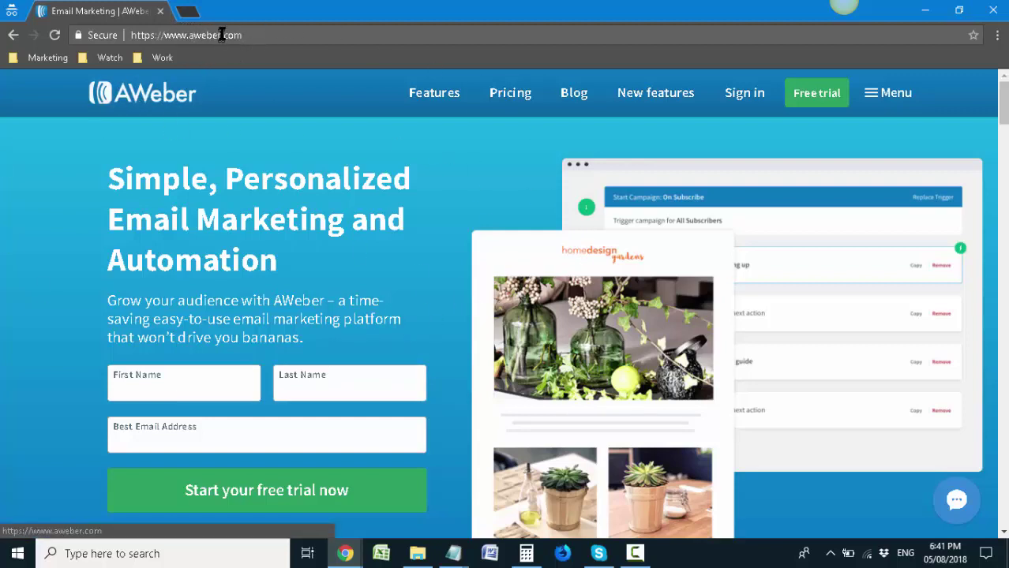
# Browse the AWeber home page and its free-trial sign-up page
pyautogui.moveTo(189, 35); pyautogui.dragTo(251, 35)
pyautogui.click(293, 32)
pyautogui.scroll(-4, 777, 135)
pyautogui.scroll(4, 773, 150)
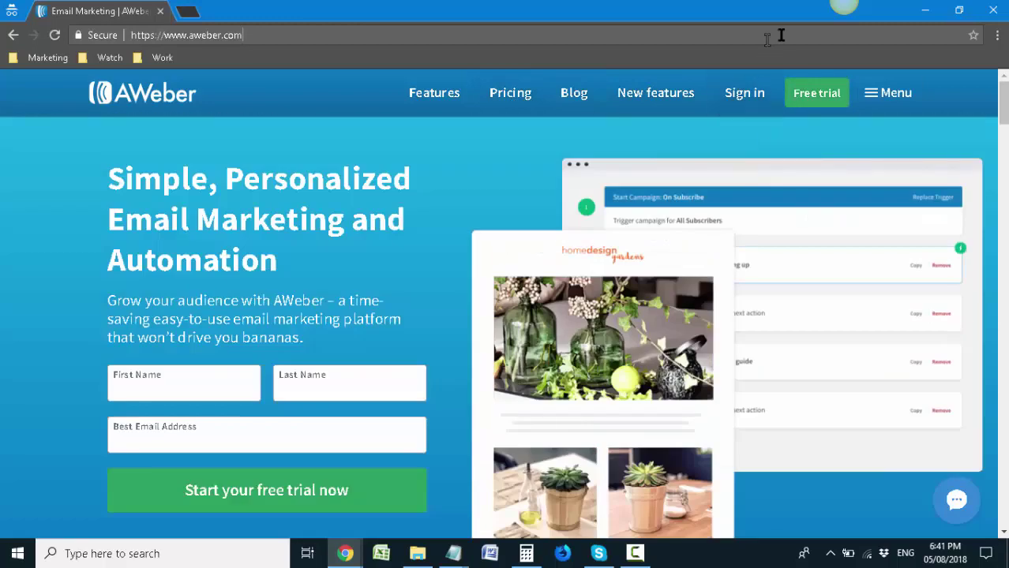
pyautogui.click(814, 93)
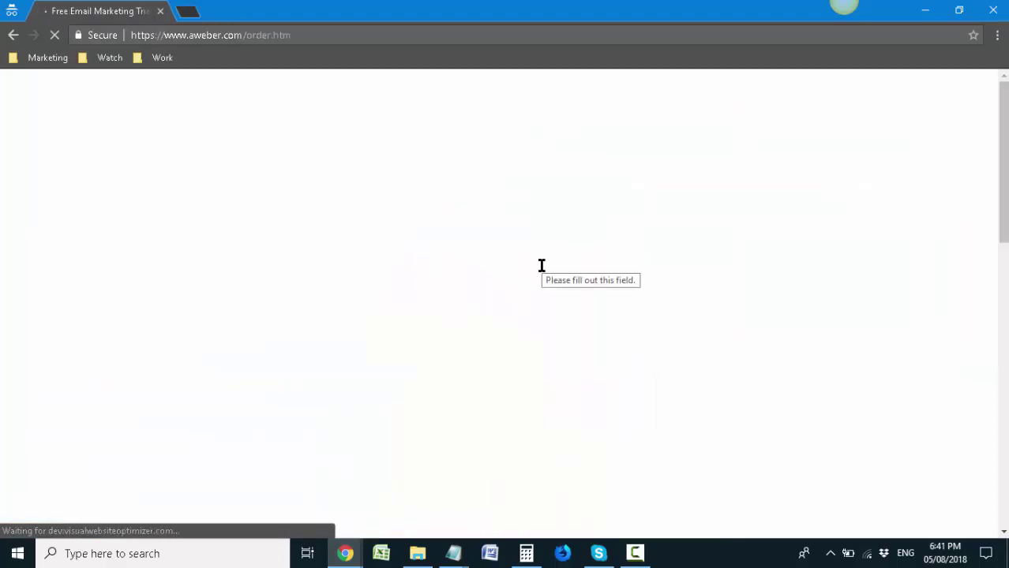
pyautogui.scroll(-8, 645, 338)
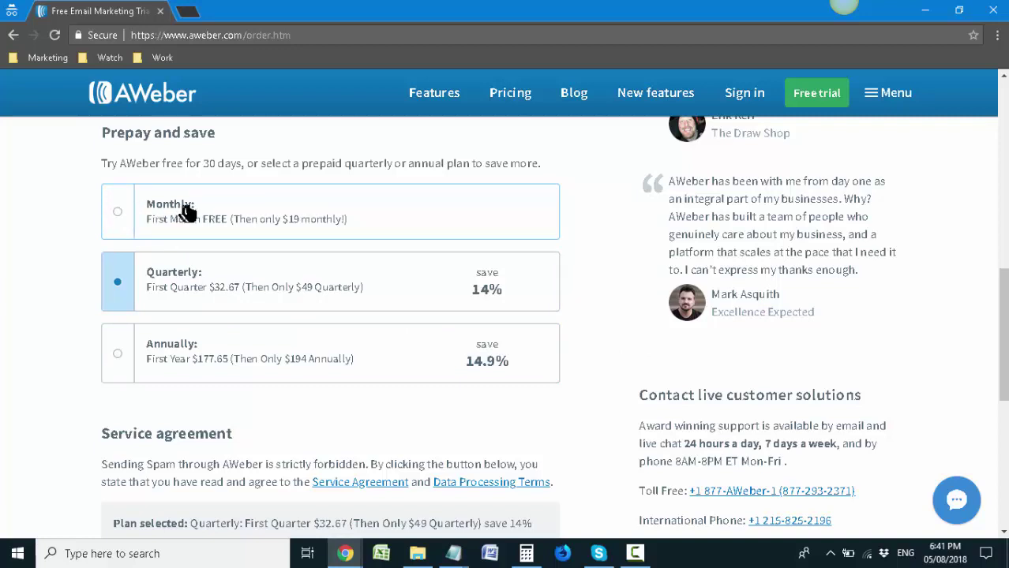
pyautogui.scroll(8, 326, 213)
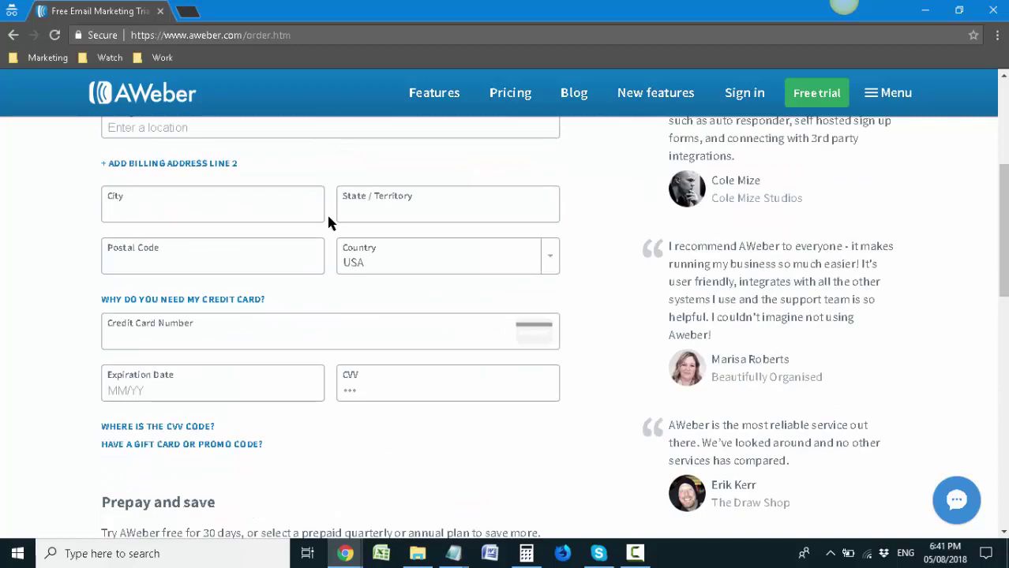
# Go back to the AWeber home page and look over the First Name and Last Name fields
pyautogui.click(14, 36)
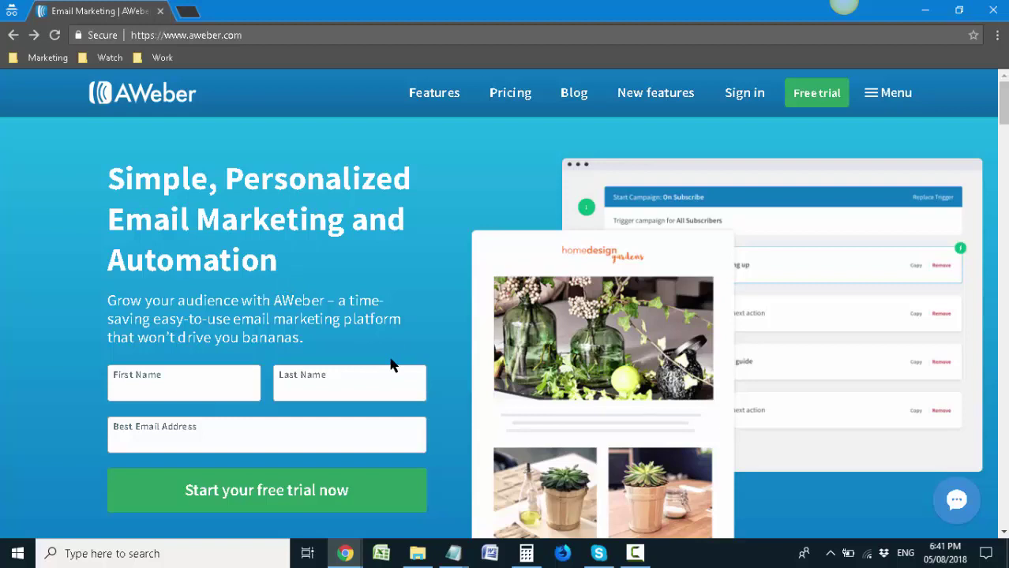
pyautogui.scroll(-1, 393, 365)
pyautogui.click(155, 309)
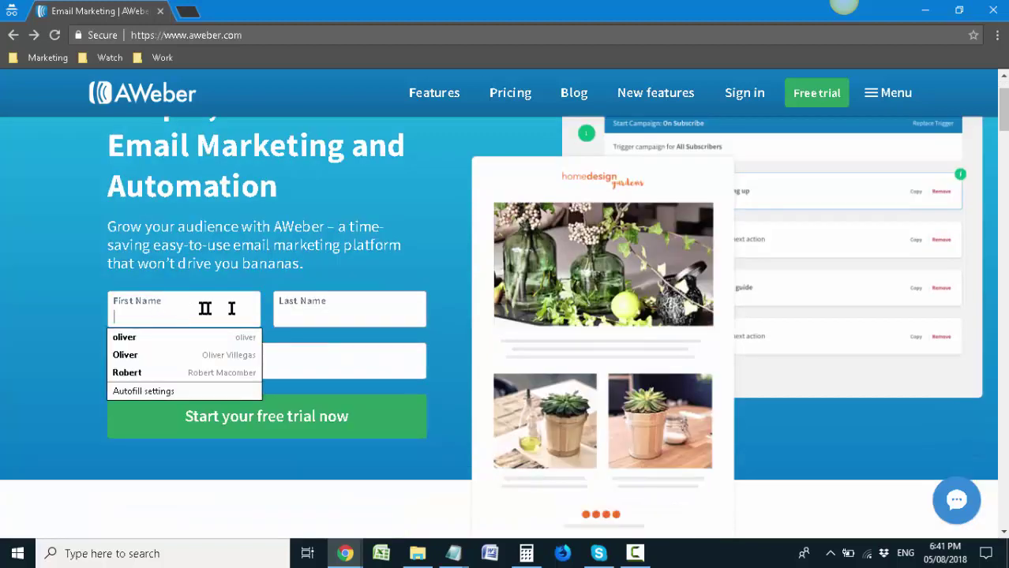
pyautogui.click(310, 308)
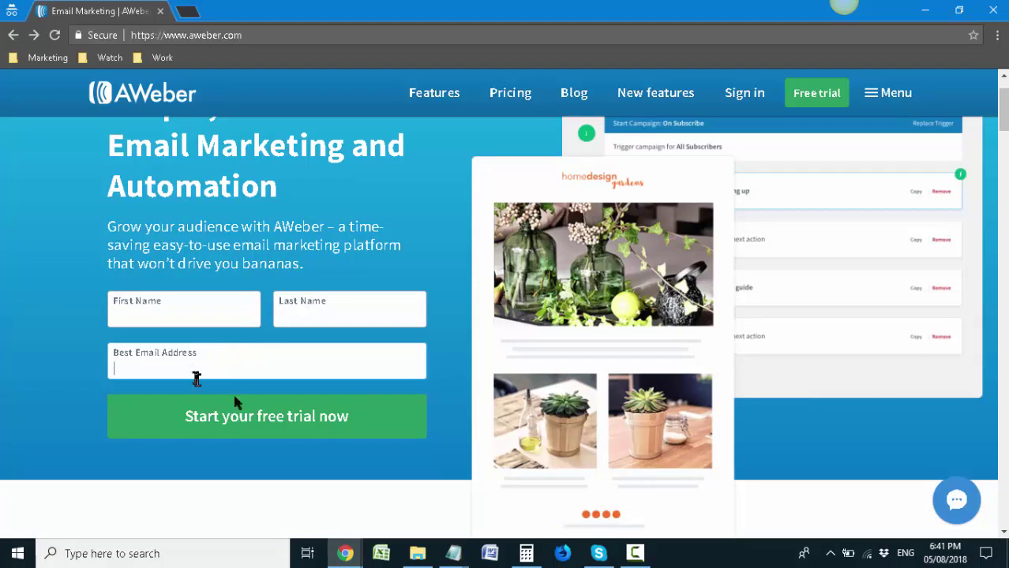
pyautogui.scroll(-1, 303, 382)
pyautogui.scroll(-1, 304, 383)
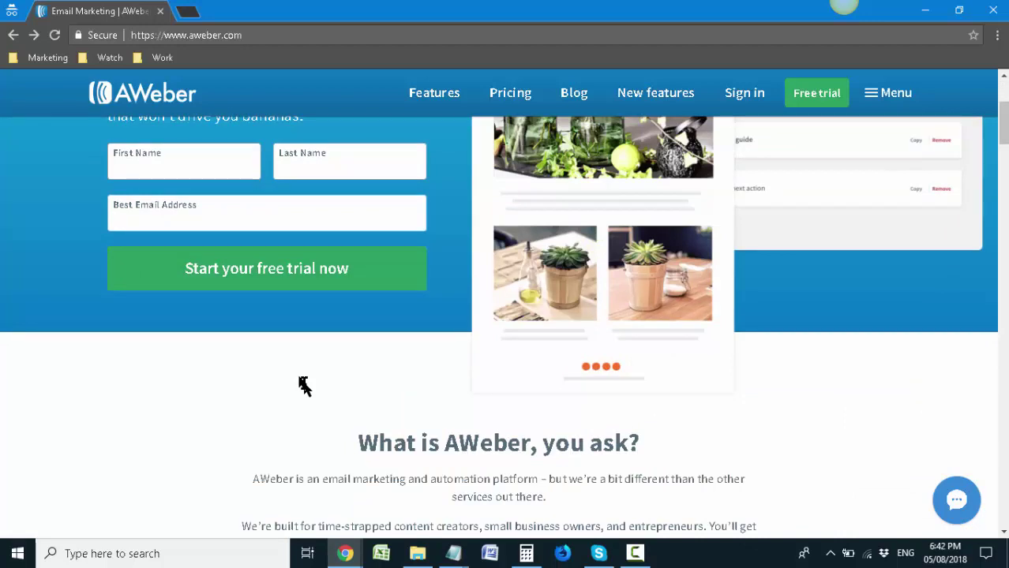
pyautogui.scroll(2, 304, 385)
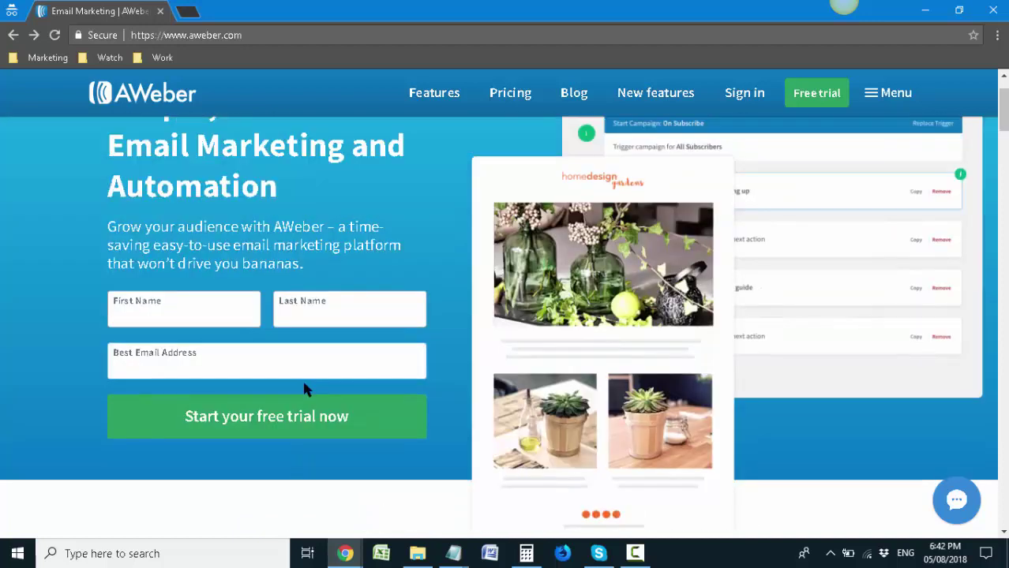
pyautogui.scroll(1, 306, 389)
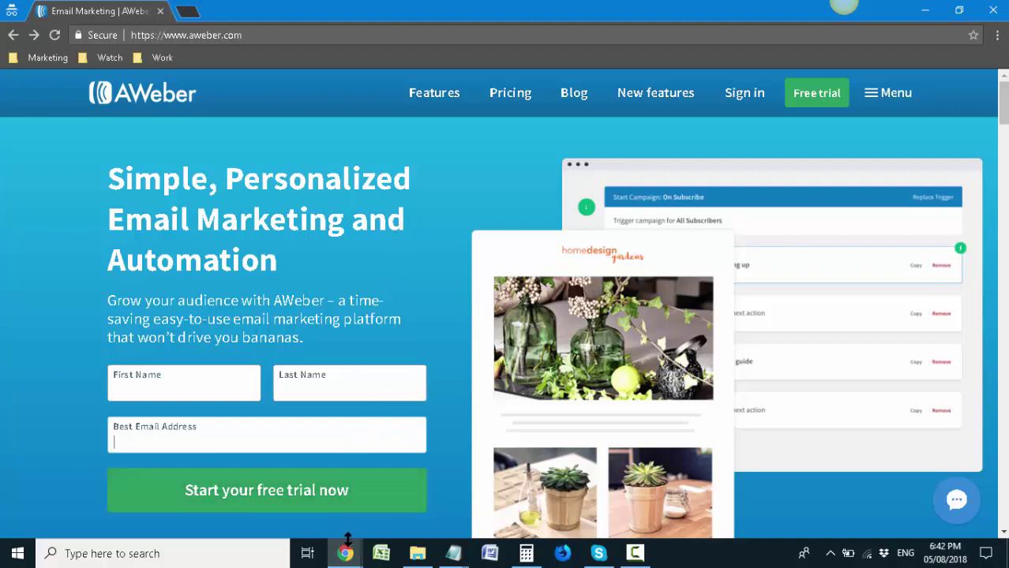
# Sign in on the AWeber login page with the login ID and password
pyautogui.moveTo(346, 553)
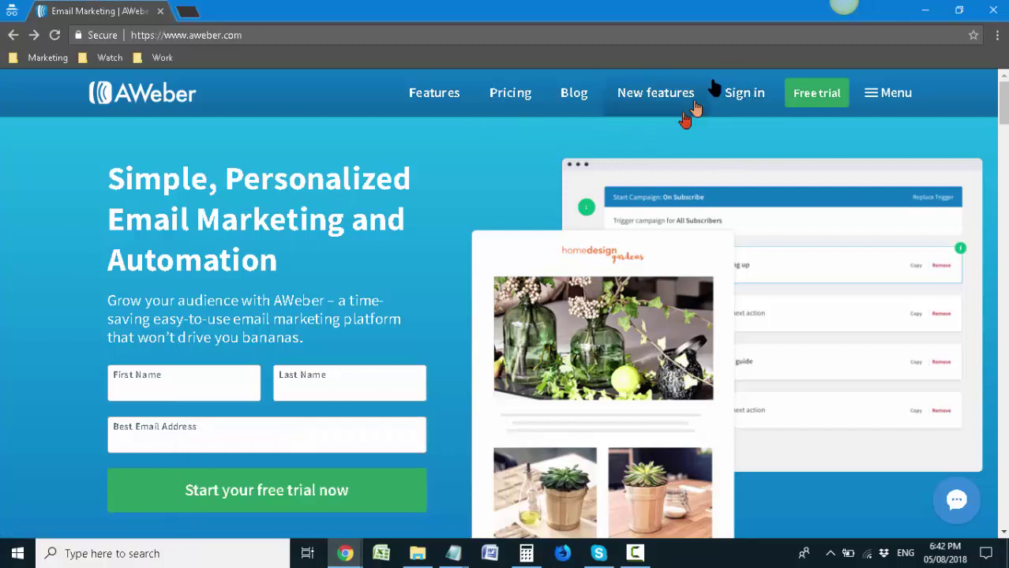
pyautogui.click(734, 92)
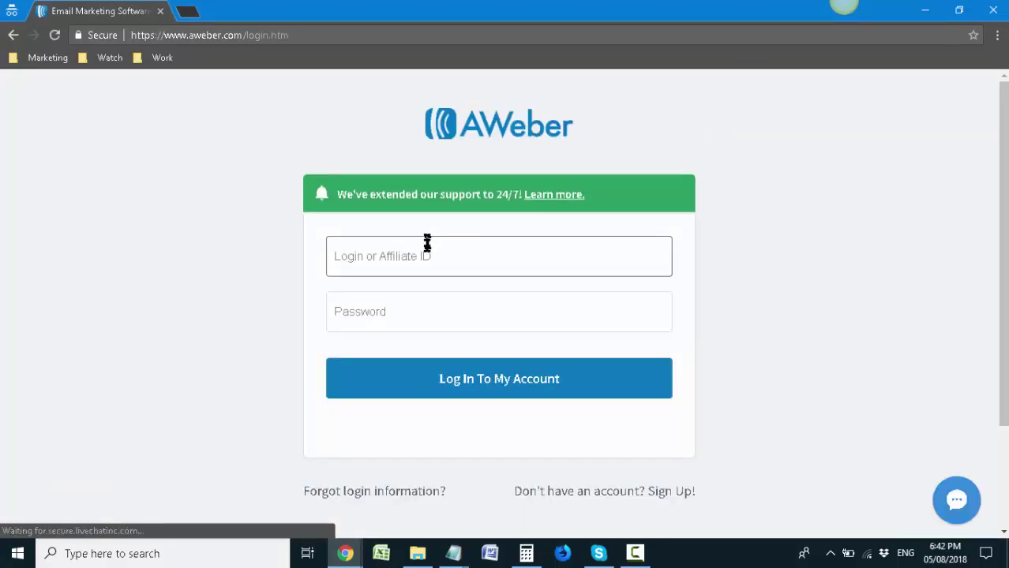
pyautogui.click(427, 243)
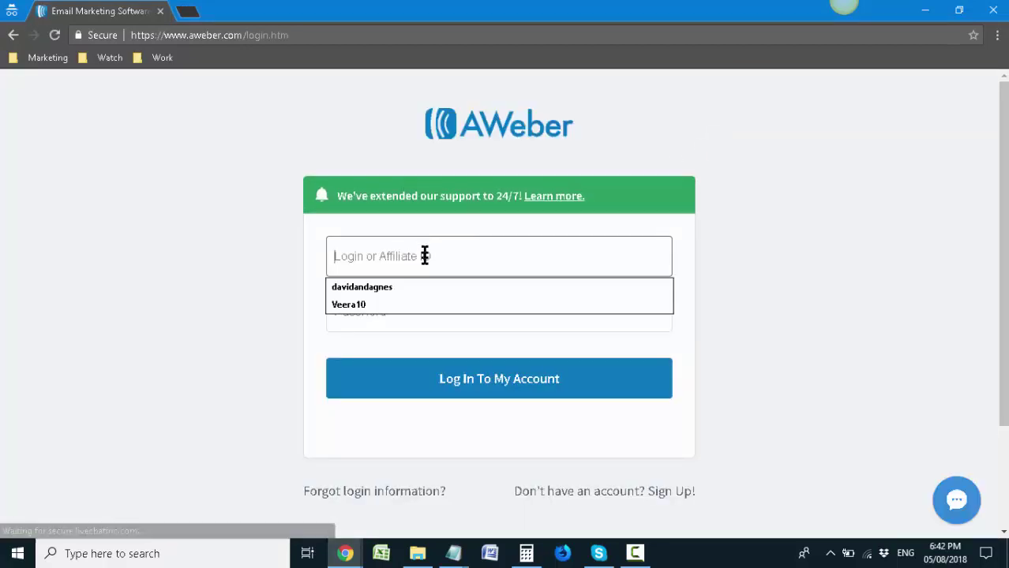
pyautogui.click(435, 320)
pyautogui.click(330, 411)
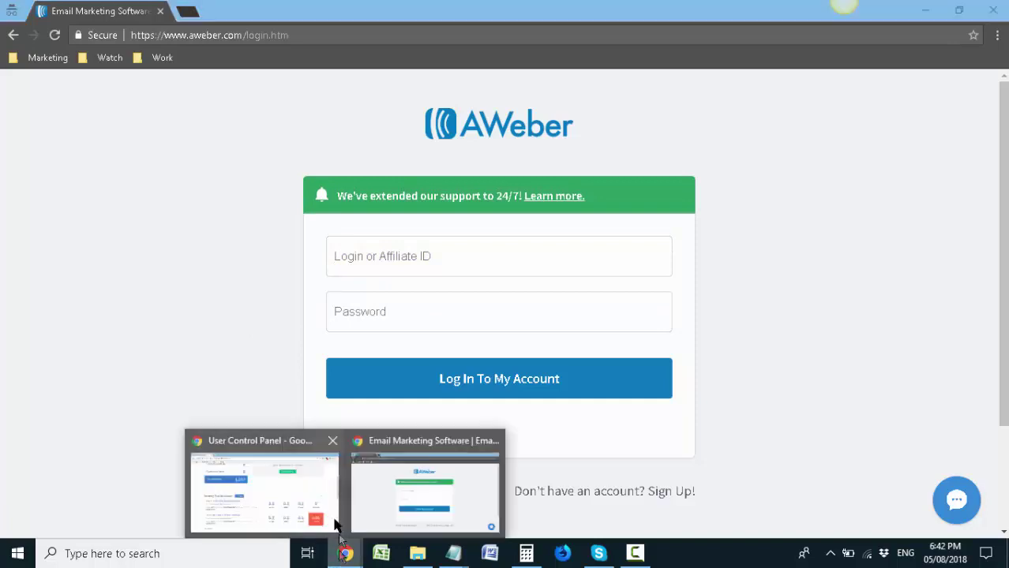
# Switch to the dashboard window and close the window showing the login page
pyautogui.click(319, 493)
pyautogui.scroll(4, 513, 269)
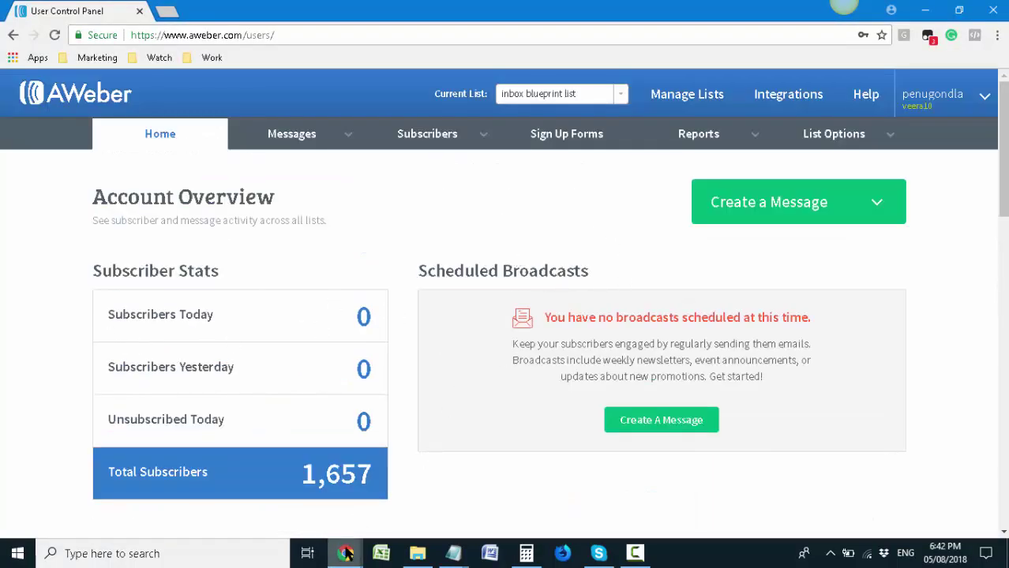
pyautogui.moveTo(345, 552)
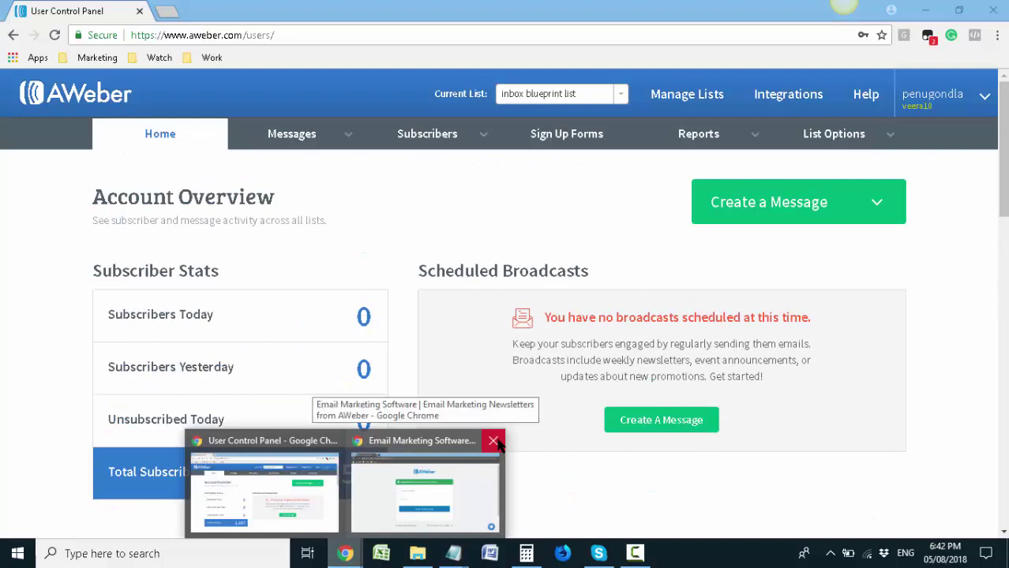
pyautogui.click(493, 441)
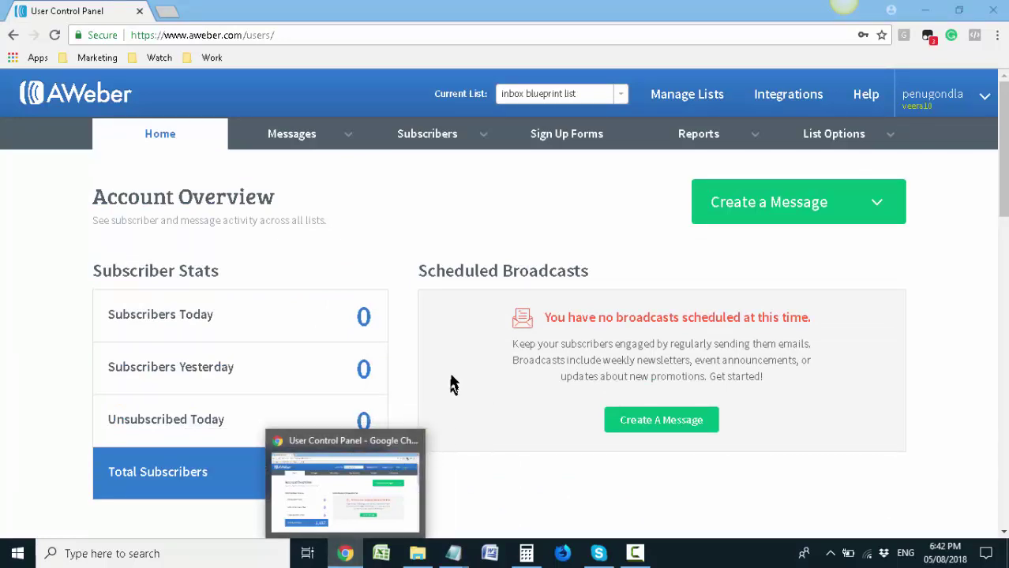
pyautogui.click(398, 438)
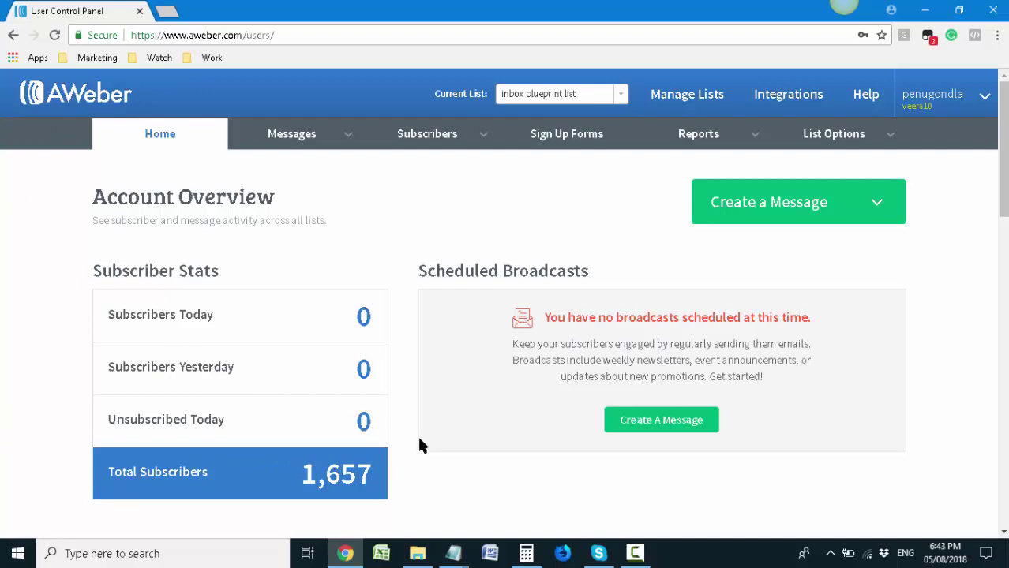
# Scroll through Recently Sent Broadcasts and List Stats, then show the Messages tab options
pyautogui.scroll(-5, 507, 383)
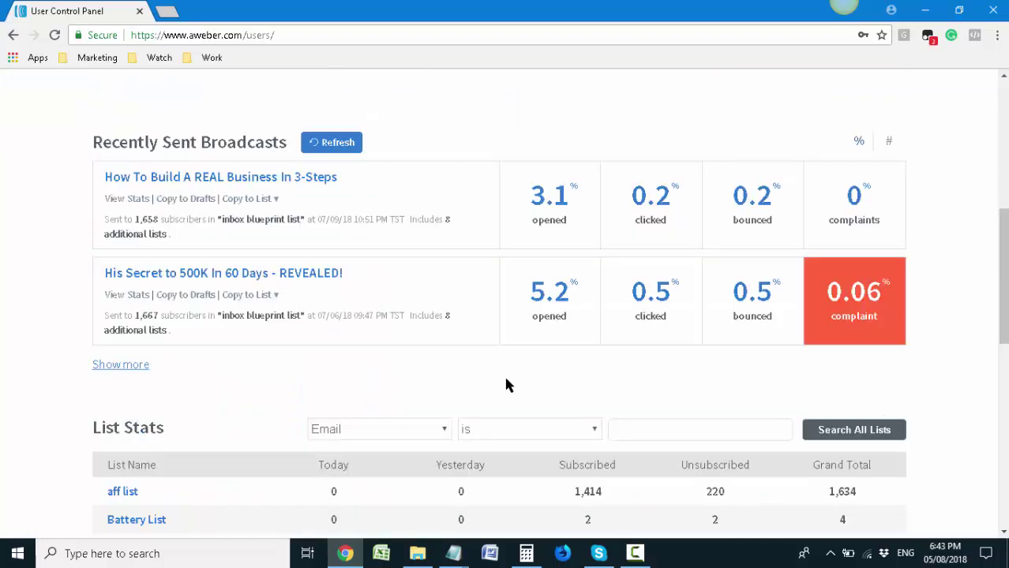
pyautogui.scroll(-3, 505, 379)
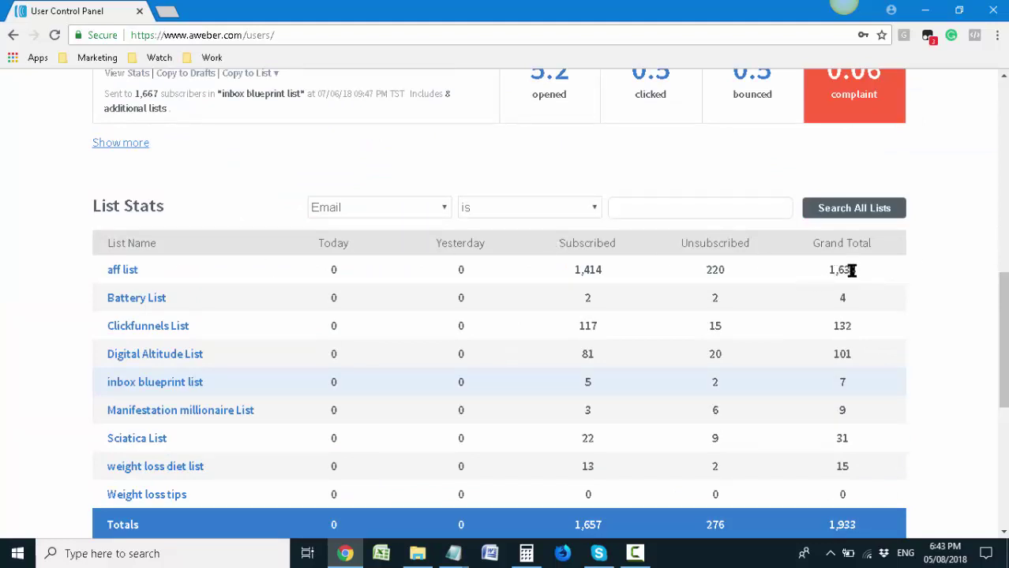
pyautogui.scroll(3, 824, 272)
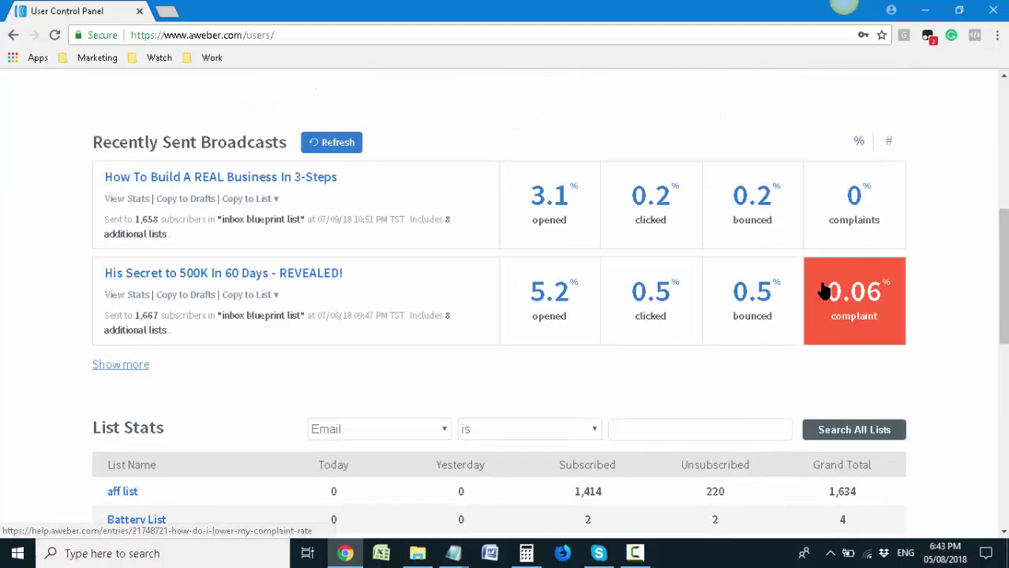
pyautogui.scroll(-2, 821, 314)
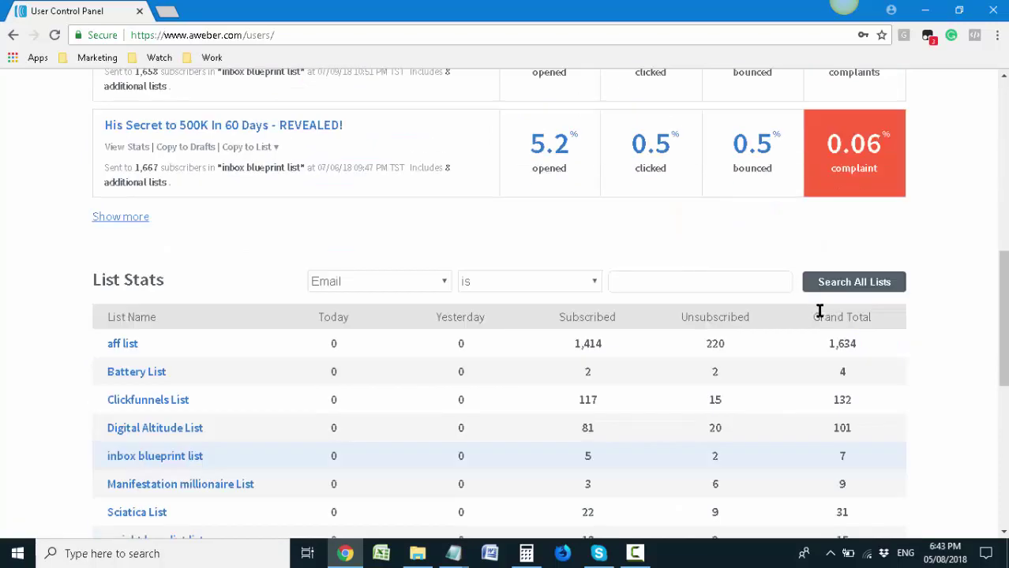
pyautogui.scroll(-1, 820, 310)
pyautogui.scroll(-3, 821, 314)
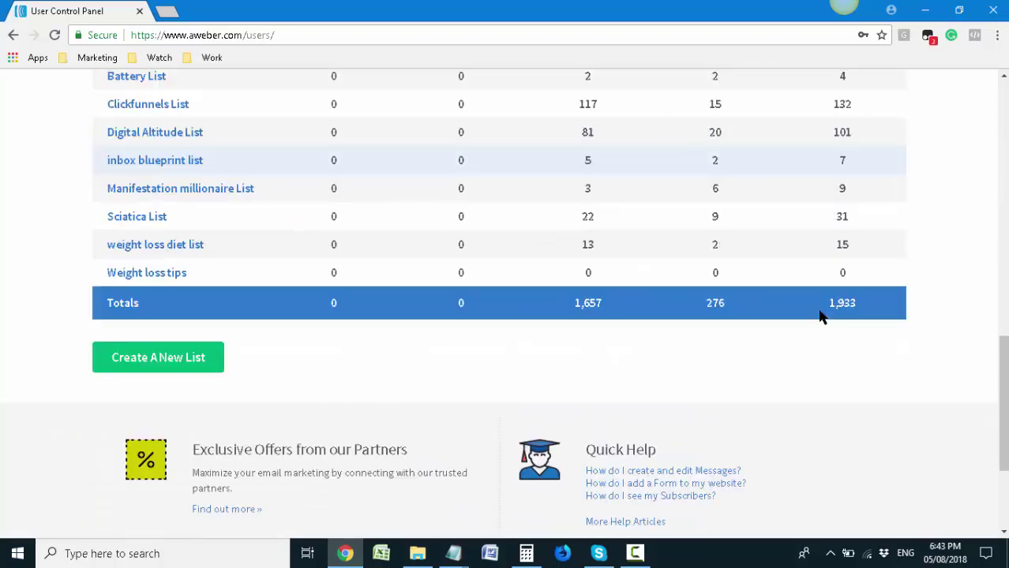
pyautogui.scroll(12, 821, 314)
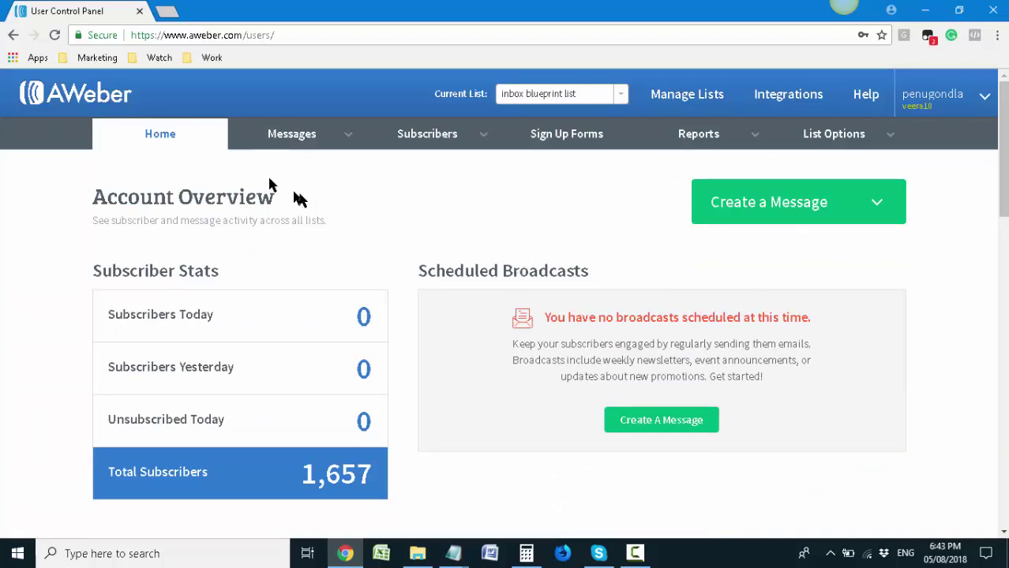
pyautogui.moveTo(316, 146)
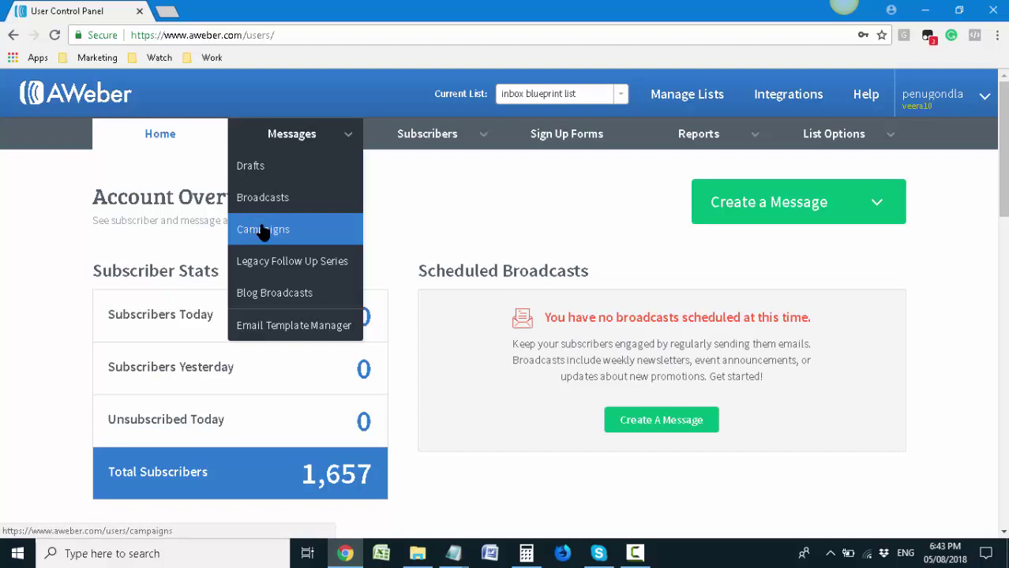
pyautogui.click(263, 230)
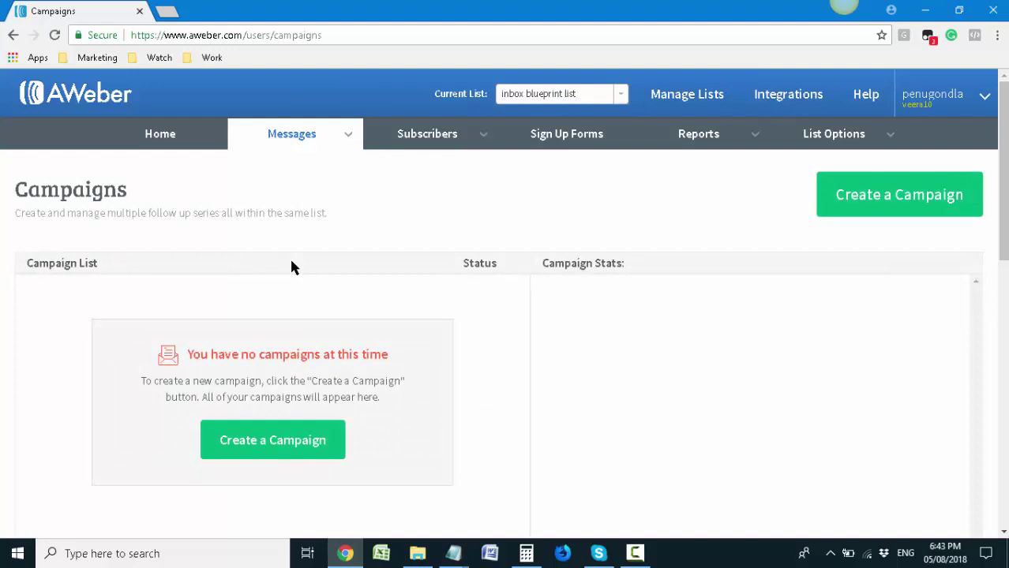
pyautogui.scroll(-3, 291, 266)
pyautogui.scroll(3, 290, 267)
pyautogui.click(428, 133)
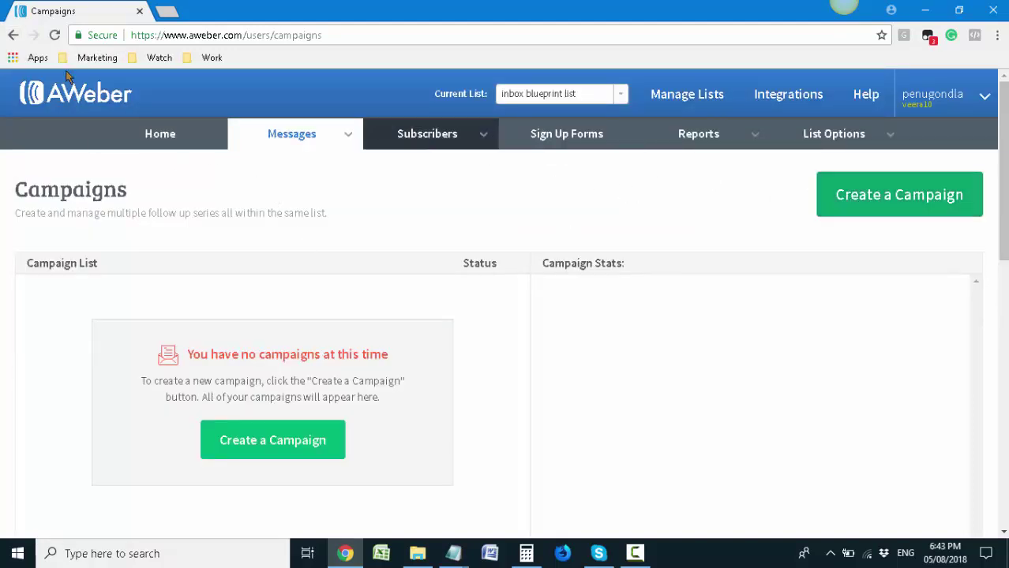
pyautogui.click(13, 37)
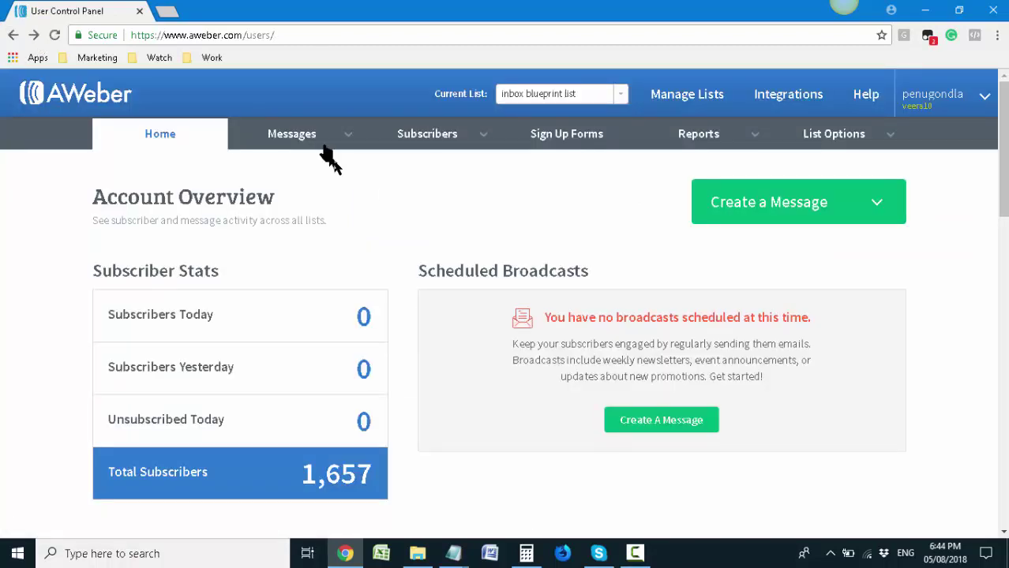
pyautogui.click(323, 145)
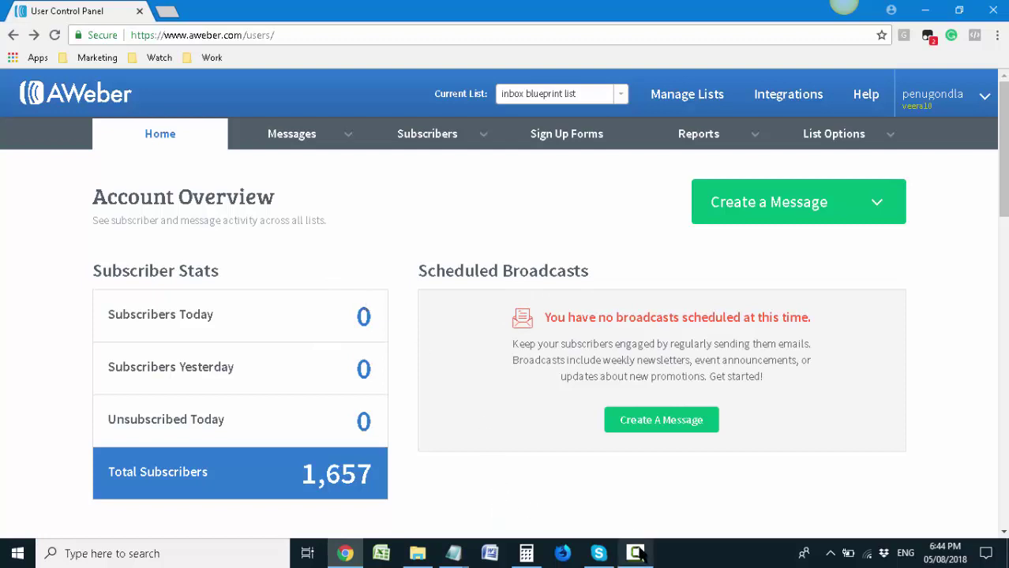
pyautogui.click(635, 552)
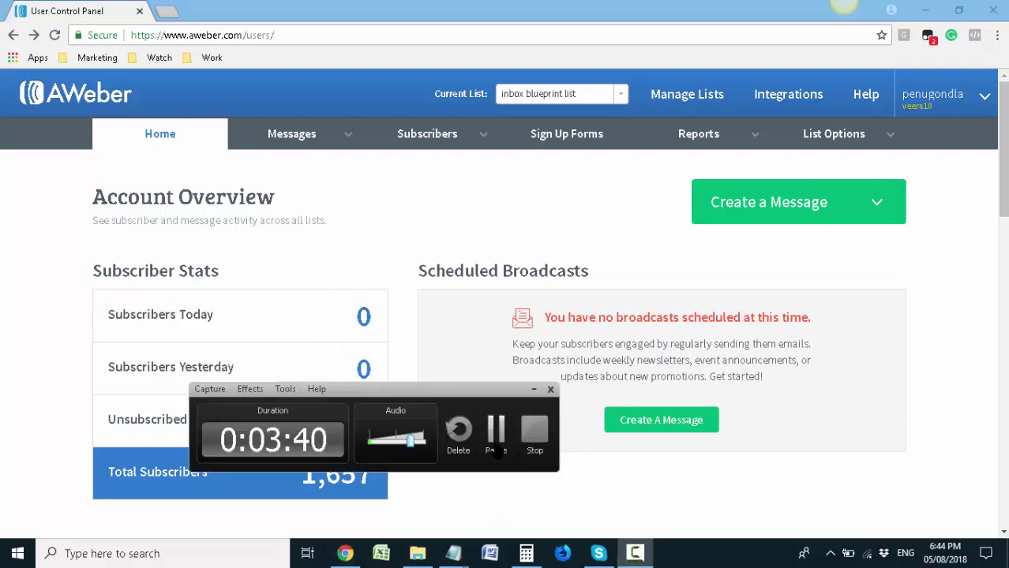
# Look at the How To Relieve Sciatica Pain and other WordPress dashboards, then return to AWeber
pyautogui.click(492, 426)
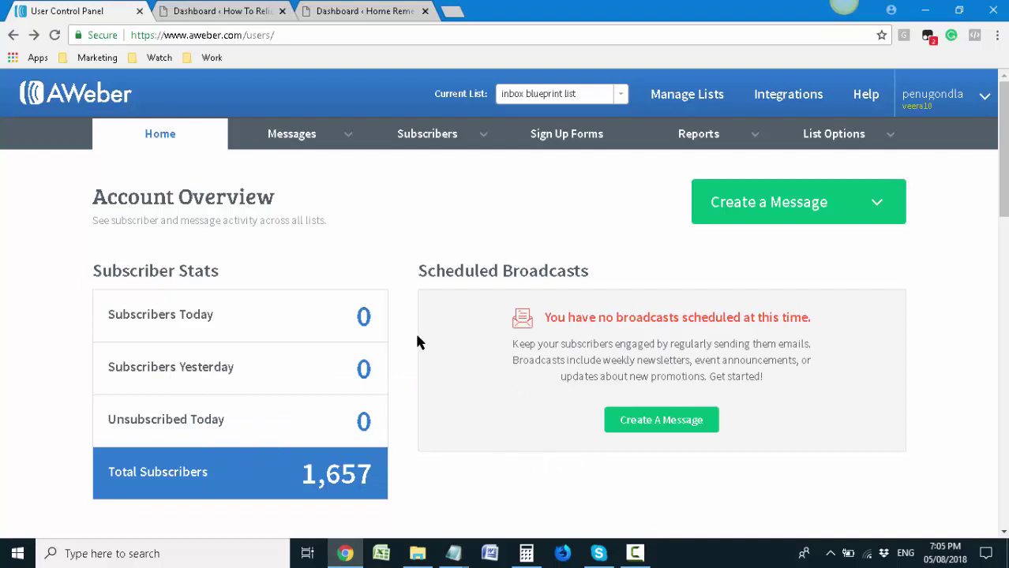
pyautogui.click(215, 8)
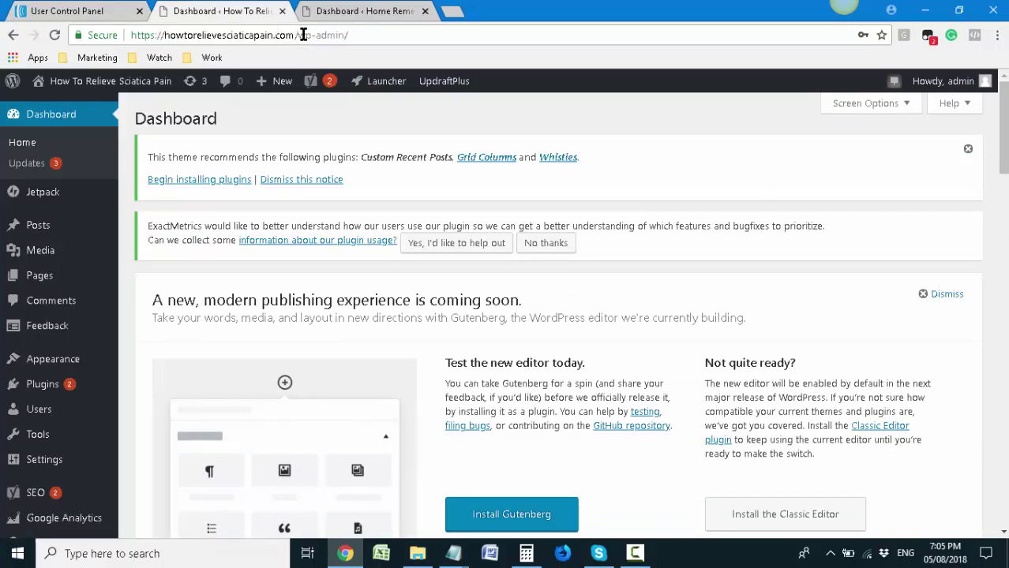
pyautogui.click(352, 11)
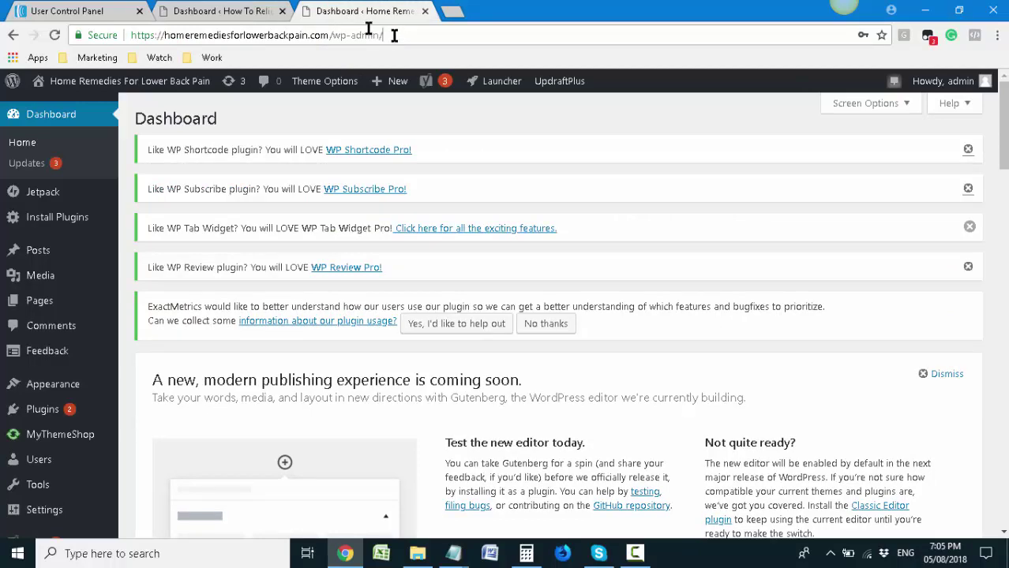
pyautogui.click(199, 8)
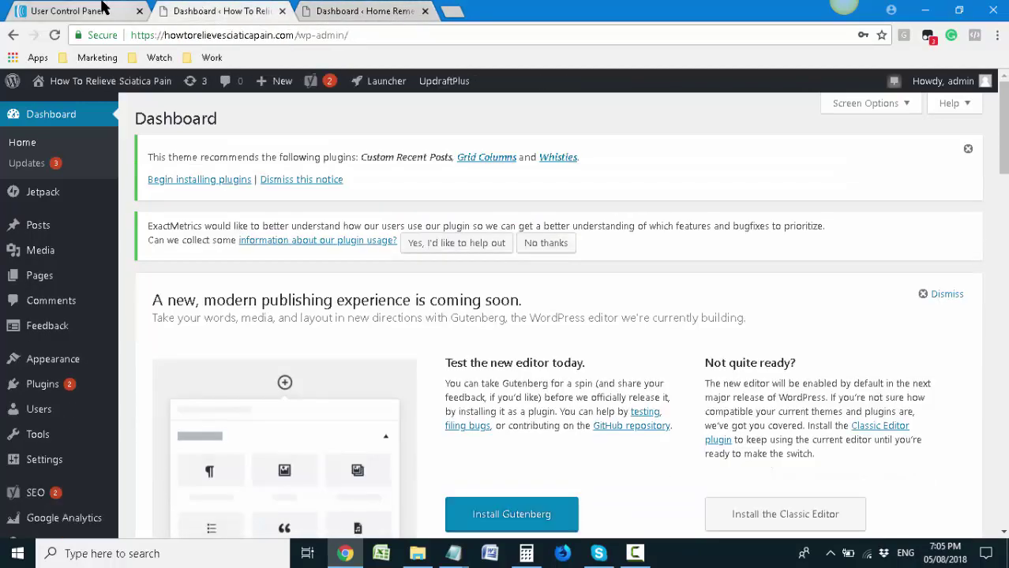
pyautogui.click(105, 9)
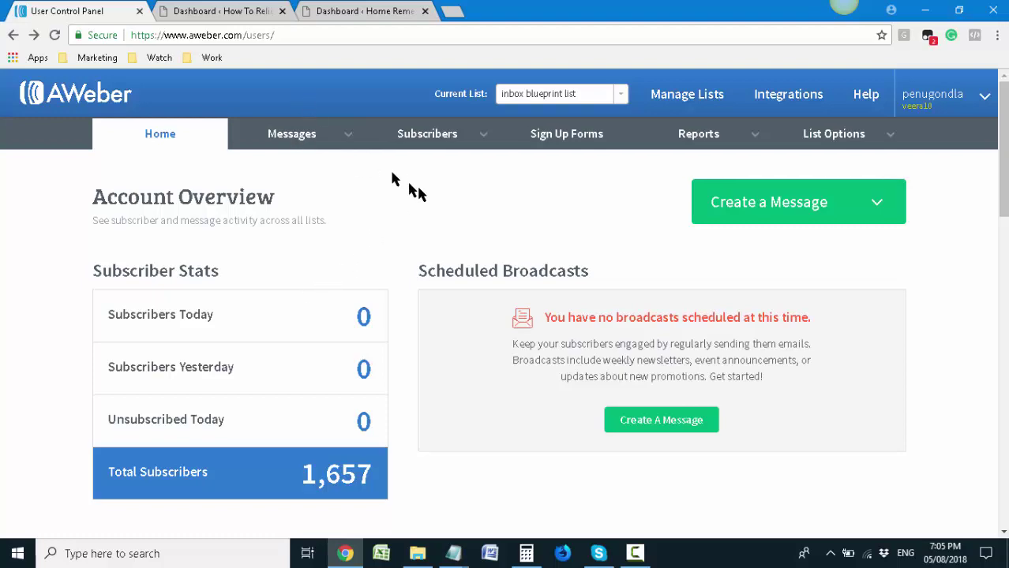
# Scroll down to the List Stats table and choose Create A New List
pyautogui.scroll(-5, 597, 272)
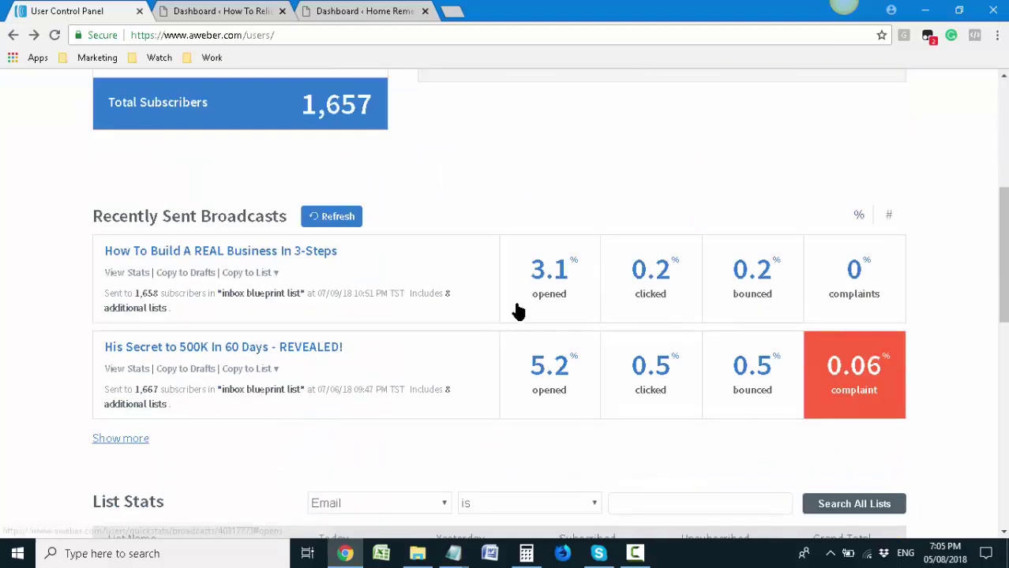
pyautogui.scroll(-9, 522, 305)
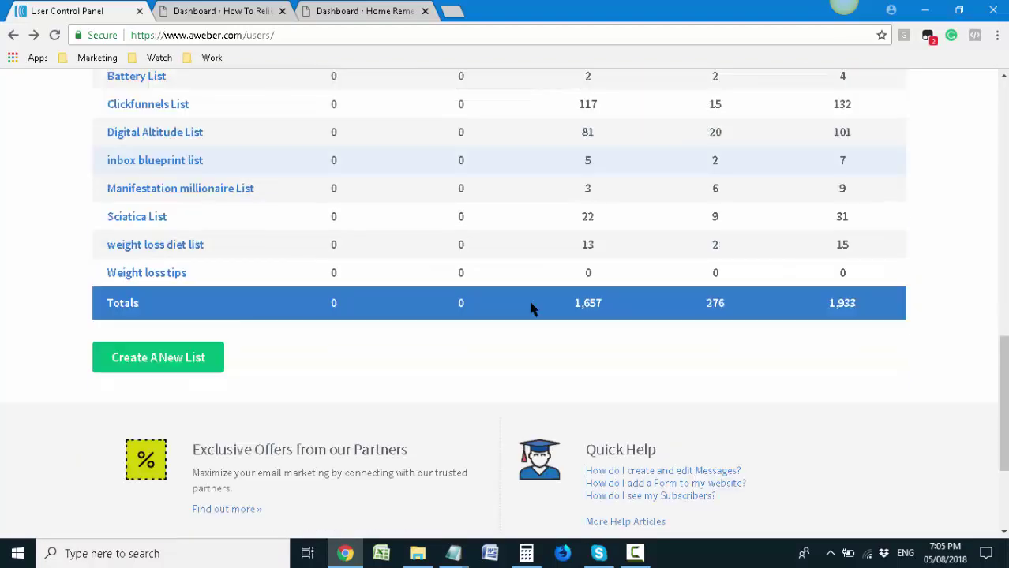
pyautogui.scroll(5, 254, 343)
pyautogui.scroll(-2, 264, 342)
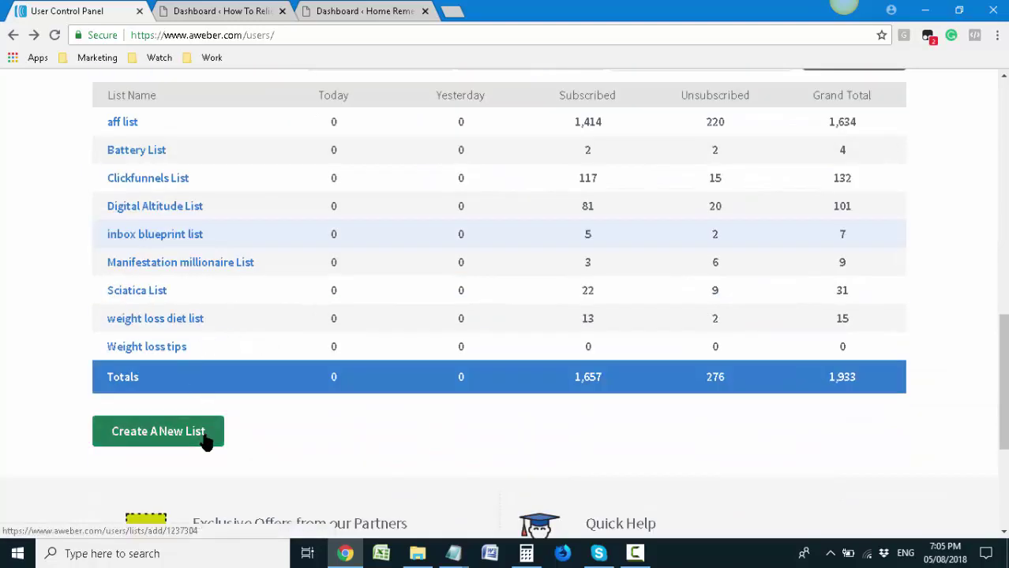
pyautogui.click(158, 432)
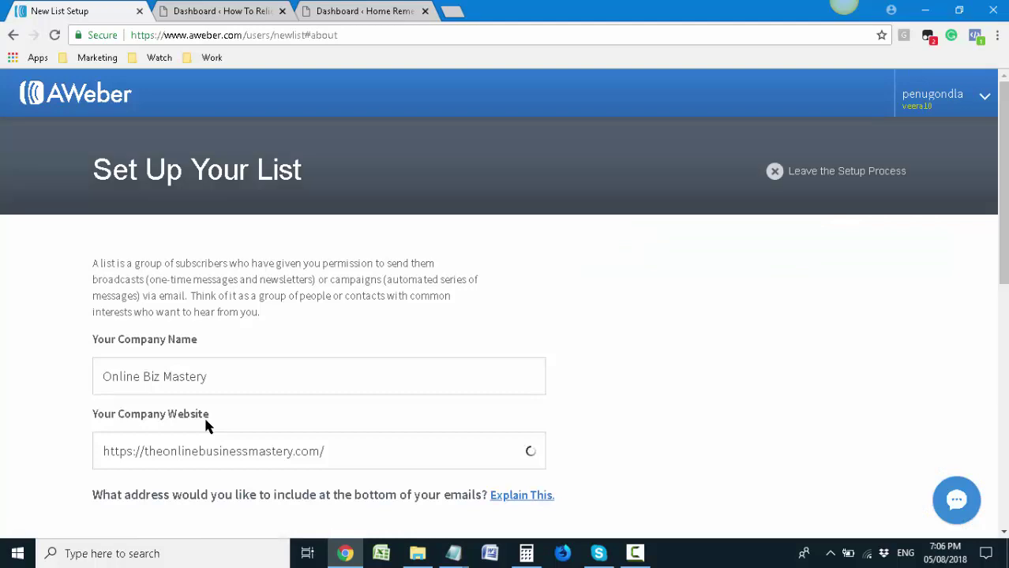
# Highlight 'List' and 'subscribers' in the Set Up Your List intro, then scroll to the form
pyautogui.moveTo(256, 170)
pyautogui.mouseDown()
pyautogui.moveTo(307, 173)
pyautogui.moveTo(258, 175)
pyautogui.mouseUp()
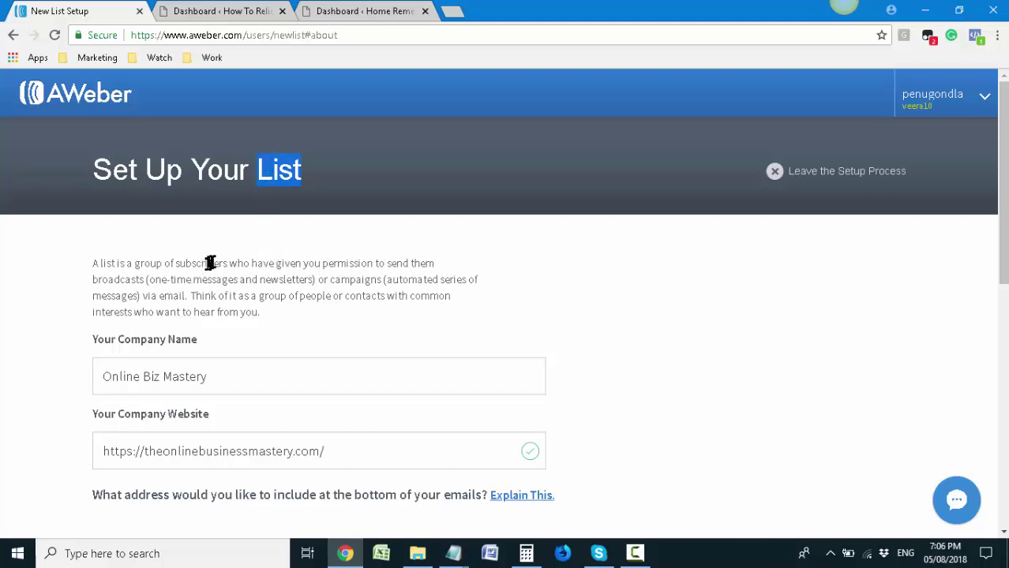
pyautogui.moveTo(226, 263); pyautogui.dragTo(171, 263)
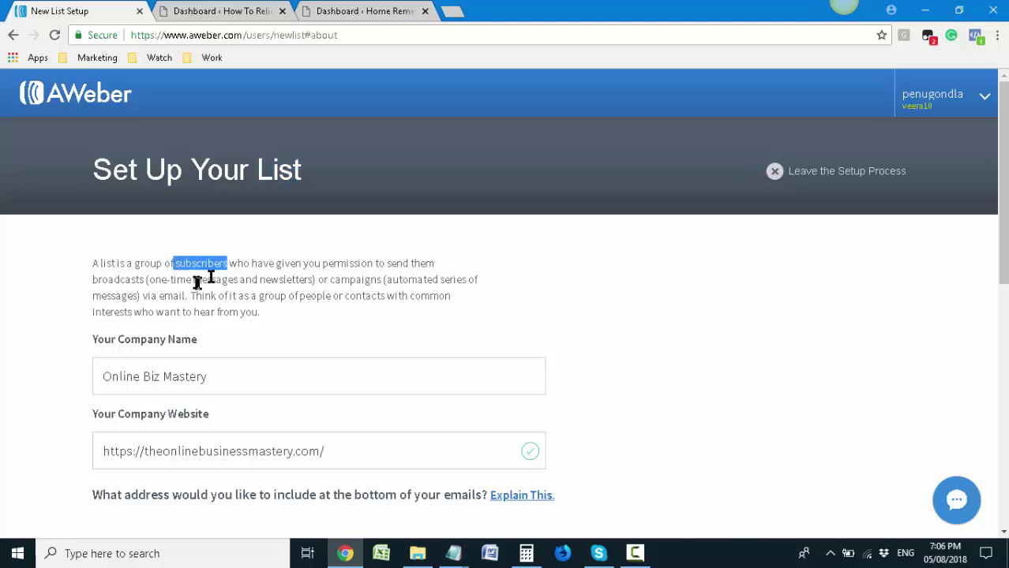
pyautogui.scroll(-2, 240, 426)
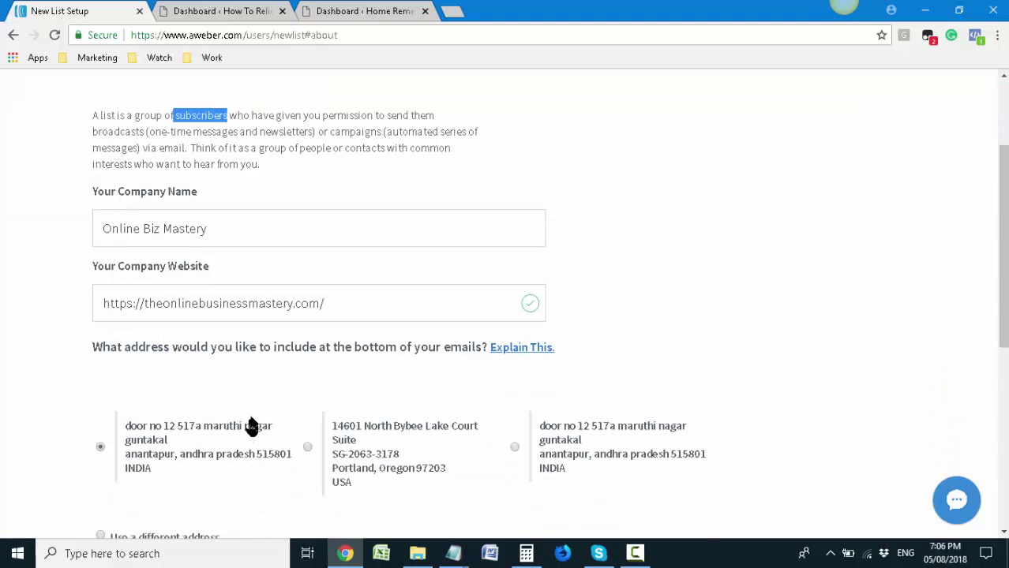
# Reorder the WordPress tabs and paste the copied domain over the prefilled Company Name
pyautogui.click(273, 10)
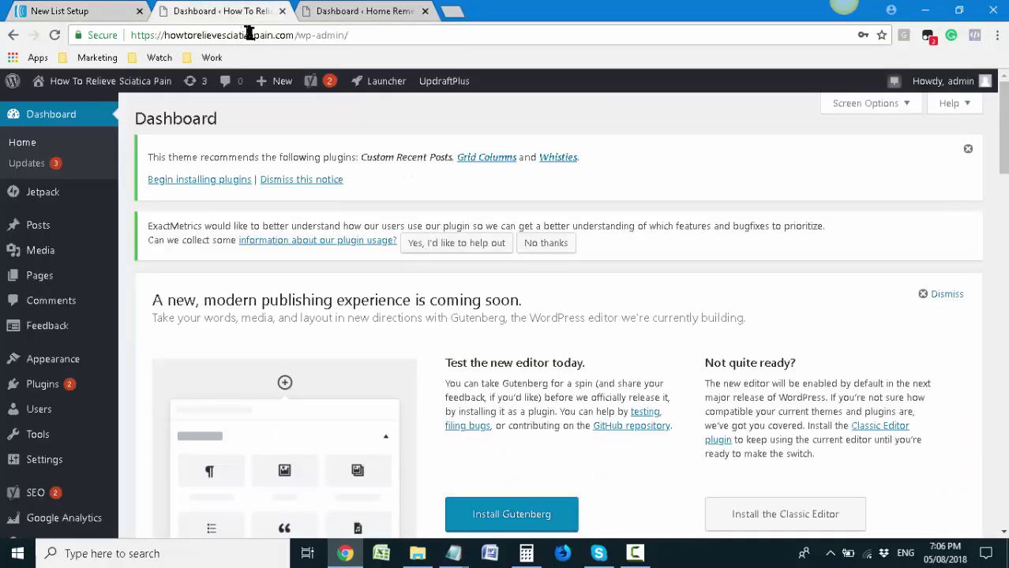
pyautogui.moveTo(336, 11); pyautogui.dragTo(328, 35)
pyautogui.hotkey('ctrl', 'c')
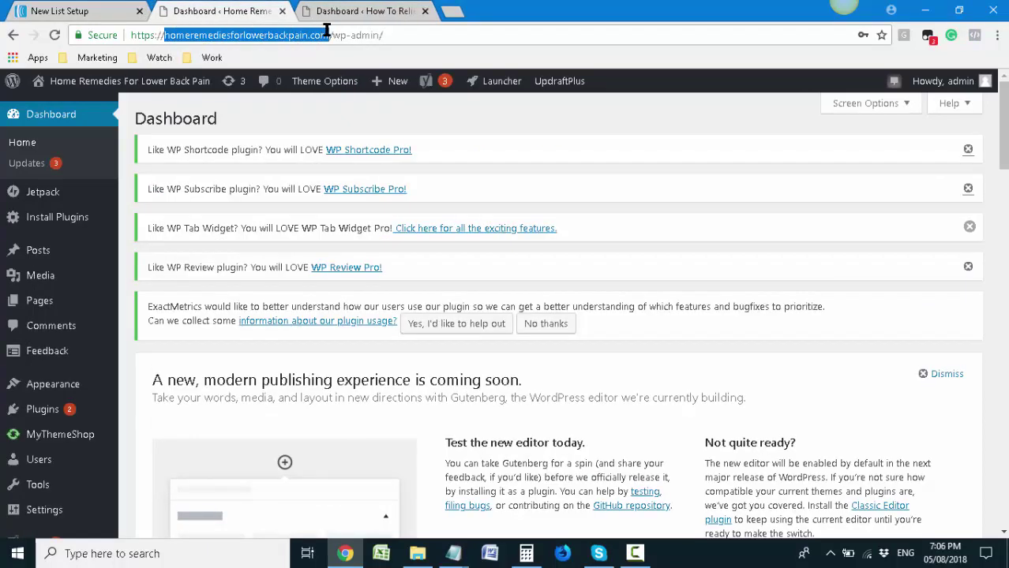
pyautogui.click(113, 11)
pyautogui.click(225, 224)
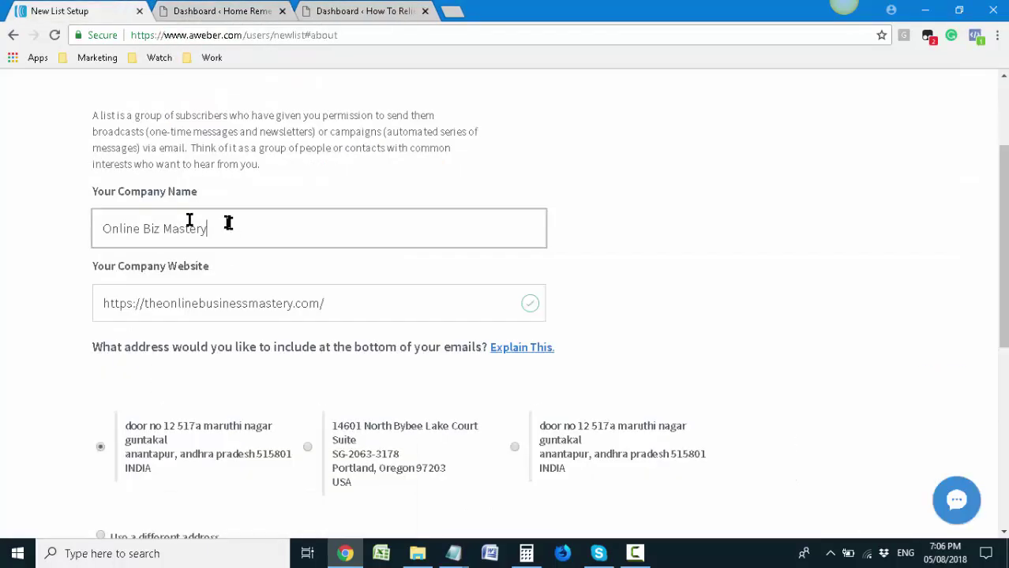
pyautogui.moveTo(225, 225); pyautogui.dragTo(122, 225)
pyautogui.click(175, 228)
pyautogui.moveTo(210, 228); pyautogui.dragTo(111, 241)
pyautogui.hotkey('ctrl', 'v')
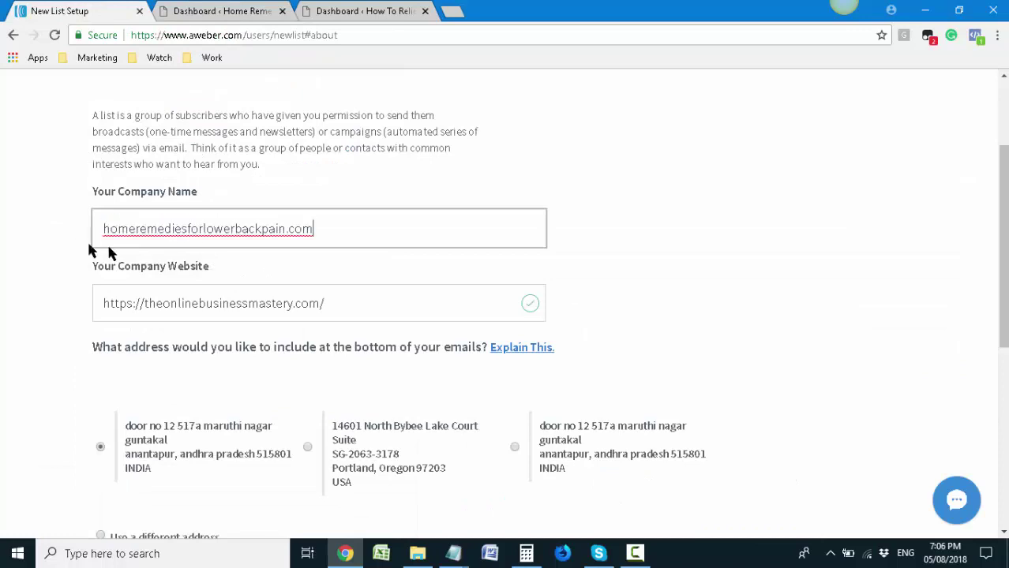
# Add spaces between the words of the company name and delete the .com ending
pyautogui.click(137, 229)
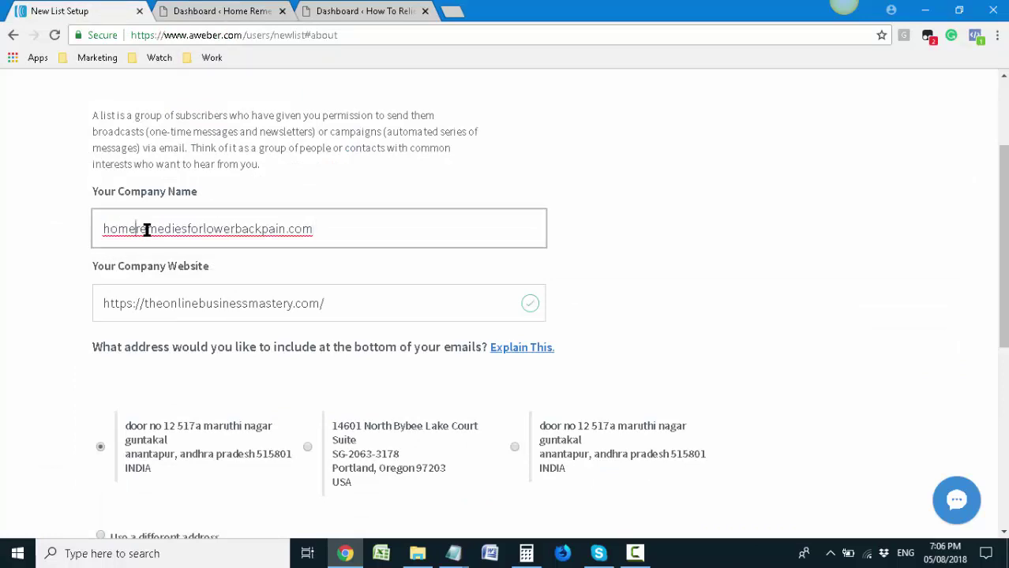
pyautogui.click(192, 229)
pyautogui.click(211, 229)
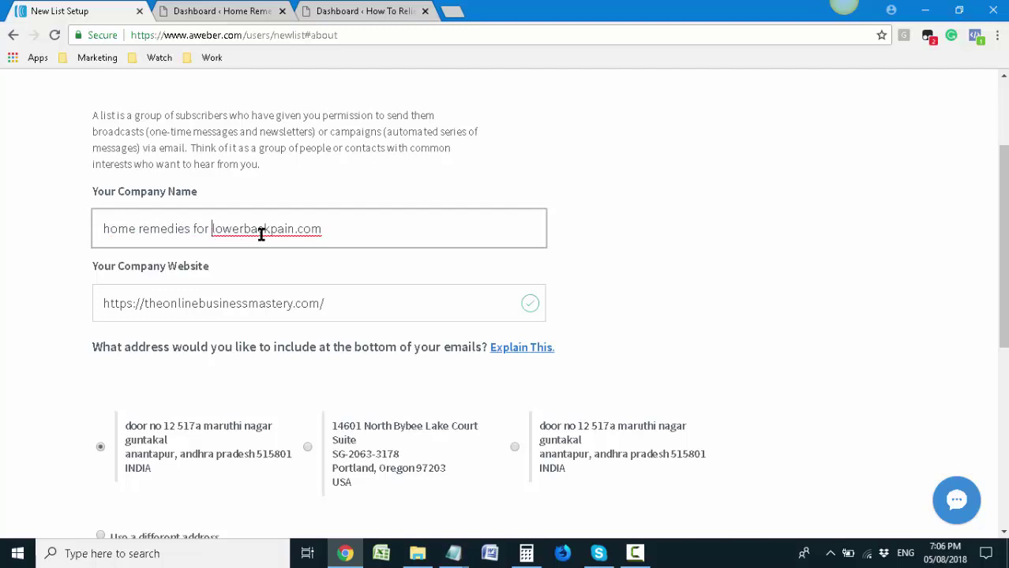
pyautogui.click(246, 229)
pyautogui.click(274, 229)
pyautogui.moveTo(301, 230); pyautogui.dragTo(325, 234)
pyautogui.press('BackSpace')
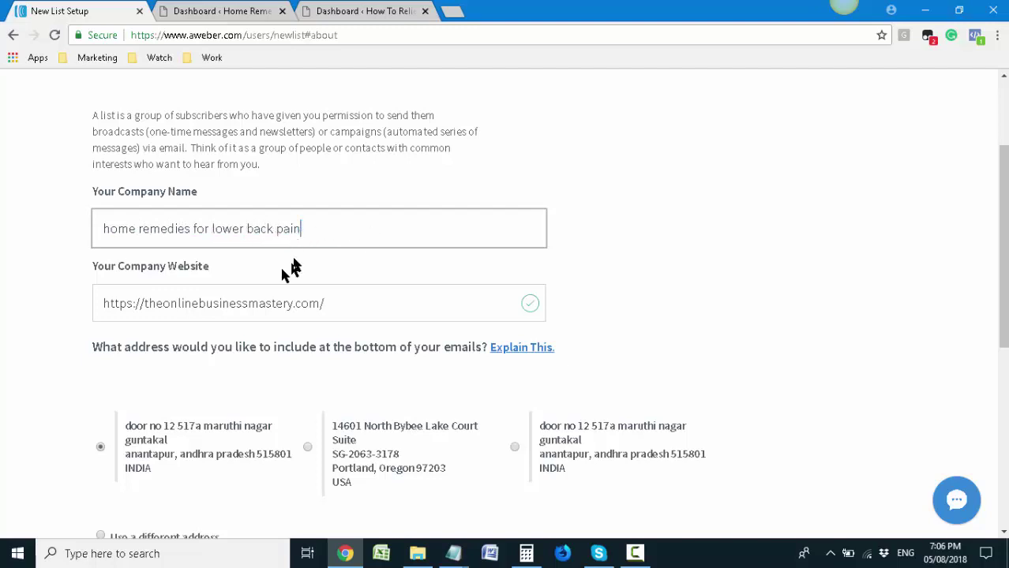
# Try pasting the Home Remedies domain into the company website, then undo the change
pyautogui.click(215, 17)
pyautogui.doubleClick(204, 35)
pyautogui.hotkey('ctrl', 'c')
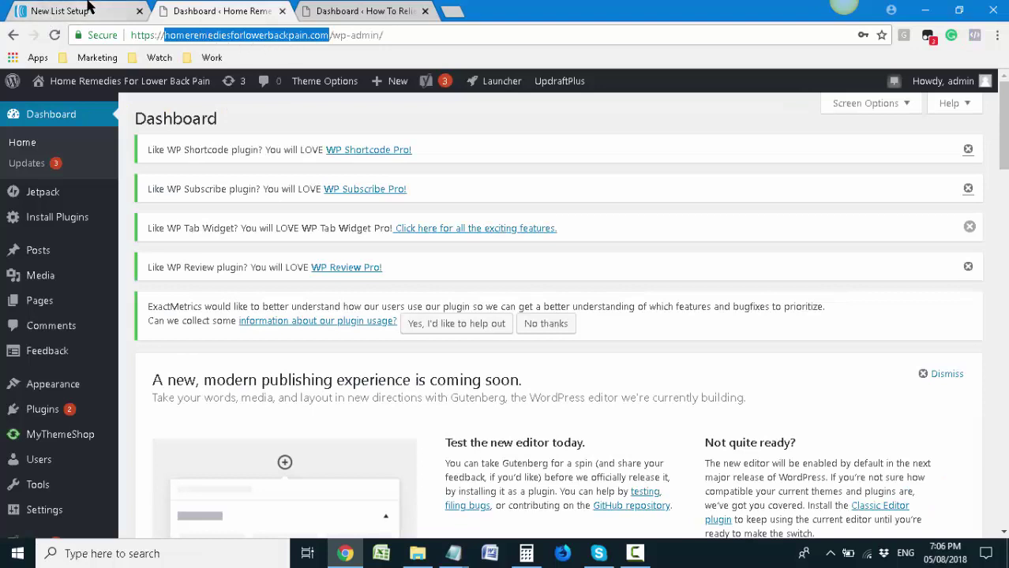
pyautogui.click(77, 11)
pyautogui.moveTo(324, 305); pyautogui.dragTo(146, 302)
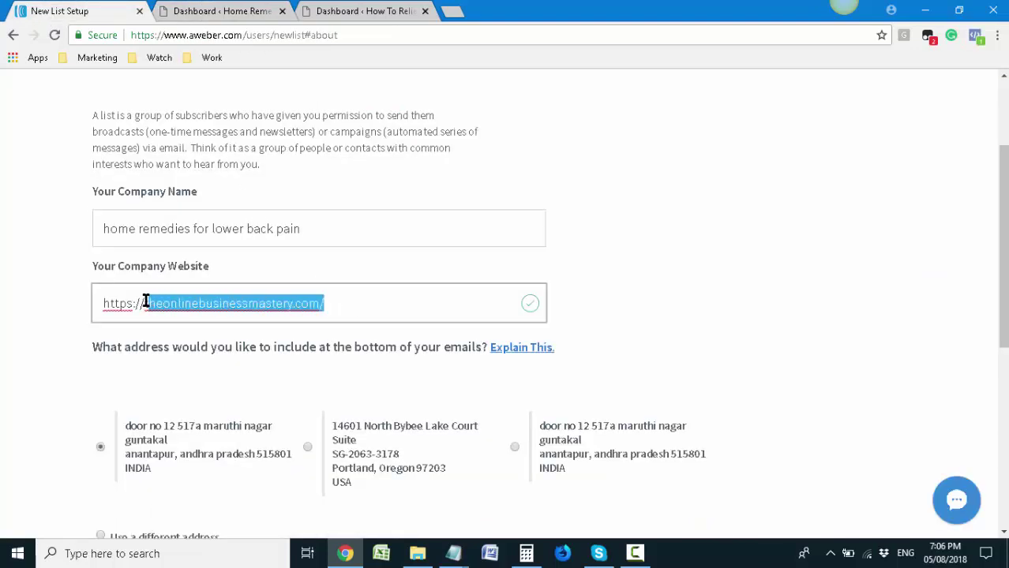
pyautogui.hotkey('ctrl', 'v')
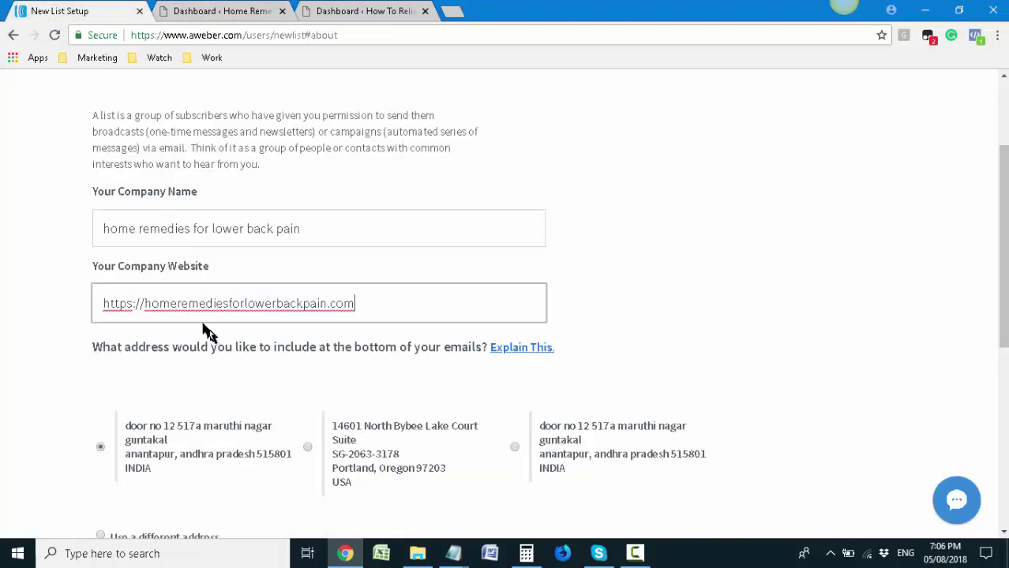
pyautogui.hotkey('ctrl', 'z')
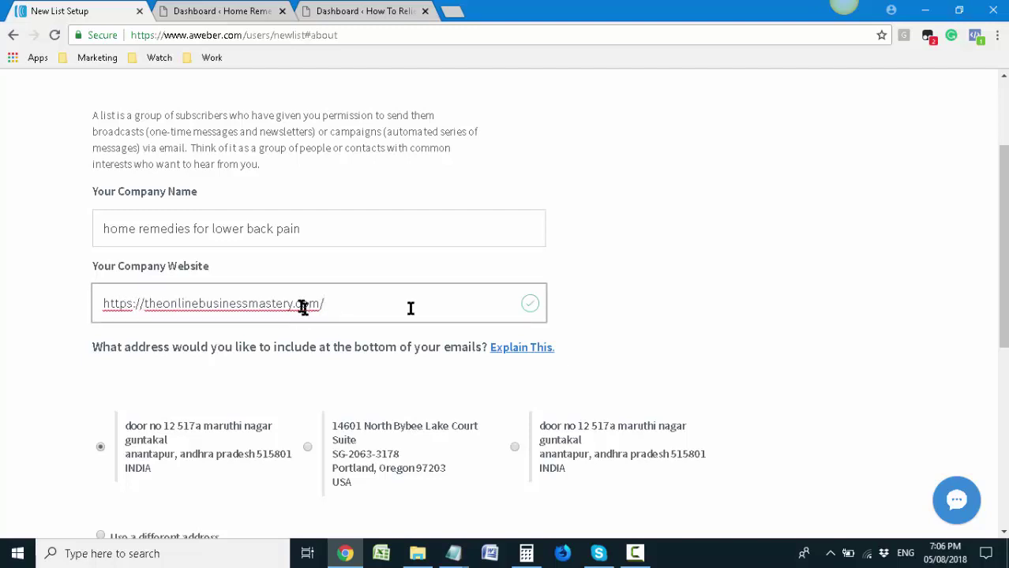
# Capitalise Home, Remedies and For in the company name
pyautogui.click(117, 229)
pyautogui.press('BackSpace')
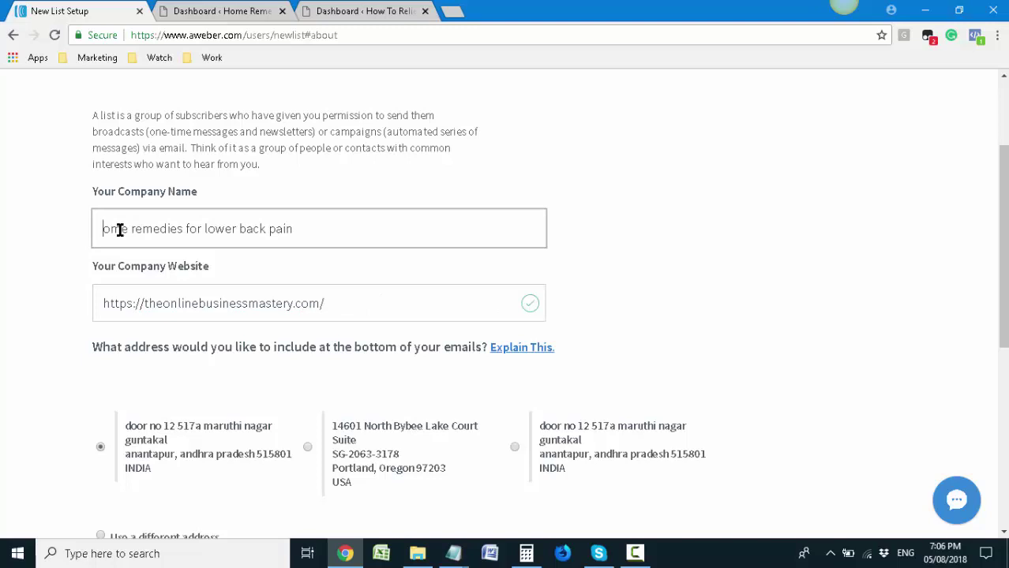
pyautogui.write('H')
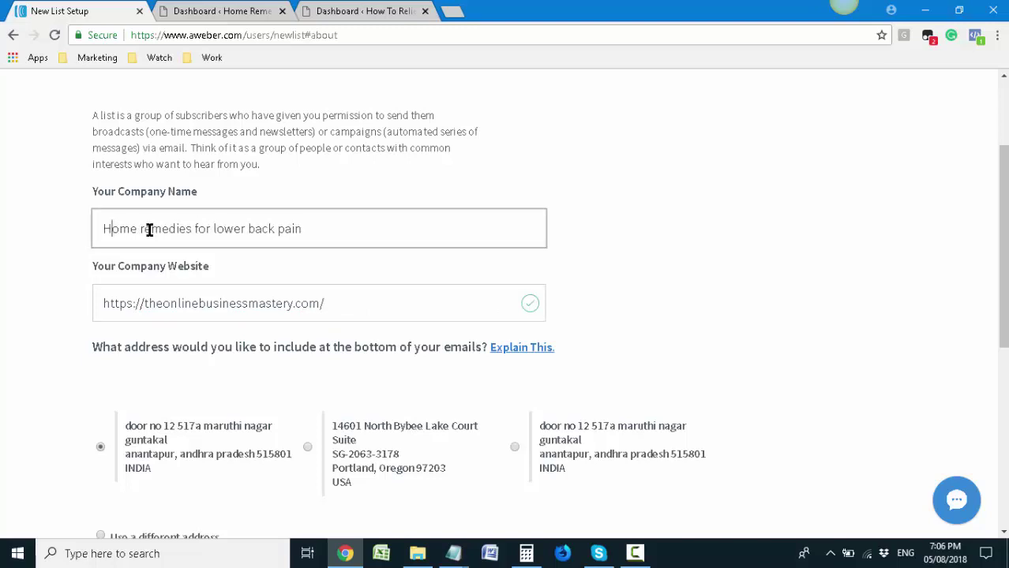
pyautogui.press('Delete')
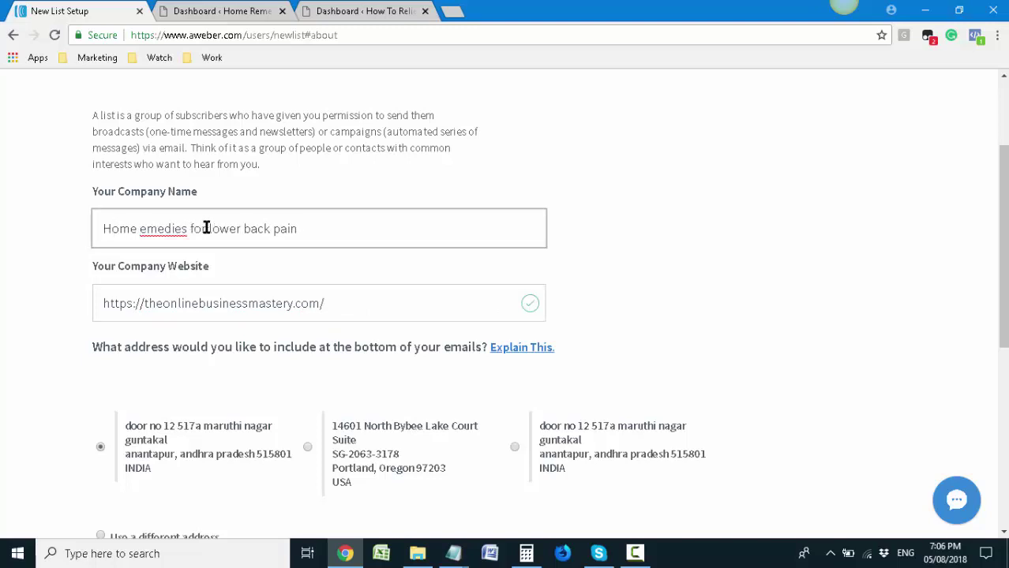
pyautogui.write('R')
pyautogui.click(209, 230)
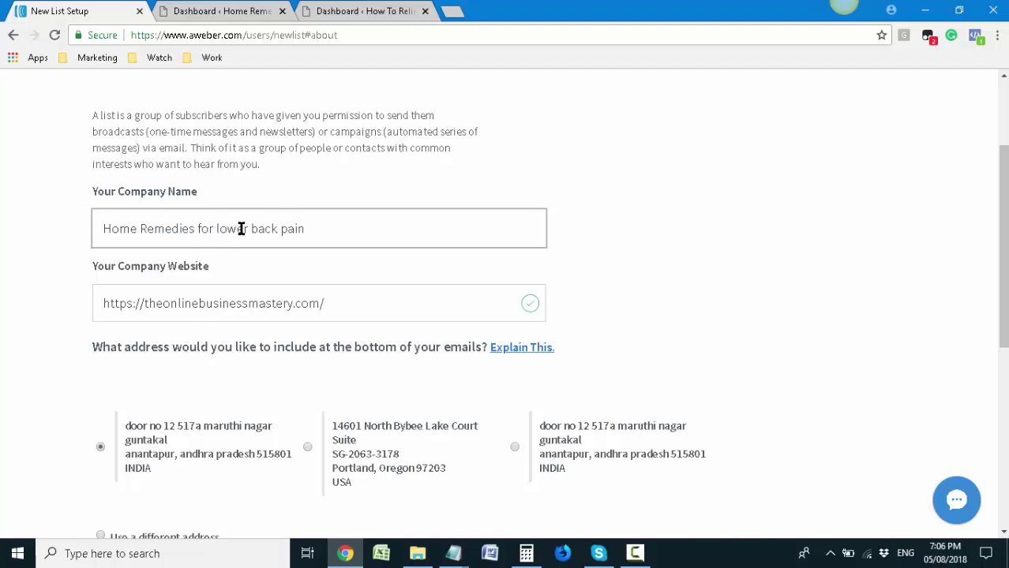
pyautogui.press('Left')
pyautogui.press('Left')
pyautogui.press('Delete')
pyautogui.write('F')
# Capitalise Lower, Back and Pain, giving 'Home Remedies For Lower Back Pain'
pyautogui.click(227, 232)
pyautogui.press('BackSpace')
pyautogui.write('L')
pyautogui.press('BackSpace')
pyautogui.write('B')
pyautogui.press('BackSpace')
pyautogui.write('P')
# Scroll down to the sender details and select the current sender name
pyautogui.scroll(-2, 197, 411)
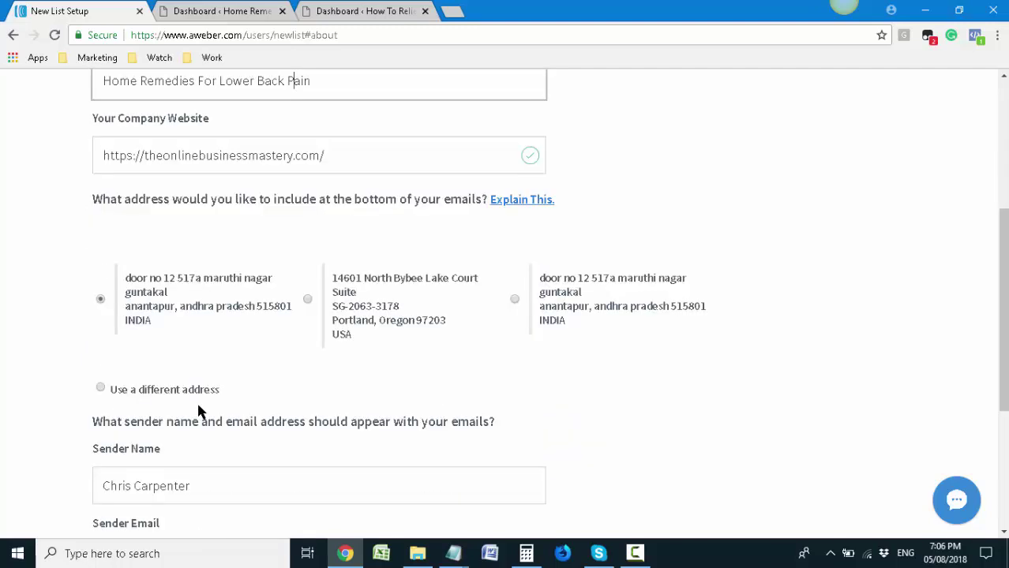
pyautogui.scroll(-3, 300, 422)
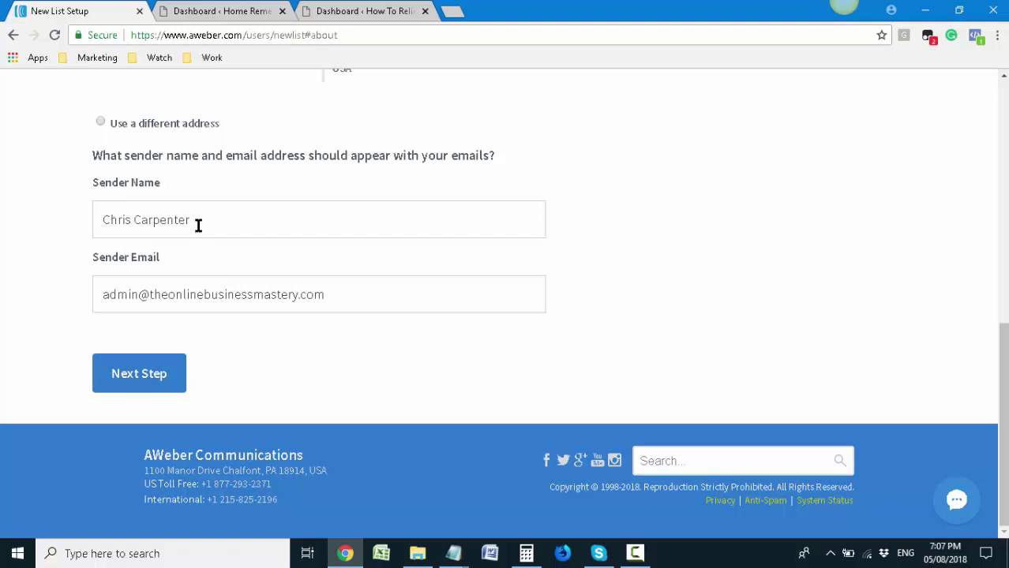
pyautogui.moveTo(199, 223); pyautogui.dragTo(94, 230)
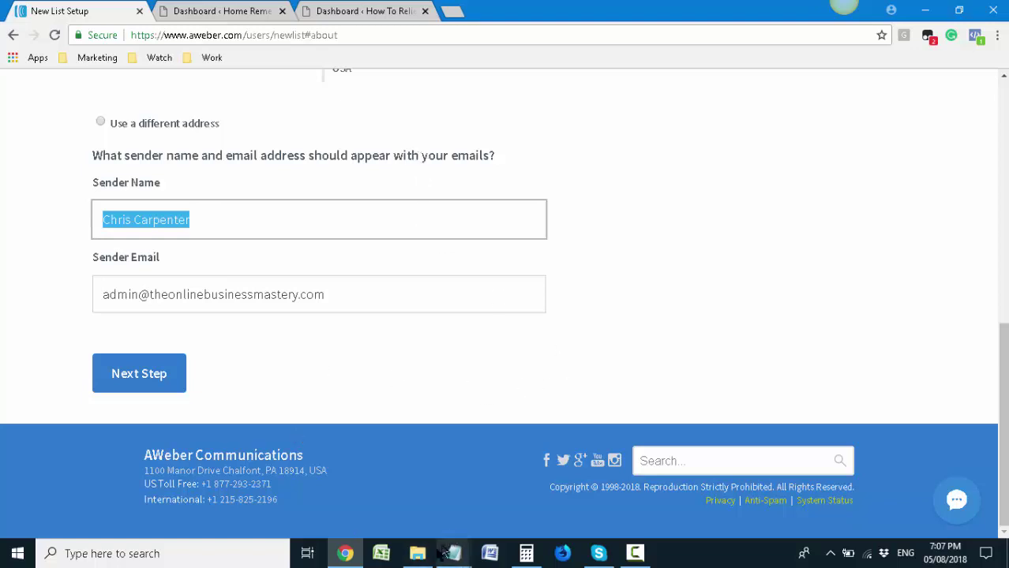
pyautogui.moveTo(427, 558)
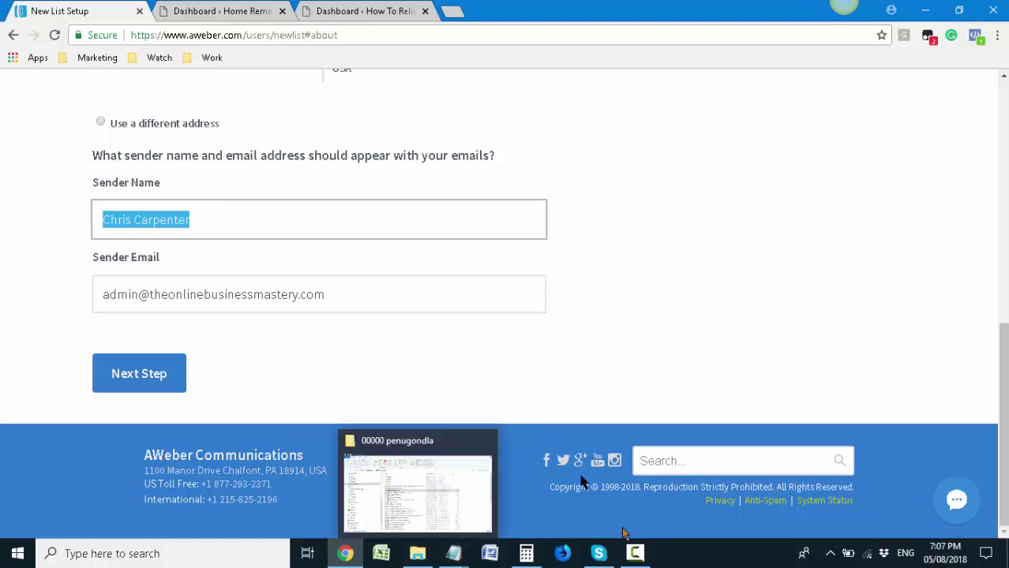
pyautogui.click(63, 316)
pyautogui.scroll(2, 423, 368)
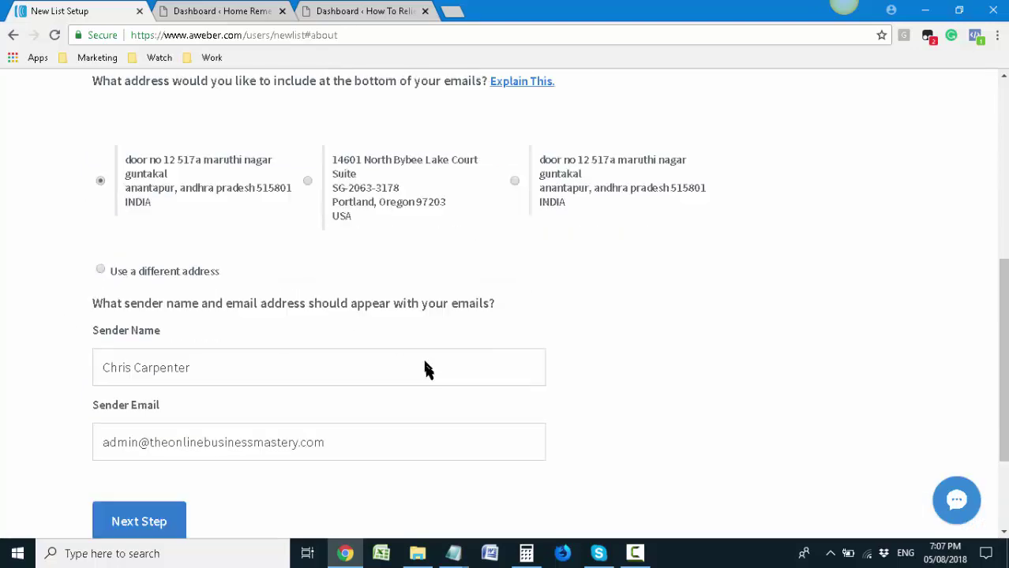
pyautogui.scroll(-2, 423, 368)
pyautogui.click(636, 553)
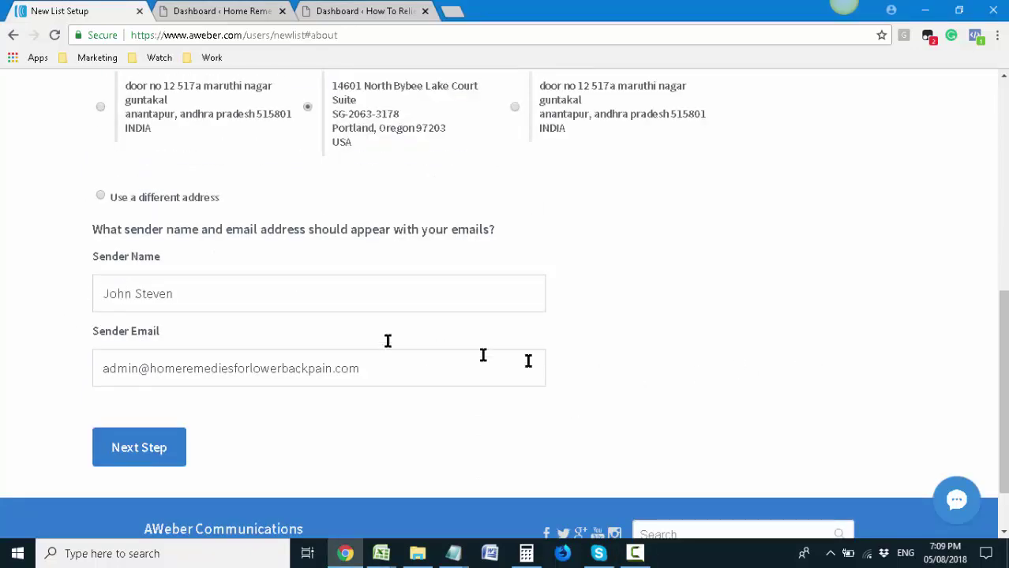
pyautogui.moveTo(251, 297); pyautogui.dragTo(101, 295)
# Select the Sender Email domain and check it against the WordPress site's URL
pyautogui.click(238, 365)
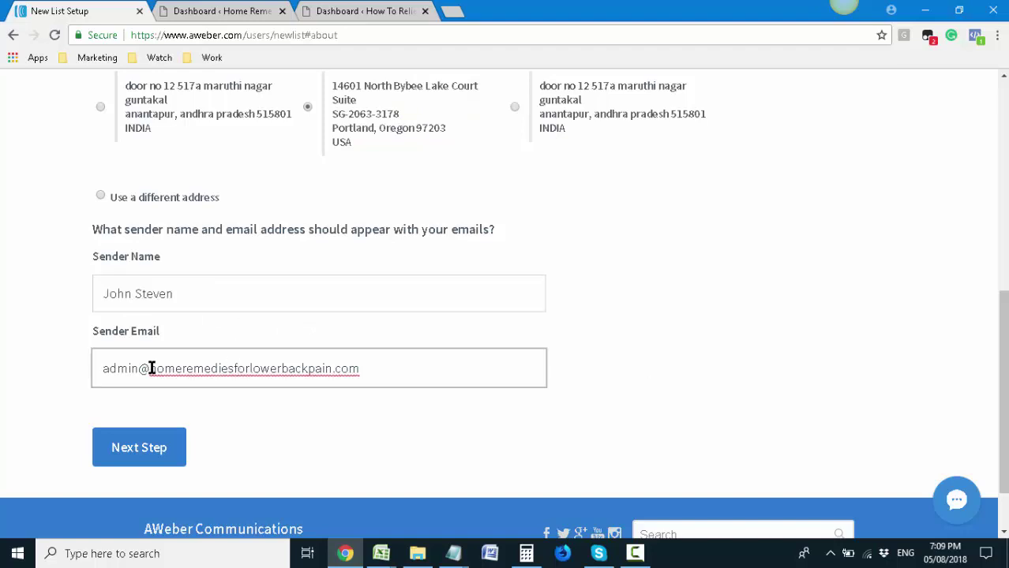
pyautogui.moveTo(151, 369); pyautogui.dragTo(356, 364)
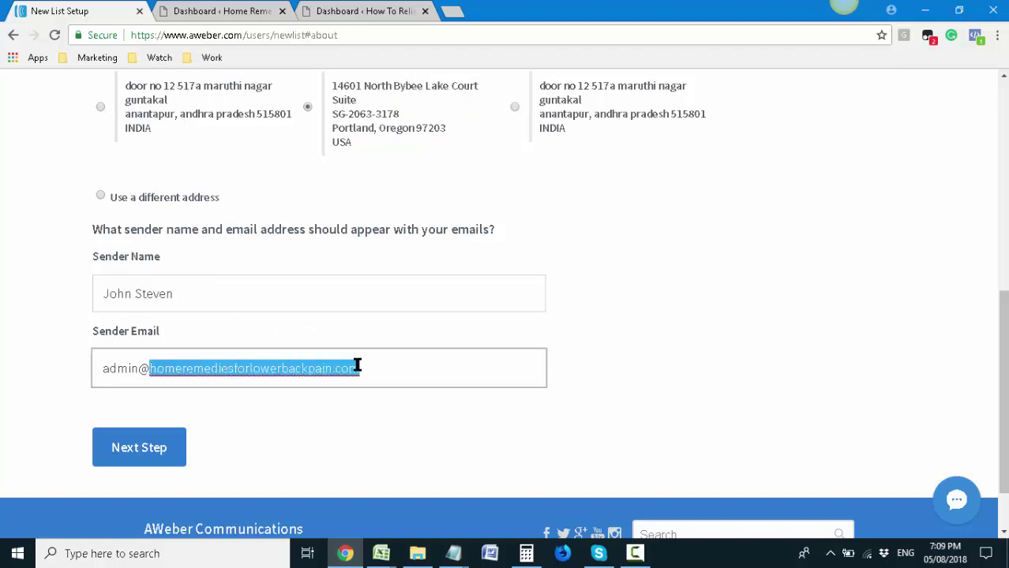
pyautogui.click(158, 368)
pyautogui.moveTo(150, 369); pyautogui.dragTo(421, 371)
pyautogui.click(201, 11)
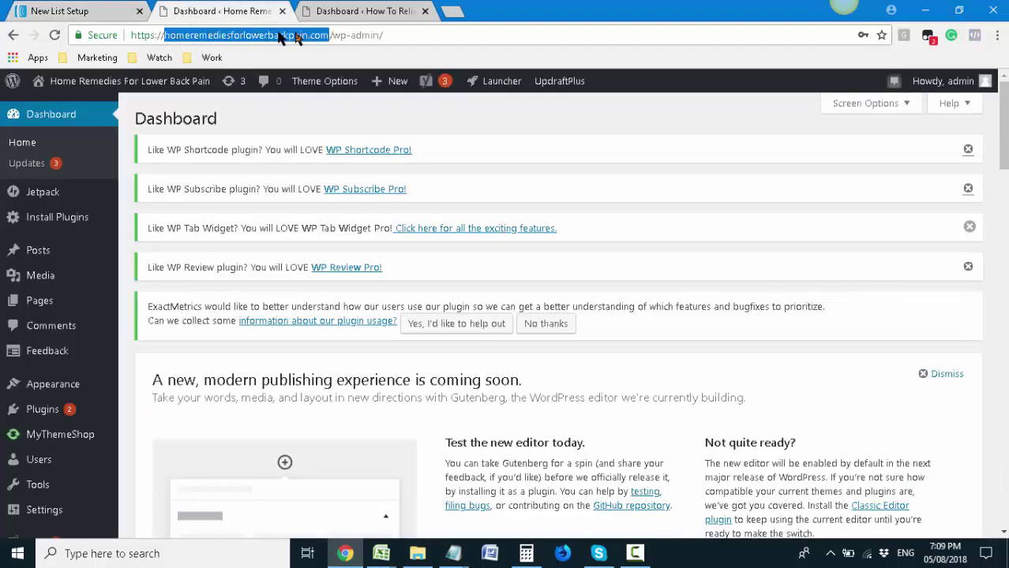
pyautogui.click(91, 11)
# Reselect the sender email domain, then continue to the Describe Your List step
pyautogui.click(151, 368)
pyautogui.moveTo(151, 368); pyautogui.dragTo(394, 385)
pyautogui.hotkey('ctrl', 'c')
pyautogui.click(316, 420)
pyautogui.scroll(3, 316, 420)
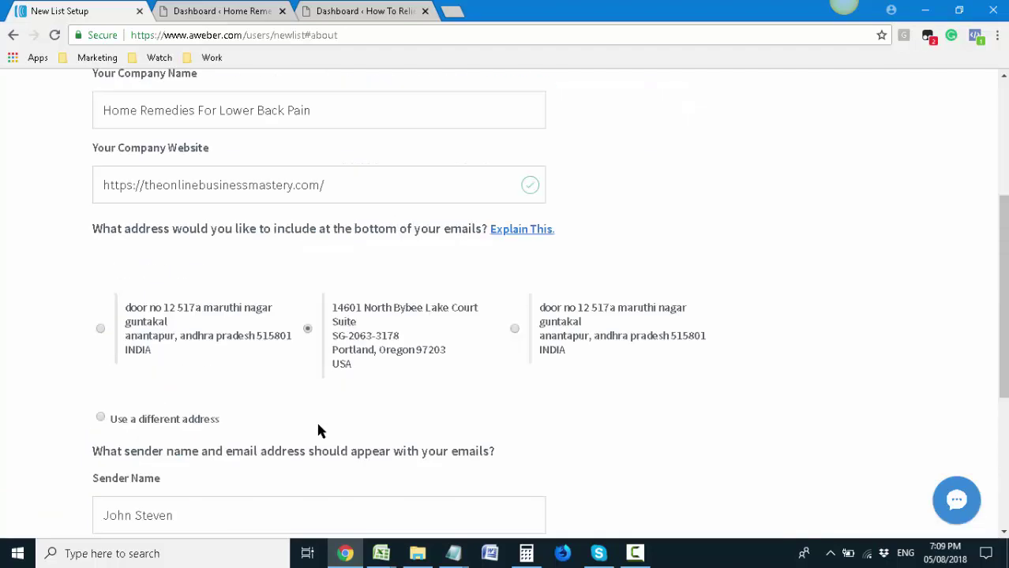
pyautogui.scroll(-4, 316, 420)
pyautogui.click(148, 372)
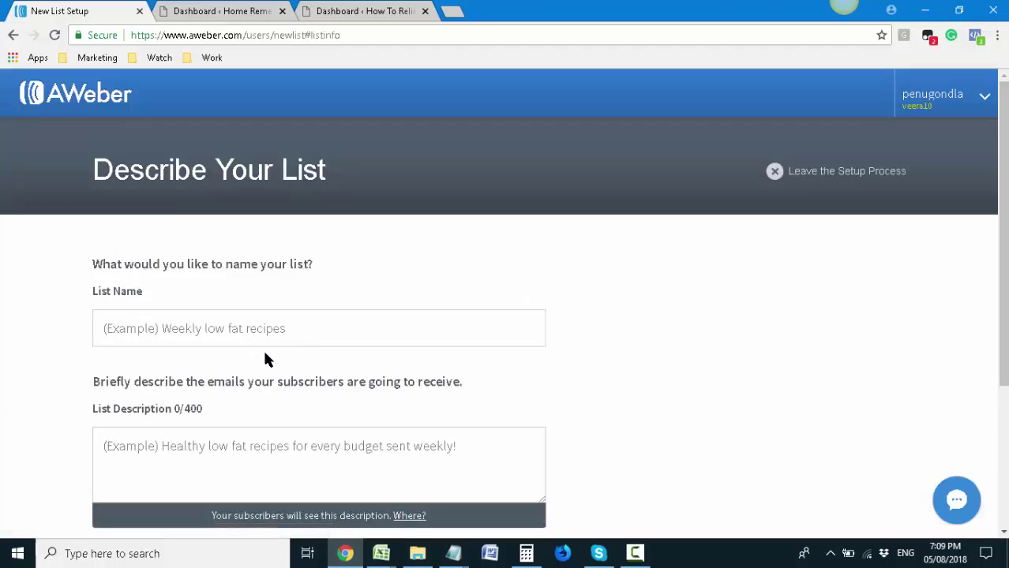
# Paste the site domain into List Name, then retype it as 'Home Remedies For Lower Ba…'
pyautogui.click(300, 327)
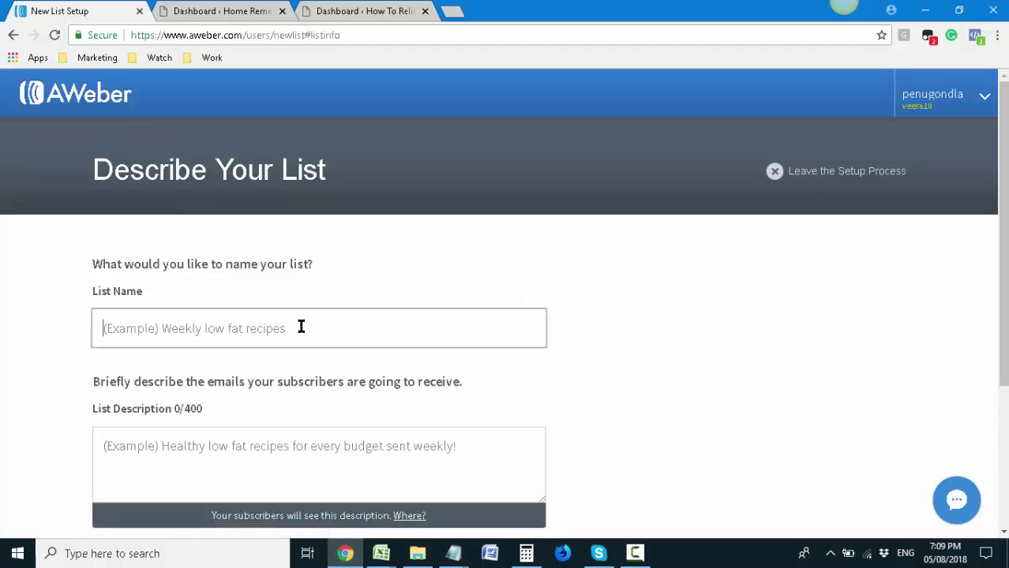
pyautogui.click(194, 10)
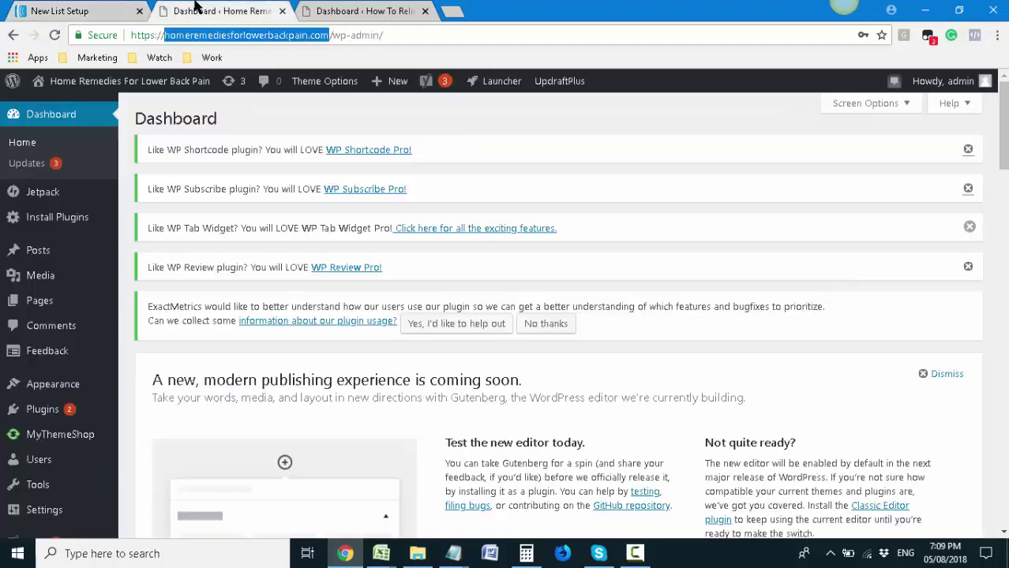
pyautogui.click(79, 9)
pyautogui.hotkey('ctrl', 'v')
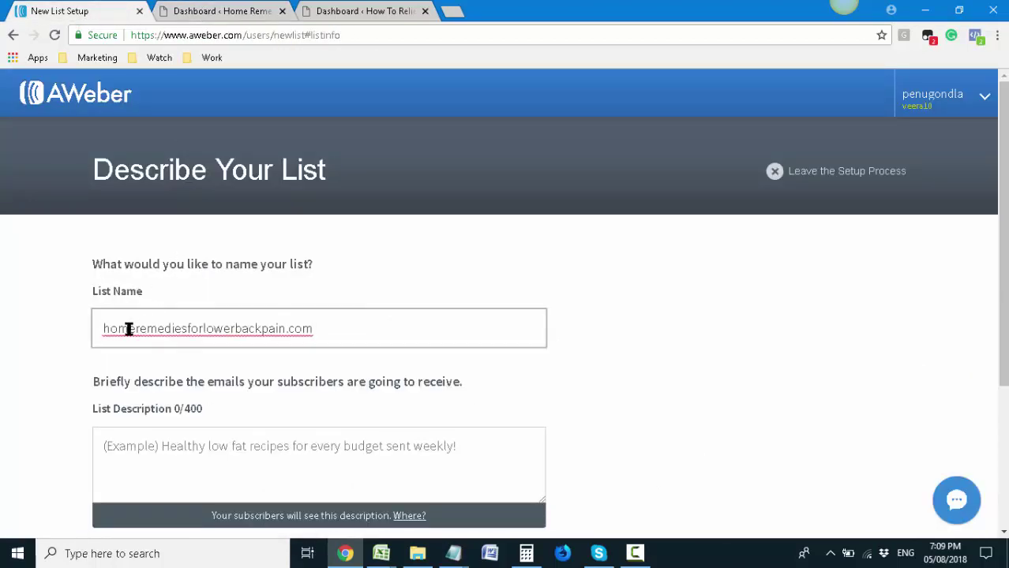
pyautogui.click(139, 329)
pyautogui.press('BackSpace')
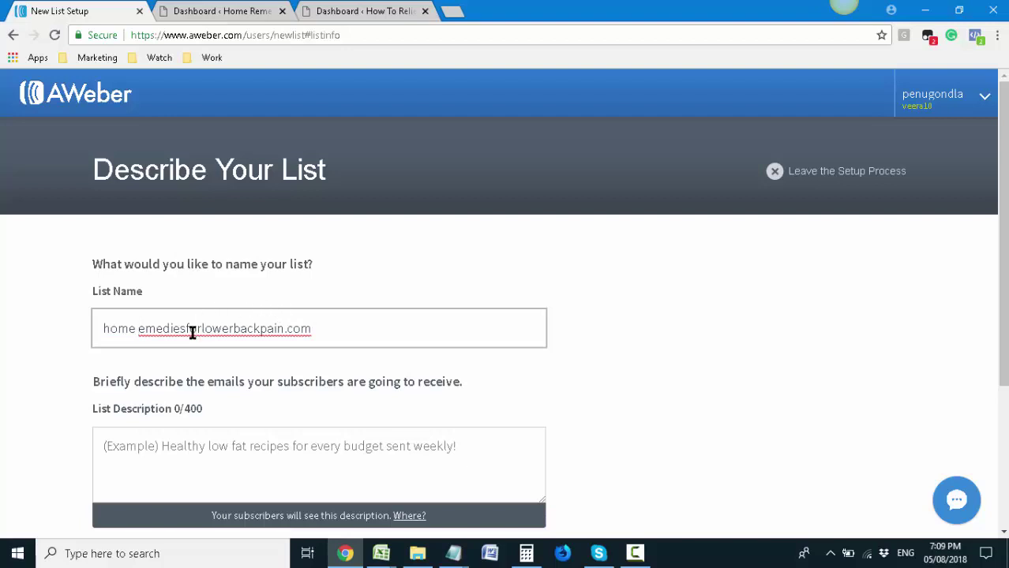
pyautogui.moveTo(139, 331); pyautogui.dragTo(0, 336)
pyautogui.write('Home R')
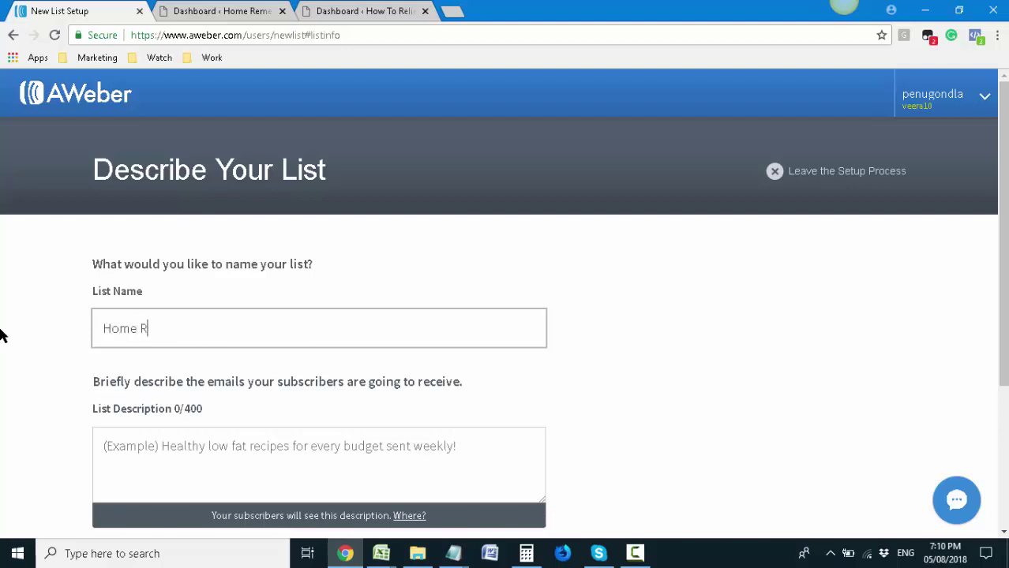
pyautogui.write('emedies For Lower Back Pai')
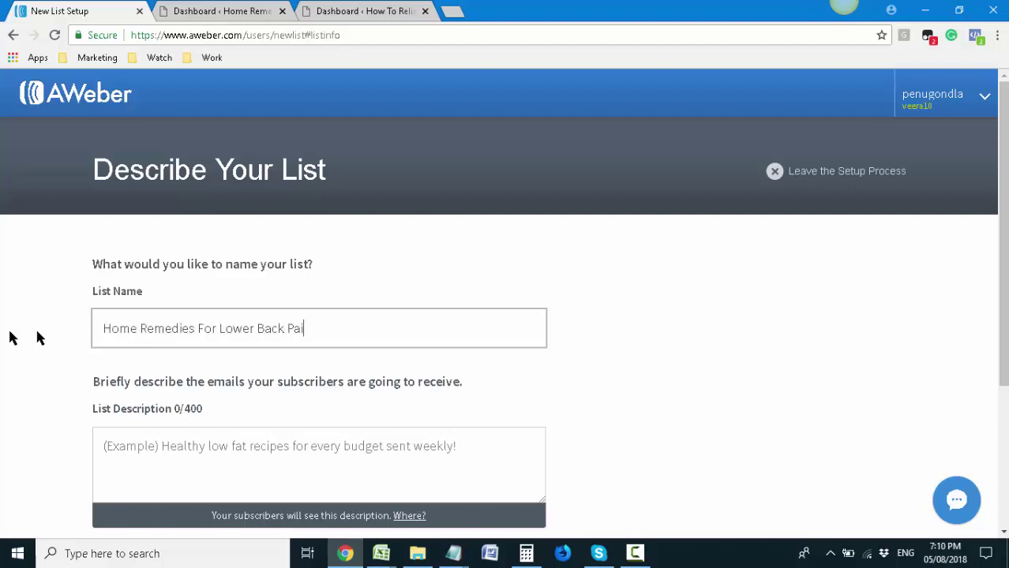
# Start the list description, settling on 'Get rid of back pai…' after false starts
pyautogui.scroll(-1, 9, 336)
pyautogui.click(217, 391)
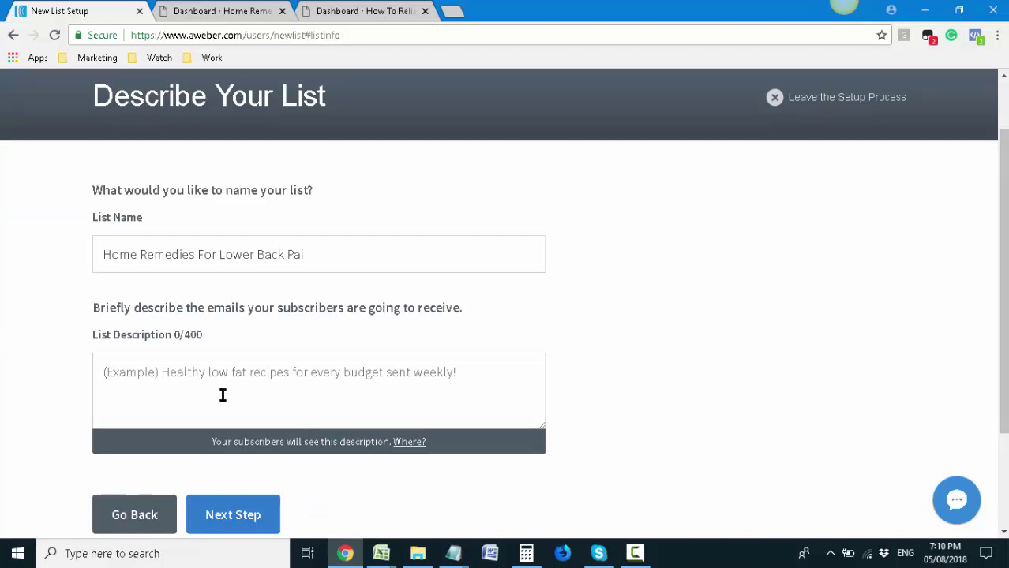
pyautogui.write('F')
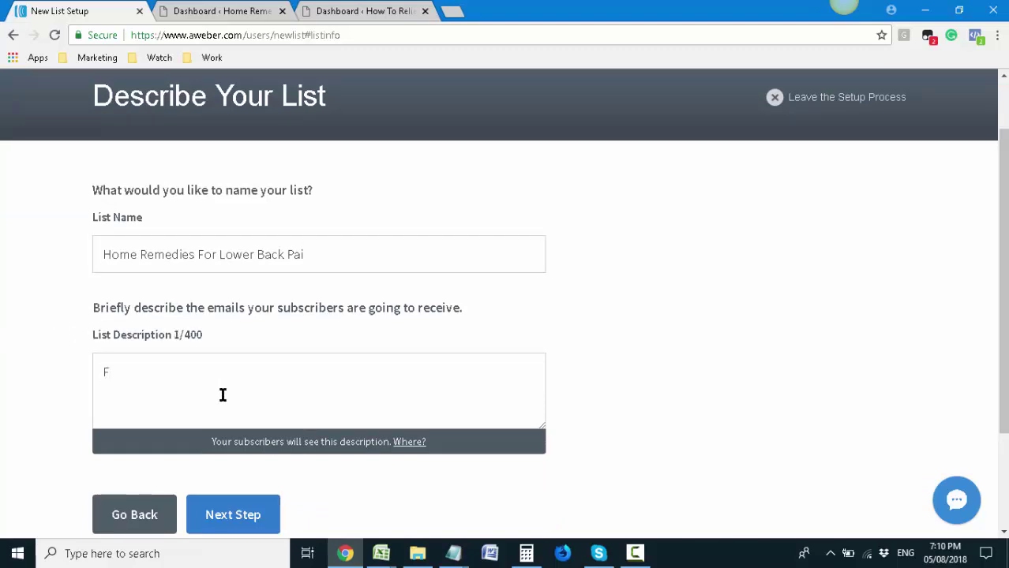
pyautogui.press('BackSpace')
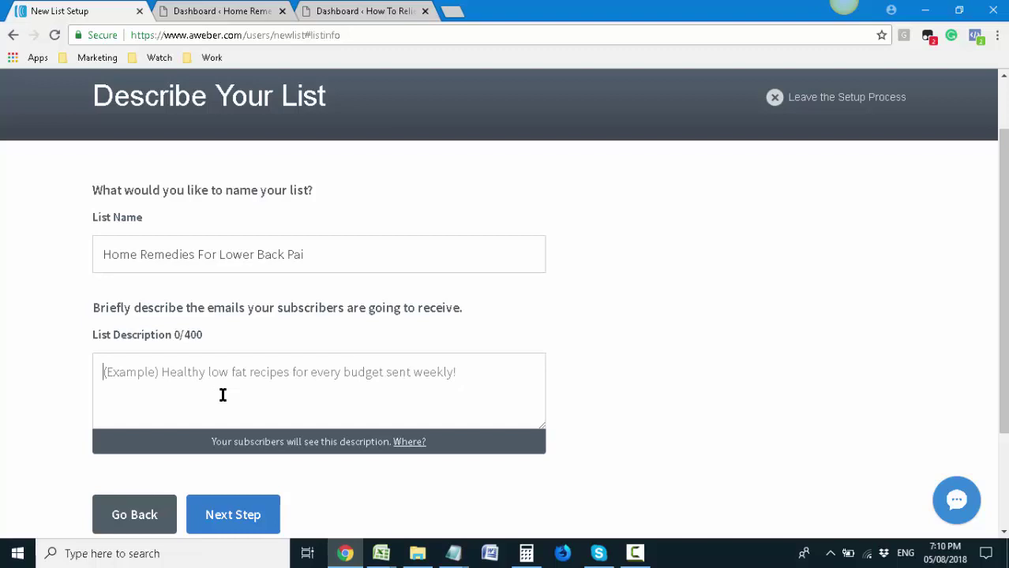
pyautogui.write('F')
pyautogui.press('BackSpace')
pyautogui.press('BackSpace')
pyautogui.press('BackSpace')
pyautogui.write('Home rem')
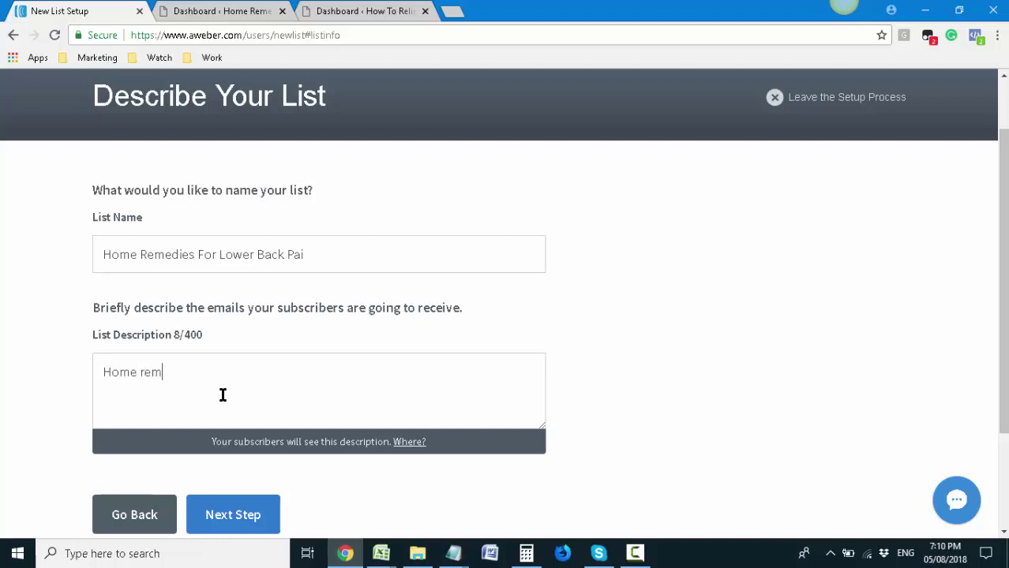
pyautogui.press('BackSpace')
pyautogui.press('BackSpace')
pyautogui.press('BackSpace')
pyautogui.press('BackSpace')
pyautogui.press('BackSpace')
pyautogui.press('BackSpace')
pyautogui.press('BackSpace')
pyautogui.press('BackSpace')
pyautogui.write('Get rid')
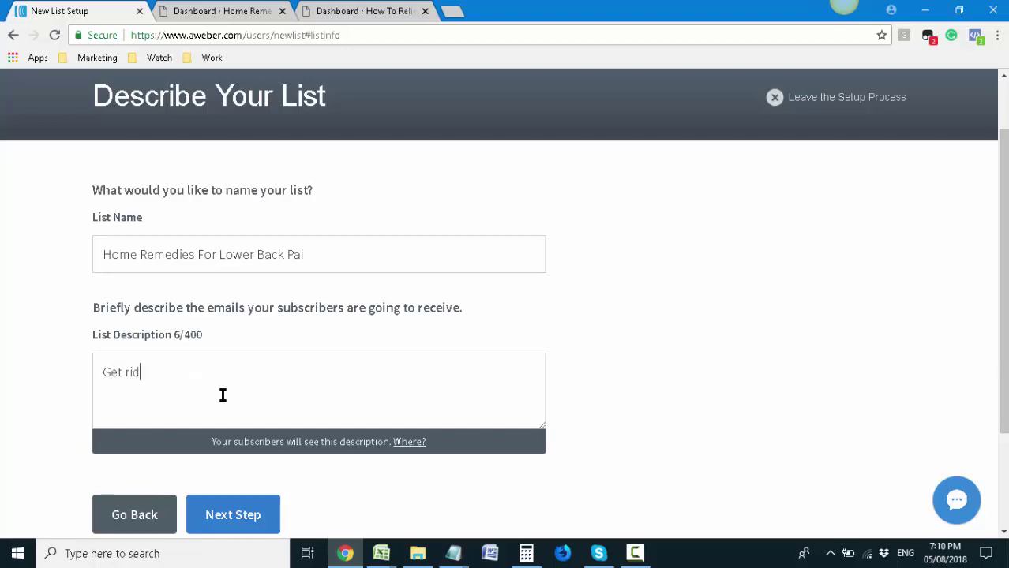
pyautogui.write(' of back pain')
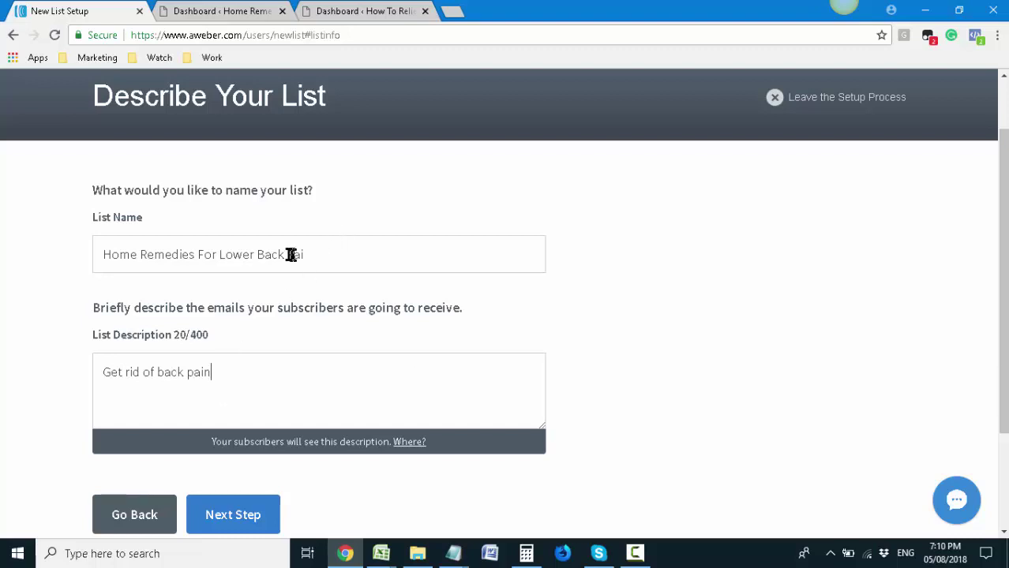
# Correct the list name to 'Home Remedies For Back Pain' and finish the back-pain description
pyautogui.click(258, 255)
pyautogui.press('BackSpace')
pyautogui.press('BackSpace')
pyautogui.press('BackSpace')
pyautogui.press('BackSpace')
pyautogui.press('BackSpace')
pyautogui.press('BackSpace')
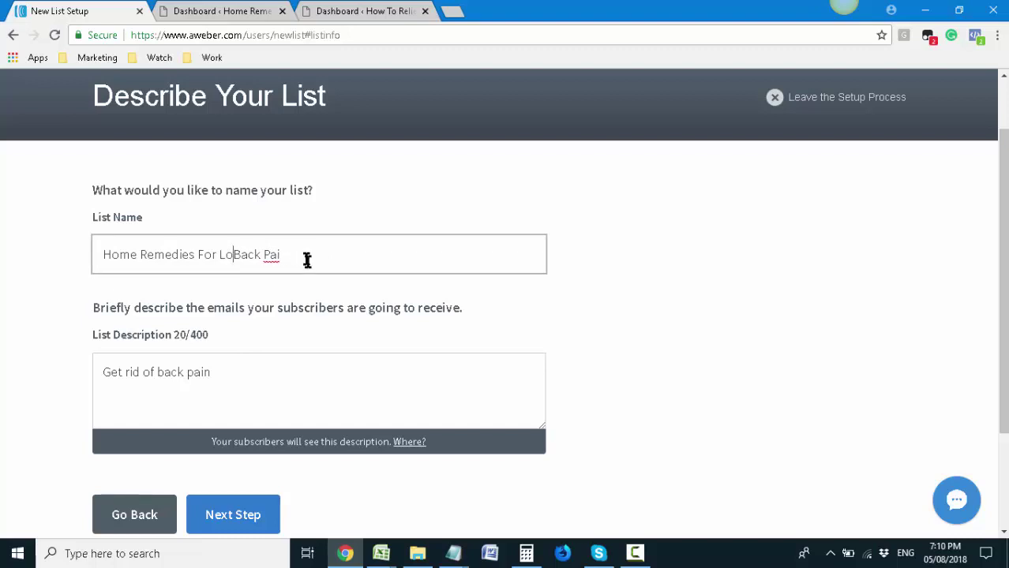
pyautogui.write('n')
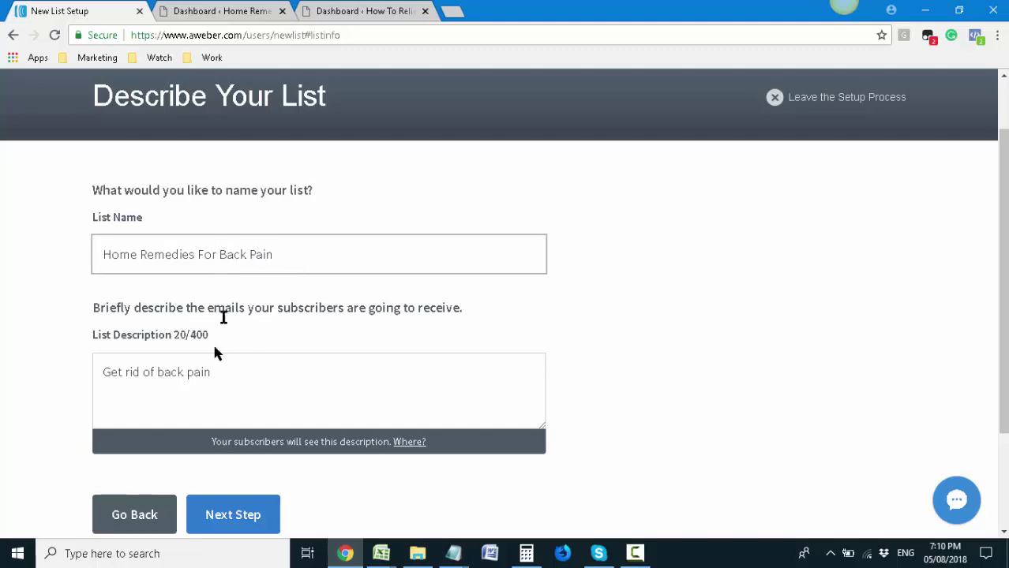
pyautogui.click(233, 376)
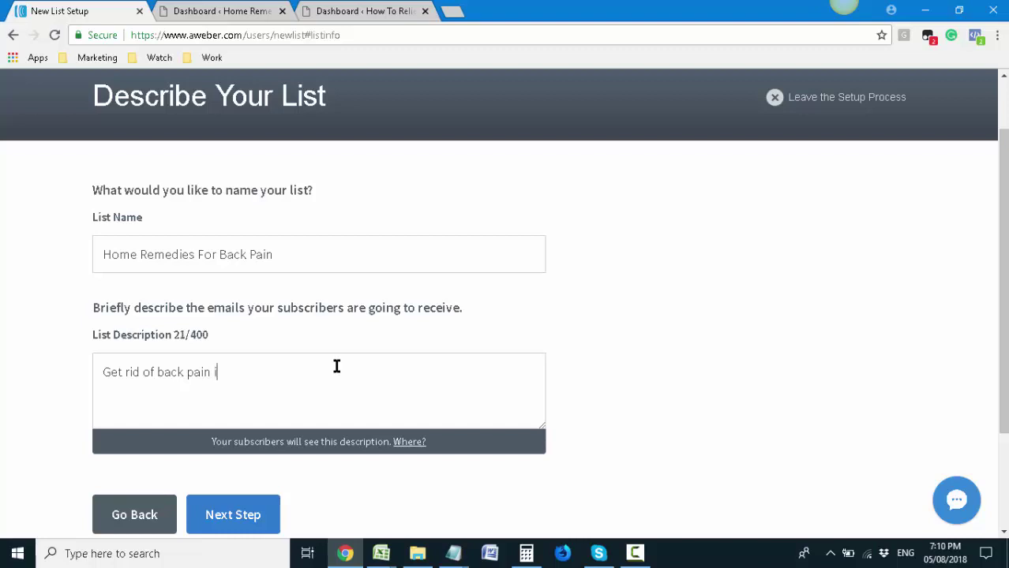
pyautogui.write('Get rid of back pain in a few weeks')
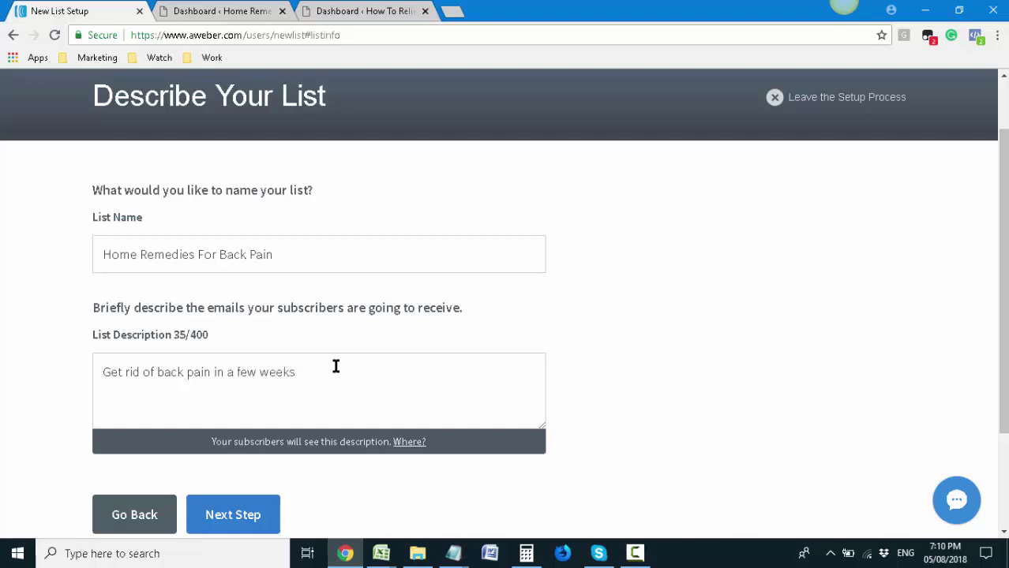
pyautogui.scroll(-2, 335, 367)
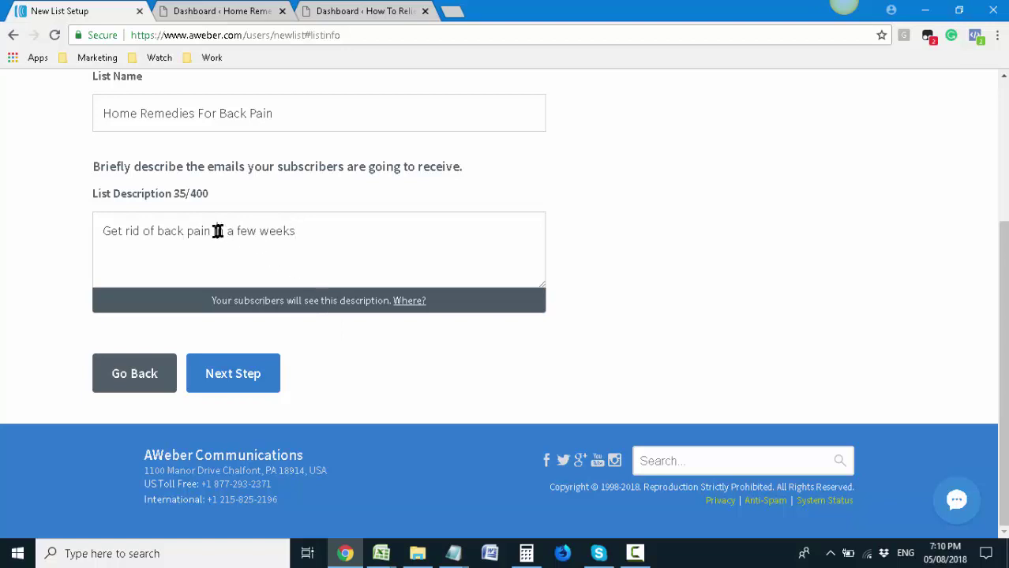
pyautogui.moveTo(218, 231); pyautogui.dragTo(378, 227)
pyautogui.press('BackSpace')
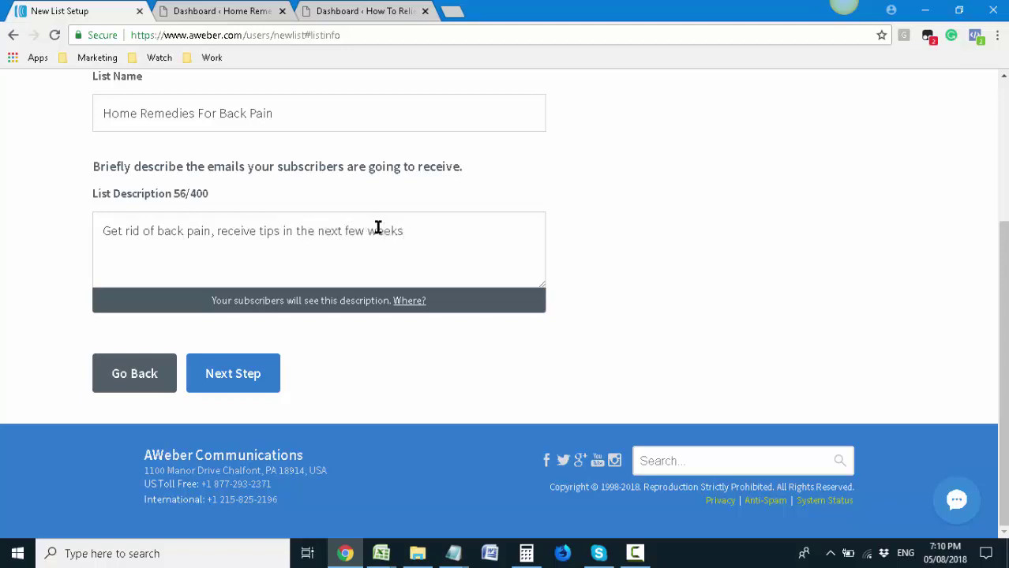
# Review the default confirmation message preview and approve it to create the list
pyautogui.click(243, 374)
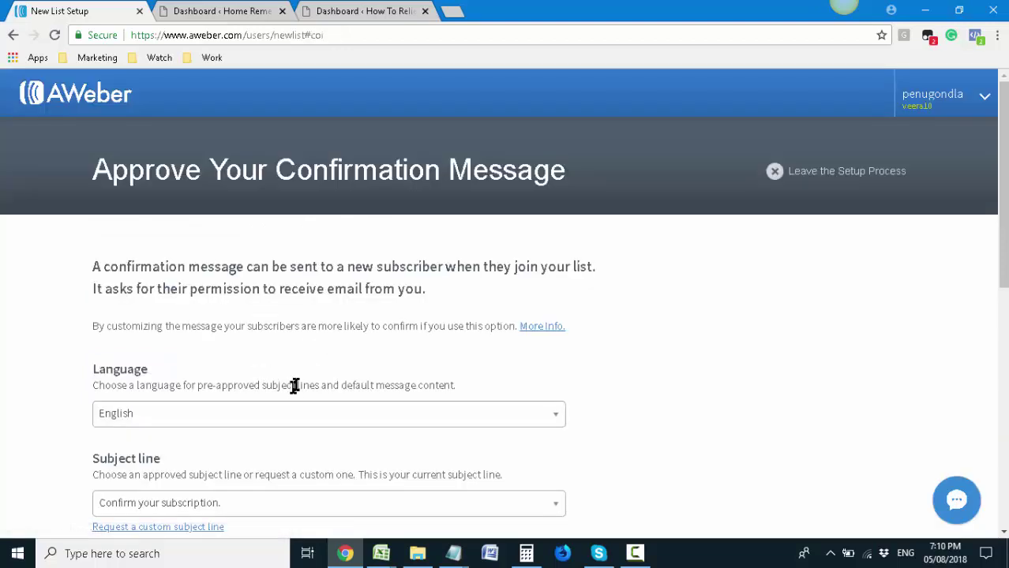
pyautogui.scroll(-3, 300, 382)
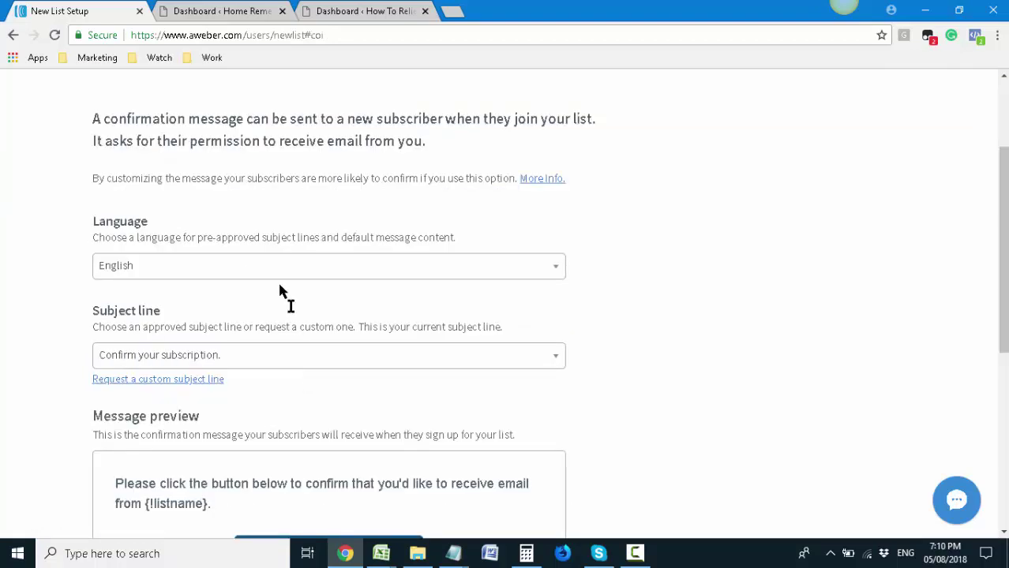
pyautogui.scroll(-1, 243, 341)
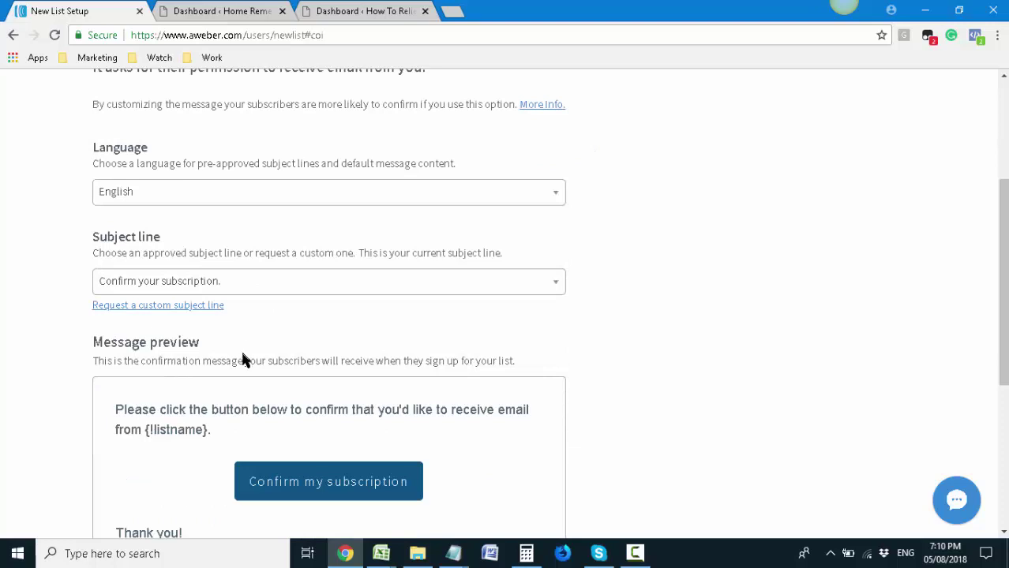
pyautogui.scroll(-1, 243, 356)
pyautogui.scroll(-3, 715, 389)
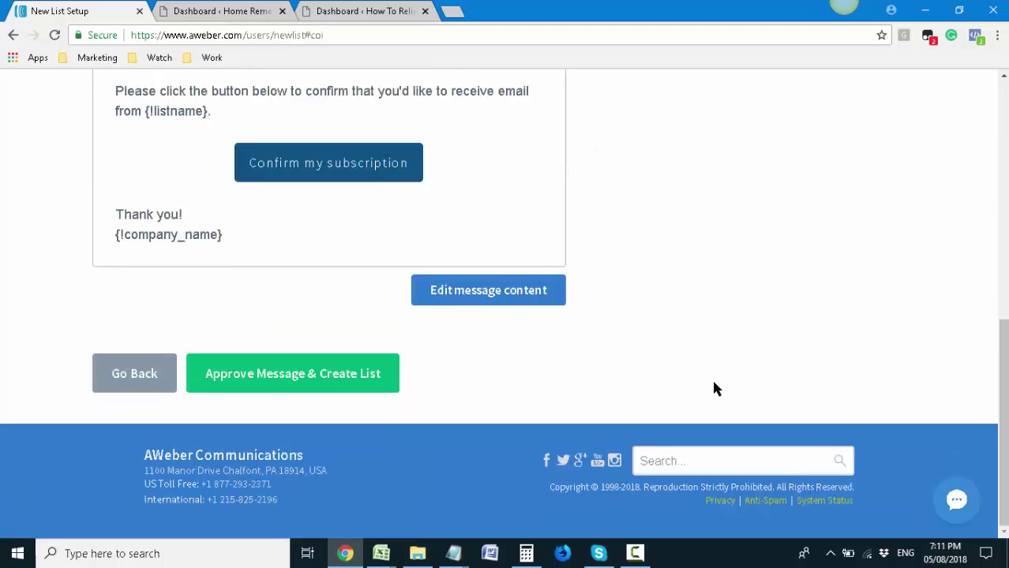
pyautogui.click(250, 389)
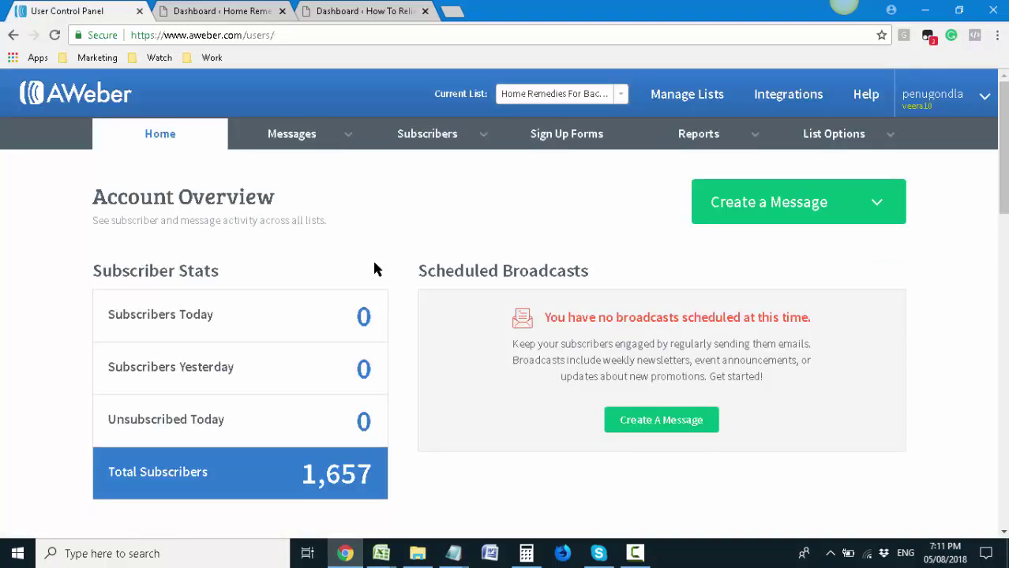
pyautogui.click(579, 94)
pyautogui.scroll(2, 581, 154)
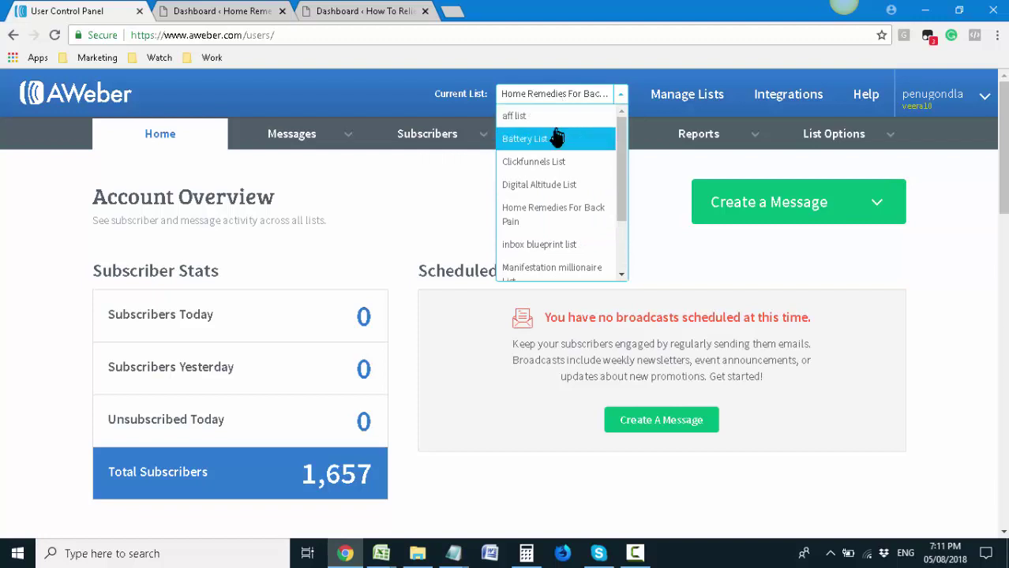
pyautogui.click(570, 219)
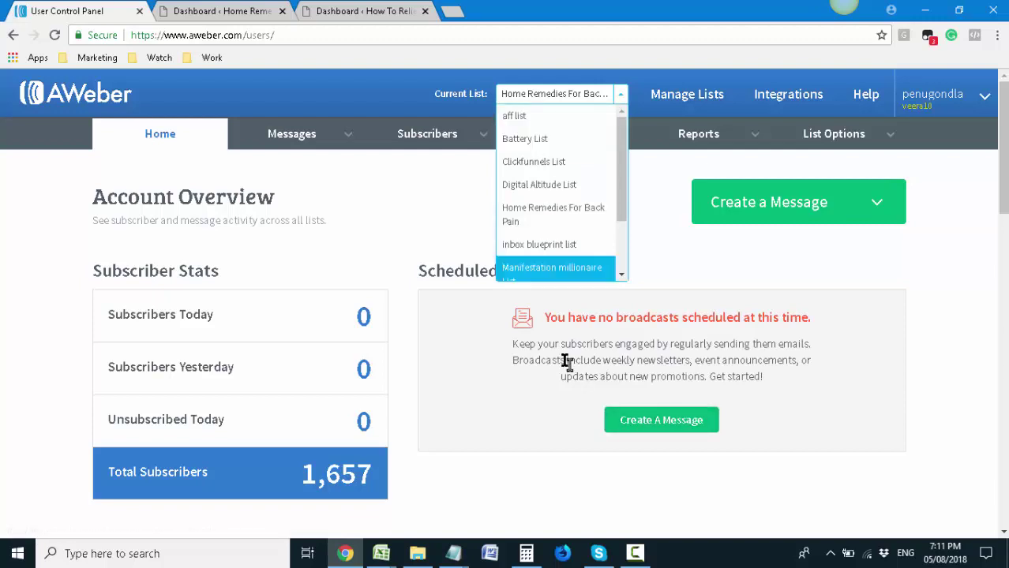
pyautogui.click(499, 370)
pyautogui.click(567, 93)
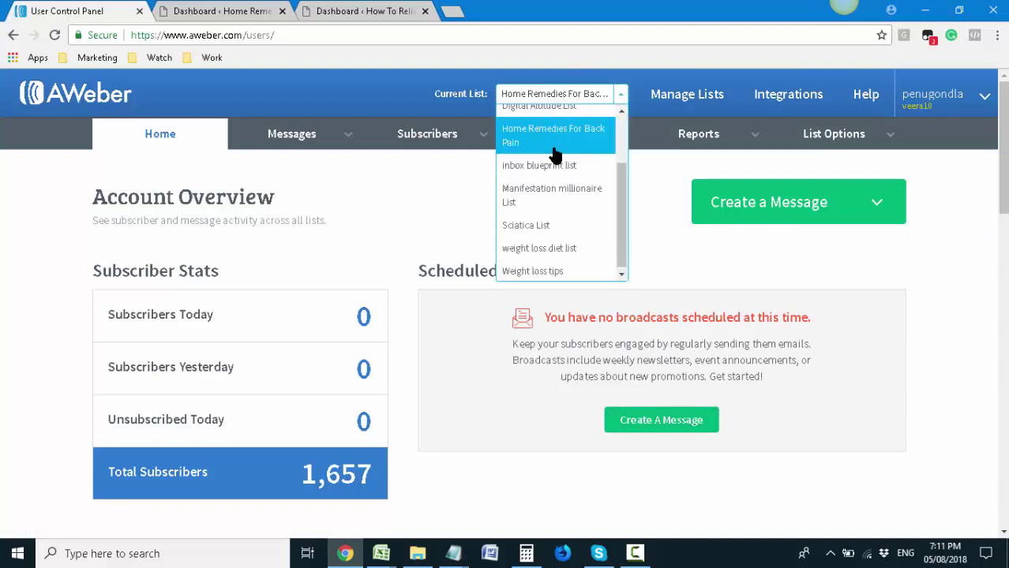
pyautogui.scroll(2, 552, 245)
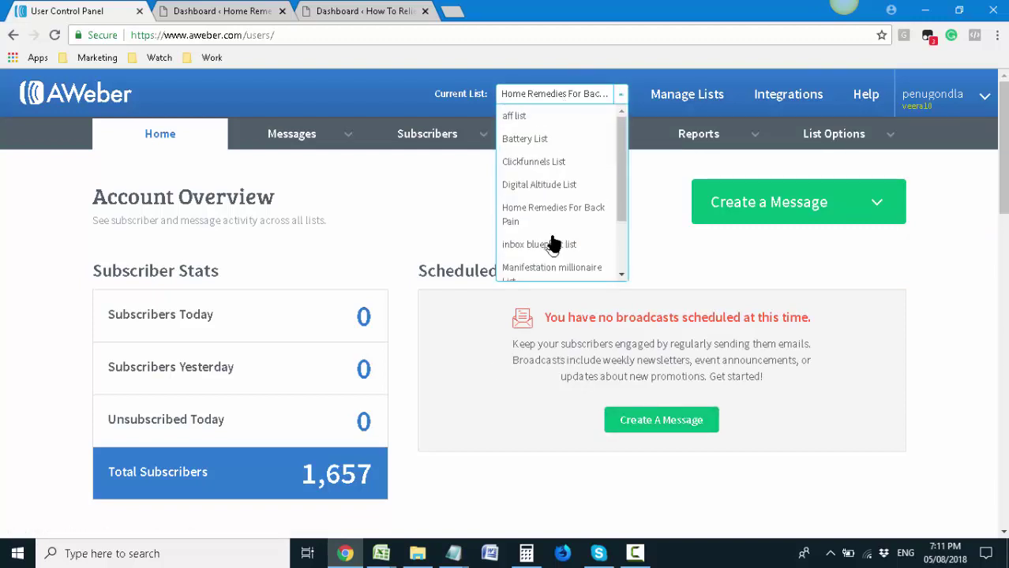
pyautogui.click(548, 94)
pyautogui.click(548, 94)
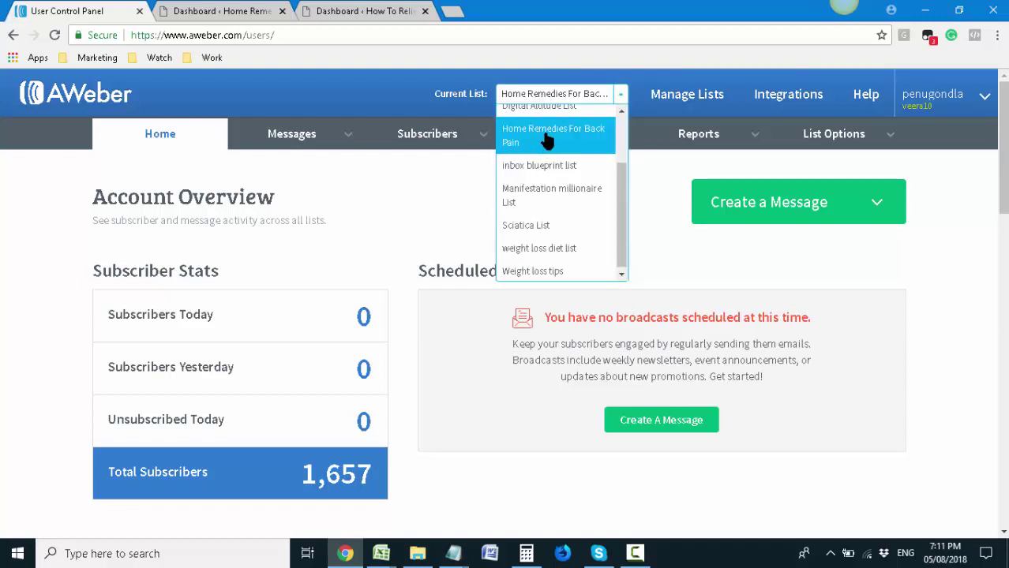
pyautogui.click(548, 139)
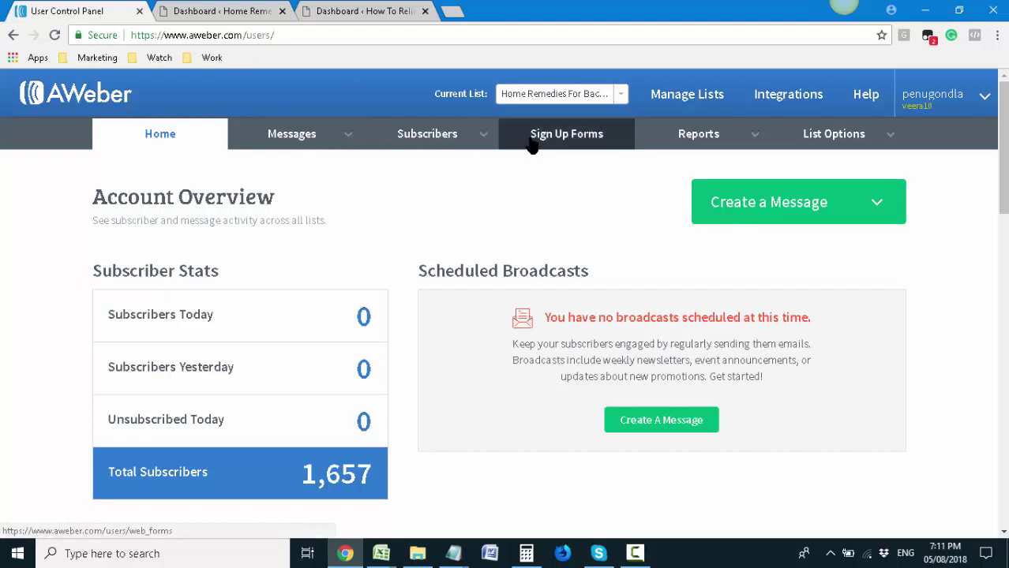
# Go to Sign Up Forms for the Home Remedies For Back Pain list and start a new form
pyautogui.click(532, 144)
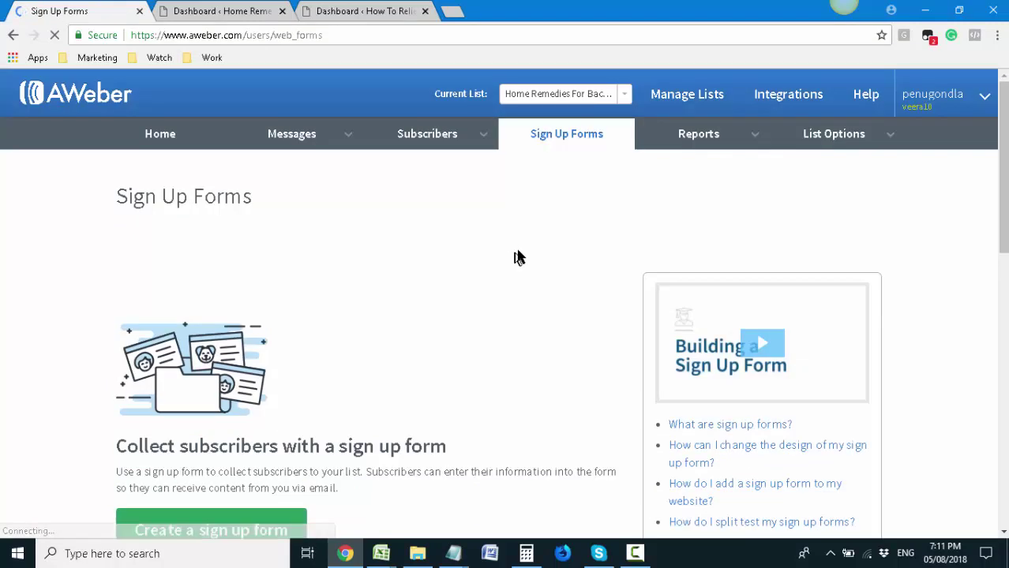
pyautogui.scroll(-2, 529, 246)
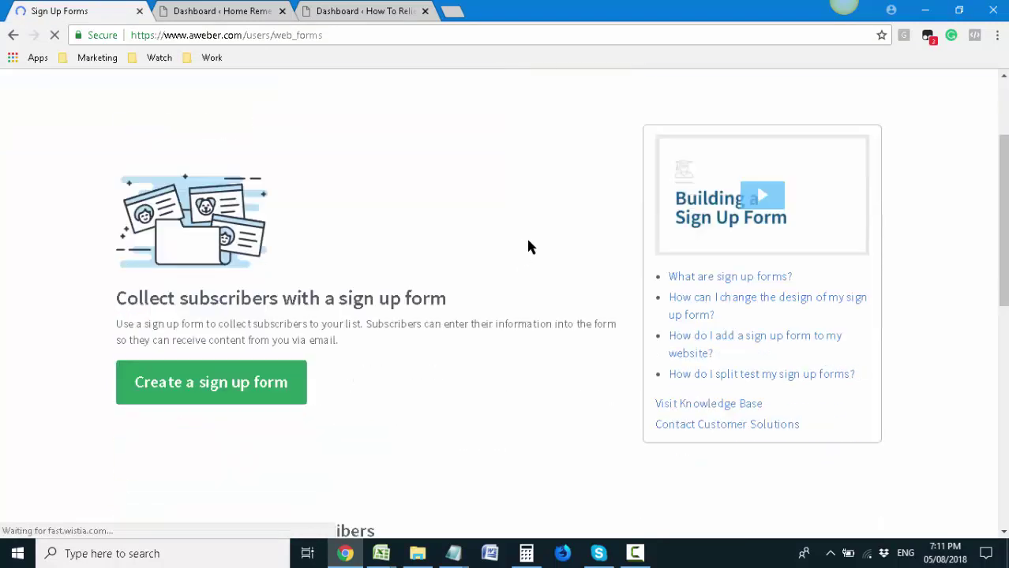
pyautogui.click(217, 402)
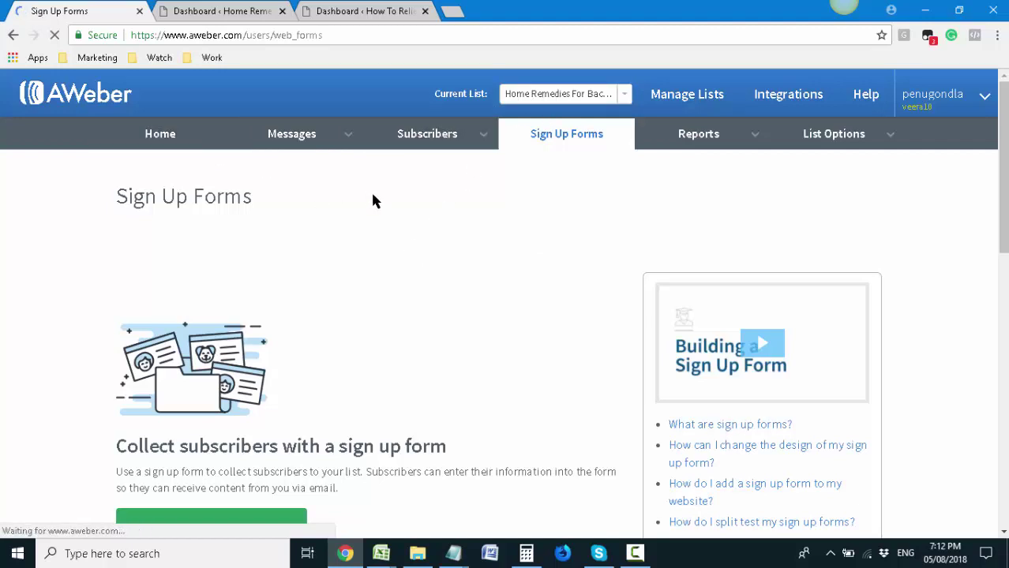
pyautogui.click(446, 148)
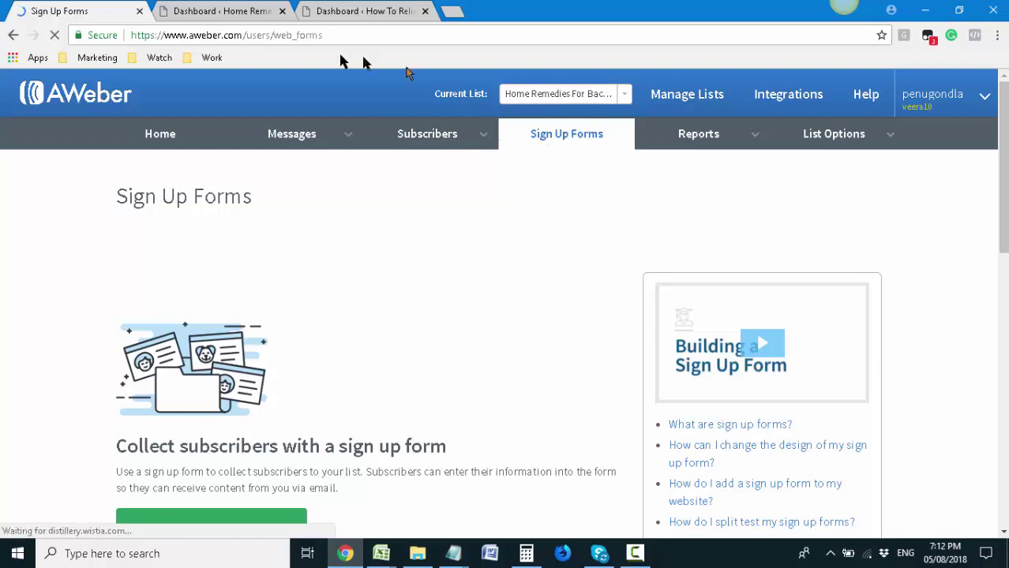
pyautogui.moveTo(300, 135)
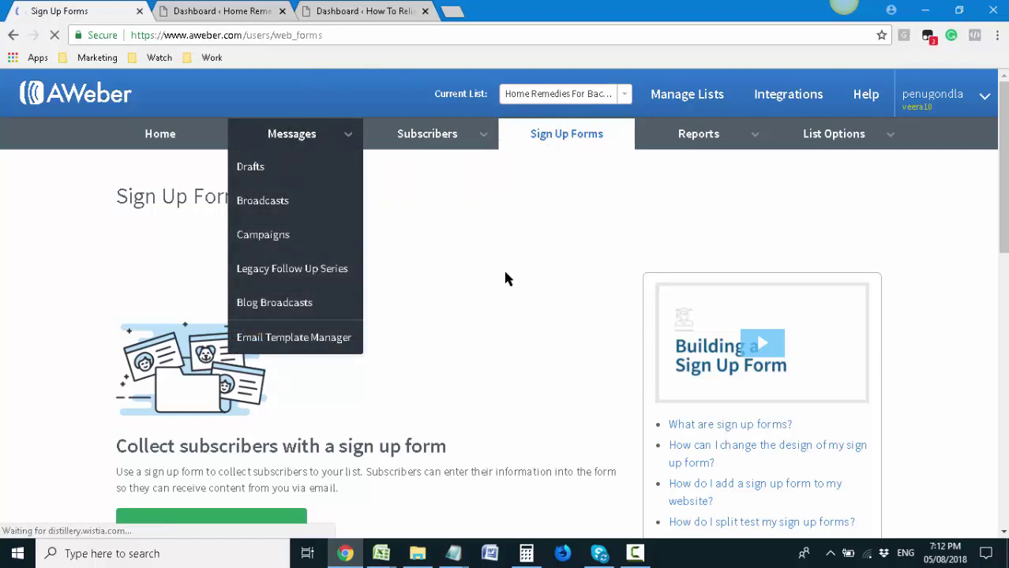
pyautogui.moveTo(268, 145)
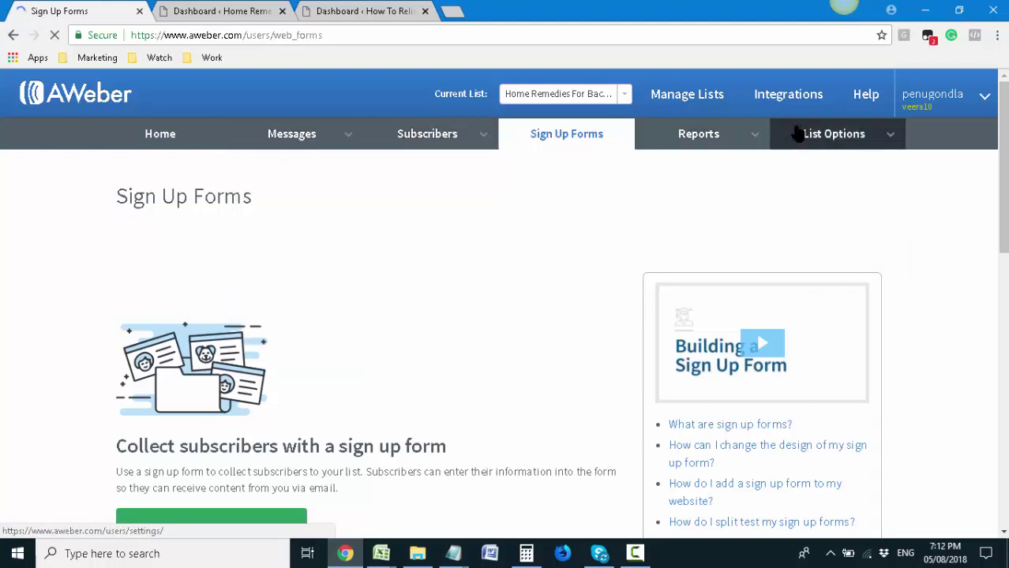
pyautogui.scroll(-3, 508, 342)
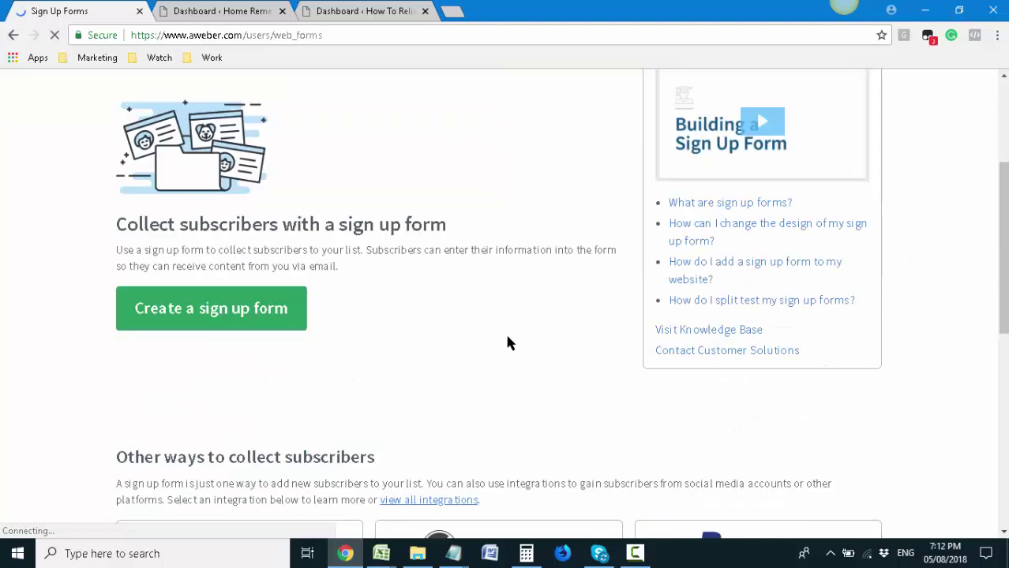
pyautogui.scroll(3, 507, 342)
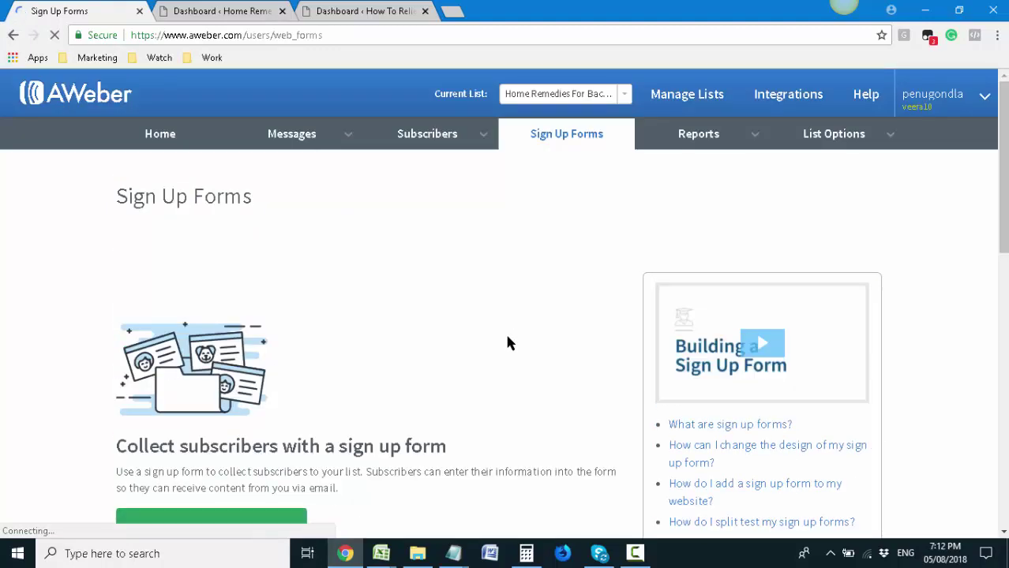
pyautogui.scroll(-2, 508, 341)
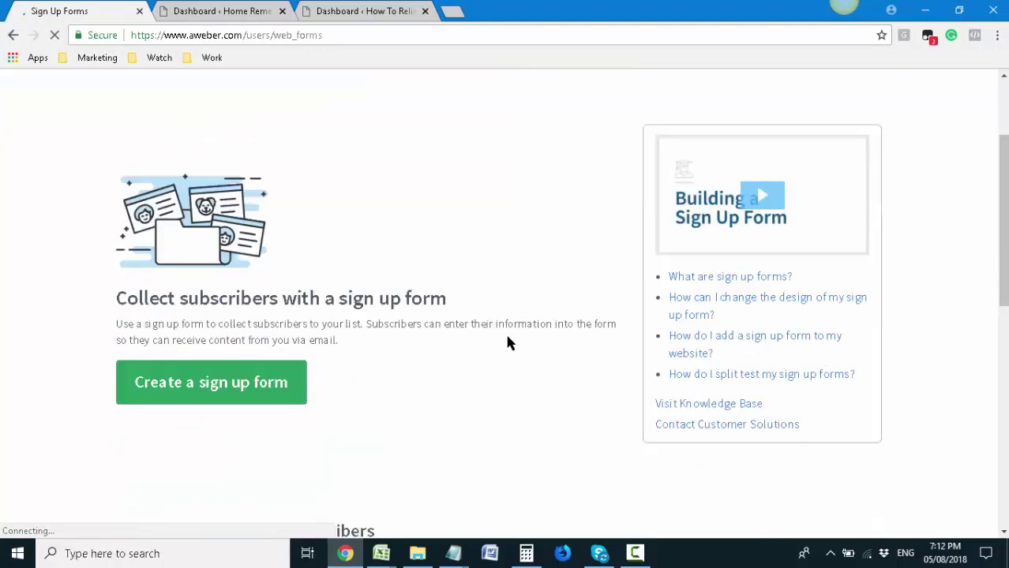
# Switch the computer to a different Wi-Fi network
pyautogui.click(869, 556)
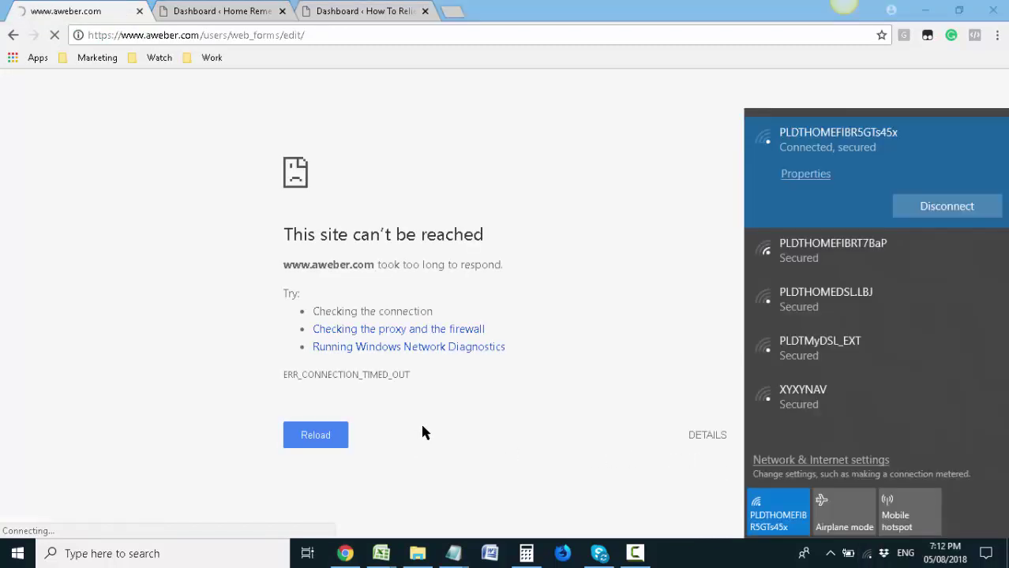
pyautogui.click(868, 262)
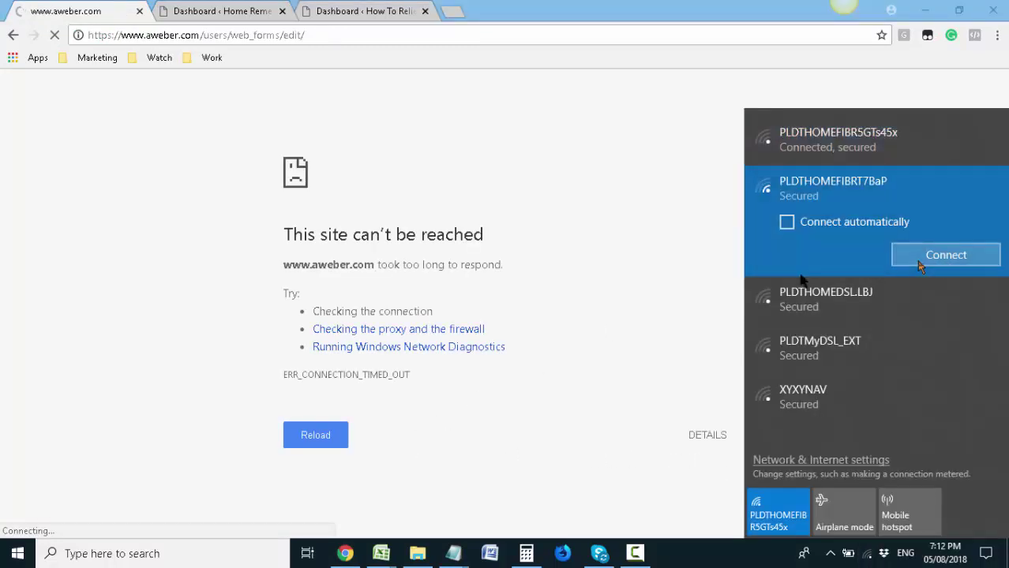
pyautogui.click(919, 266)
# Hide the screen recorder controls and reload the timed-out AWeber page
pyautogui.click(636, 552)
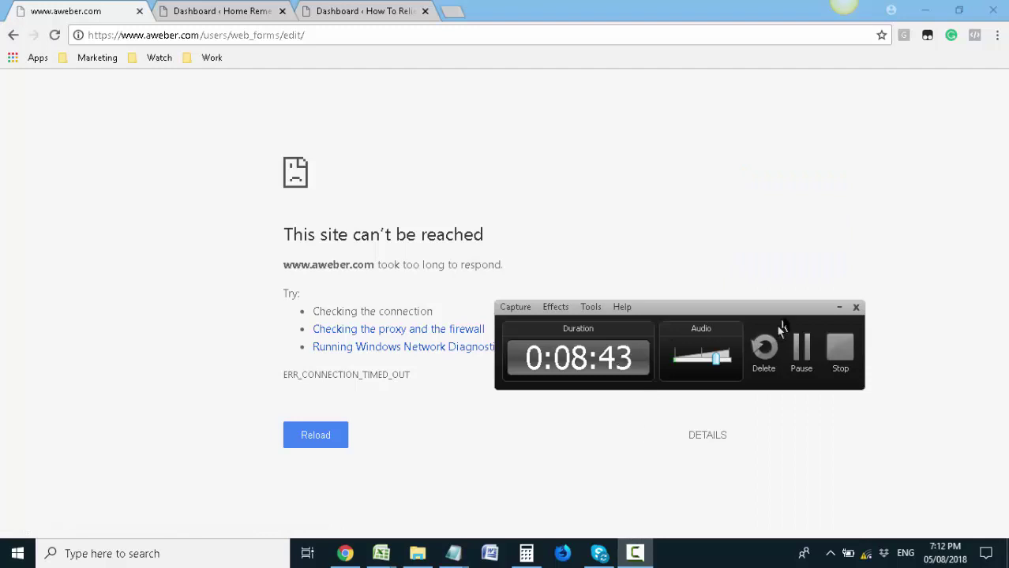
pyautogui.click(837, 307)
pyautogui.click(296, 432)
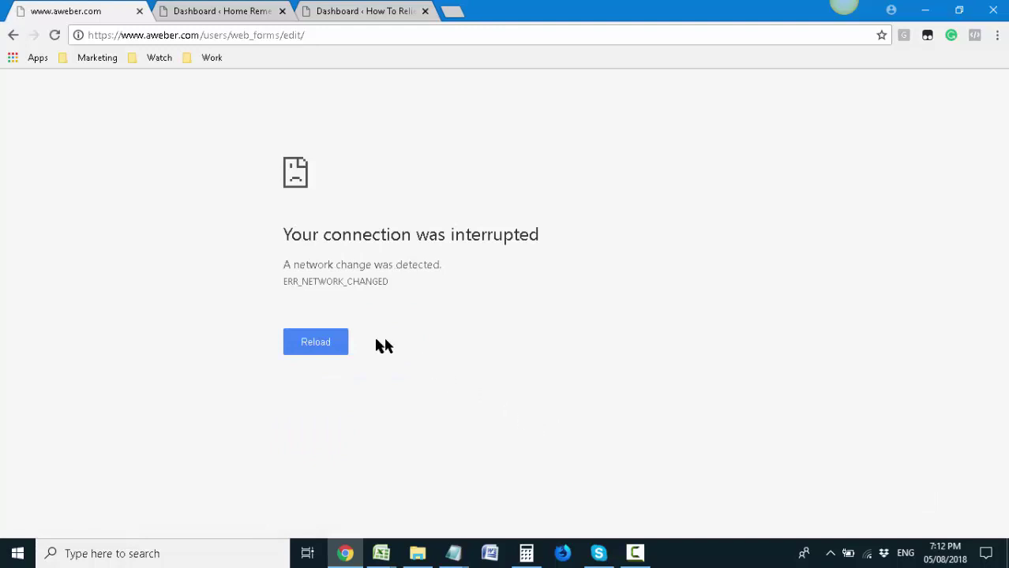
pyautogui.click(332, 345)
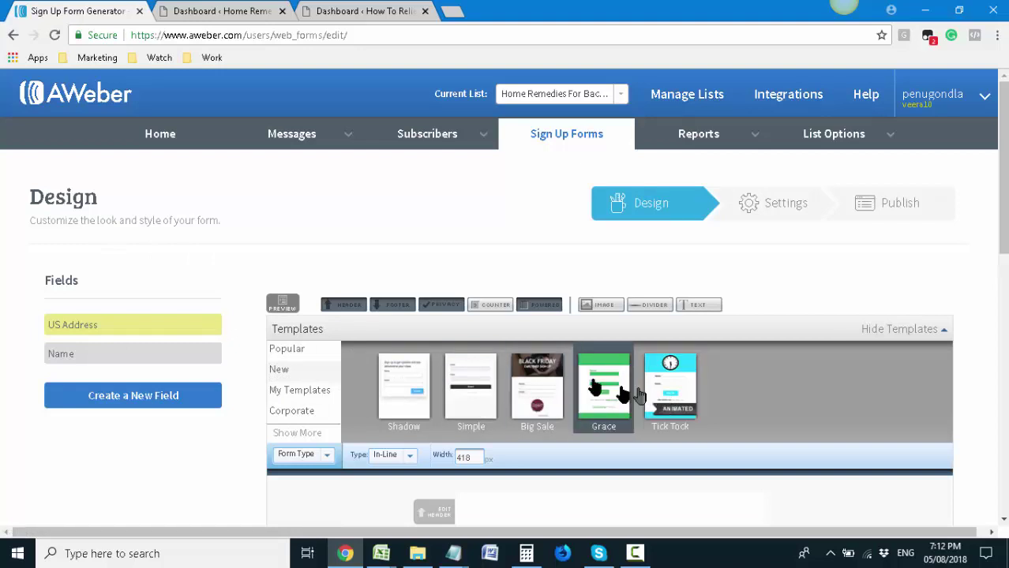
# Scroll through AWeber's form templates, then switch to the Home Remedies WordPress dashboard
pyautogui.scroll(3, 669, 399)
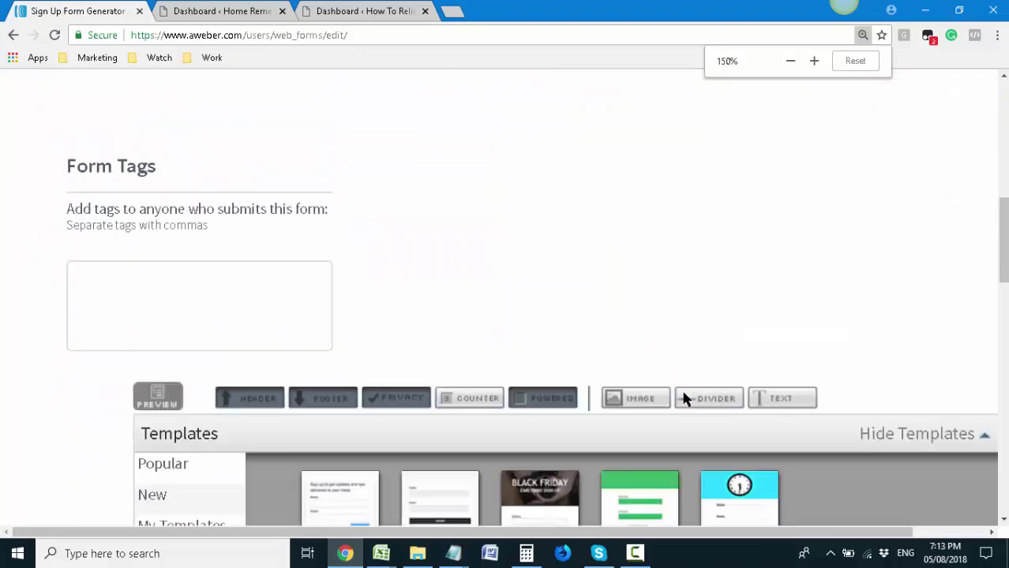
pyautogui.scroll(-2, 686, 398)
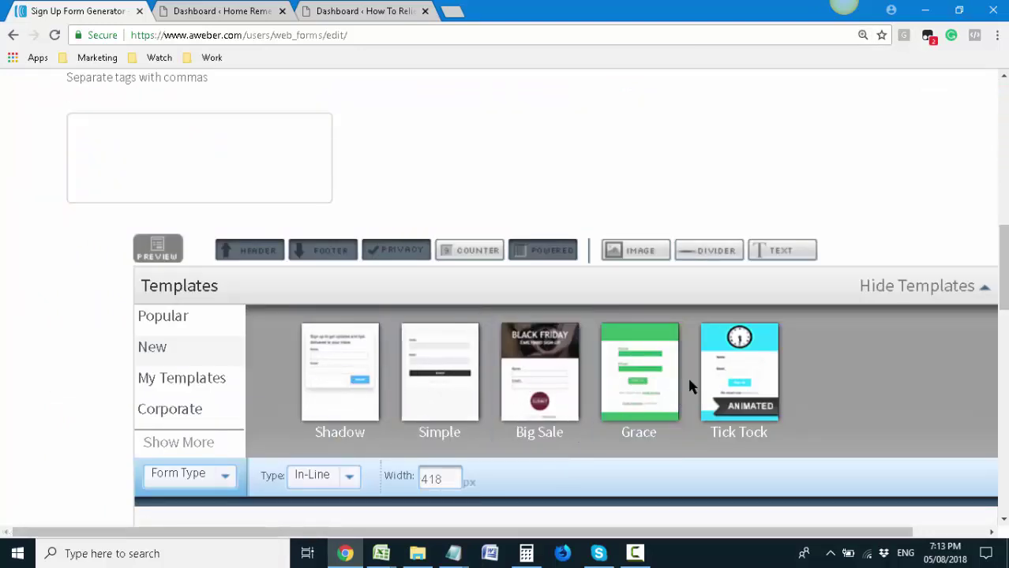
pyautogui.scroll(-1, 689, 387)
pyautogui.click(244, 11)
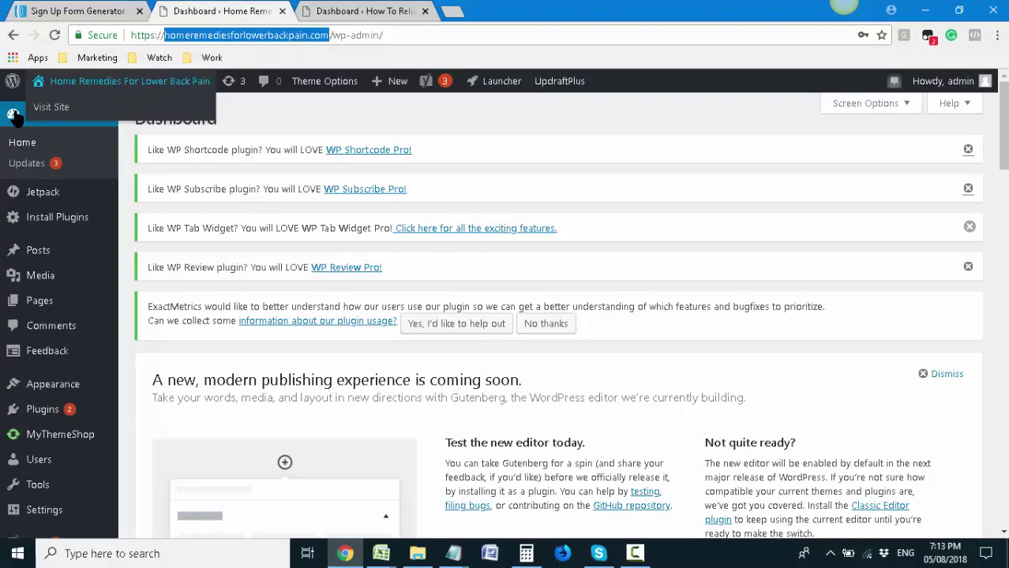
# Open the live Home Remedies For Lower Back Pain site in a new tab
pyautogui.rightClick(60, 106)
pyautogui.click(79, 115)
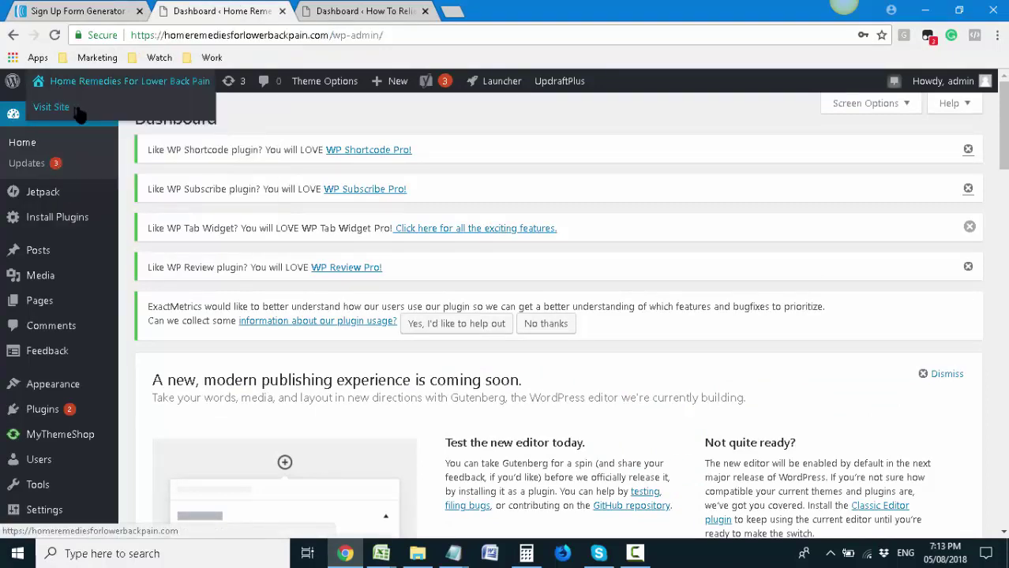
pyautogui.click(333, 9)
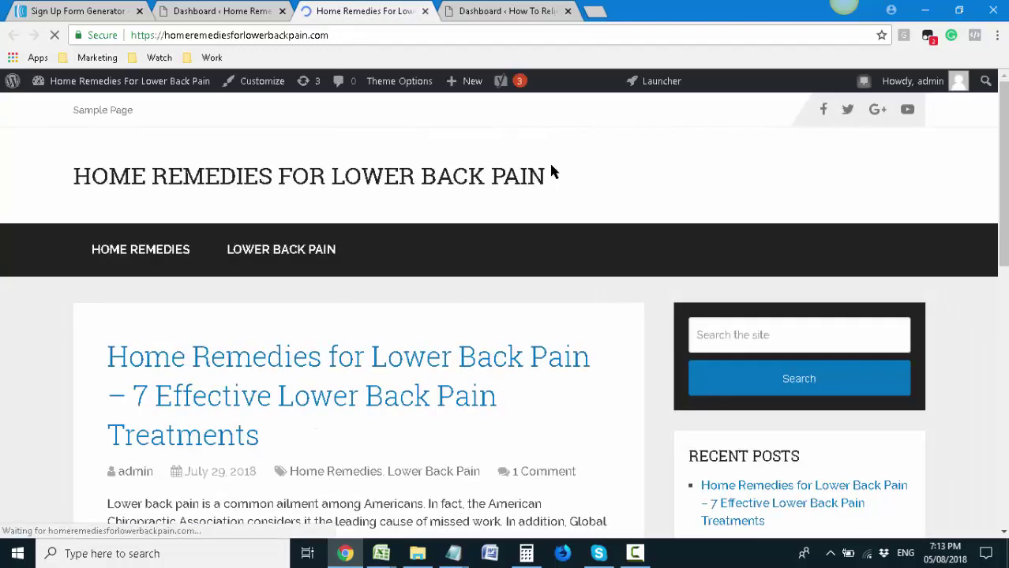
# Browse the live site at 90% zoom, then return to the AWeber form editor
pyautogui.scroll(-1, 551, 179)
pyautogui.hotkey('ctrl', '-')
pyautogui.scroll(-1, 592, 294)
pyautogui.scroll(2, 592, 294)
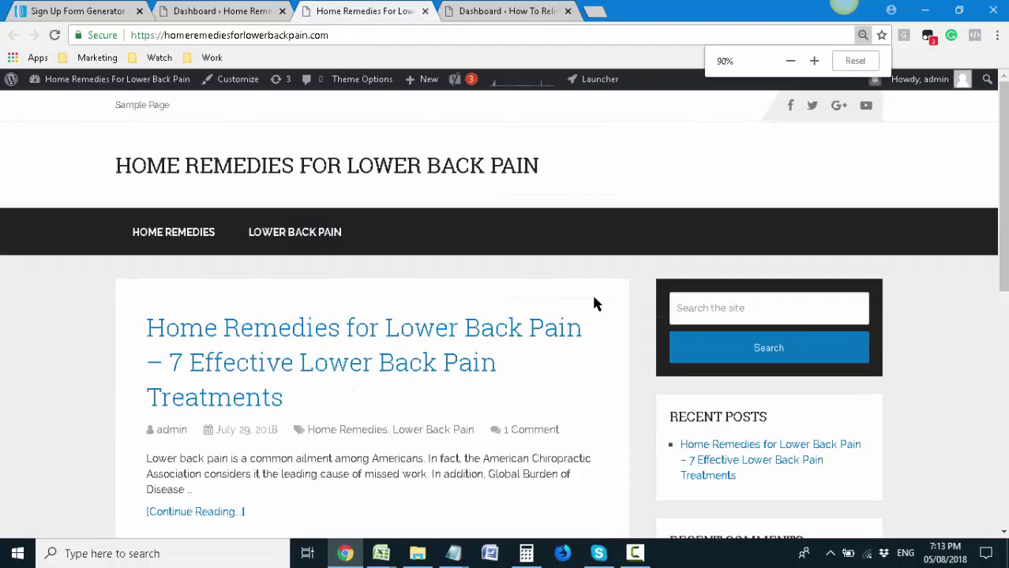
pyautogui.scroll(-1, 600, 260)
pyautogui.scroll(-2, 307, 293)
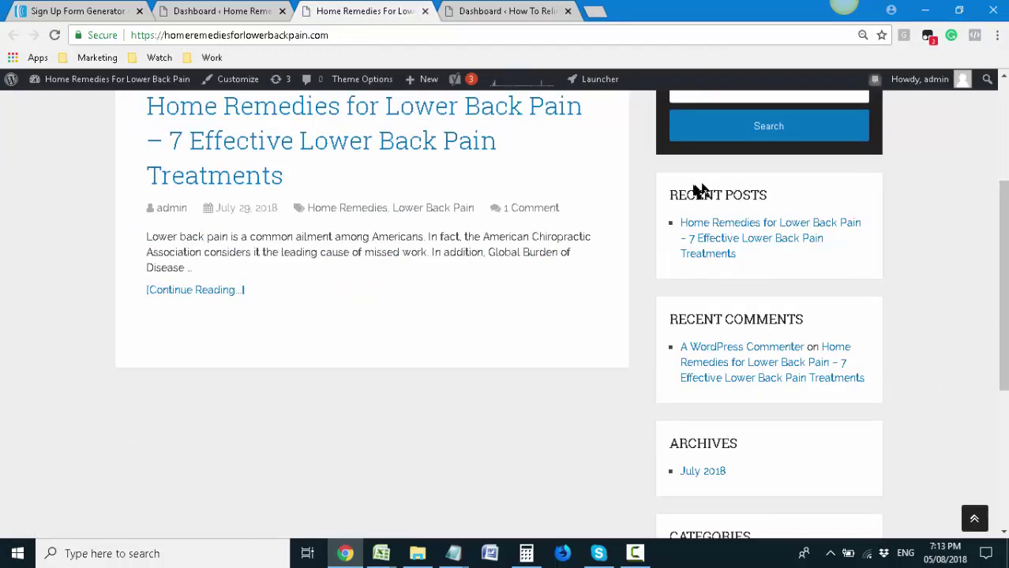
pyautogui.scroll(3, 737, 311)
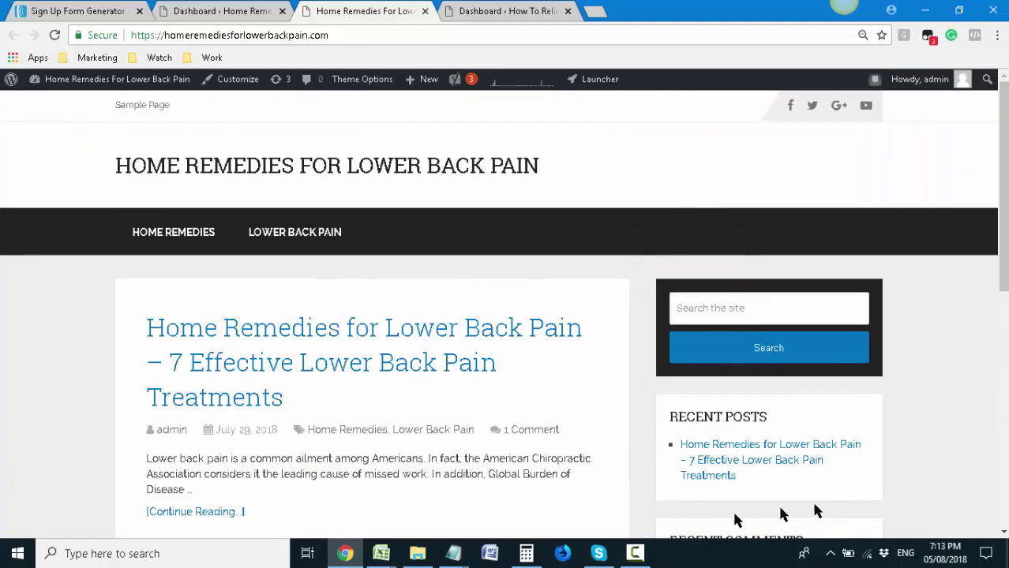
pyautogui.scroll(-1, 659, 312)
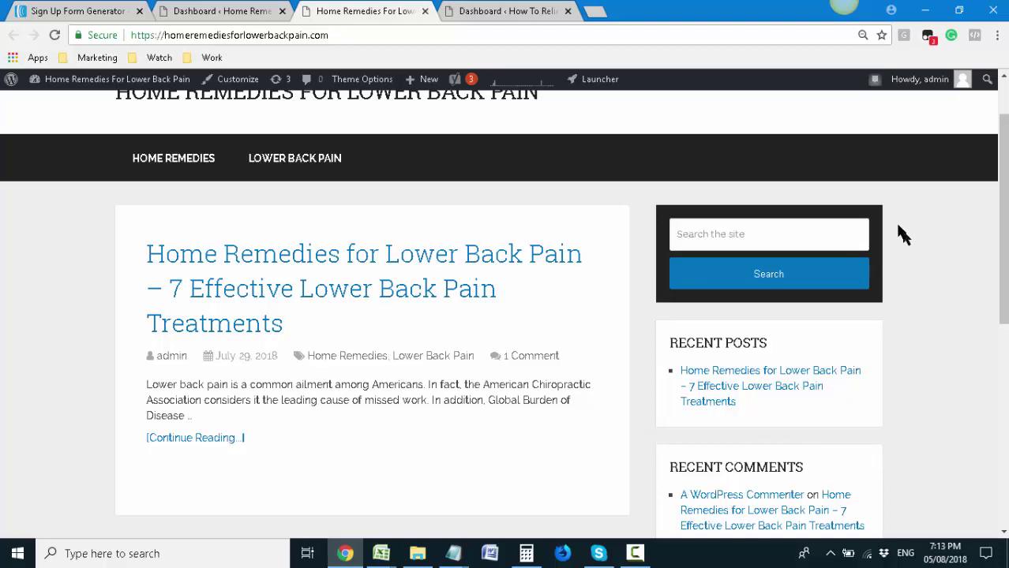
pyautogui.click(36, 9)
pyautogui.scroll(5, 376, 319)
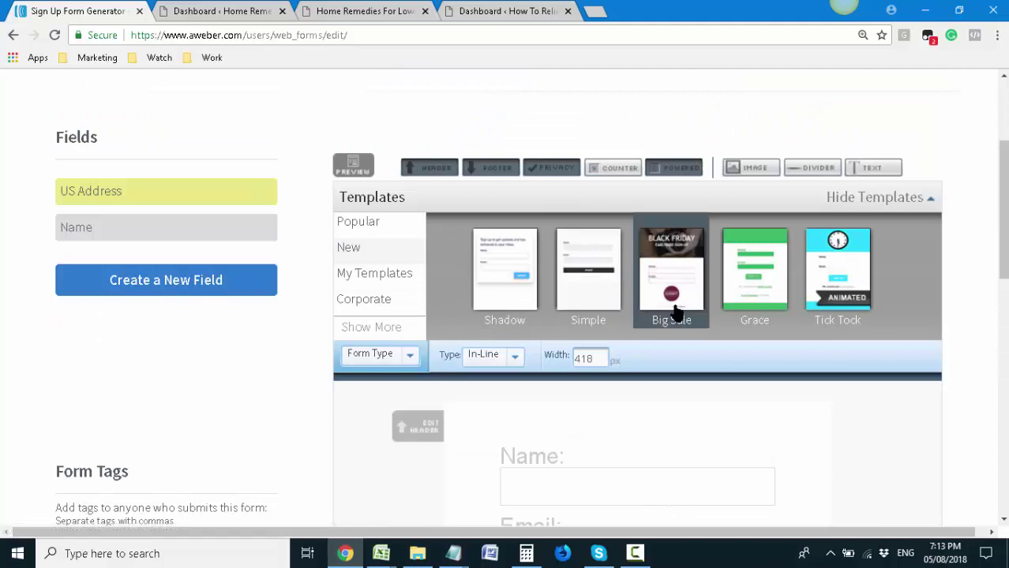
# Browse the Popular templates and load the Download template in its Royal colour scheme
pyautogui.click(387, 225)
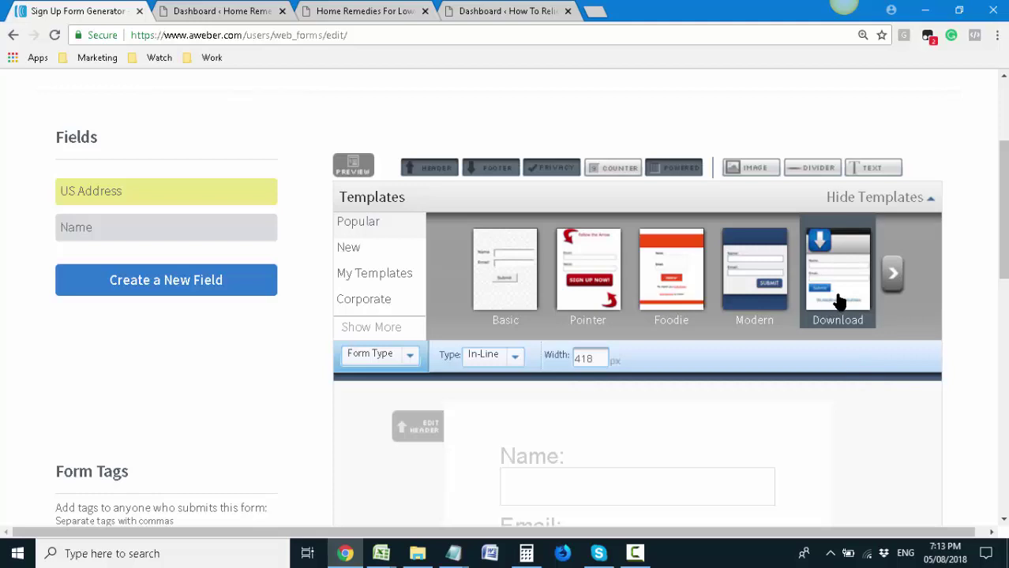
pyautogui.click(252, 11)
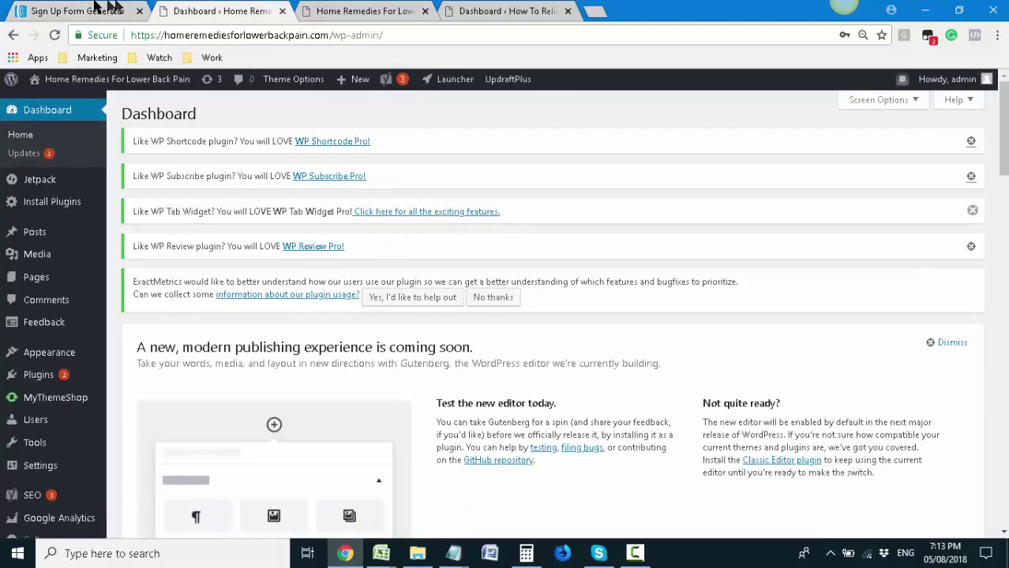
pyautogui.click(89, 8)
pyautogui.click(854, 260)
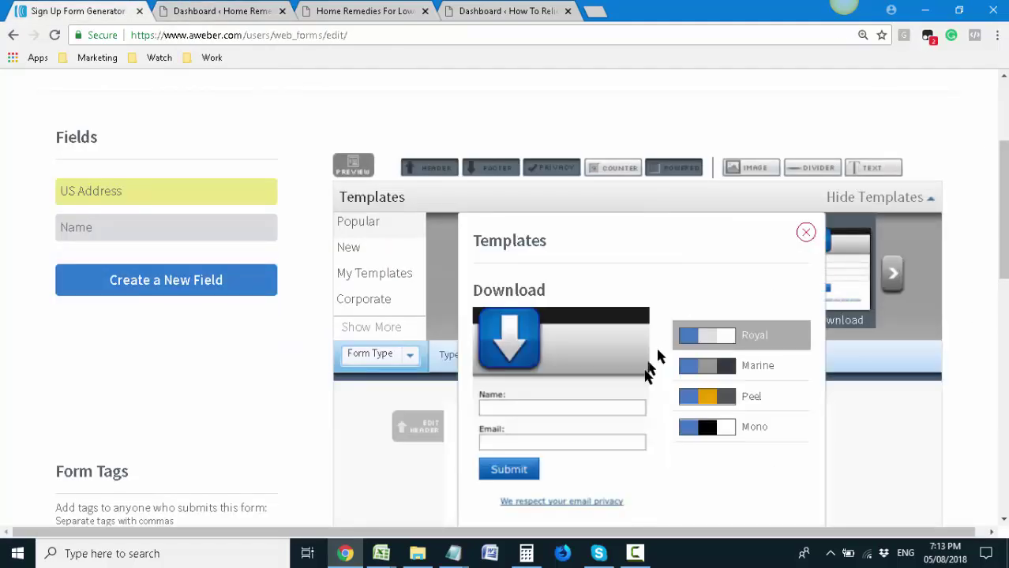
pyautogui.scroll(-2, 646, 379)
pyautogui.scroll(-2, 646, 386)
pyautogui.scroll(2, 646, 387)
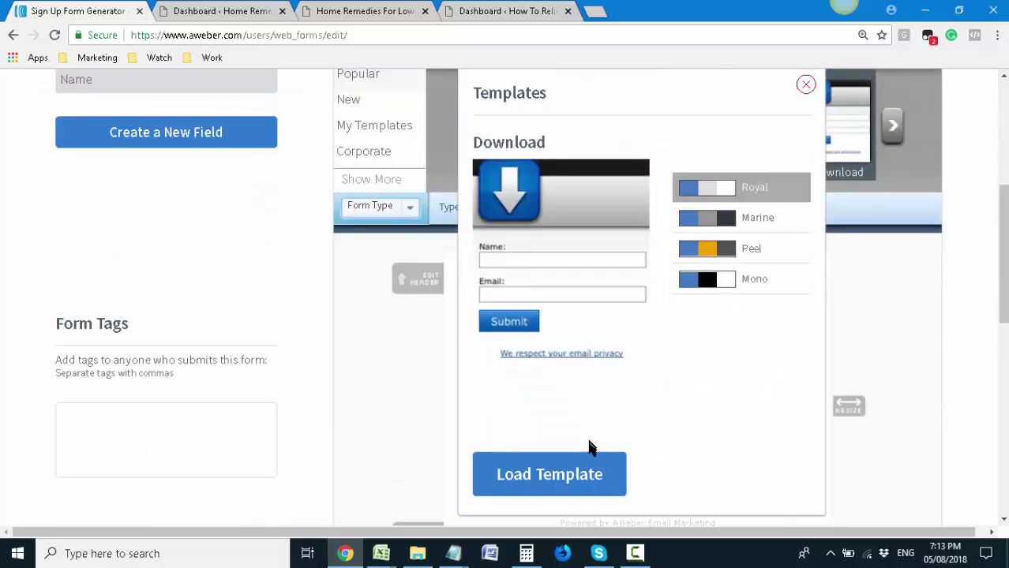
pyautogui.click(581, 476)
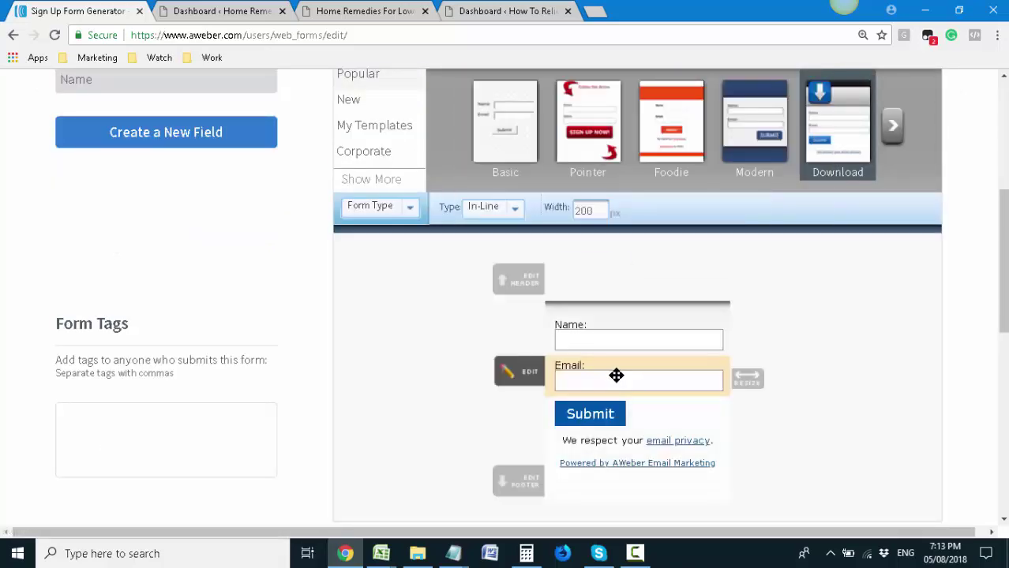
pyautogui.scroll(3, 616, 373)
pyautogui.scroll(-4, 619, 379)
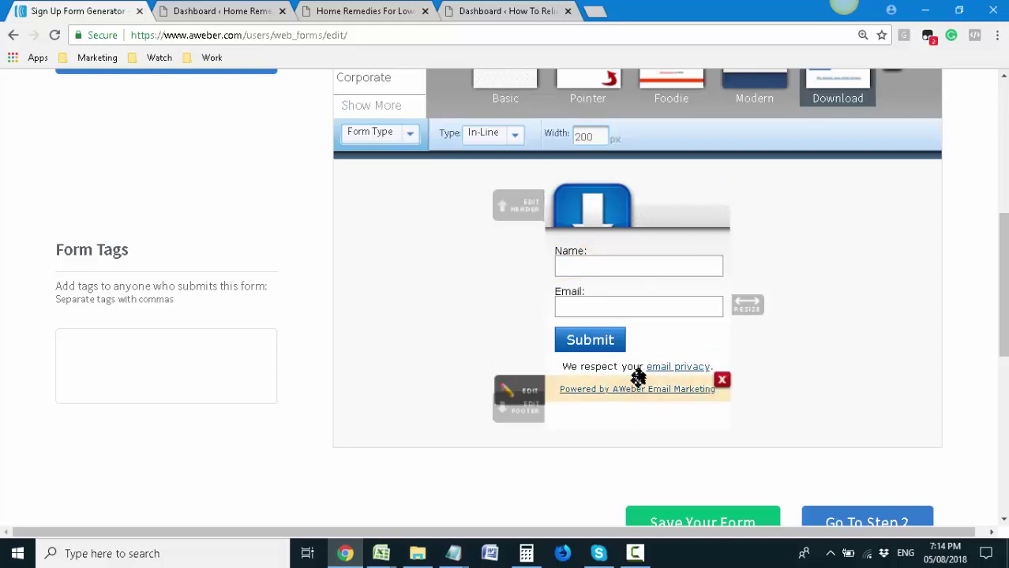
# Drag the form's resize handle to widen it to 242 px
pyautogui.click(642, 311)
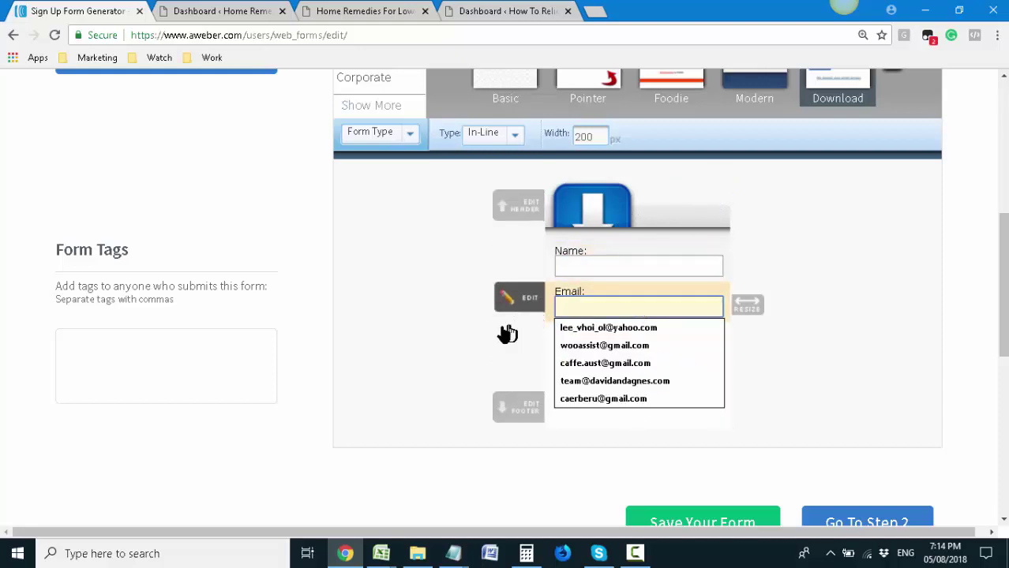
pyautogui.click(459, 338)
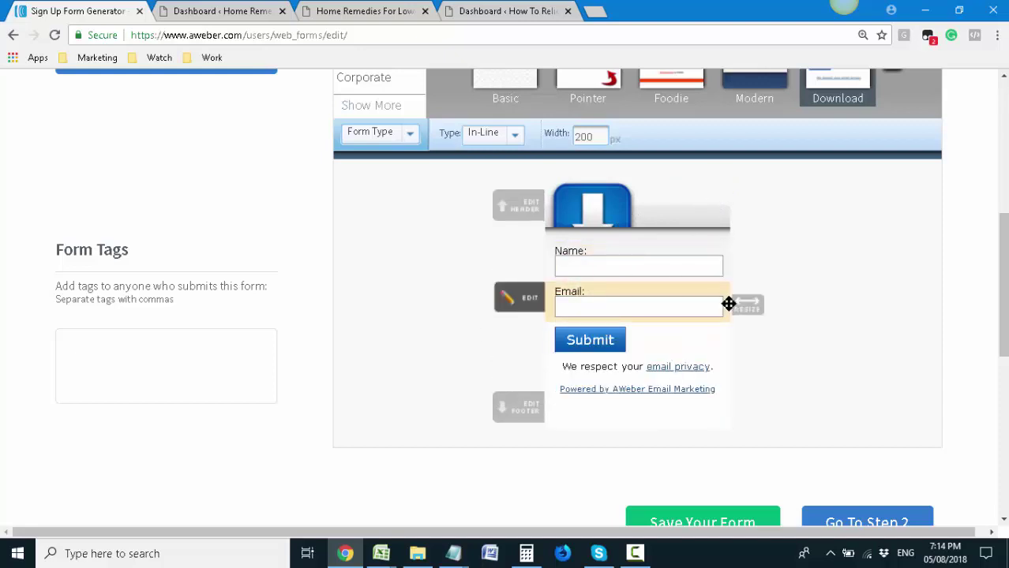
pyautogui.moveTo(731, 306); pyautogui.dragTo(769, 304)
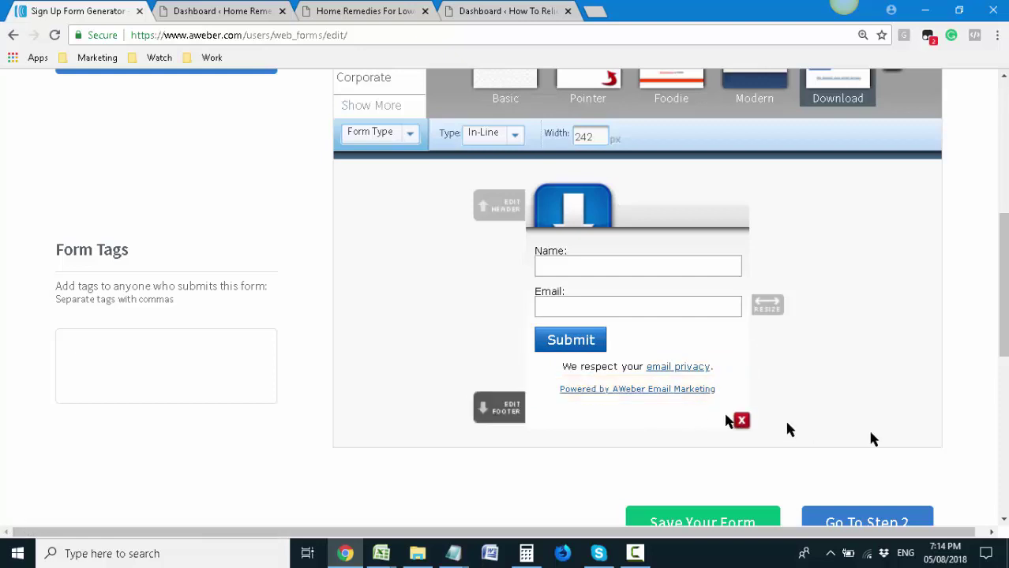
# Save the Download-template form design
pyautogui.scroll(-2, 869, 426)
pyautogui.scroll(5, 723, 447)
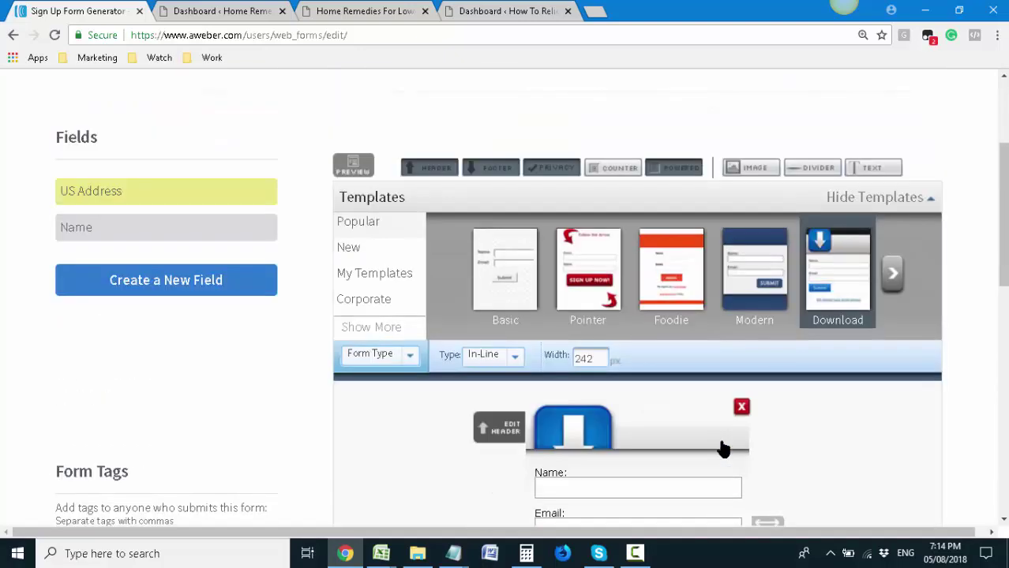
pyautogui.scroll(-1, 725, 442)
pyautogui.scroll(2, 719, 442)
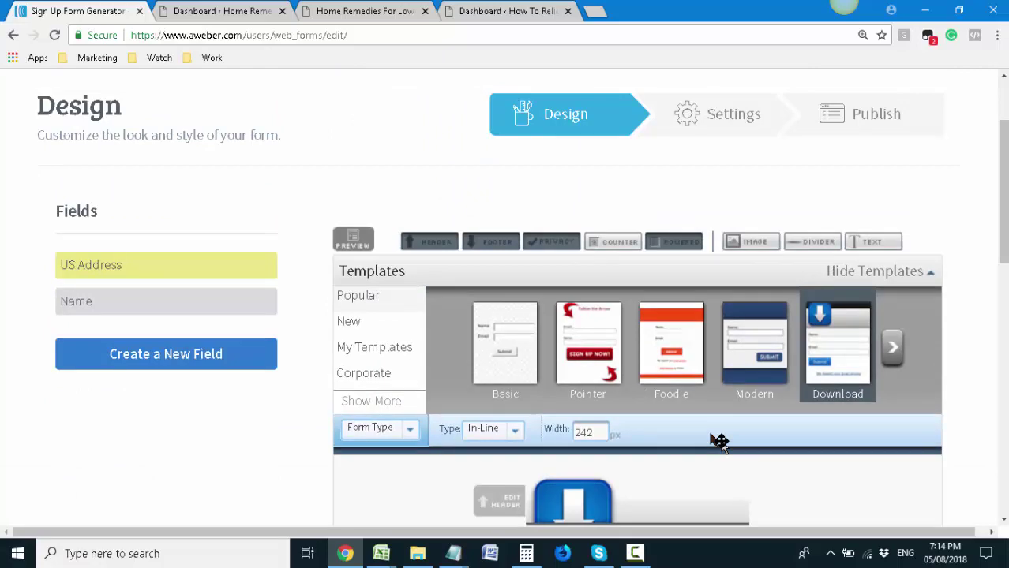
pyautogui.scroll(1, 714, 442)
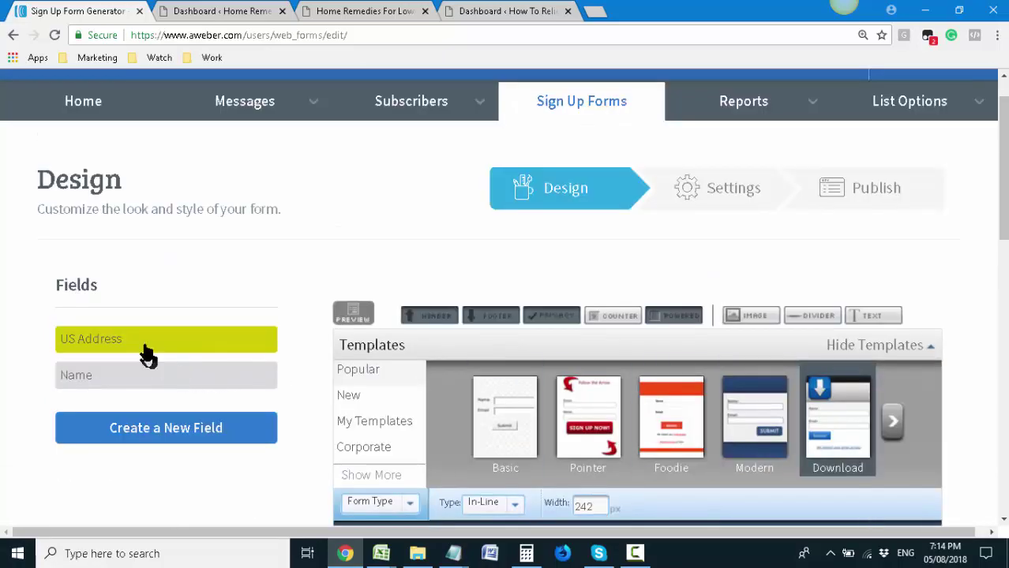
pyautogui.scroll(-3, 146, 354)
pyautogui.scroll(-2, 530, 347)
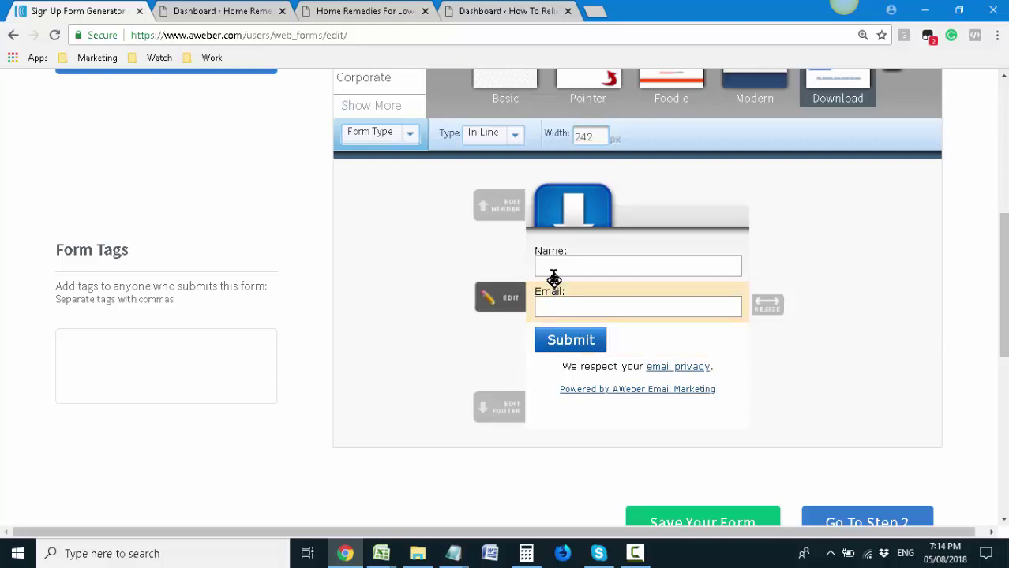
pyautogui.scroll(-1, 568, 355)
pyautogui.click(709, 446)
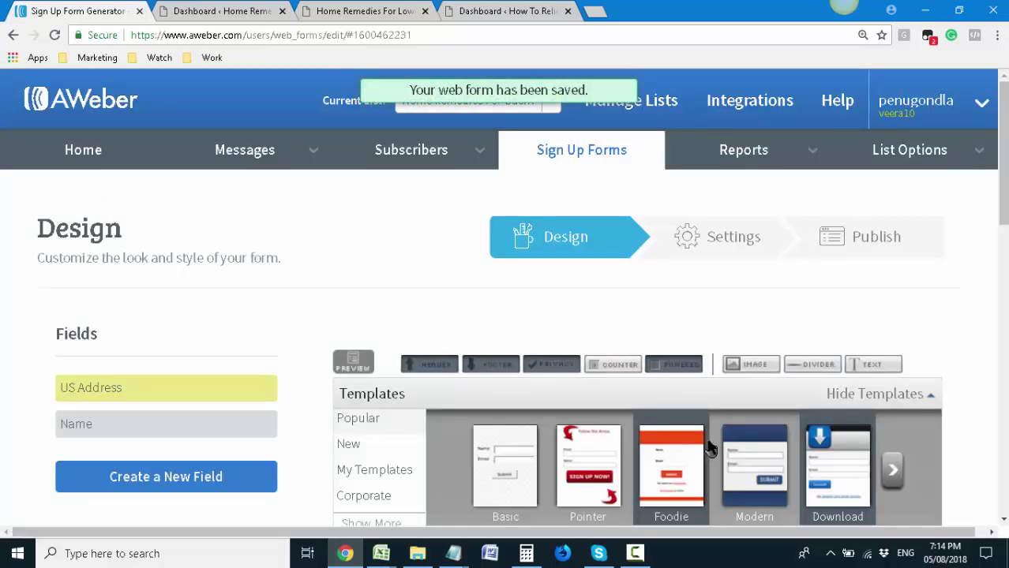
# Continue to the form's Settings step
pyautogui.scroll(-2, 629, 442)
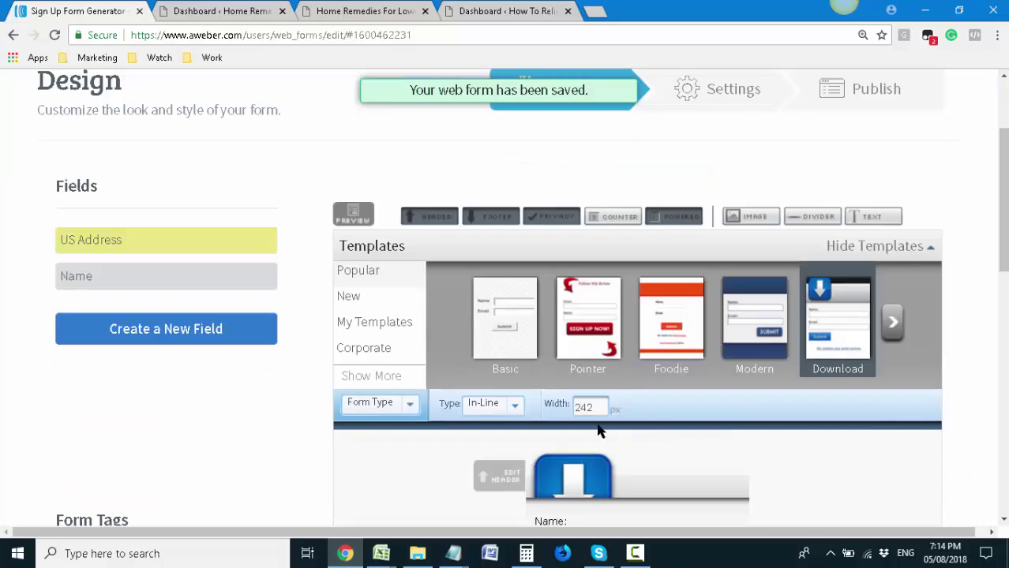
pyautogui.scroll(-4, 598, 430)
pyautogui.scroll(-2, 598, 429)
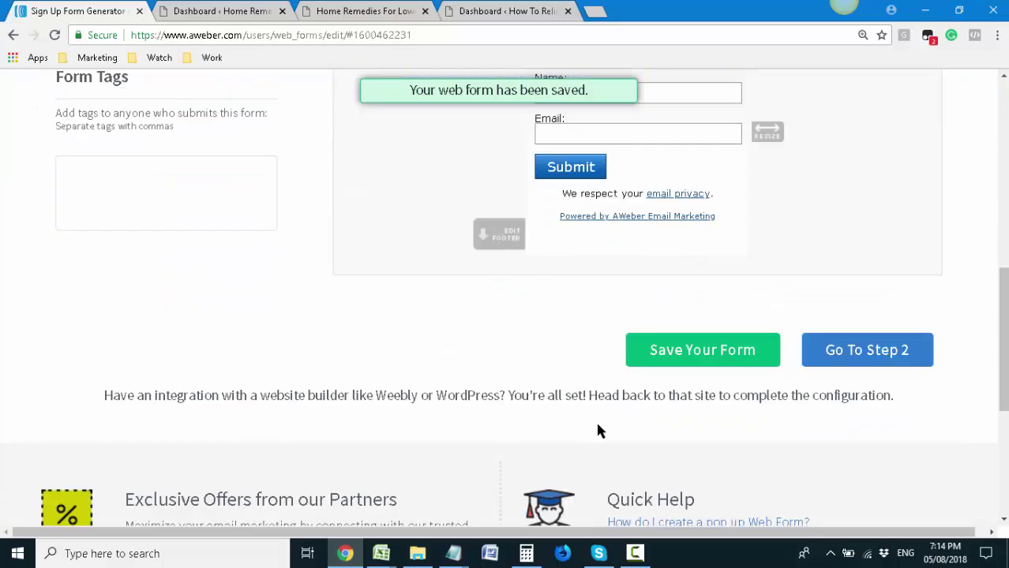
pyautogui.click(854, 355)
# Replace the Form Name with 'Home Remedies For Lower Back Pain'
pyautogui.scroll(-1, 314, 385)
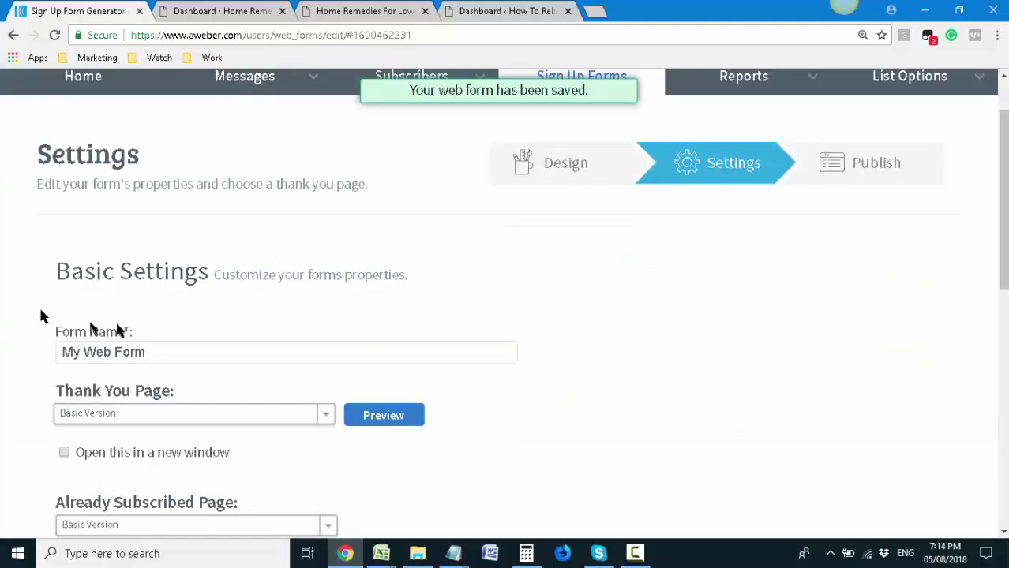
pyautogui.scroll(-1, 42, 315)
pyautogui.moveTo(169, 278); pyautogui.dragTo(23, 288)
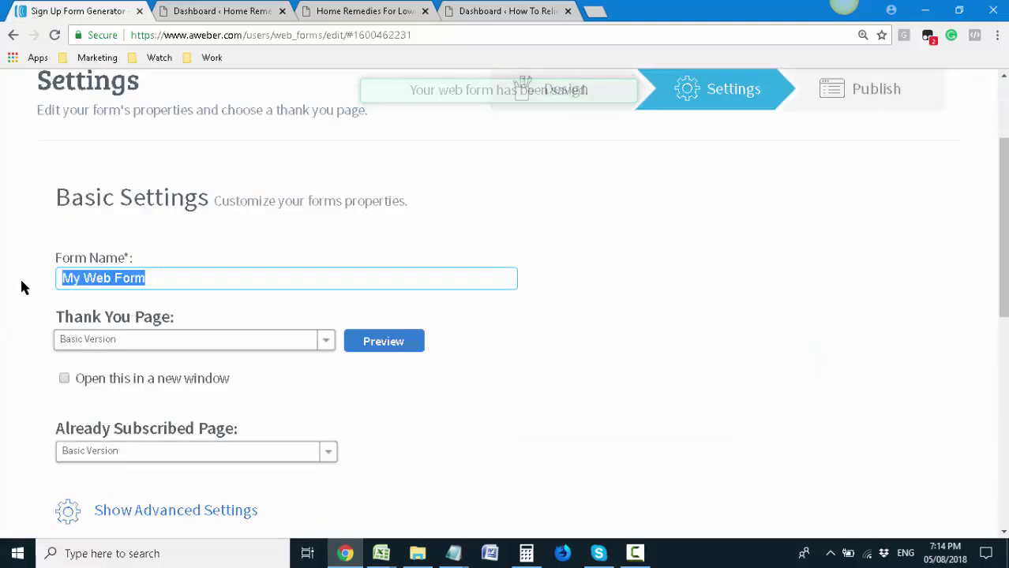
pyautogui.click(209, 11)
pyautogui.click(92, 13)
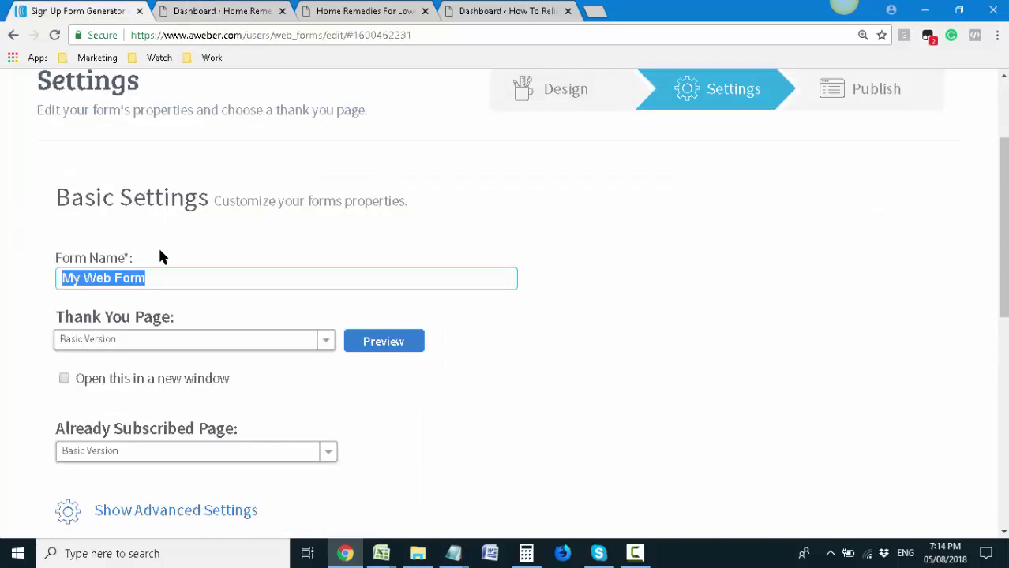
pyautogui.write('Home Remed')
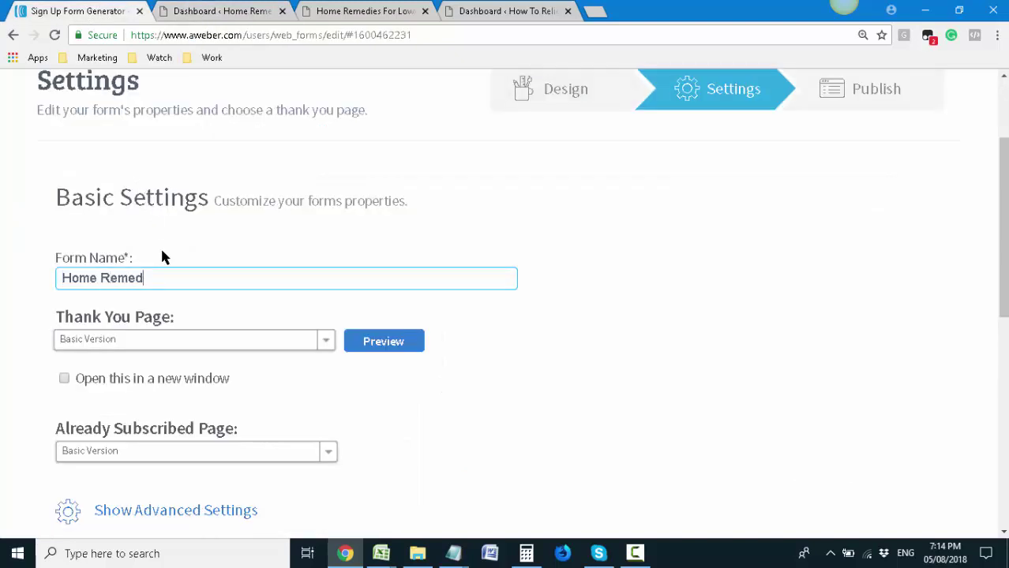
pyautogui.write('ies For Lower Back')
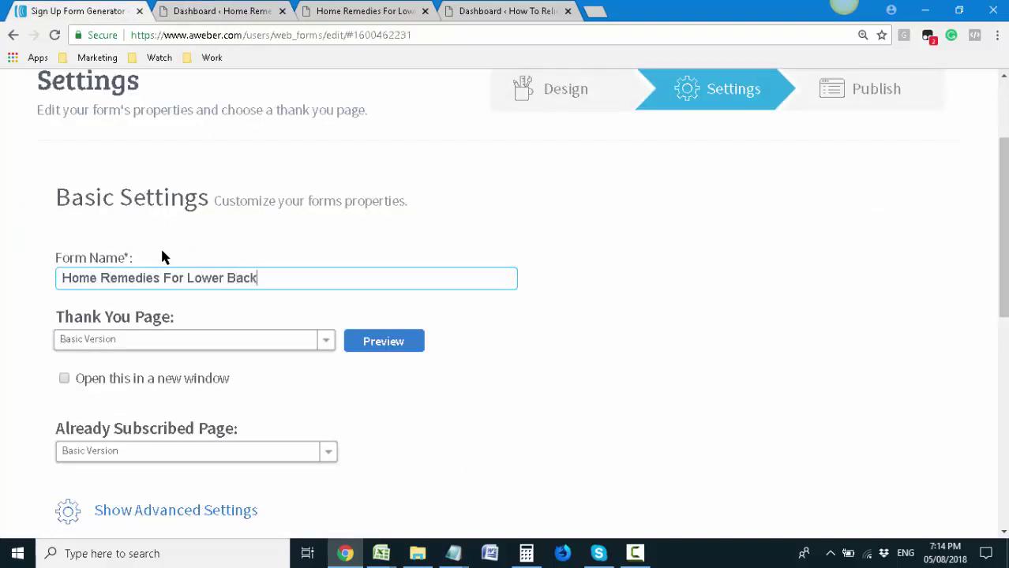
pyautogui.write(' Pain')
pyautogui.scroll(-1, 265, 364)
pyautogui.rightClick(381, 269)
pyautogui.click(411, 280)
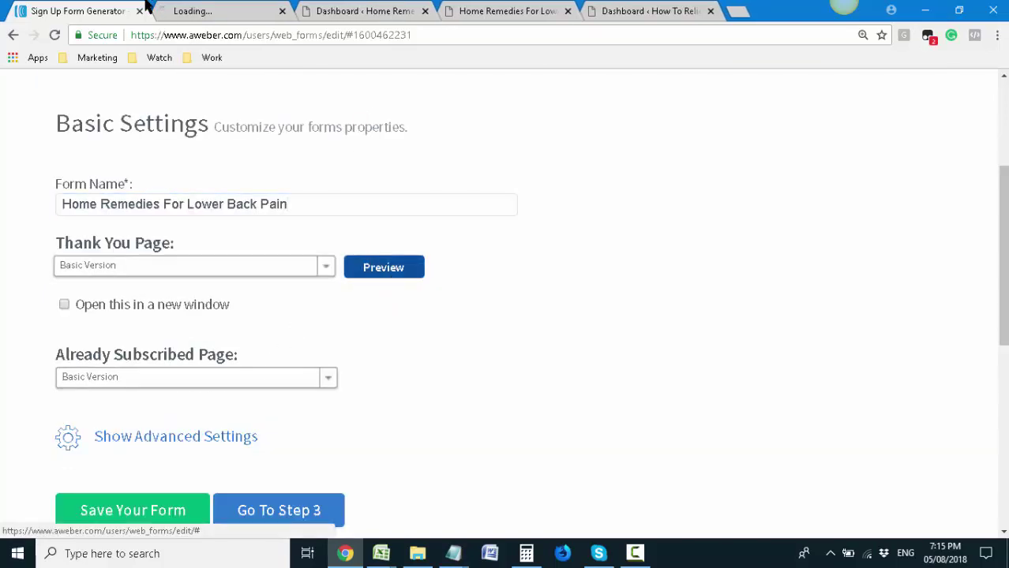
pyautogui.click(196, 9)
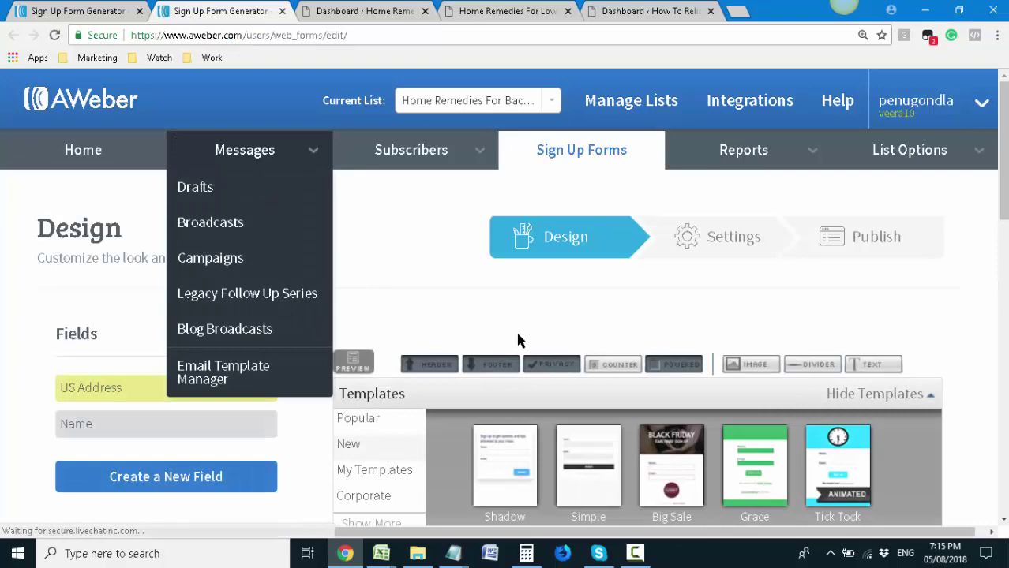
pyautogui.scroll(-2, 518, 339)
pyautogui.scroll(-4, 518, 340)
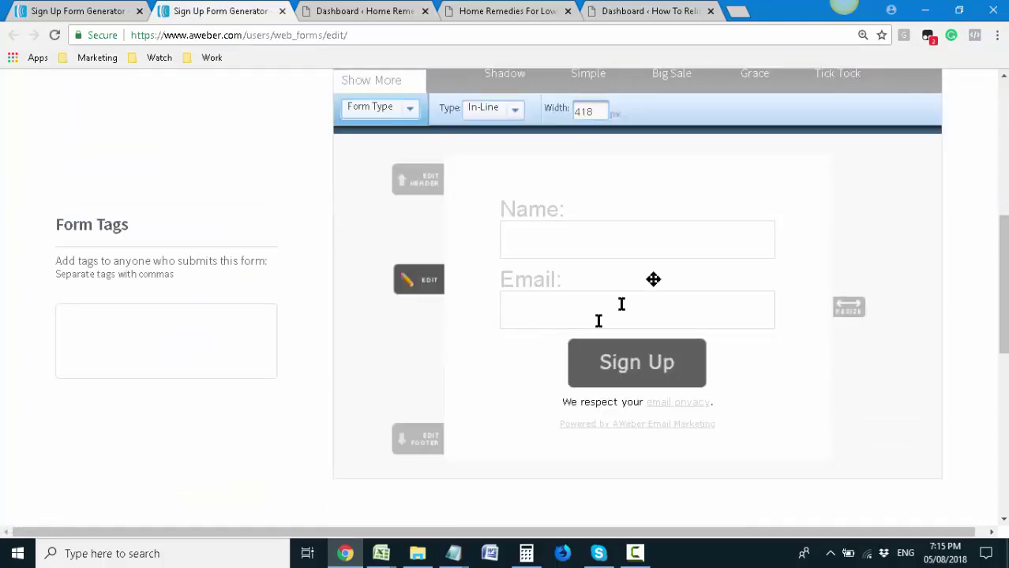
pyautogui.scroll(3, 615, 293)
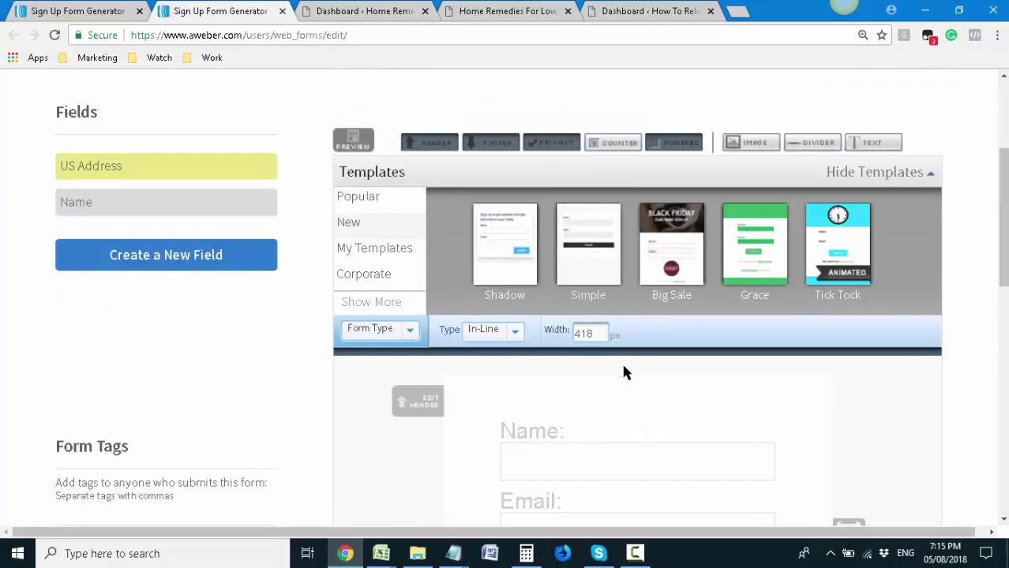
pyautogui.scroll(-4, 624, 367)
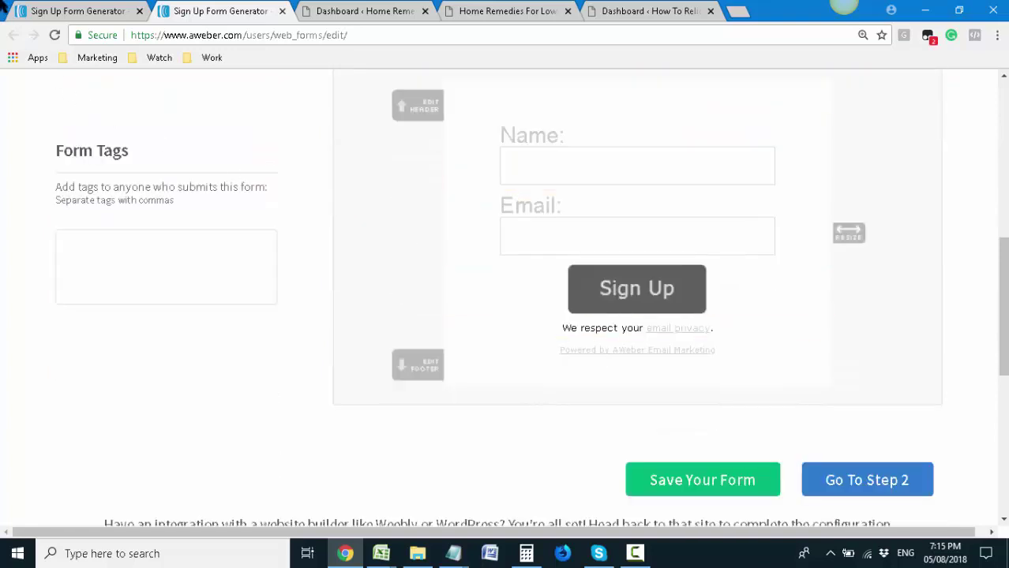
pyautogui.click(865, 477)
pyautogui.click(374, 267)
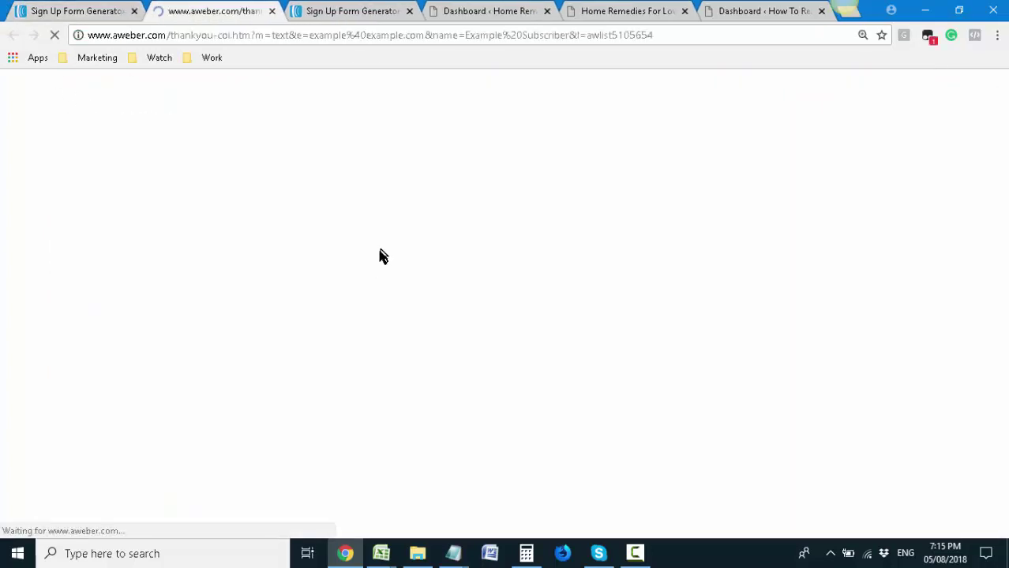
pyautogui.click(409, 11)
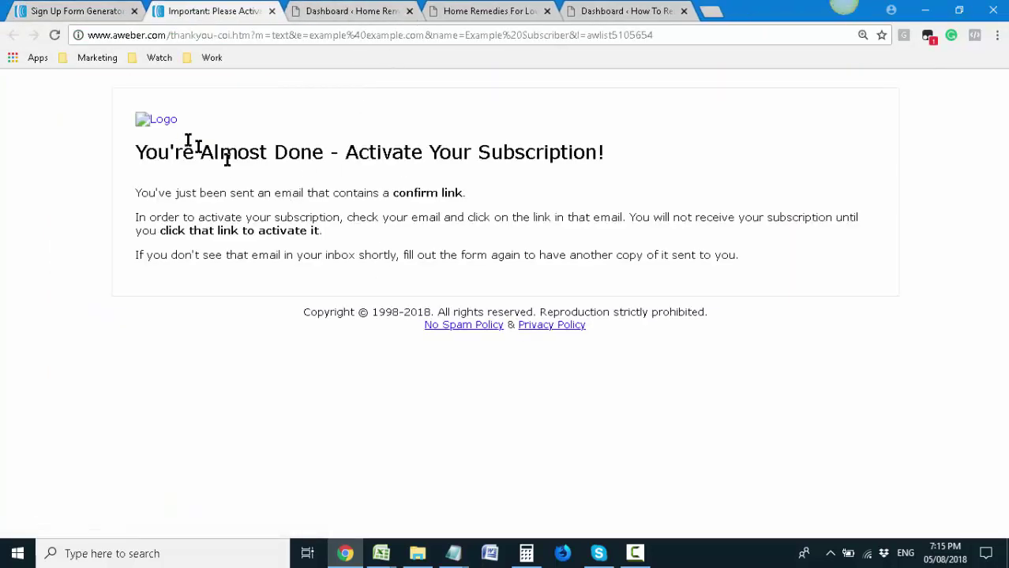
pyautogui.moveTo(191, 146); pyautogui.dragTo(597, 149)
pyautogui.click(597, 149)
pyautogui.moveTo(153, 194); pyautogui.dragTo(480, 198)
pyautogui.click(313, 195)
pyautogui.moveTo(152, 215); pyautogui.dragTo(788, 275)
pyautogui.click(788, 275)
pyautogui.click(282, 11)
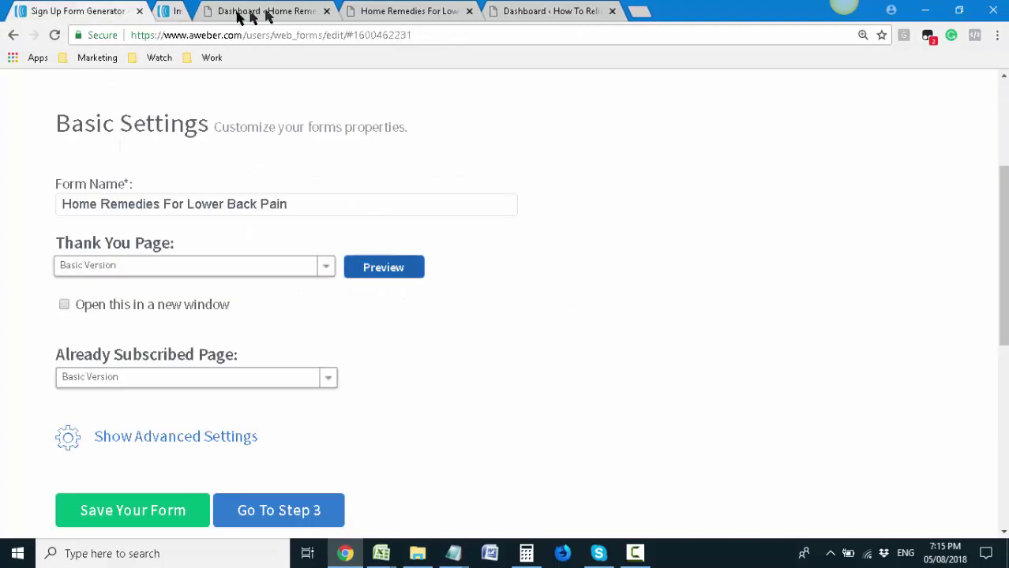
# Show Advanced Settings, save the form settings, and go to Step 3 Publish
pyautogui.scroll(-1, 405, 393)
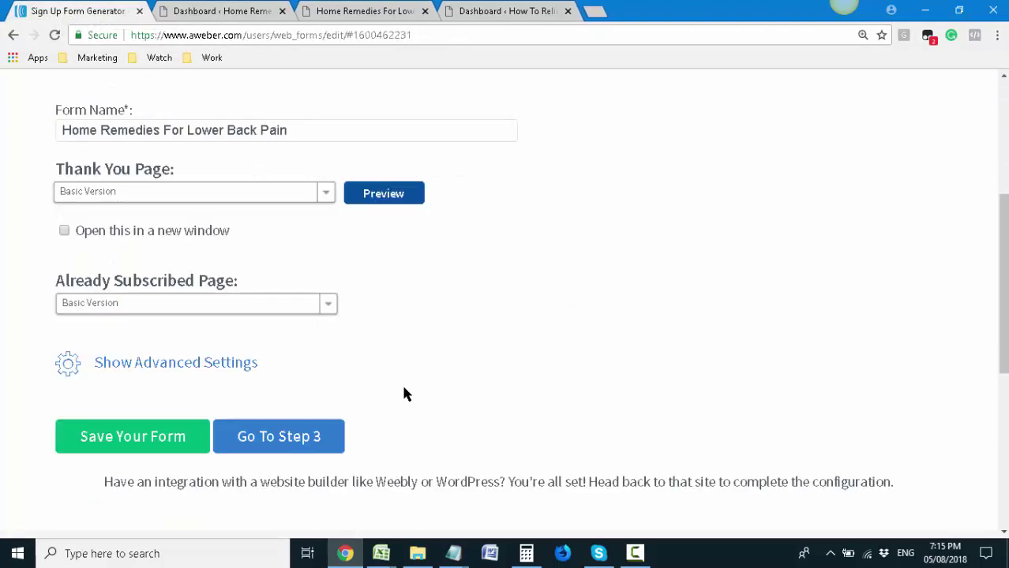
pyautogui.click(188, 365)
pyautogui.scroll(-1, 375, 426)
pyautogui.scroll(-1, 375, 427)
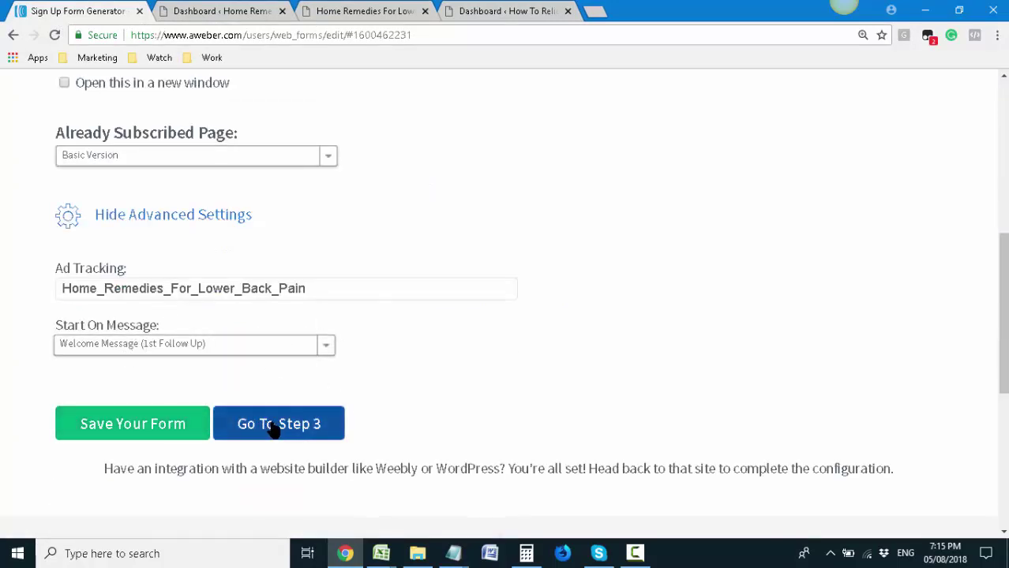
pyautogui.click(189, 427)
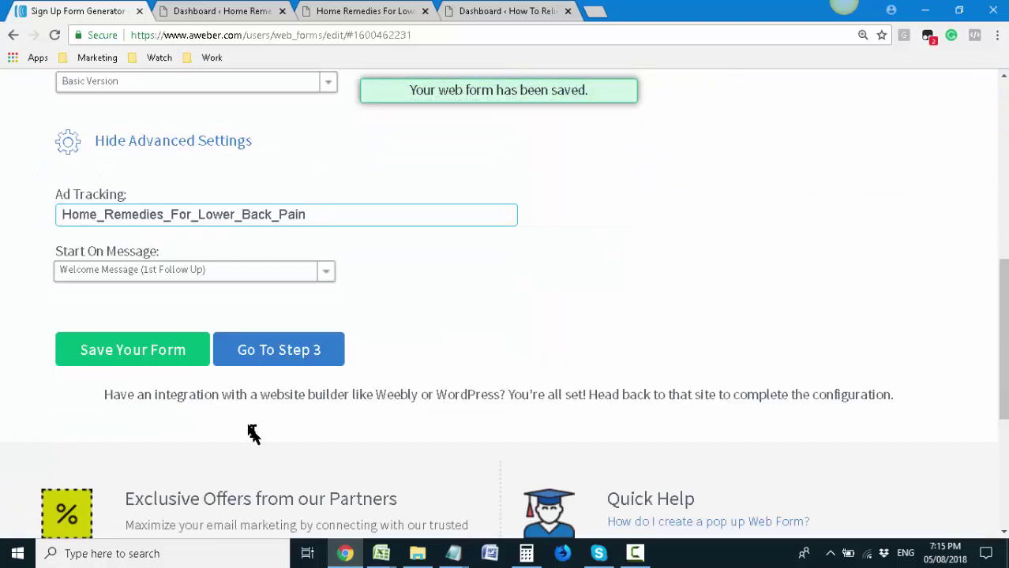
pyautogui.click(289, 361)
pyautogui.scroll(-2, 292, 356)
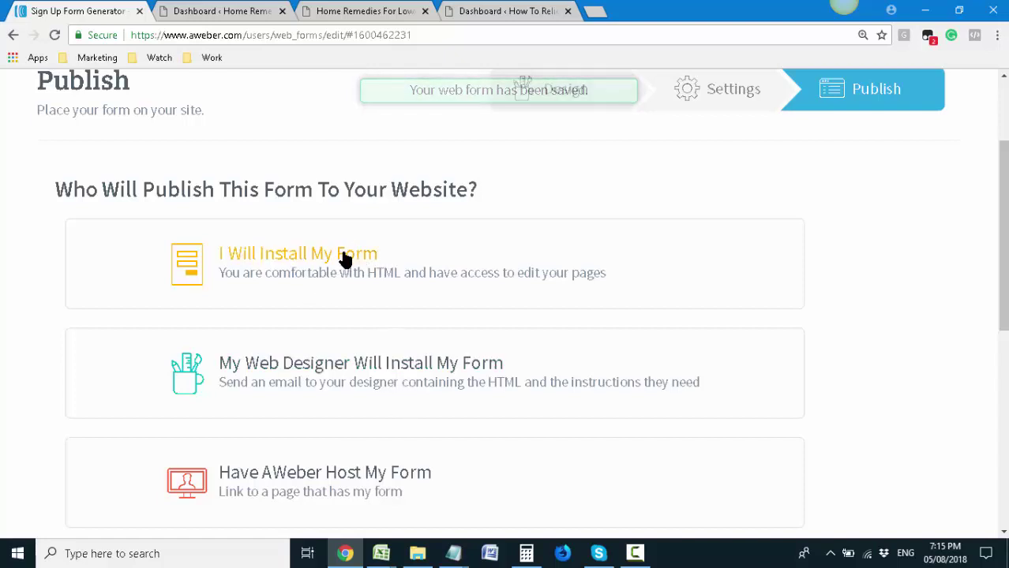
# Choose to install the form yourself and select the whole JavaScript snippet
pyautogui.scroll(-2, 331, 268)
pyautogui.scroll(1, 331, 290)
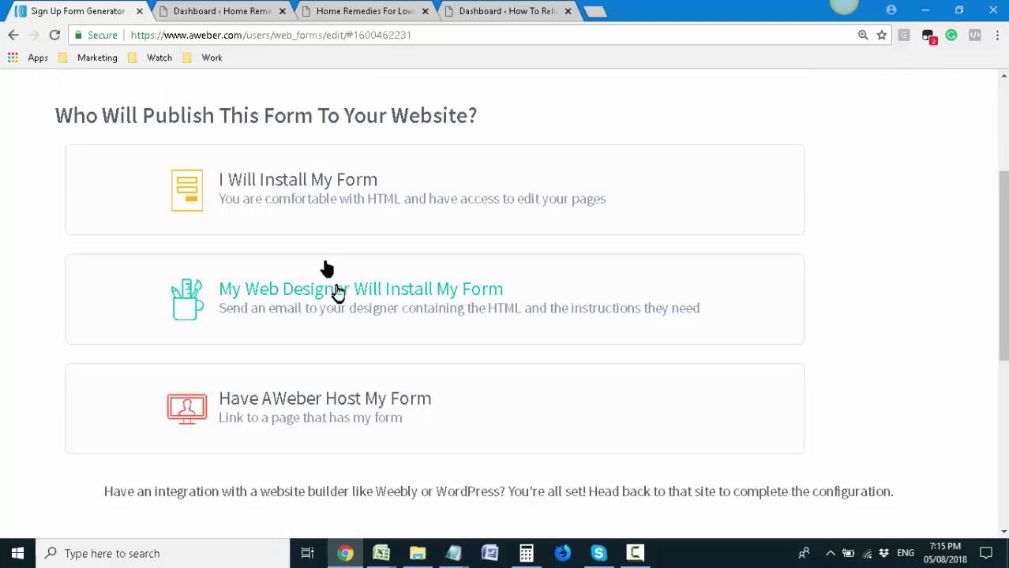
pyautogui.click(277, 192)
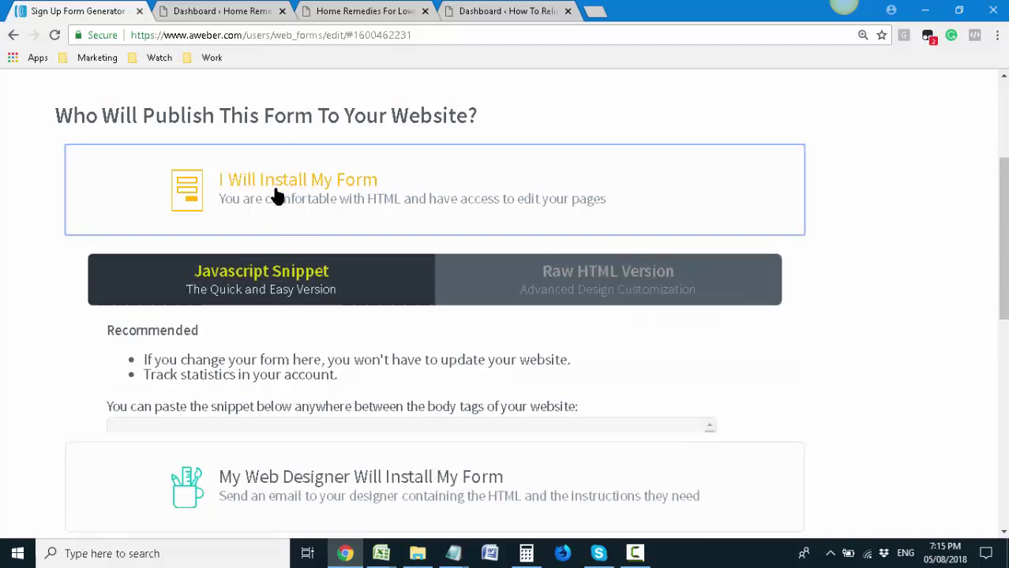
pyautogui.scroll(-2, 286, 221)
pyautogui.click(124, 293)
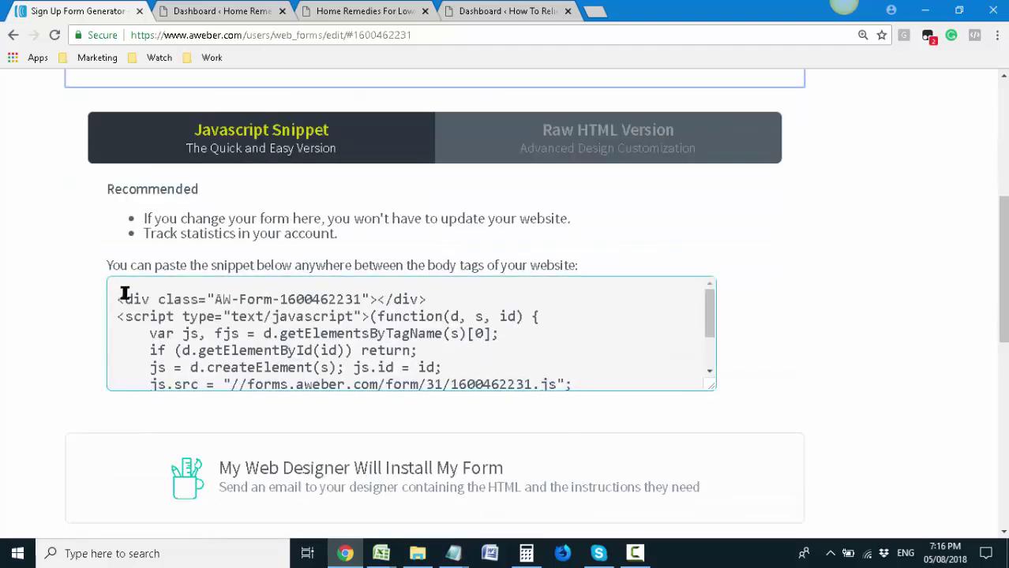
pyautogui.hotkey('ctrl', 'a')
pyautogui.scroll(-2, 237, 315)
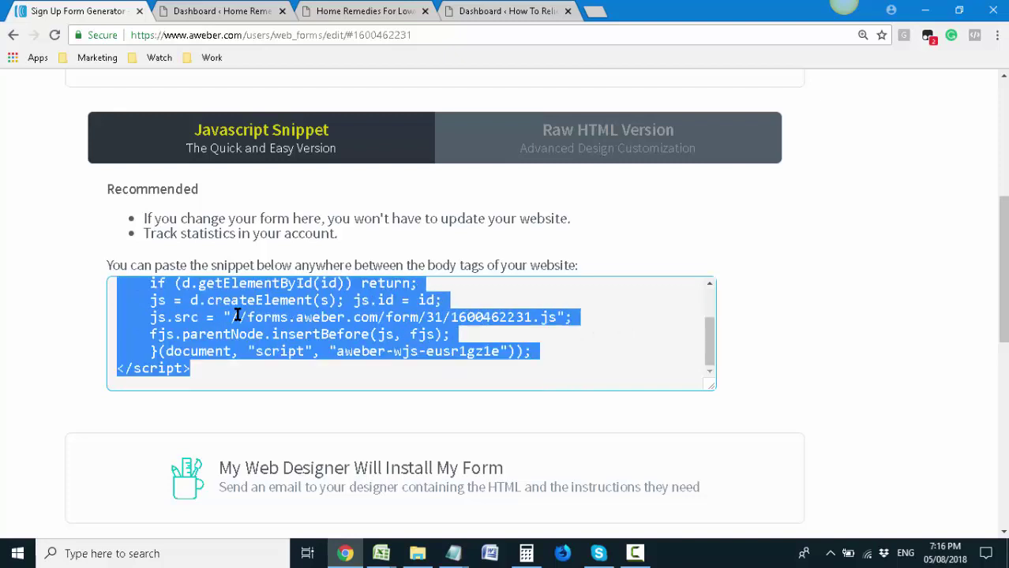
pyautogui.scroll(2, 282, 308)
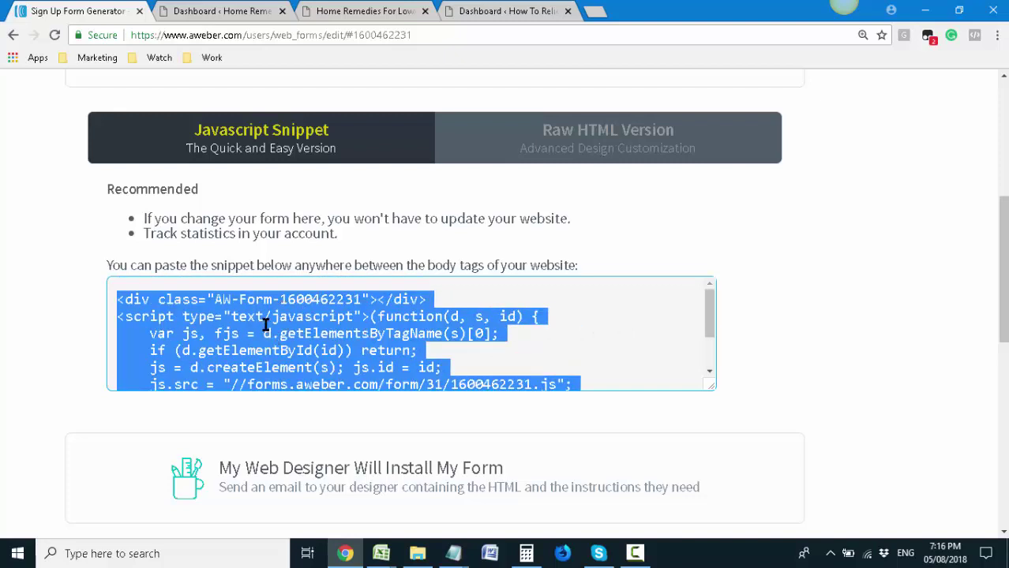
# Copy the selected snippet and switch to the WordPress dashboard tab
pyautogui.rightClick(276, 331)
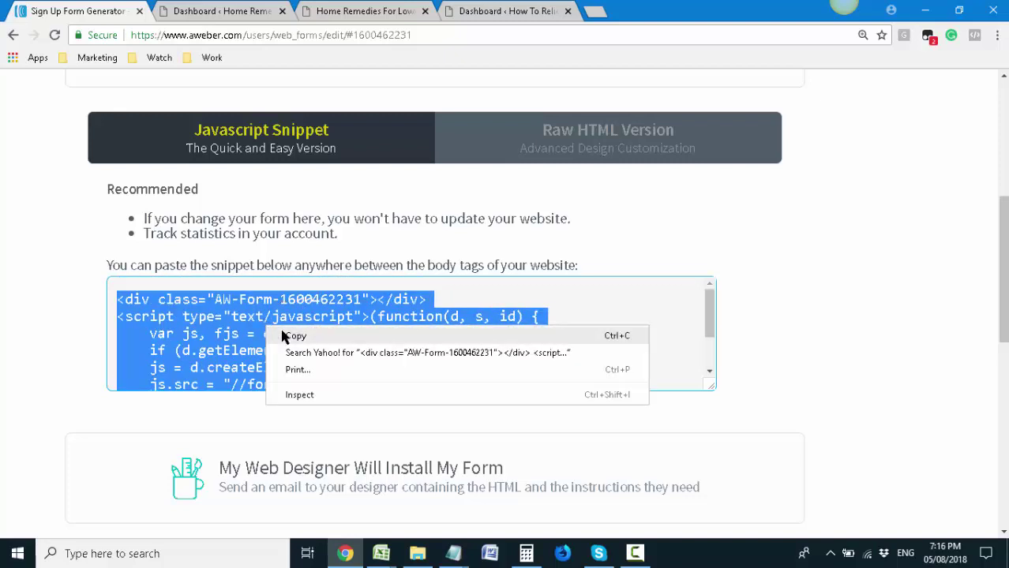
pyautogui.click(292, 335)
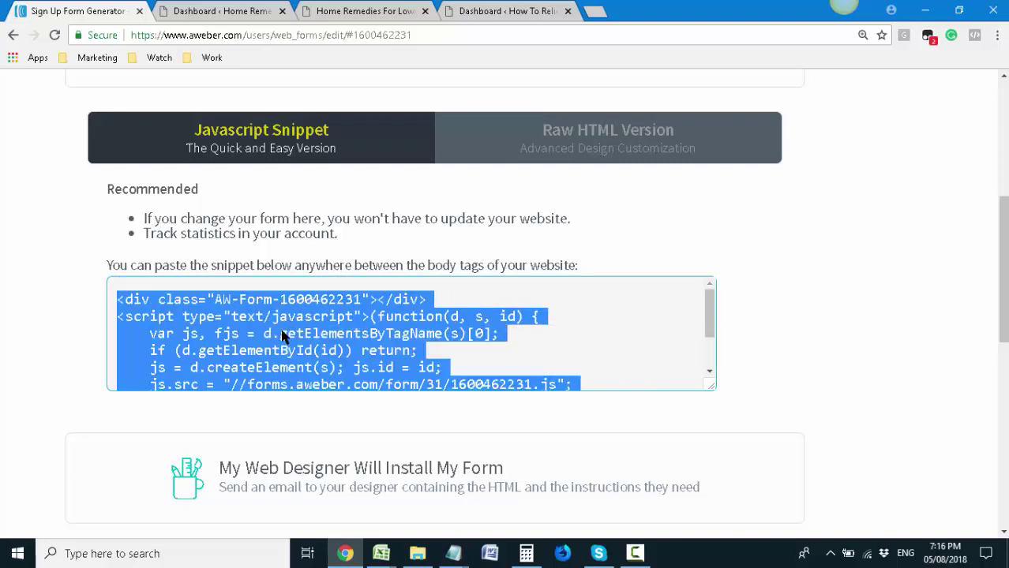
pyautogui.rightClick(224, 362)
pyautogui.click(253, 369)
pyautogui.scroll(3, 272, 308)
pyautogui.click(213, 11)
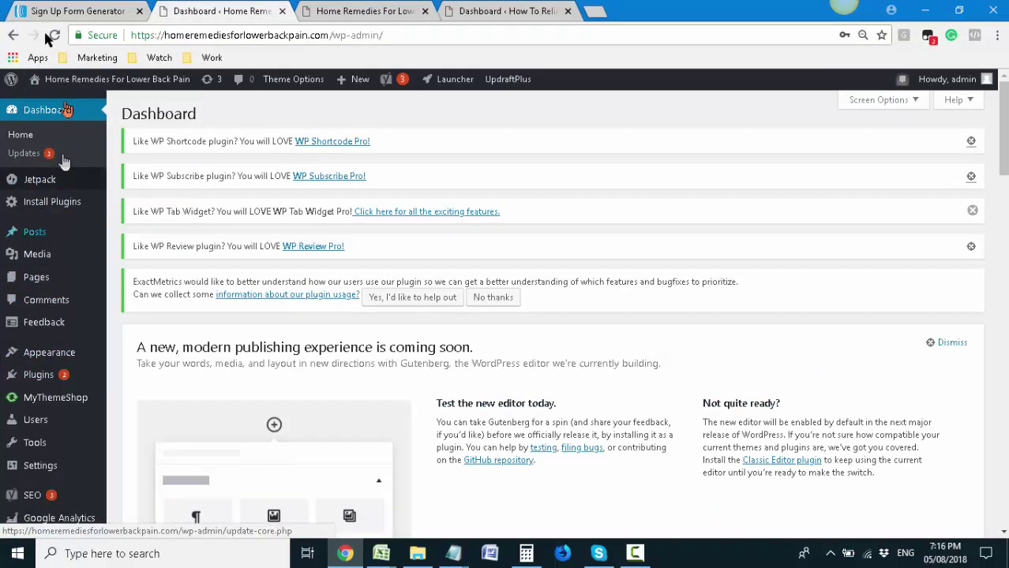
# Check the live site, then locate Appearance > Widgets in the WordPress dashboard
pyautogui.click(318, 11)
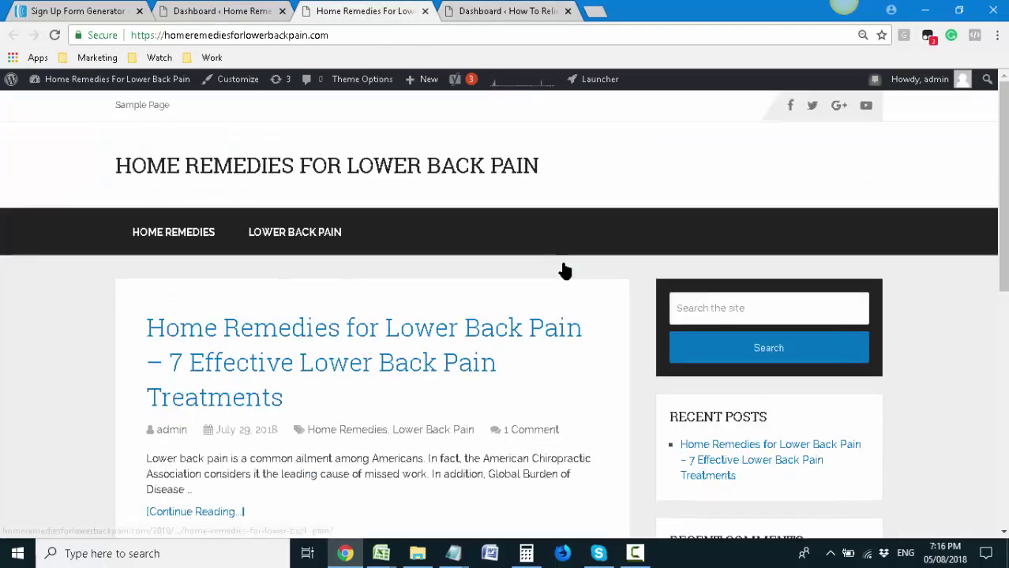
pyautogui.scroll(-2, 824, 349)
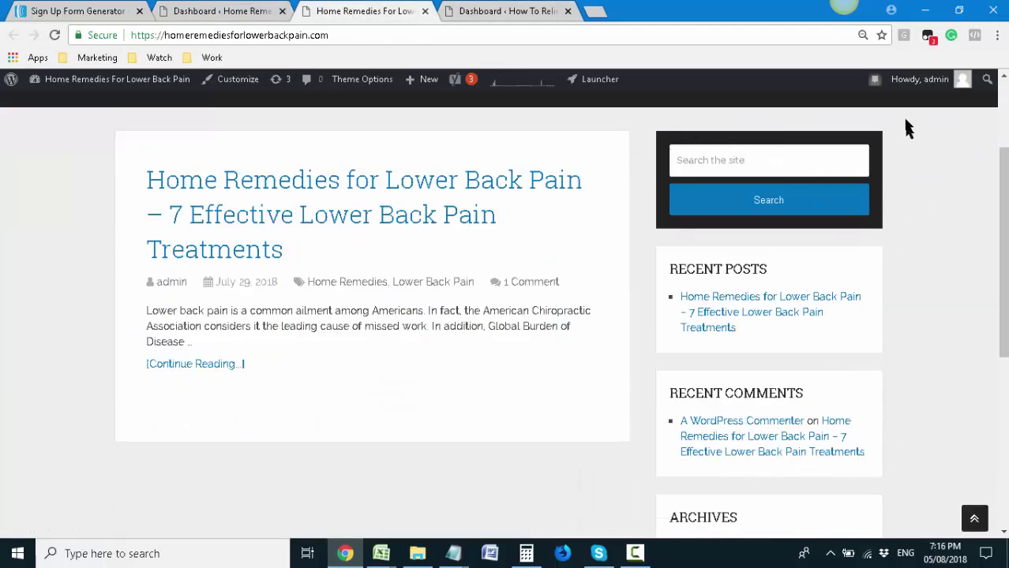
pyautogui.click(215, 10)
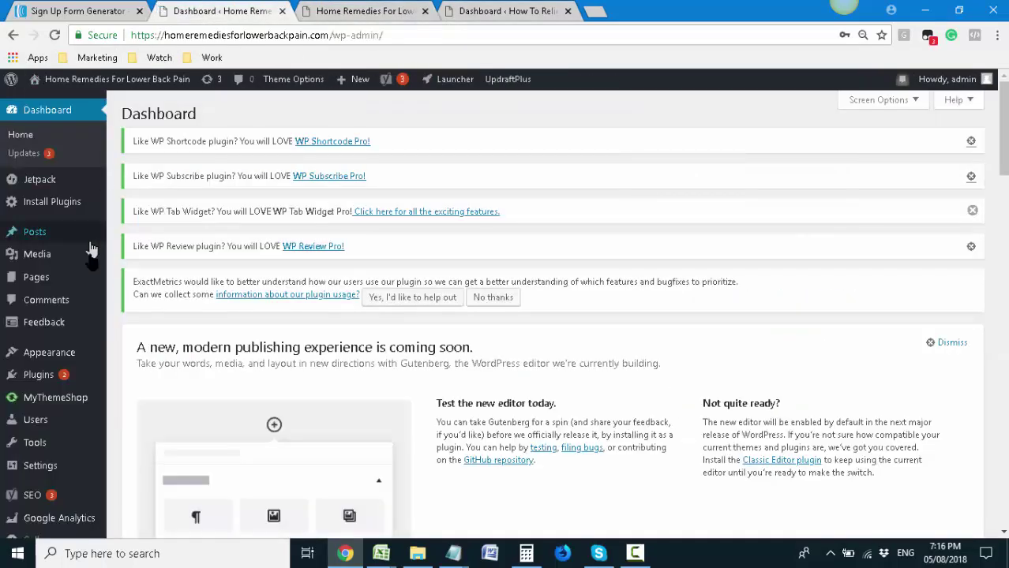
pyautogui.moveTo(89, 241)
pyautogui.scroll(-1, 109, 252)
pyautogui.moveTo(73, 339)
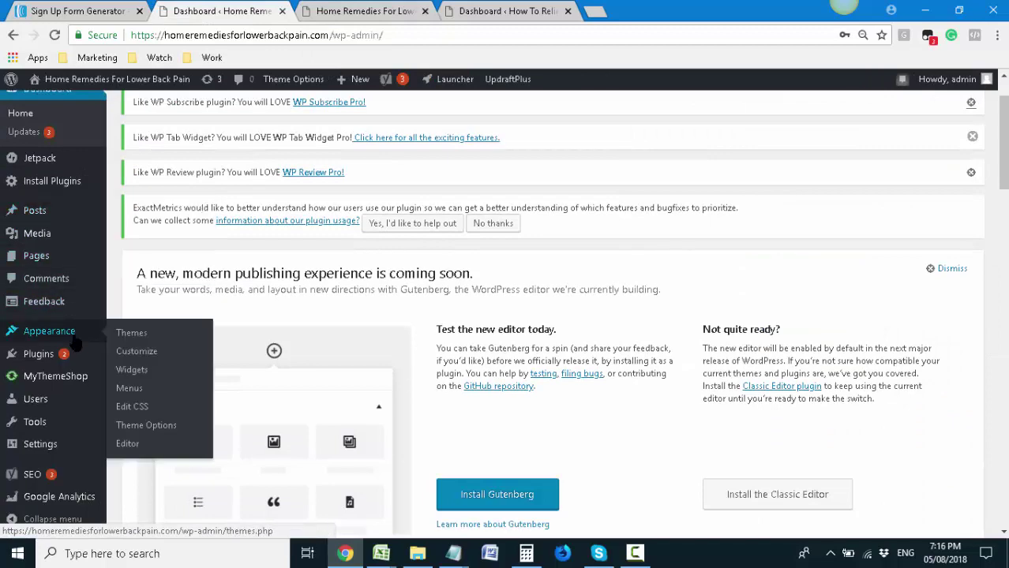
pyautogui.click(327, 11)
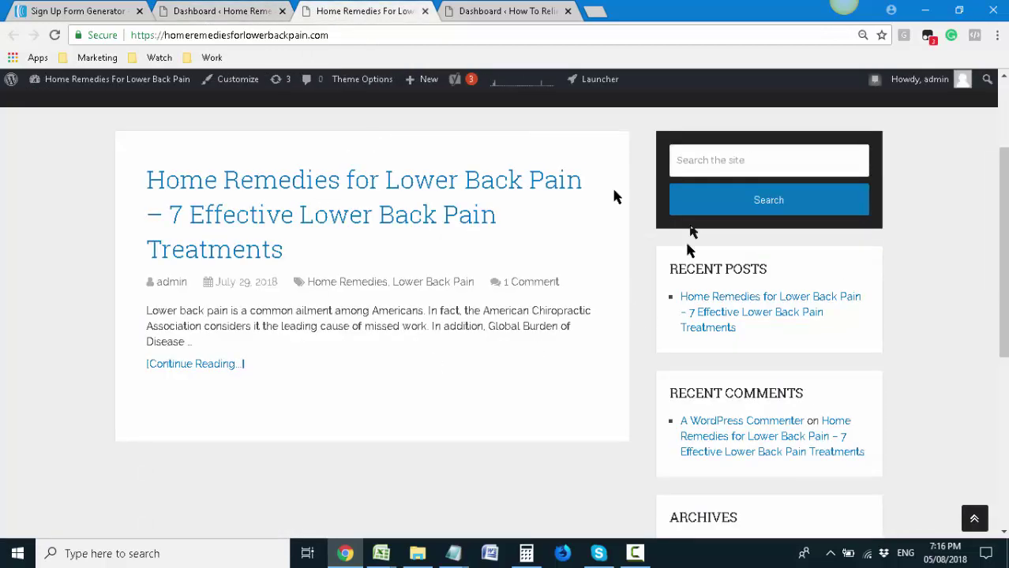
pyautogui.click(221, 10)
pyautogui.moveTo(77, 337)
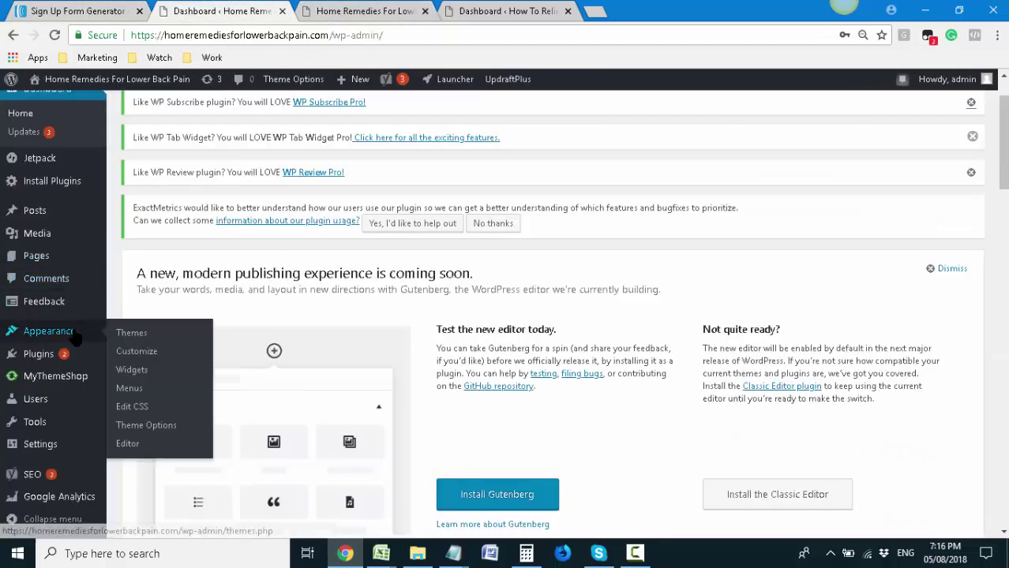
# Review the live front page's sidebar widgets: search, recent posts and archives
pyautogui.click(363, 10)
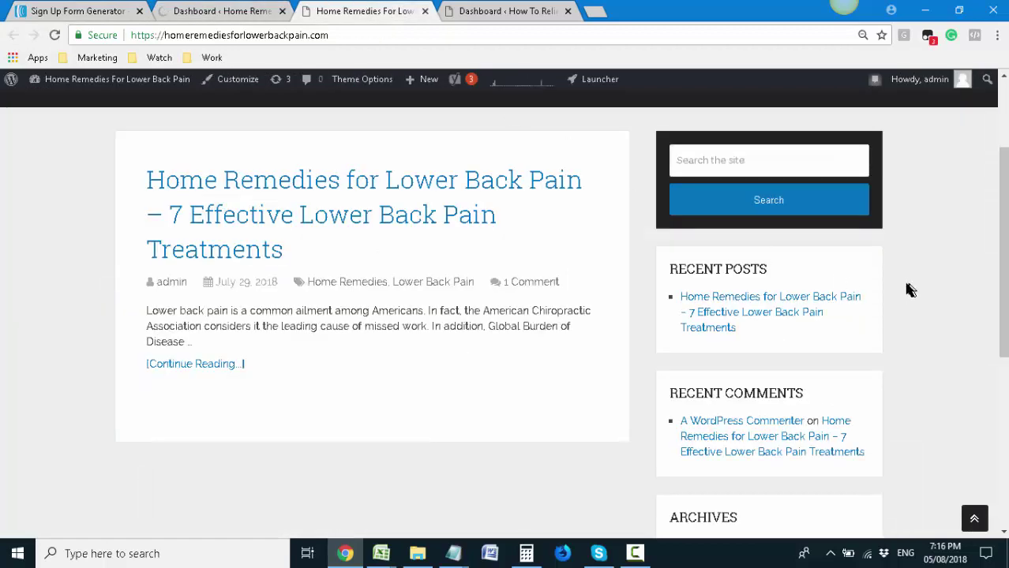
pyautogui.scroll(2, 900, 284)
pyautogui.scroll(-1, 687, 371)
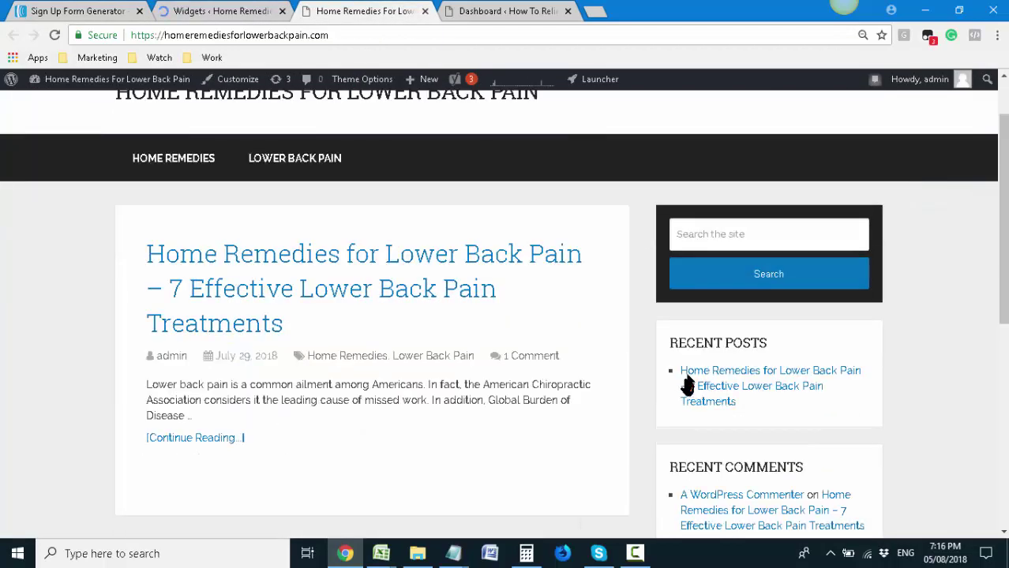
pyautogui.scroll(-5, 658, 371)
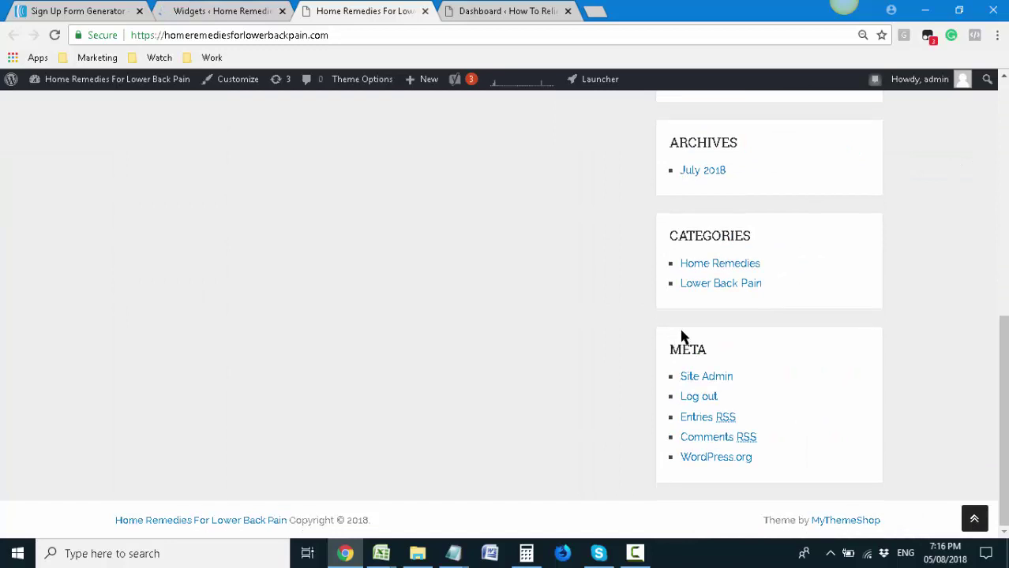
pyautogui.scroll(3, 703, 261)
pyautogui.scroll(4, 822, 395)
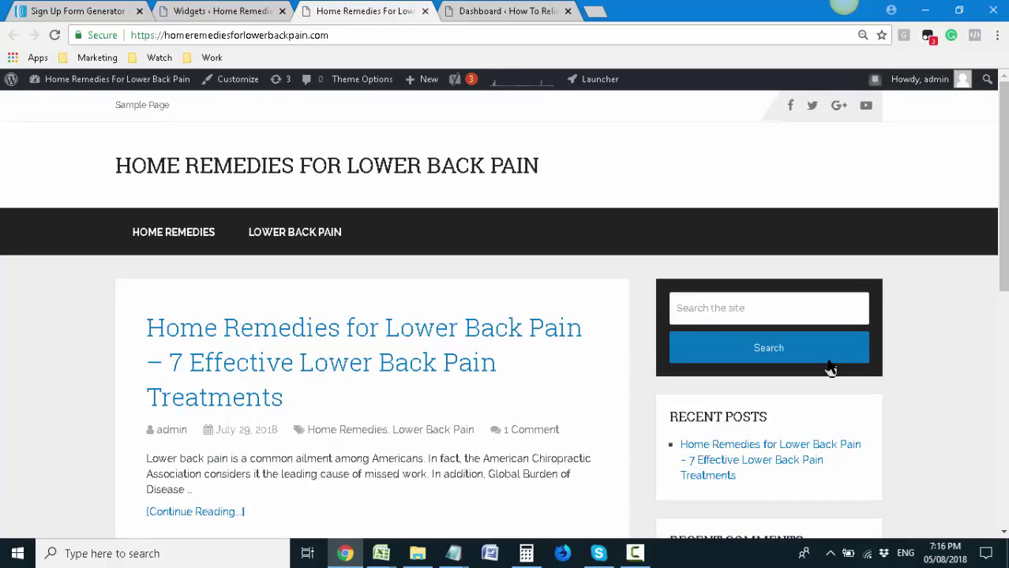
pyautogui.scroll(-2, 820, 367)
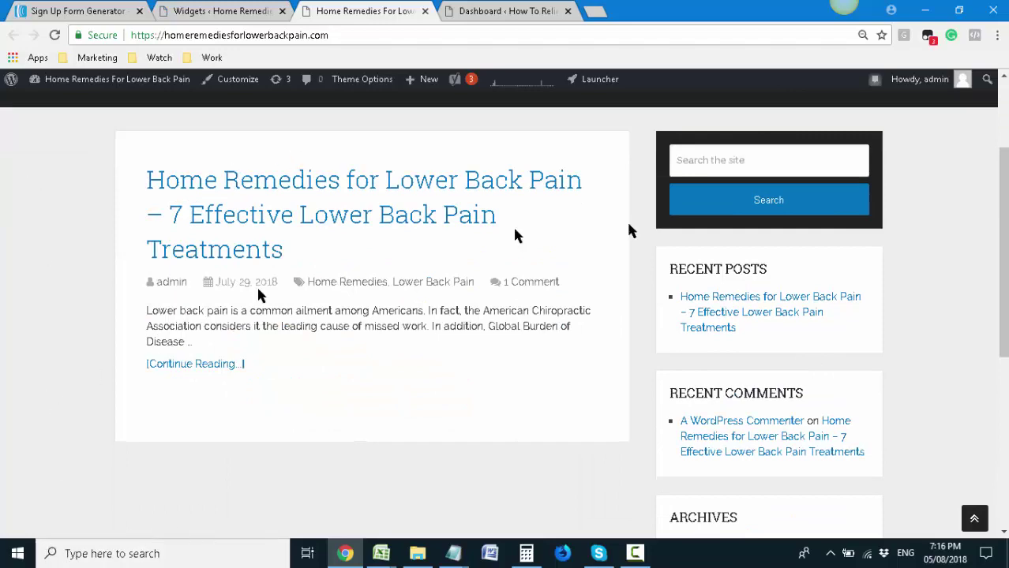
pyautogui.scroll(-5, 387, 462)
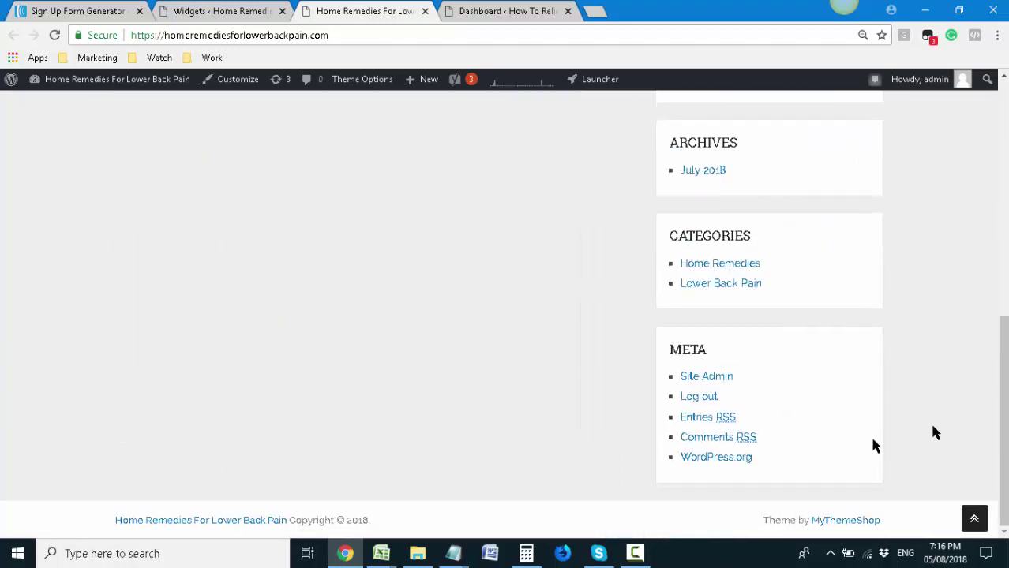
pyautogui.scroll(8, 757, 484)
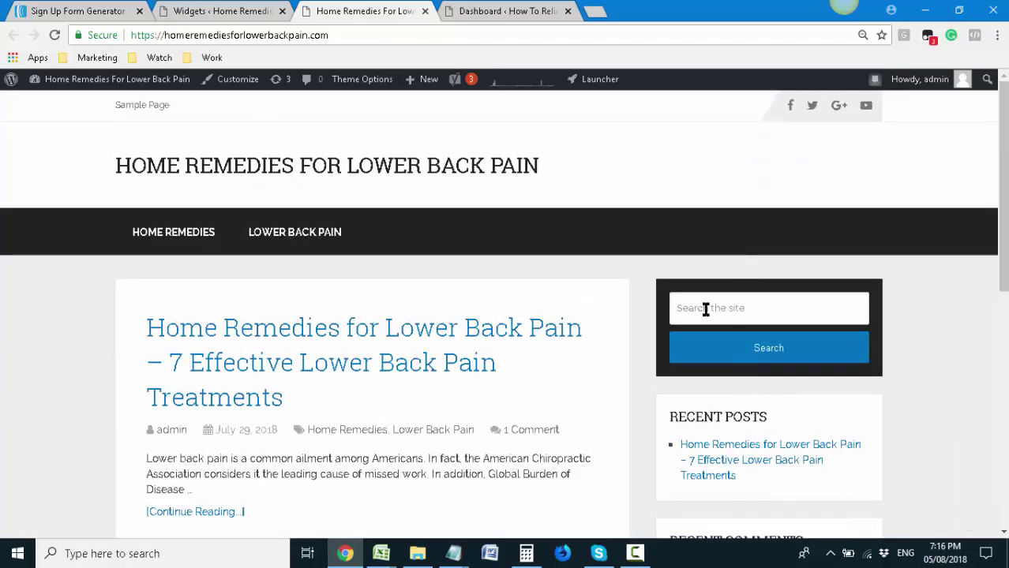
pyautogui.scroll(-8, 718, 332)
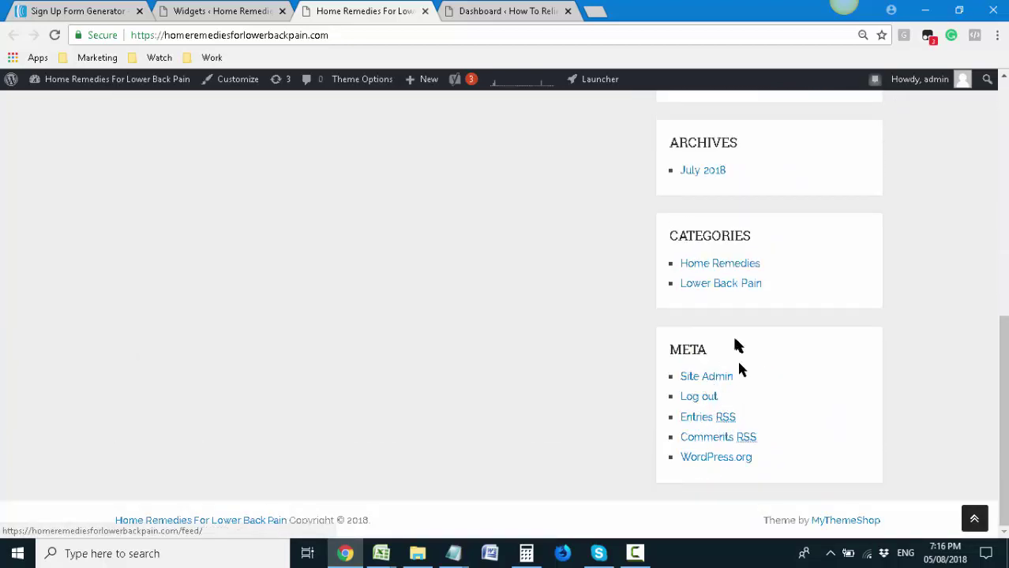
pyautogui.scroll(8, 720, 427)
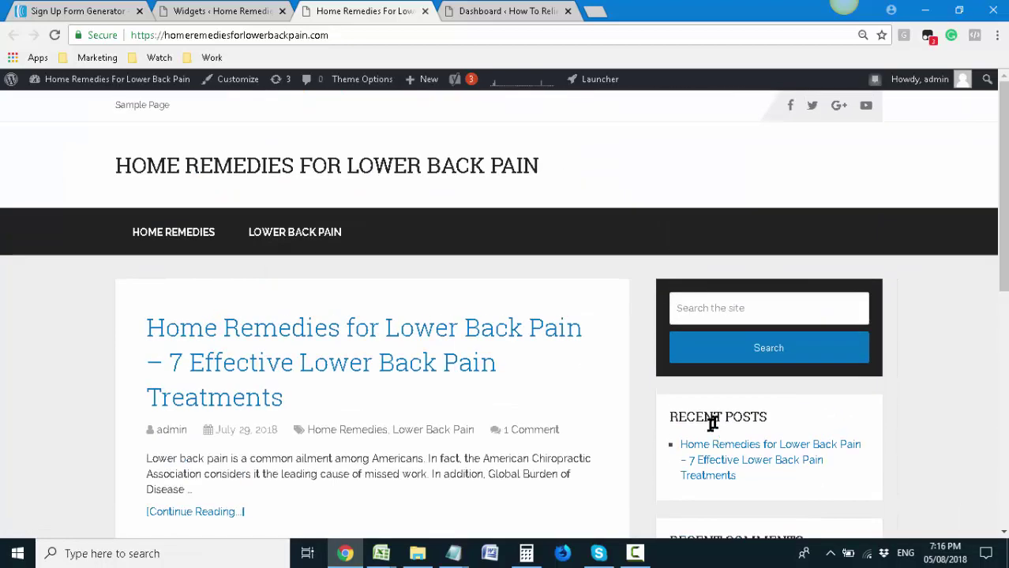
pyautogui.scroll(-4, 711, 420)
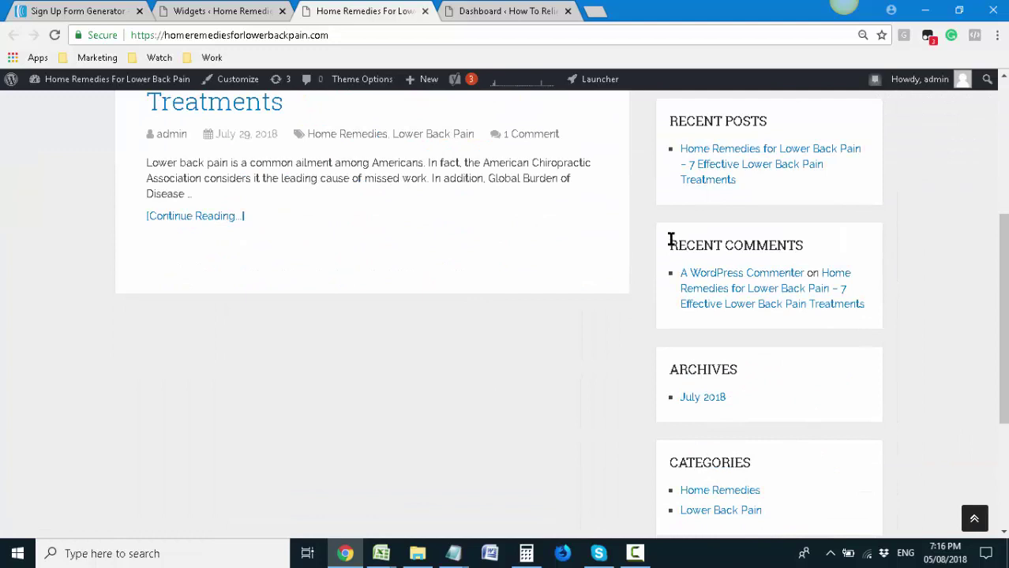
pyautogui.scroll(4, 521, 241)
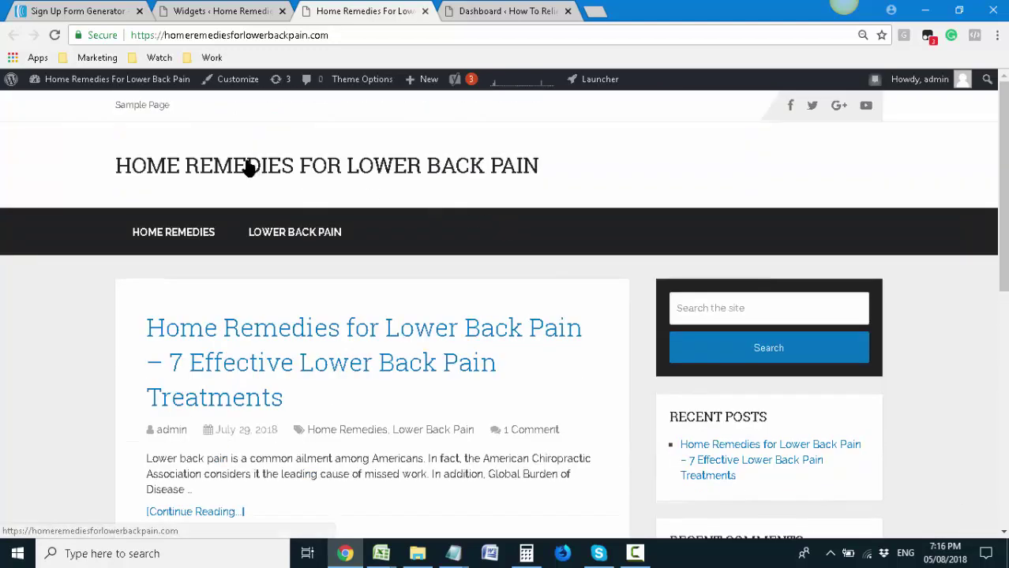
# Bring up the Widgets admin page and scroll down to the Sidebar's widget list
pyautogui.click(205, 7)
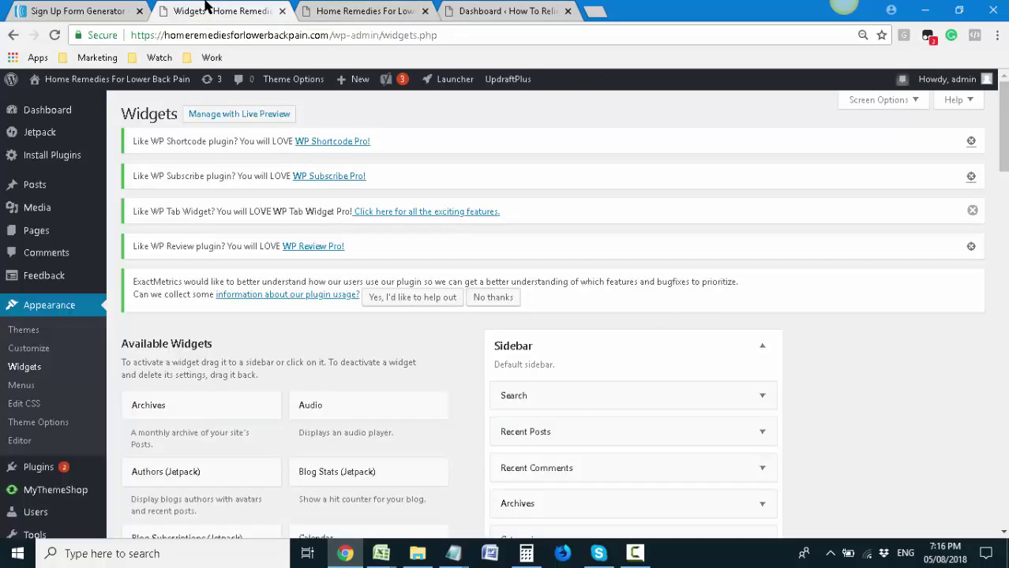
pyautogui.scroll(-1, 343, 282)
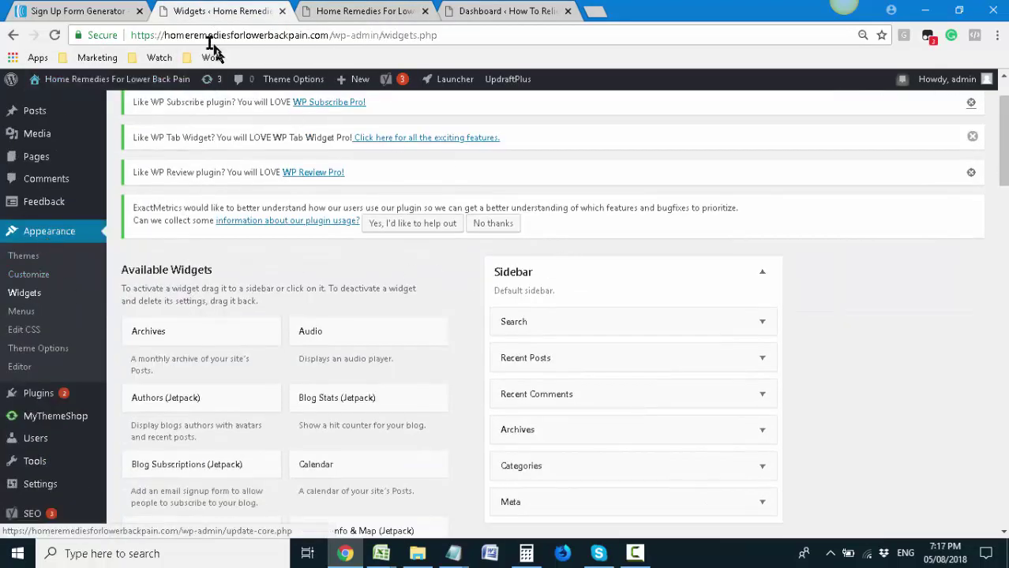
pyautogui.scroll(-2, 435, 238)
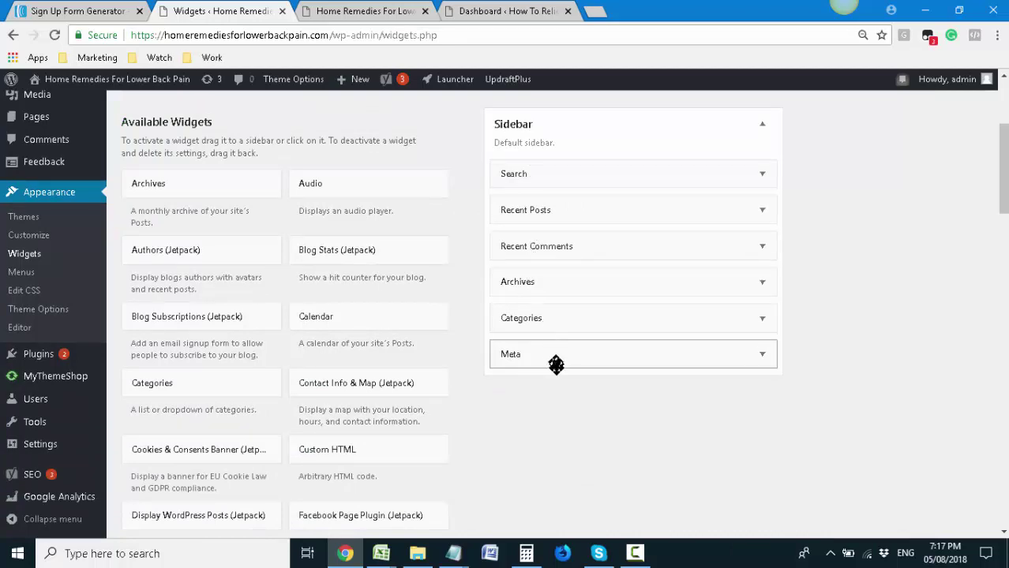
# Compare the Sidebar widgets with the live site's sidebar, then return to Widgets
pyautogui.click(352, 7)
pyautogui.scroll(-2, 813, 293)
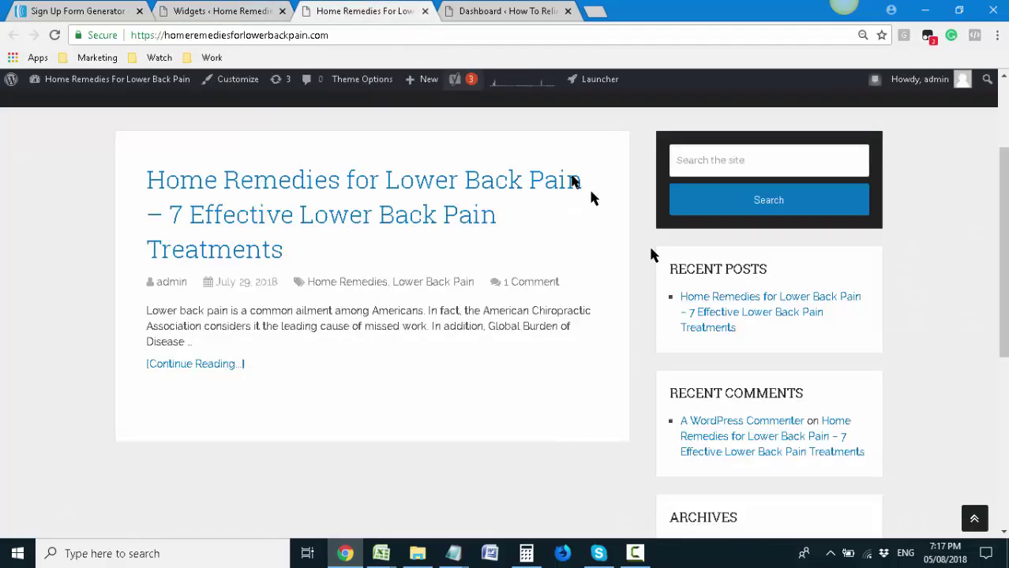
pyautogui.scroll(-2, 705, 386)
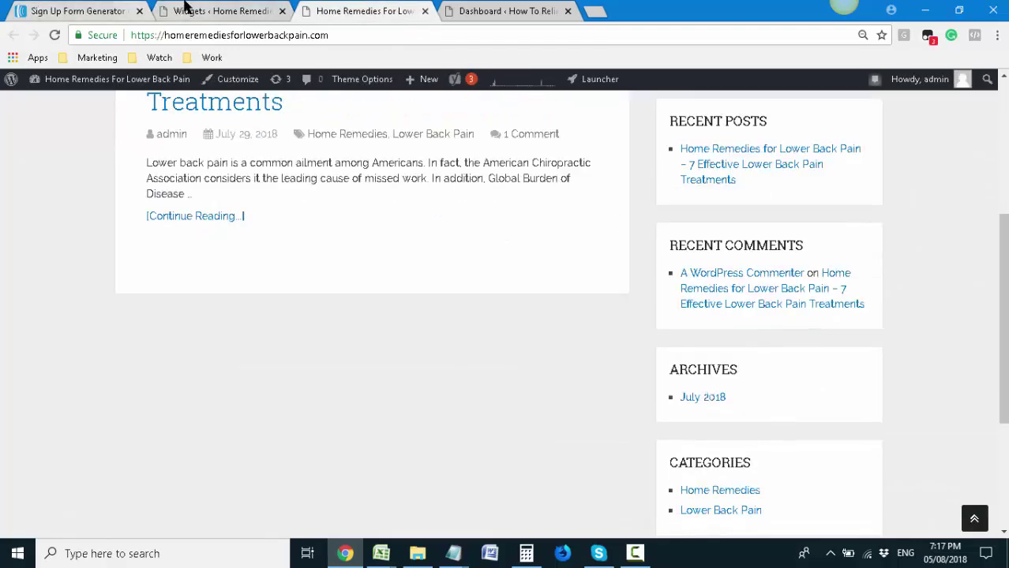
pyautogui.click(167, 10)
pyautogui.hotkey('ctrl', 'Tab')
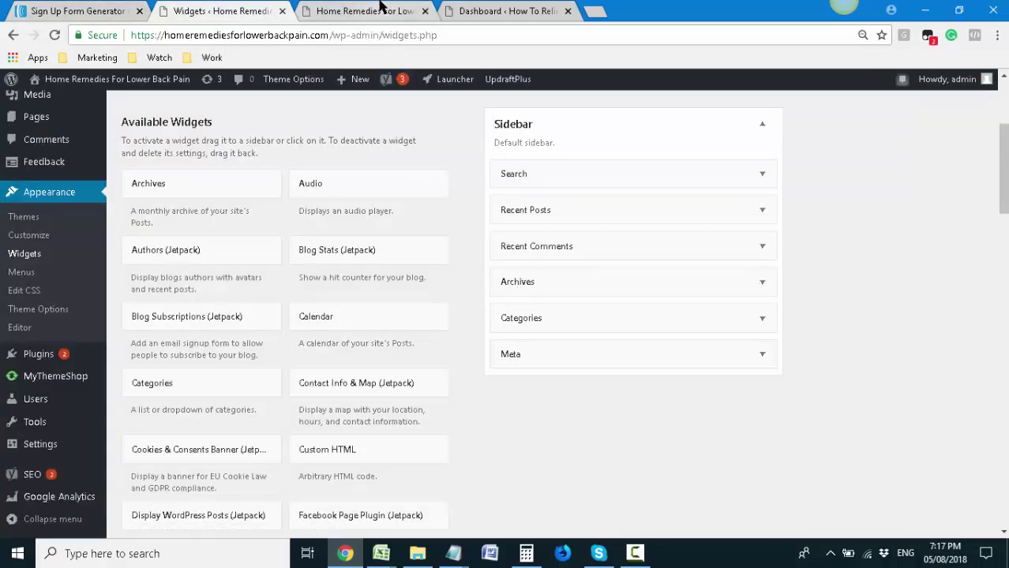
pyautogui.scroll(-2, 886, 368)
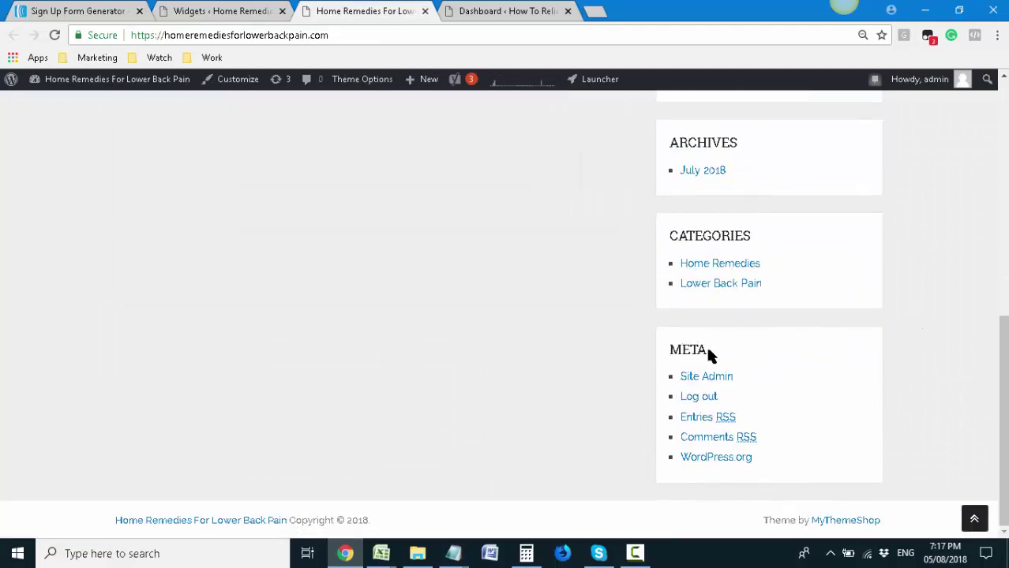
pyautogui.click(237, 9)
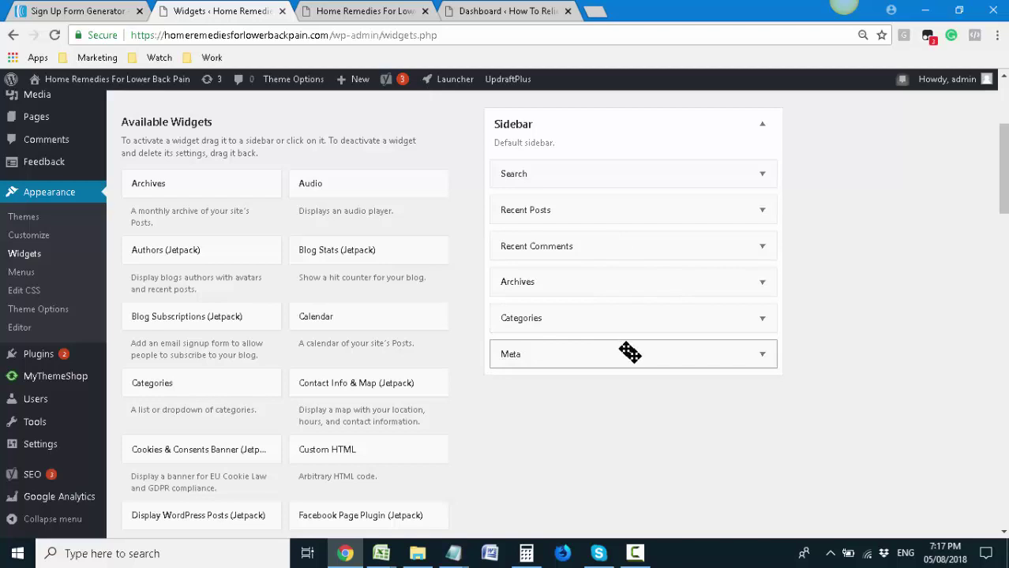
# Expand the Meta widget in the Sidebar and delete it
pyautogui.moveTo(631, 354); pyautogui.dragTo(695, 450)
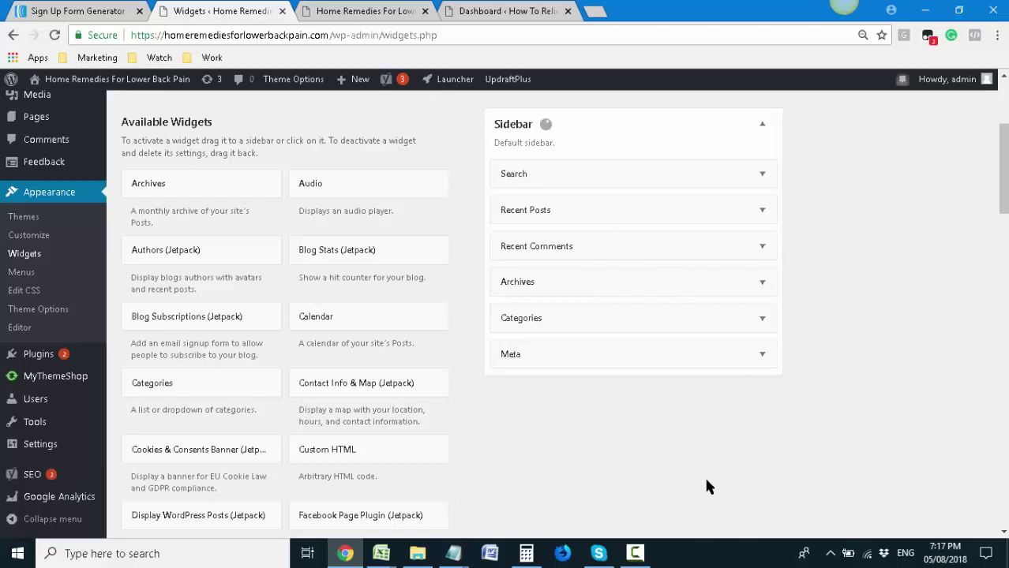
pyautogui.click(762, 355)
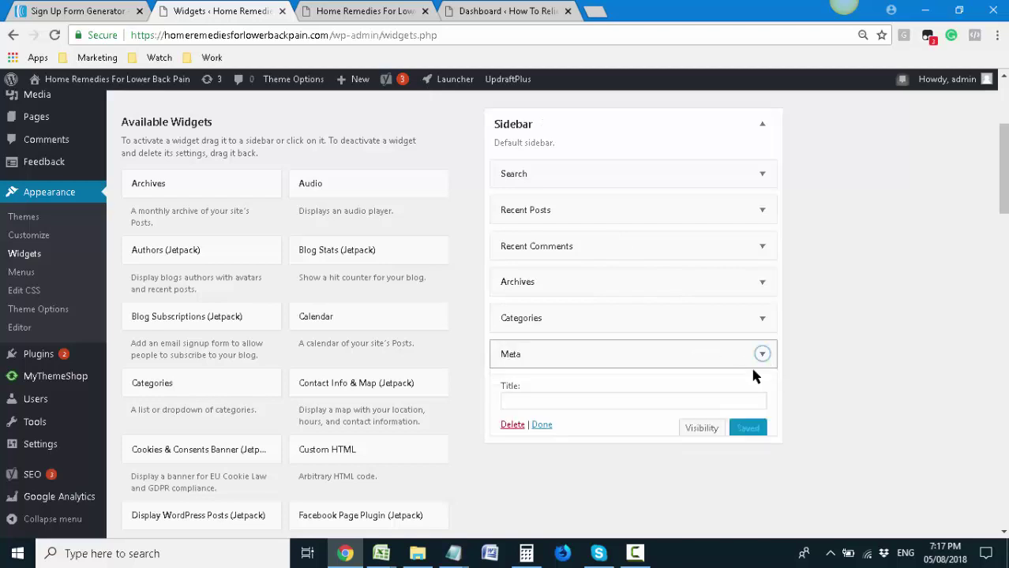
pyautogui.click(511, 425)
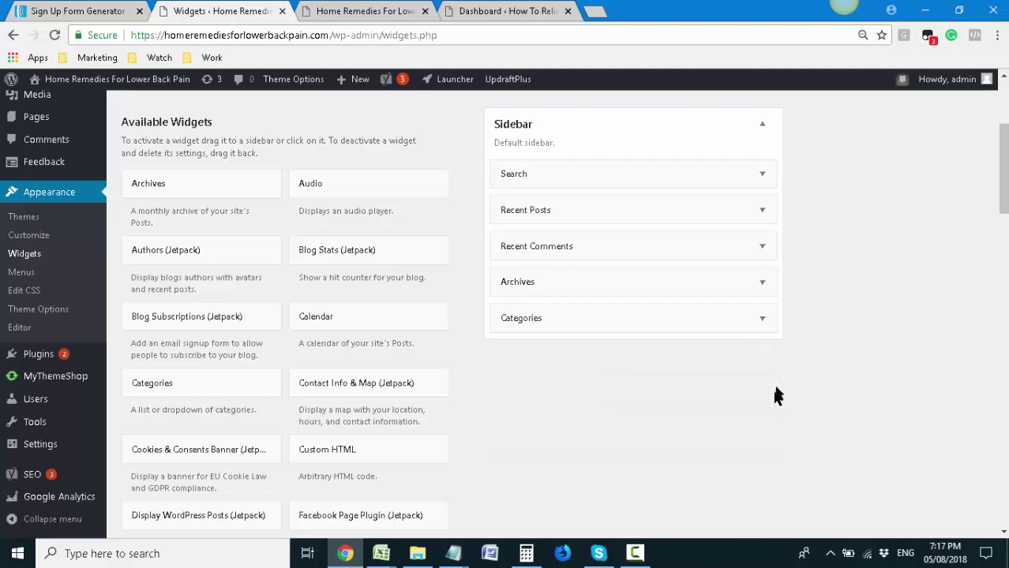
# Reload the live site to confirm Meta is gone from its sidebar, then return to Widgets
pyautogui.click(364, 10)
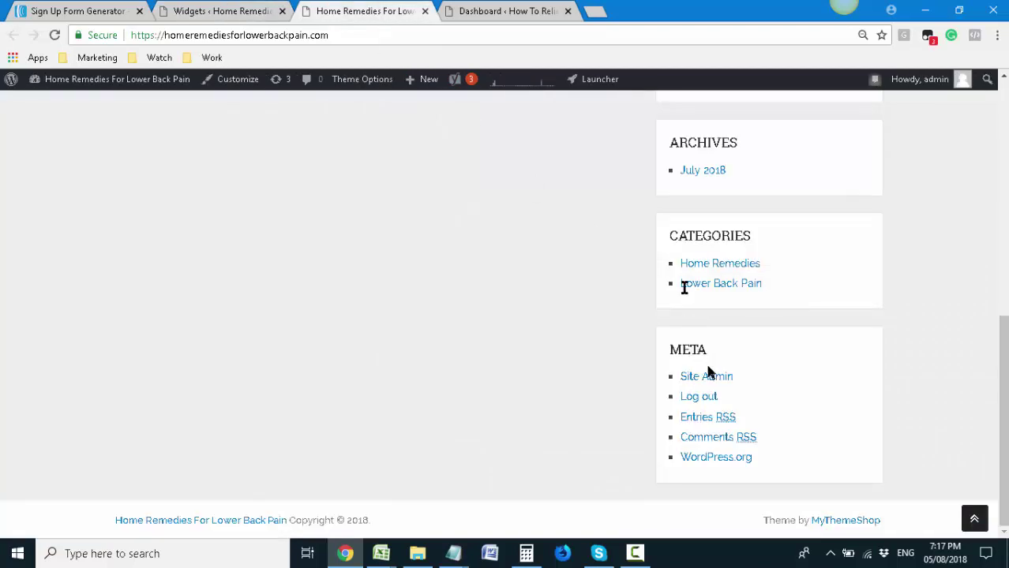
pyautogui.click(241, 10)
pyautogui.click(348, 10)
pyautogui.press('F5')
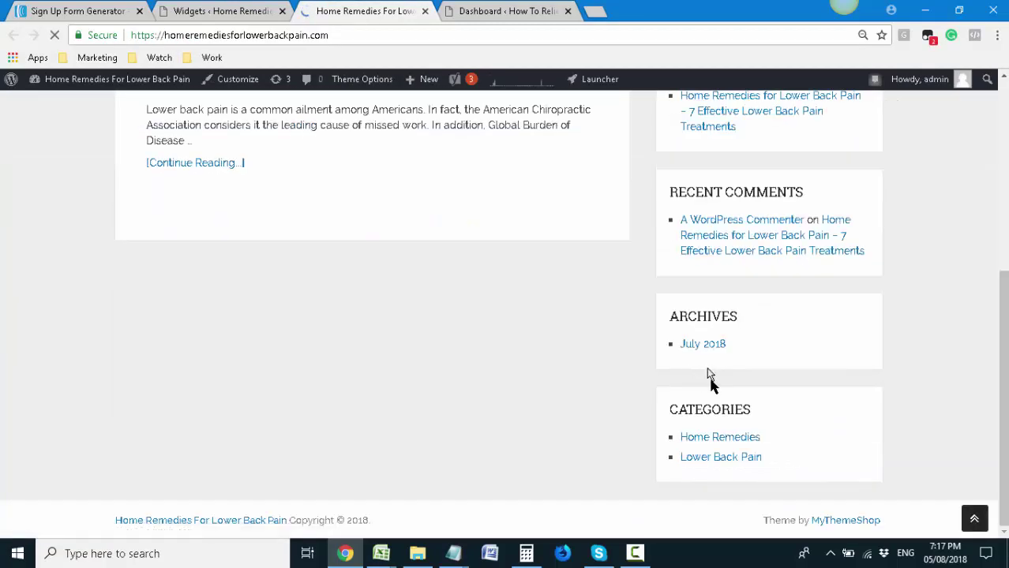
pyautogui.click(237, 10)
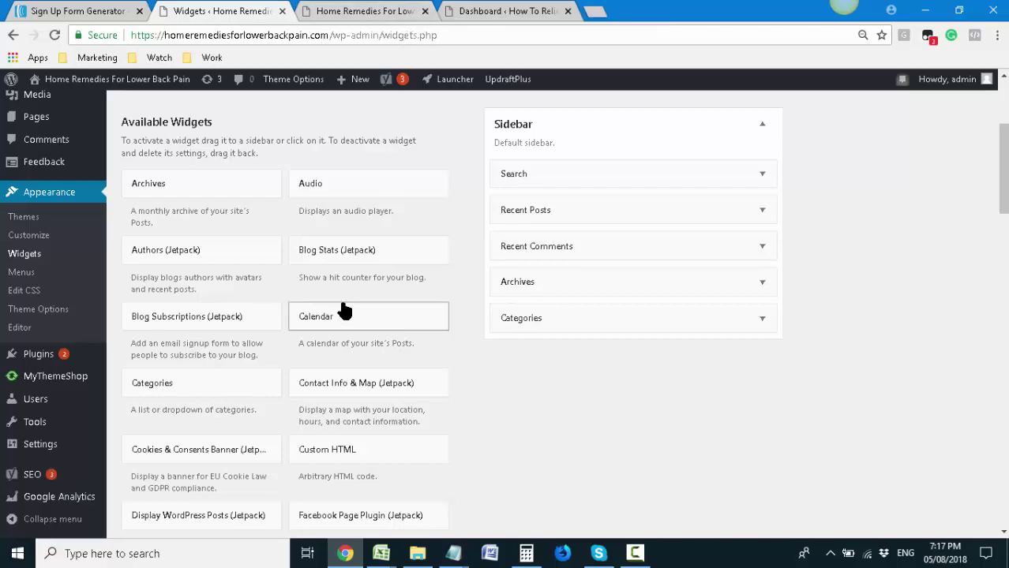
# Add a Custom HTML widget from Available Widgets to the Sidebar
pyautogui.scroll(-2, 354, 368)
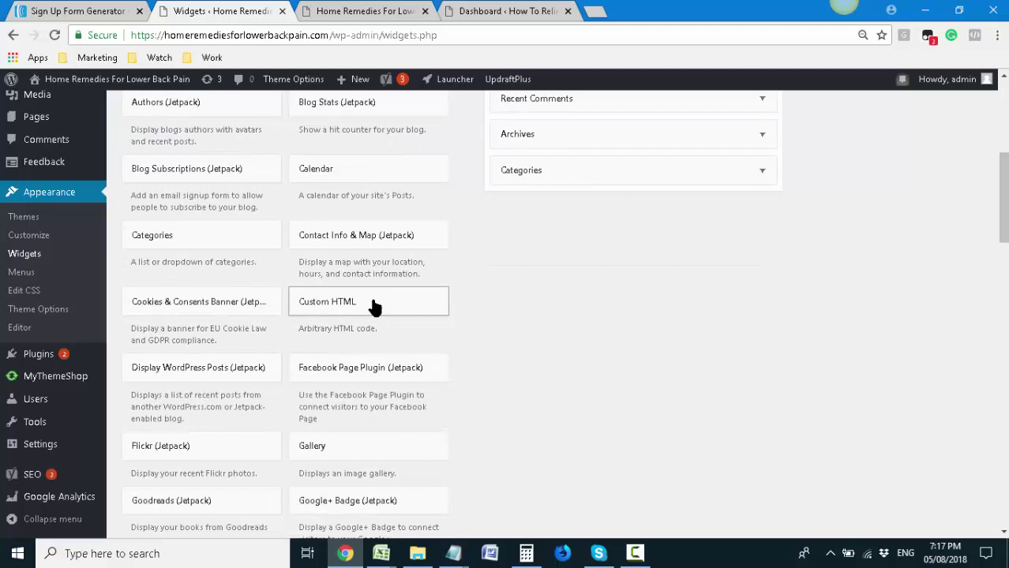
pyautogui.scroll(1, 363, 332)
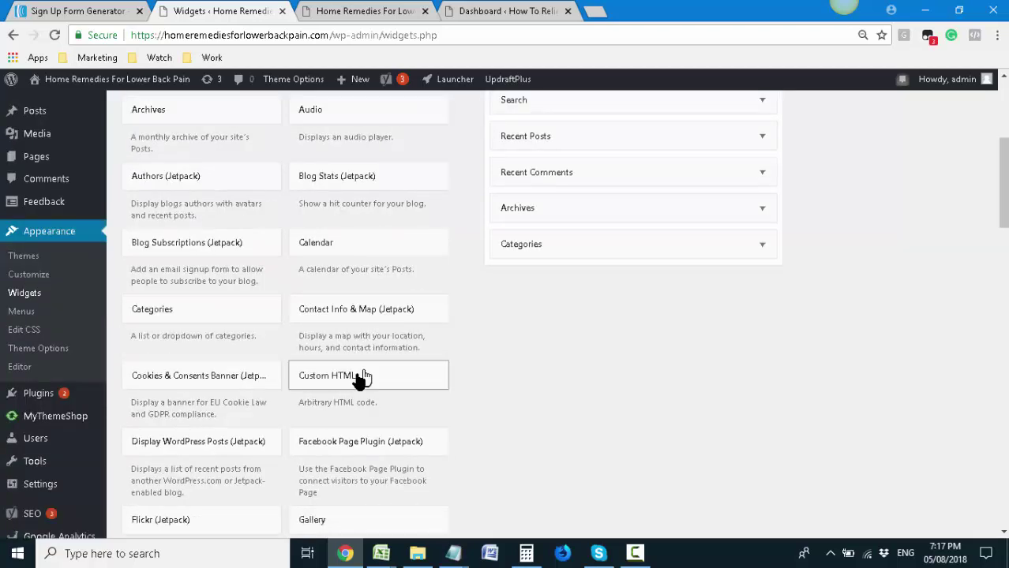
pyautogui.scroll(1, 361, 379)
pyautogui.moveTo(356, 455)
pyautogui.mouseDown()
pyautogui.moveTo(647, 378)
pyautogui.moveTo(579, 170)
pyautogui.moveTo(562, 158)
pyautogui.moveTo(394, 458)
pyautogui.moveTo(351, 462)
pyautogui.mouseUp()
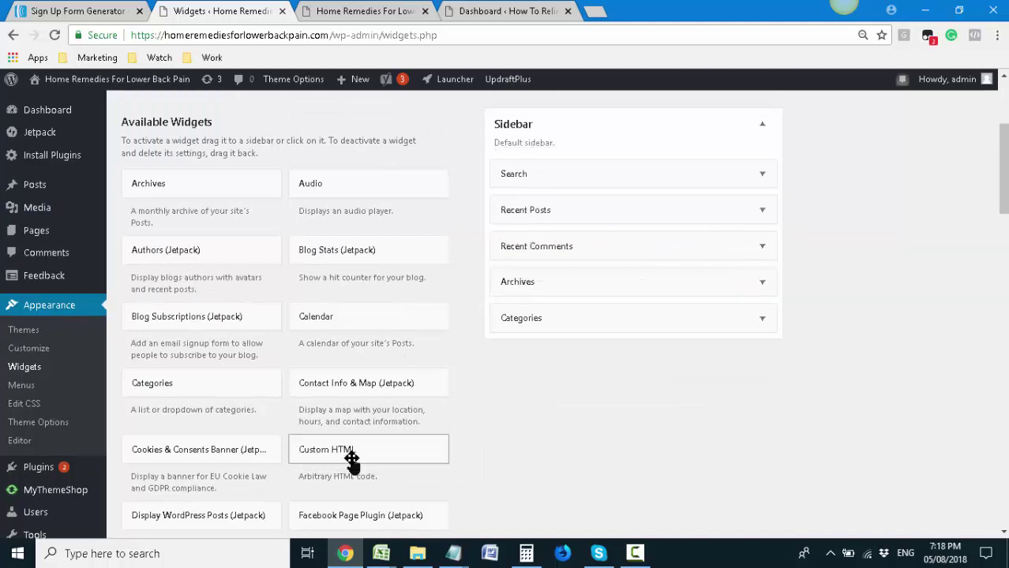
pyautogui.click(361, 456)
pyautogui.scroll(-1, 363, 456)
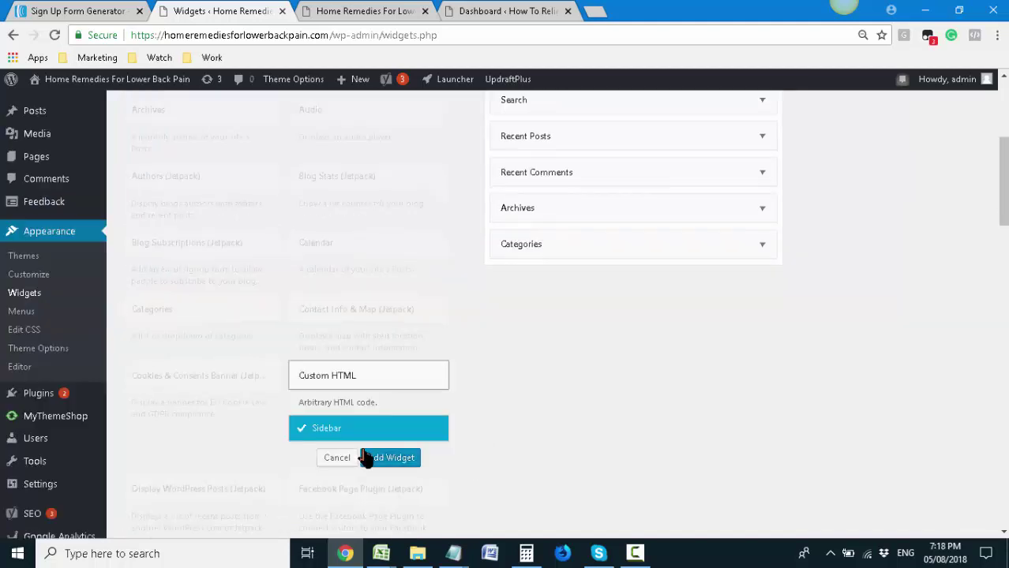
pyautogui.click(387, 456)
# Drag the Custom HTML widget to the top of the Sidebar, above Search
pyautogui.scroll(1, 681, 344)
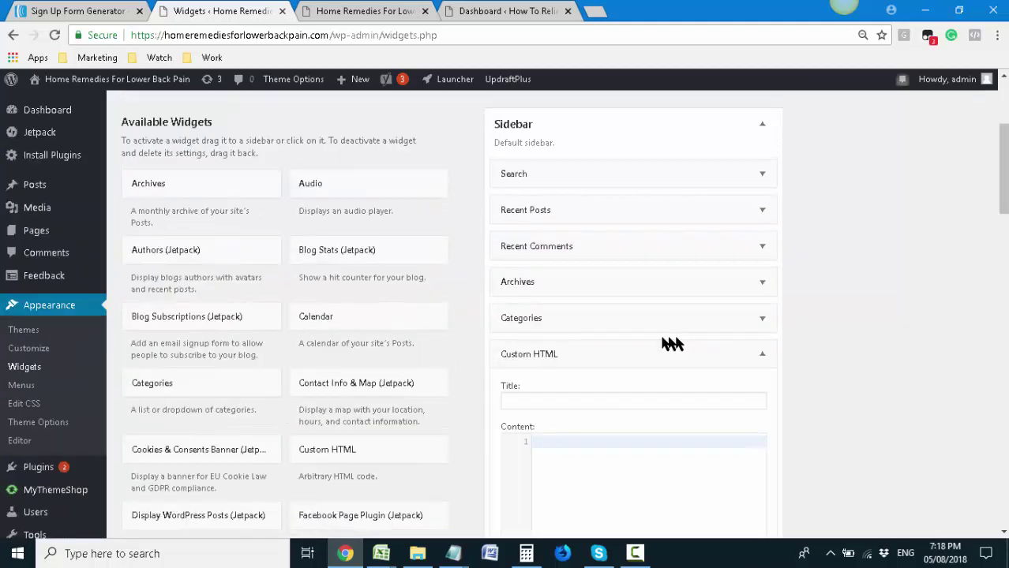
pyautogui.moveTo(602, 354); pyautogui.dragTo(603, 174)
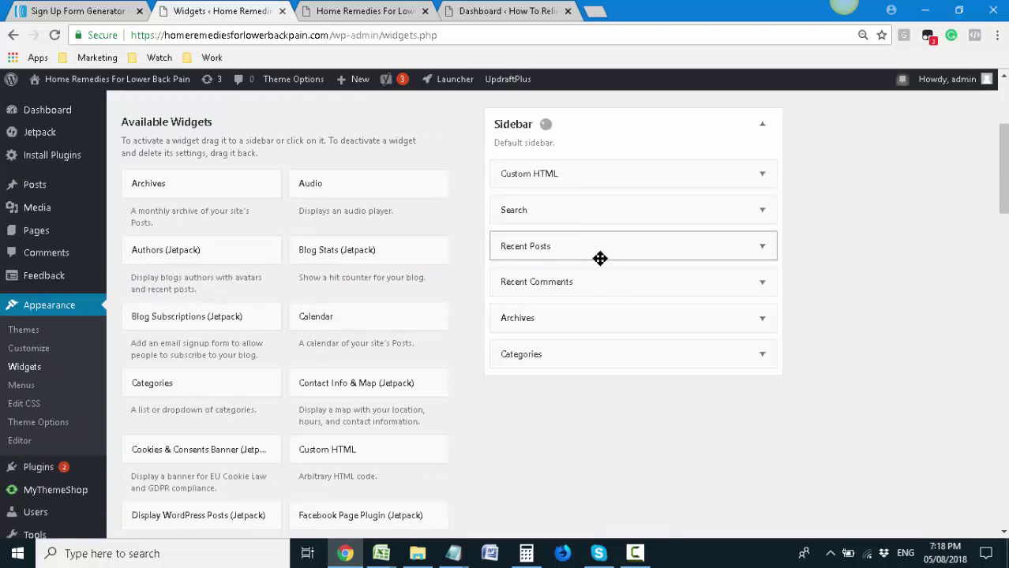
pyautogui.scroll(-2, 415, 348)
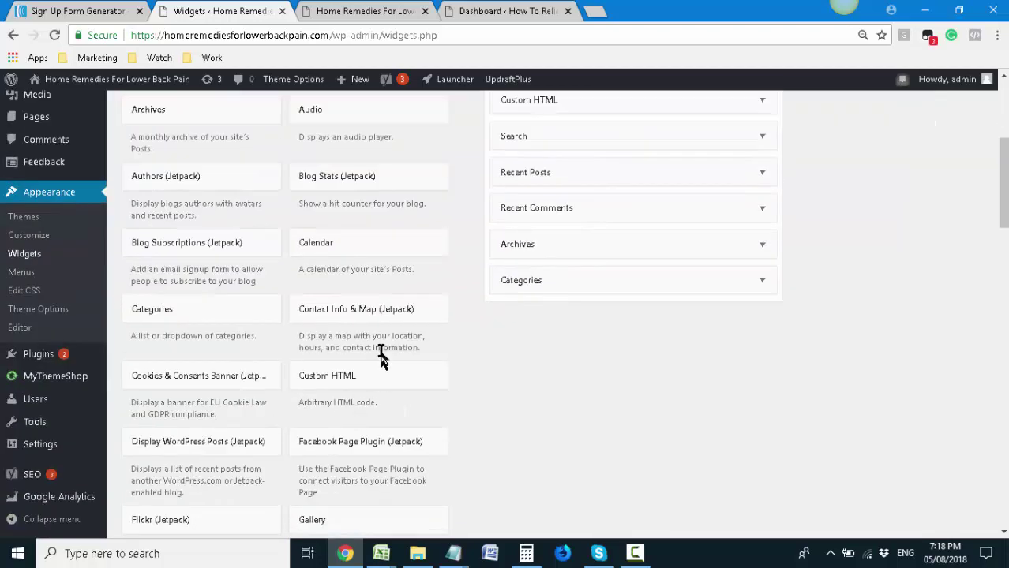
pyautogui.scroll(1, 525, 199)
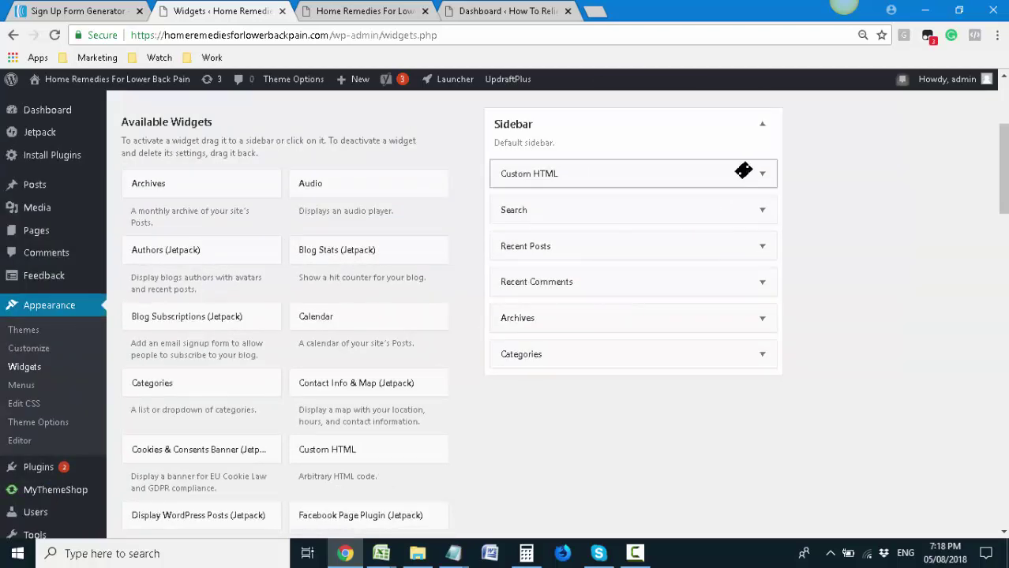
# Paste the AWeber JavaScript snippet into the Custom HTML widget's Content, save, and refresh the front page
pyautogui.click(760, 174)
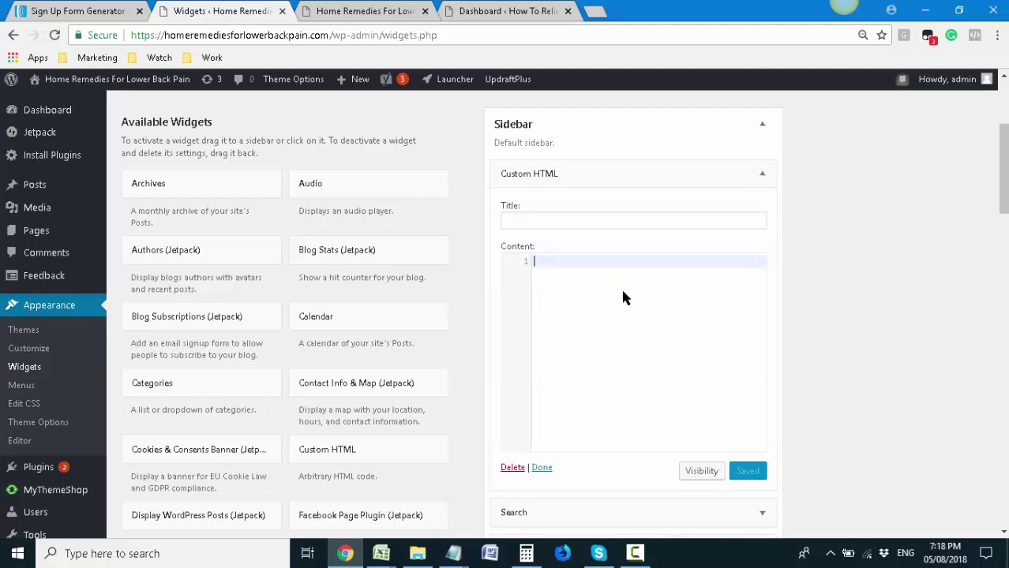
pyautogui.click(761, 175)
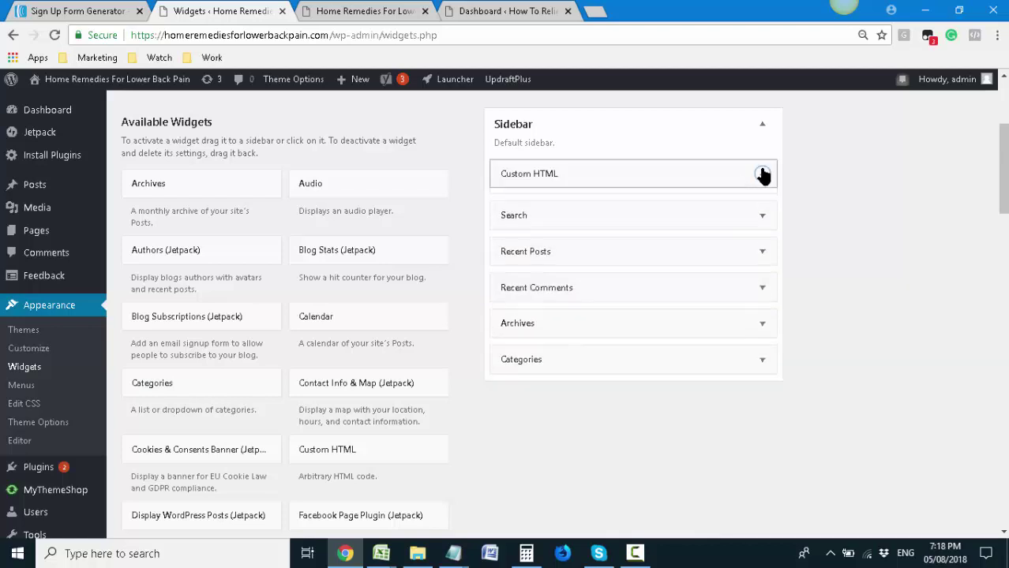
pyautogui.click(761, 176)
pyautogui.click(761, 175)
pyautogui.click(761, 176)
pyautogui.click(762, 174)
pyautogui.click(762, 174)
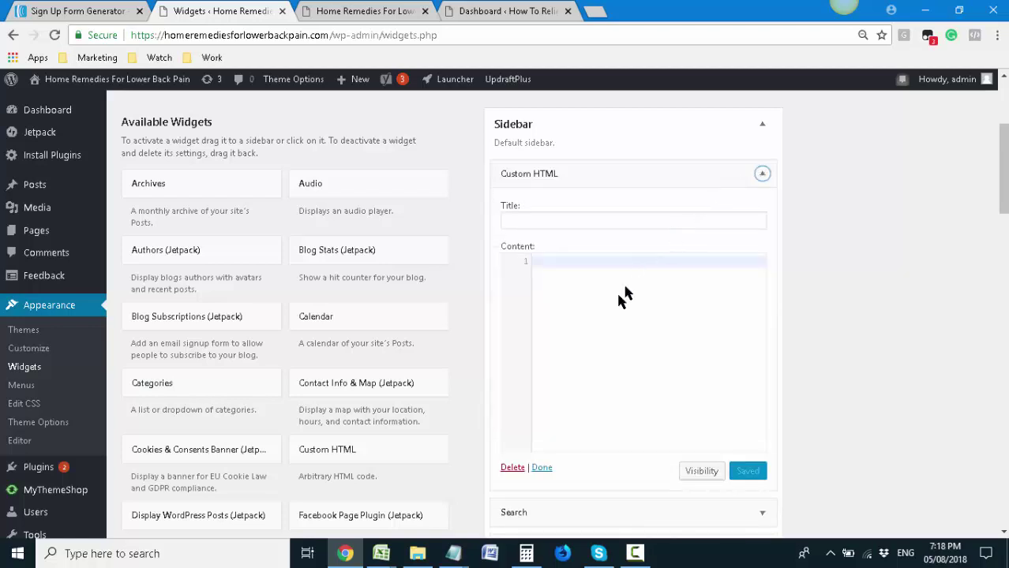
pyautogui.hotkey('ctrl', 'v')
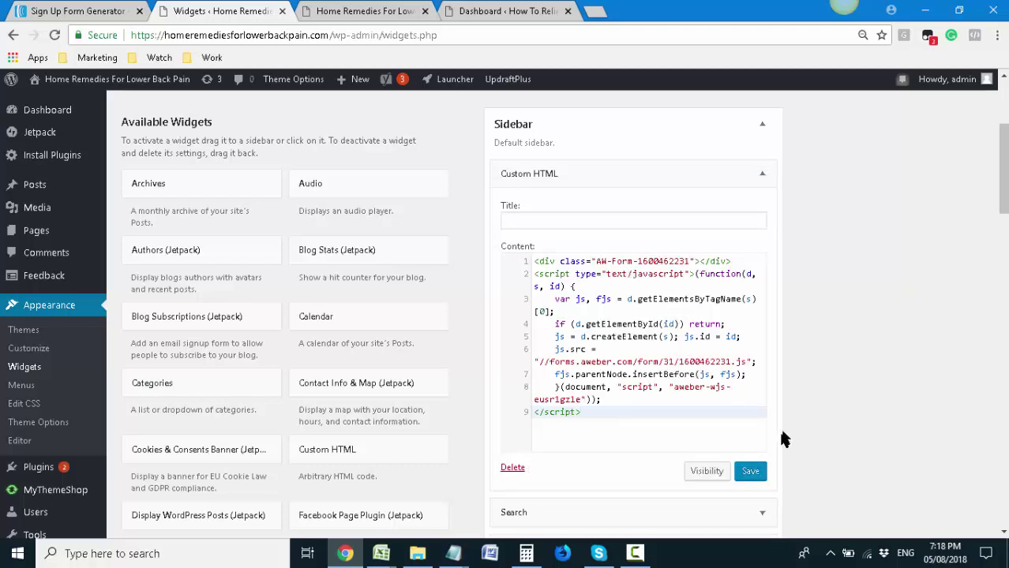
pyautogui.click(753, 473)
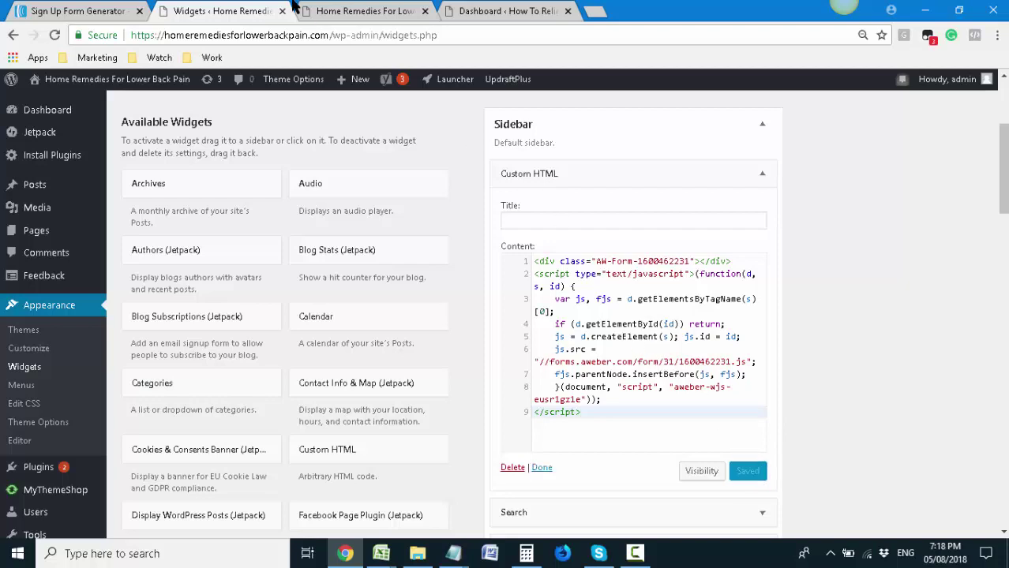
pyautogui.click(327, 11)
pyautogui.press('Return')
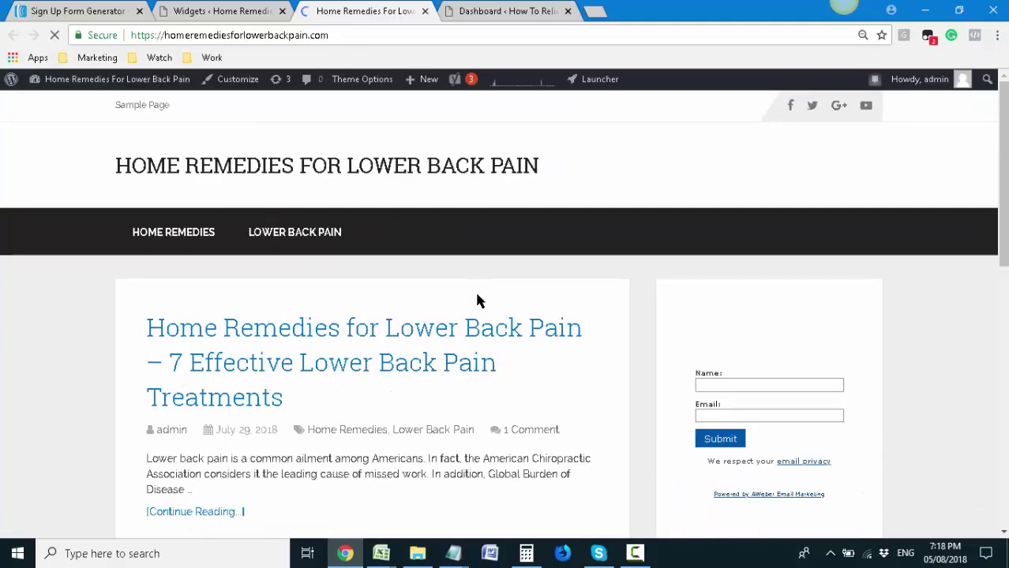
# Fill the live sidebar form with a test first name and a test email address
pyautogui.scroll(-2, 477, 300)
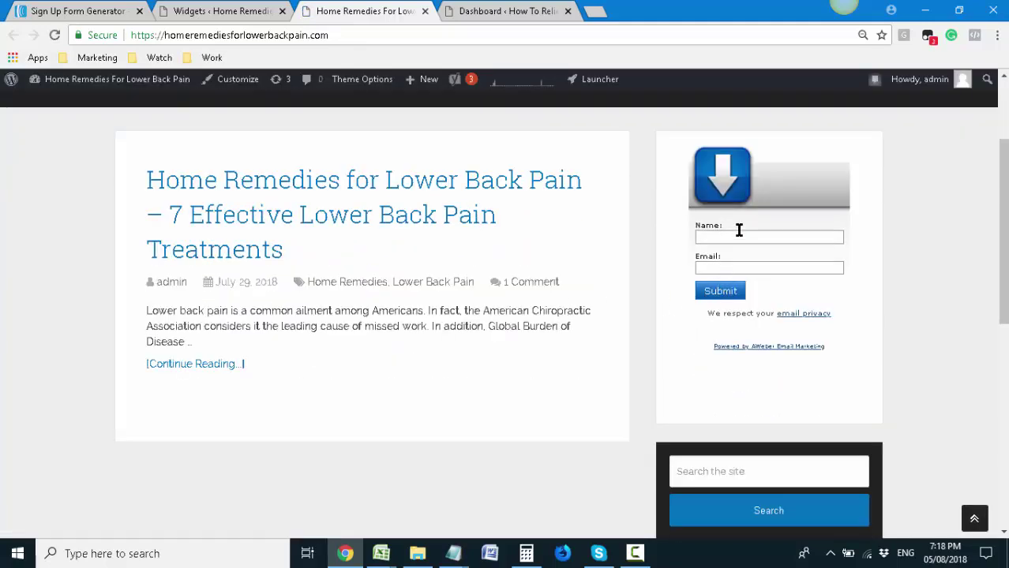
pyautogui.click(739, 230)
pyautogui.click(642, 277)
pyautogui.click(718, 240)
pyautogui.click(652, 247)
pyautogui.click(736, 237)
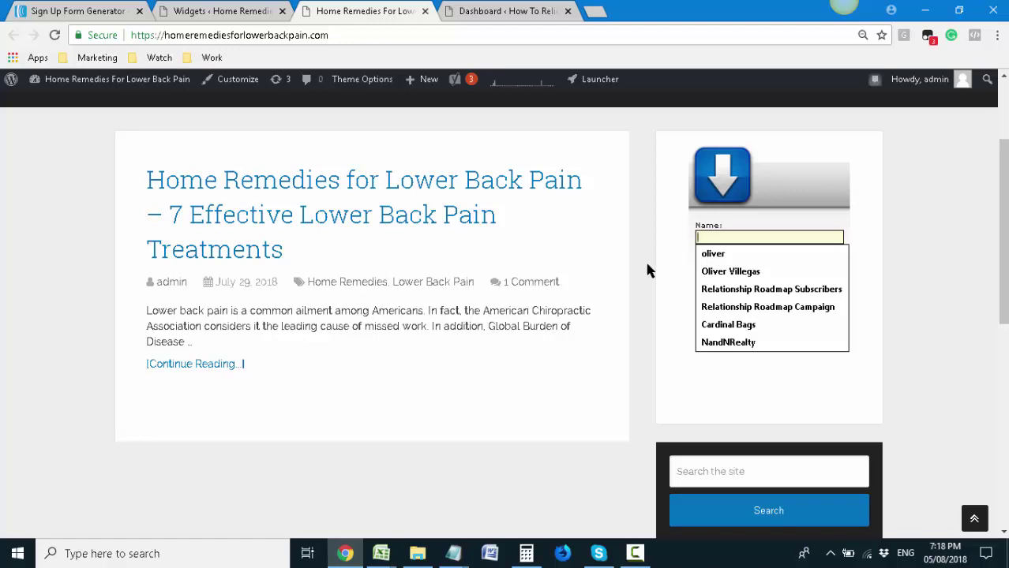
pyautogui.write('oliver')
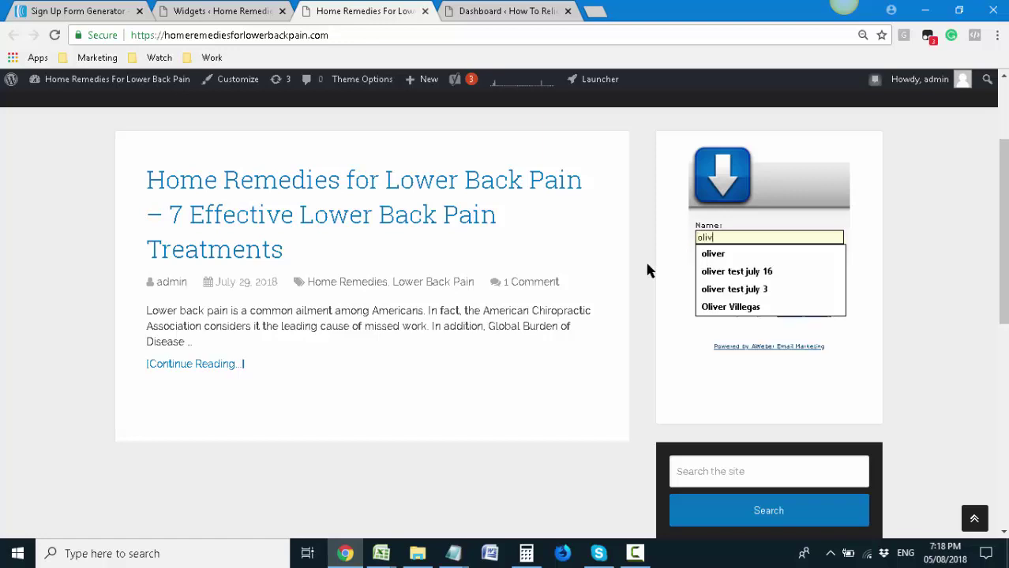
pyautogui.press('Tab')
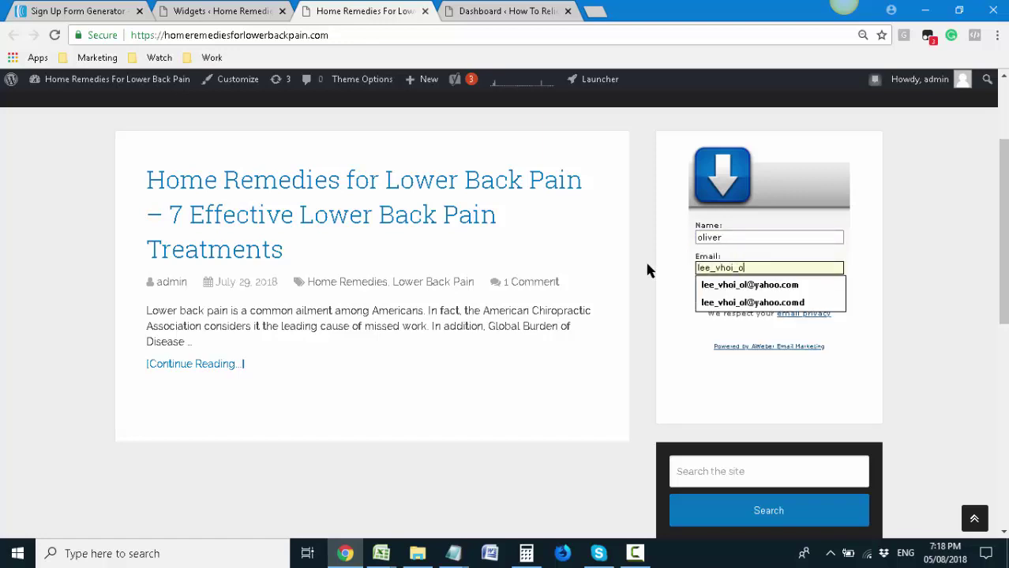
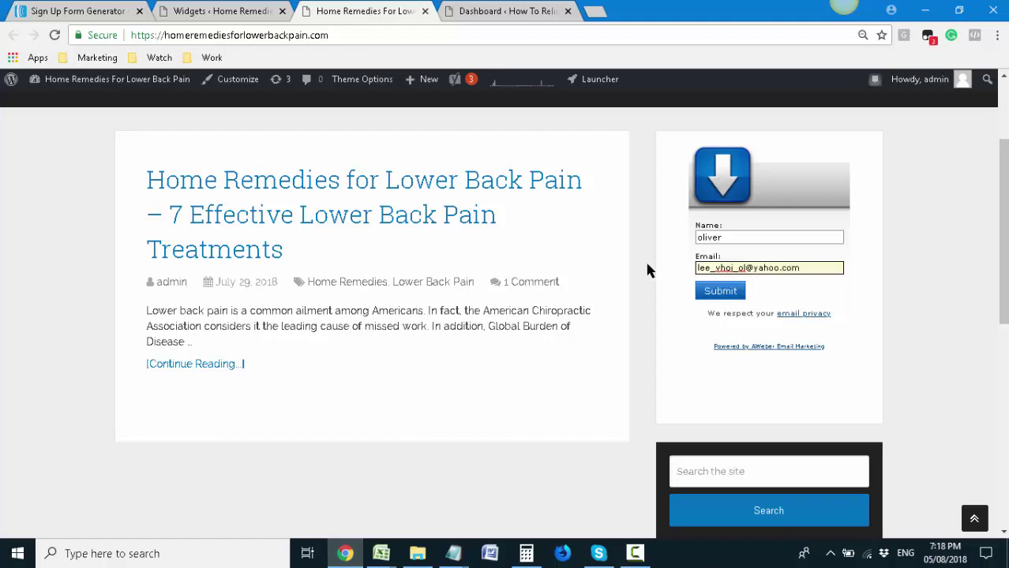
pyautogui.press('Tab')
# Submit the test sign-up and open the 'Confirm your subscription' email
pyautogui.click(720, 292)
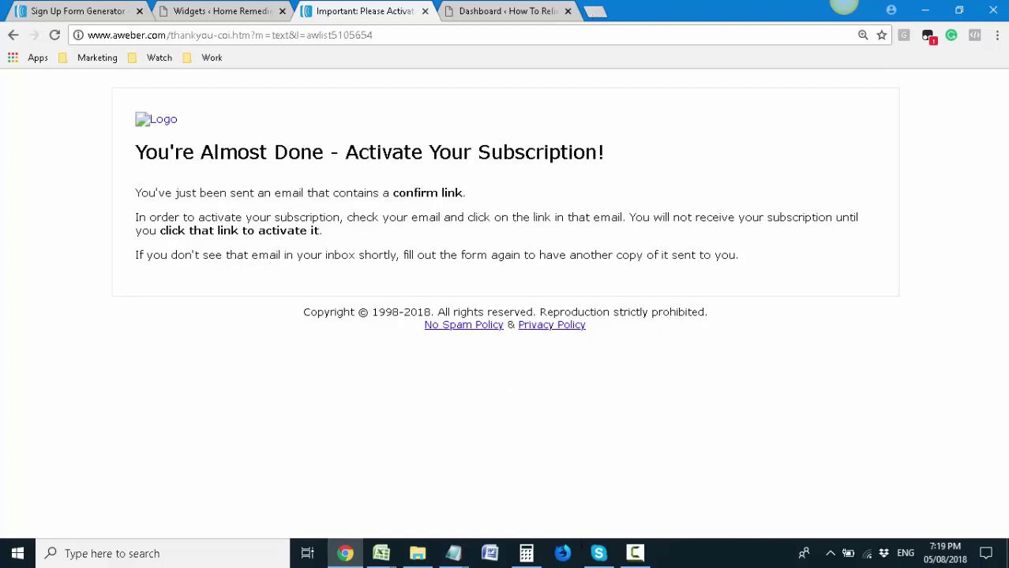
pyautogui.click(635, 552)
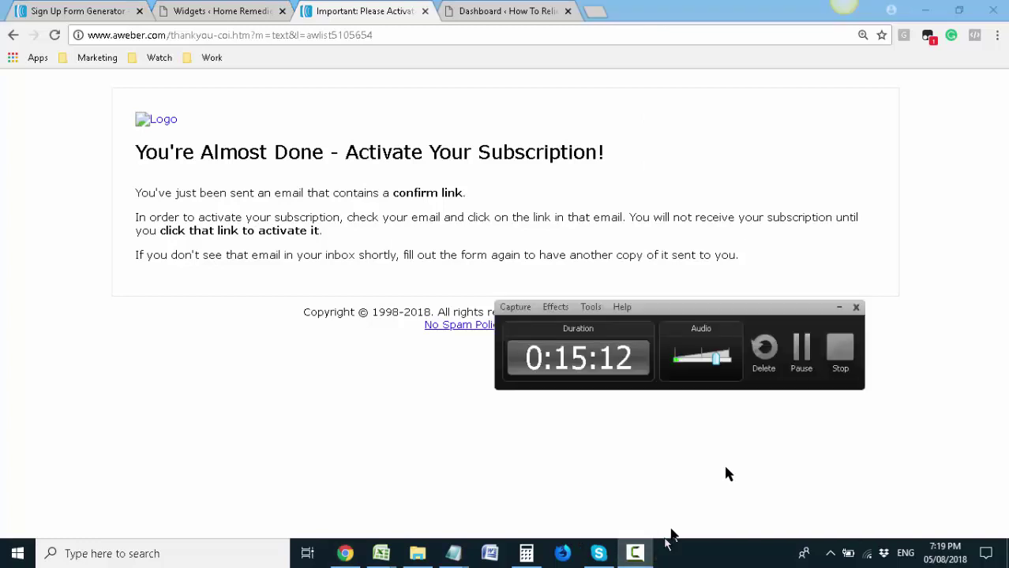
pyautogui.click(799, 348)
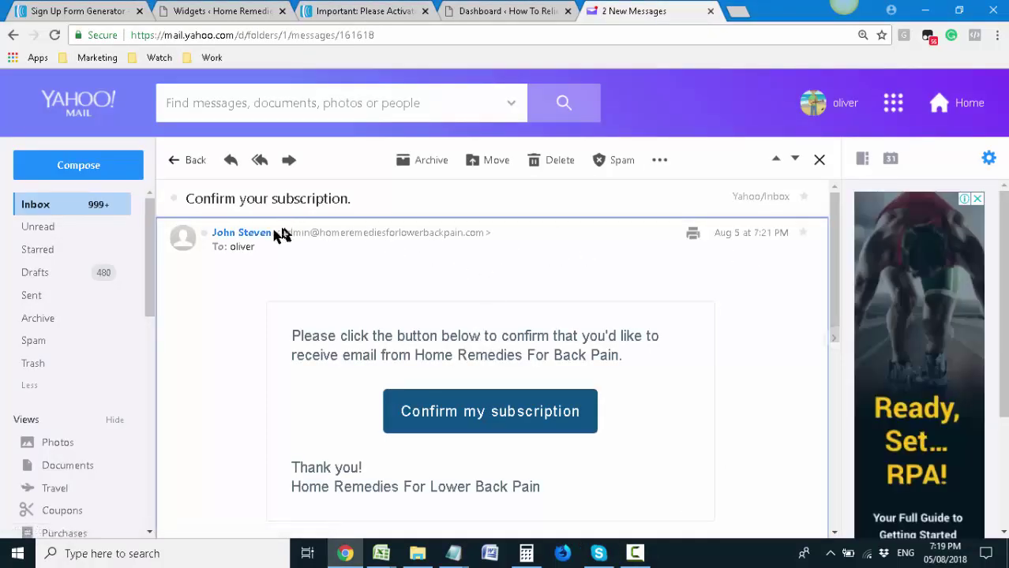
pyautogui.moveTo(246, 237)
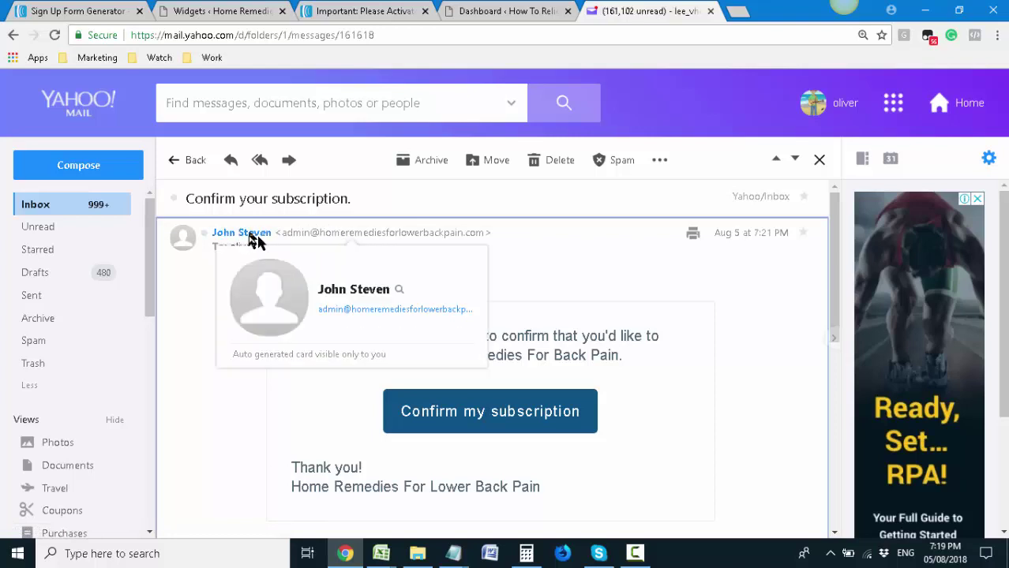
pyautogui.scroll(-2, 552, 355)
pyautogui.scroll(2, 560, 351)
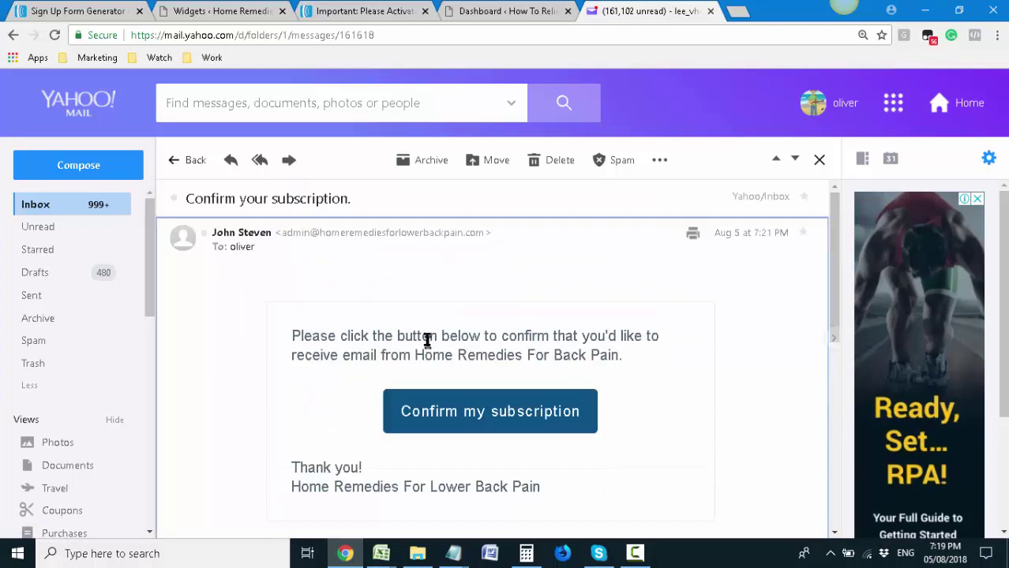
pyautogui.scroll(-1, 426, 343)
pyautogui.moveTo(440, 263); pyautogui.dragTo(621, 275)
pyautogui.click(621, 275)
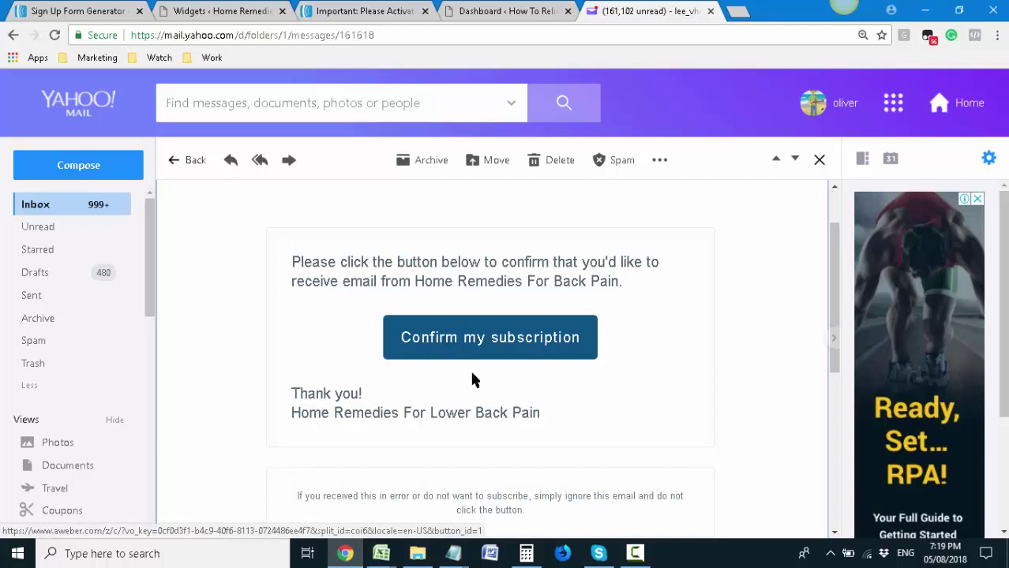
pyautogui.scroll(1, 417, 304)
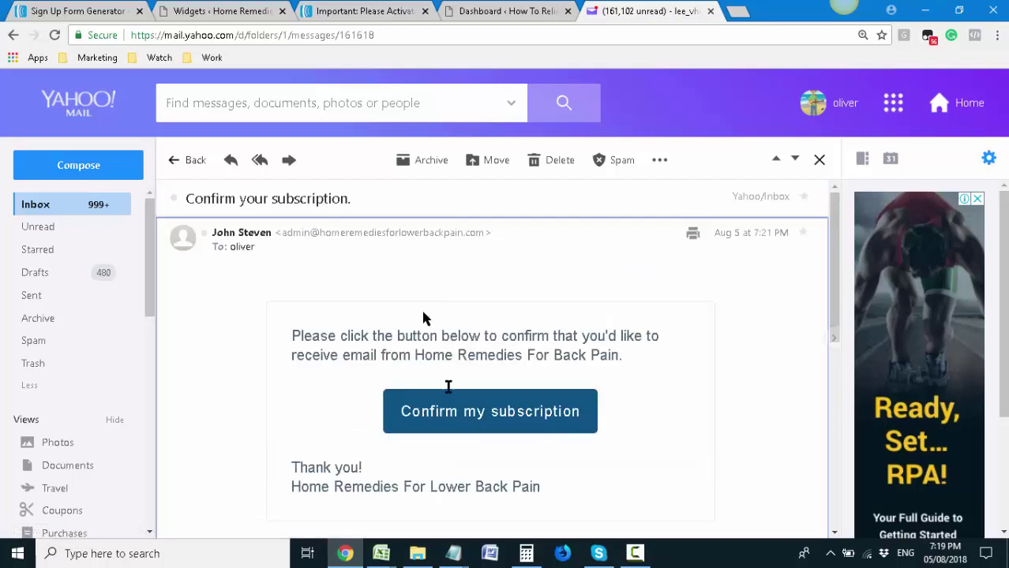
pyautogui.click(456, 424)
# Confirm the test subscription via the email link and return to the site's front page
pyautogui.click(473, 419)
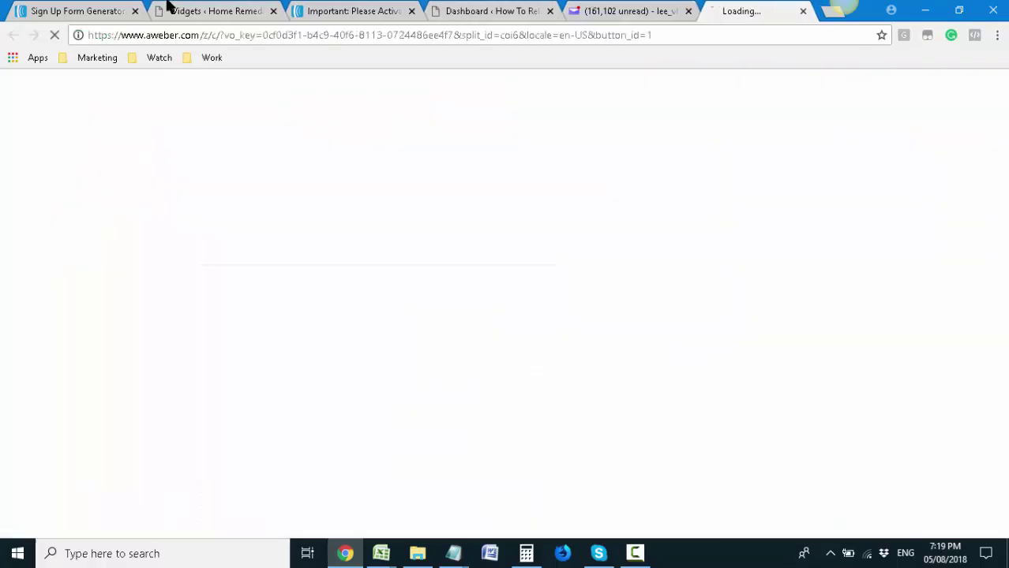
pyautogui.click(316, 8)
pyautogui.click(12, 35)
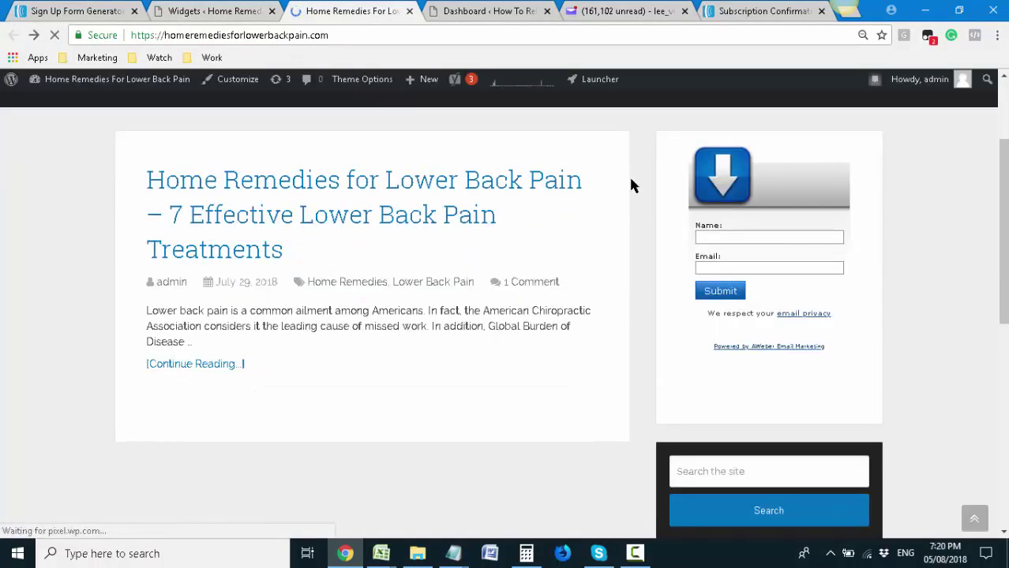
# Recheck the live sidebar form, then go back to the AWeber Sign Up Form Generator
pyautogui.scroll(1, 631, 185)
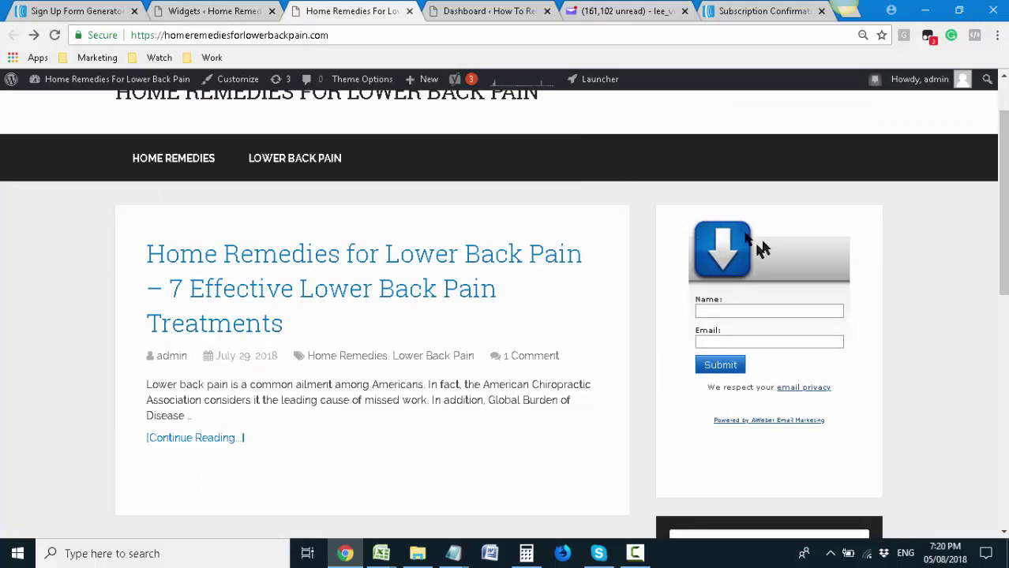
pyautogui.click(738, 311)
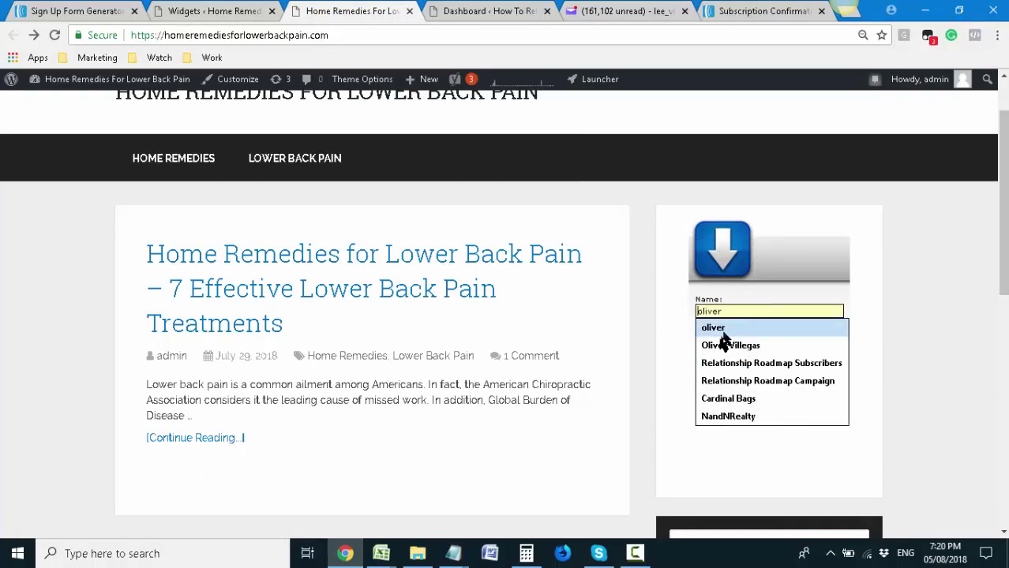
pyautogui.click(659, 343)
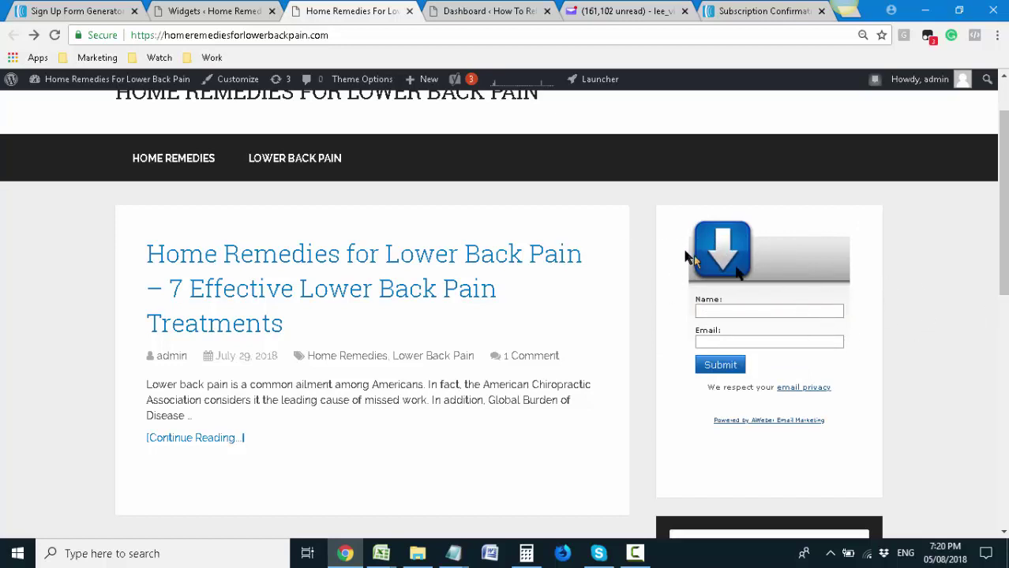
pyautogui.click(71, 9)
pyautogui.scroll(2, 357, 254)
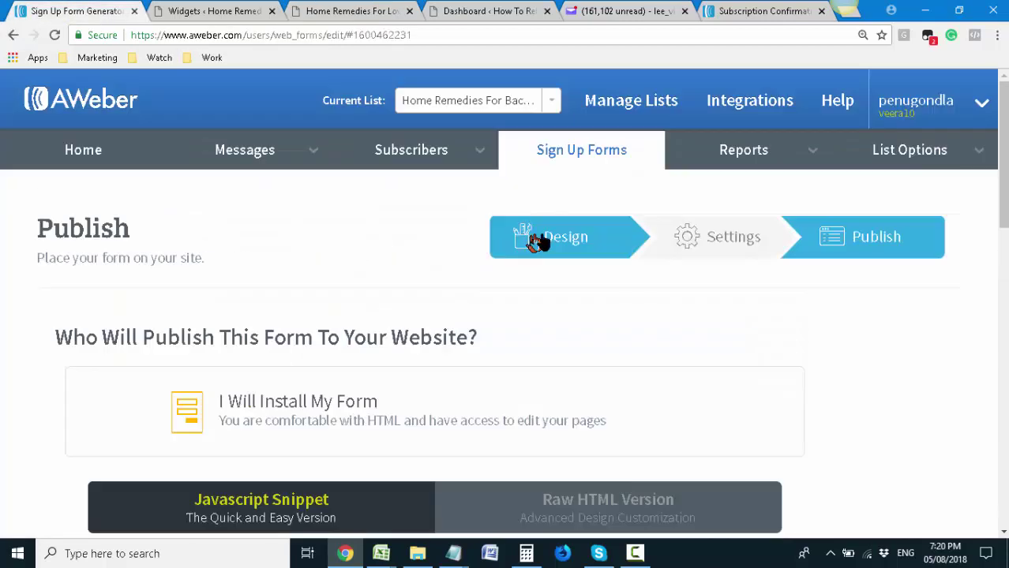
# Return to designing the AWeber form and insert a new TEXT element
pyautogui.click(541, 241)
pyautogui.scroll(-2, 548, 245)
pyautogui.scroll(-4, 549, 245)
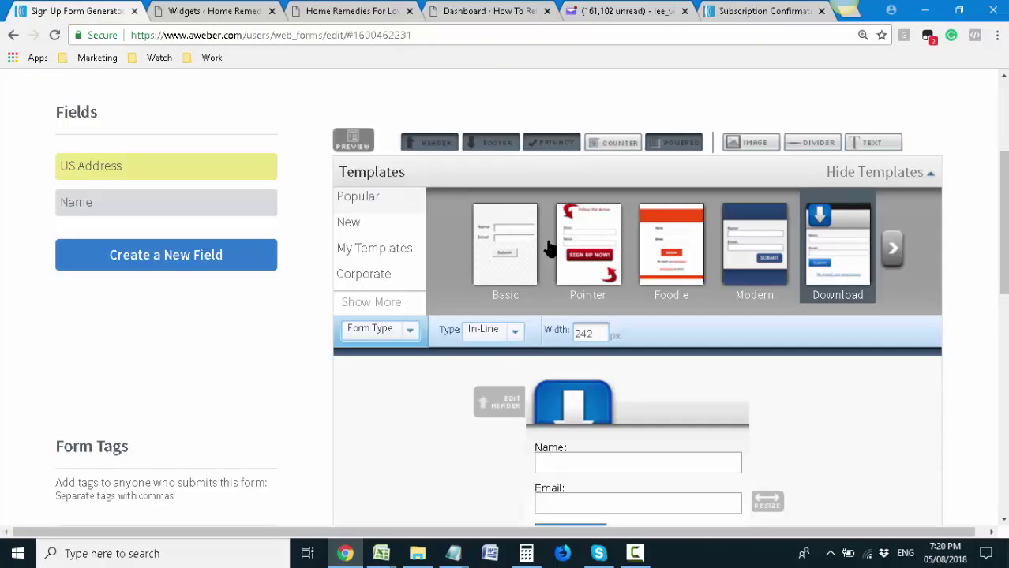
pyautogui.scroll(1, 547, 247)
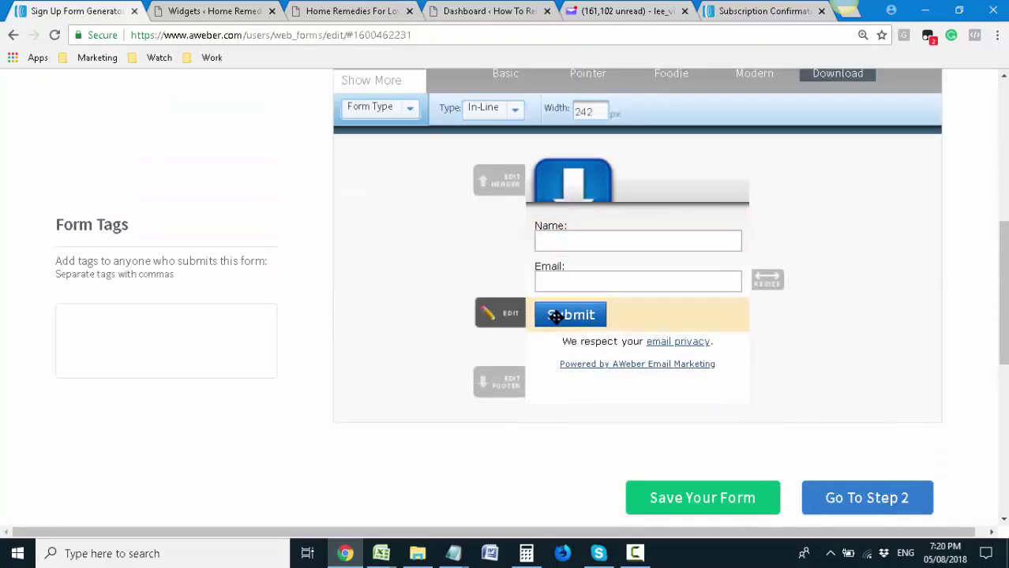
pyautogui.scroll(3, 557, 315)
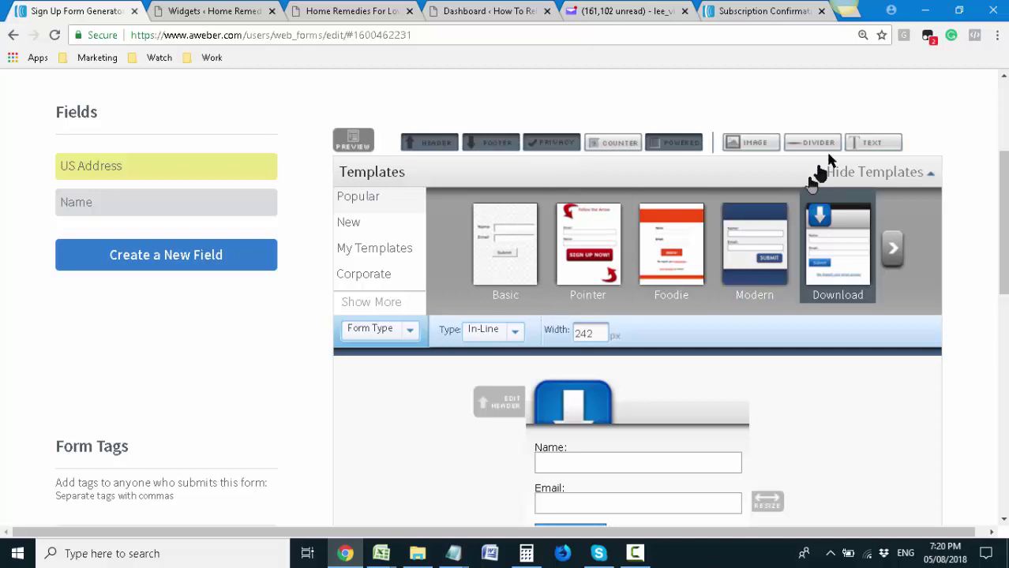
pyautogui.click(856, 144)
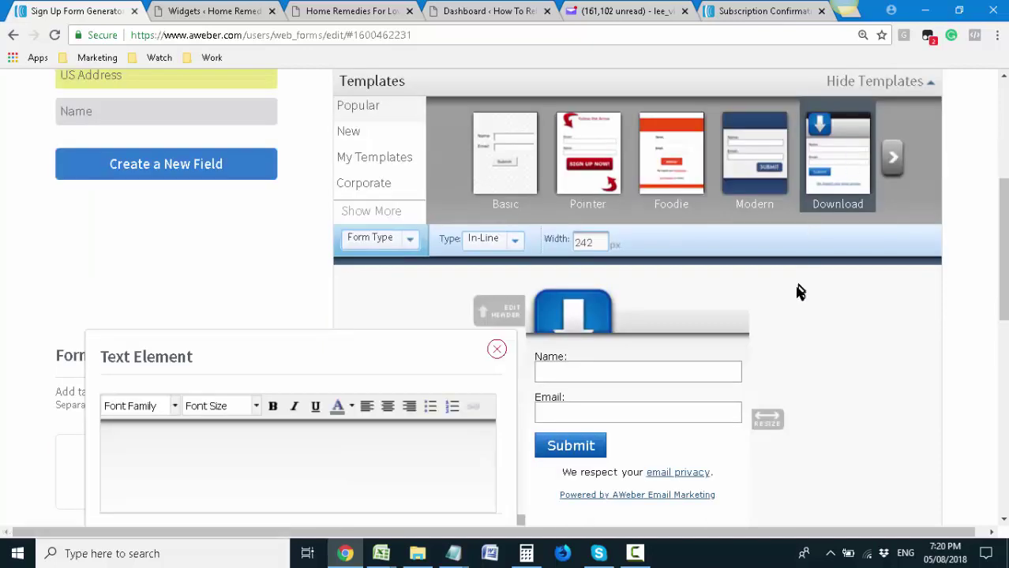
pyautogui.scroll(-1, 795, 291)
pyautogui.scroll(-1, 798, 294)
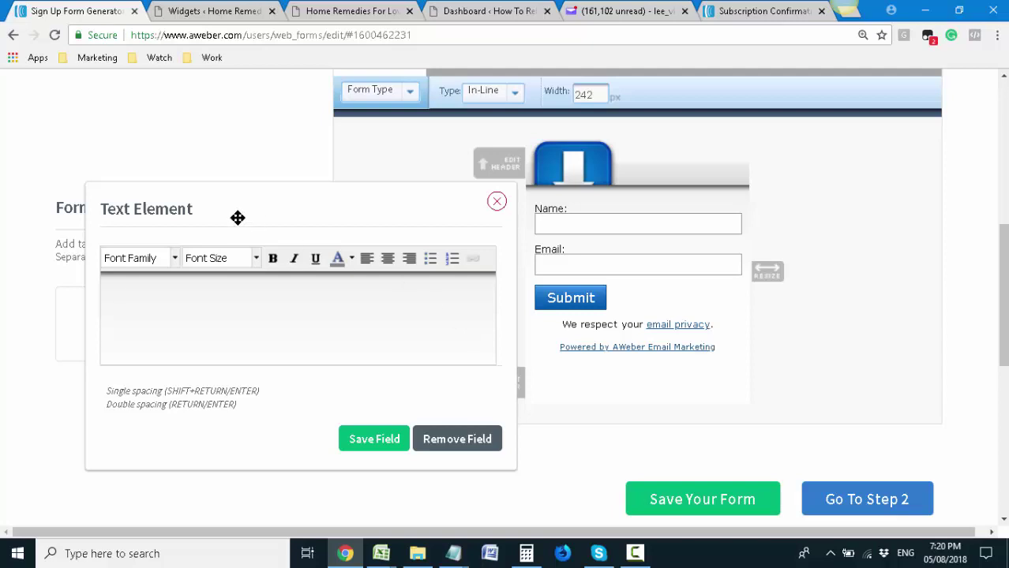
# Type the headline 'Find Out How To Get Rid Of Back Pain With 20 Minutes A Day'
pyautogui.click(165, 287)
pyautogui.write('Find')
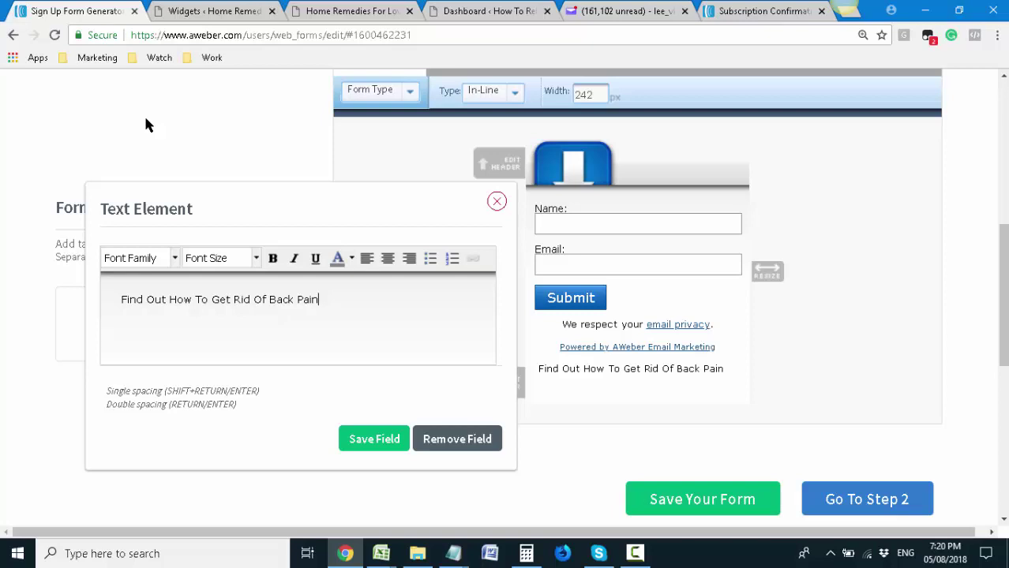
pyautogui.write('n Le')
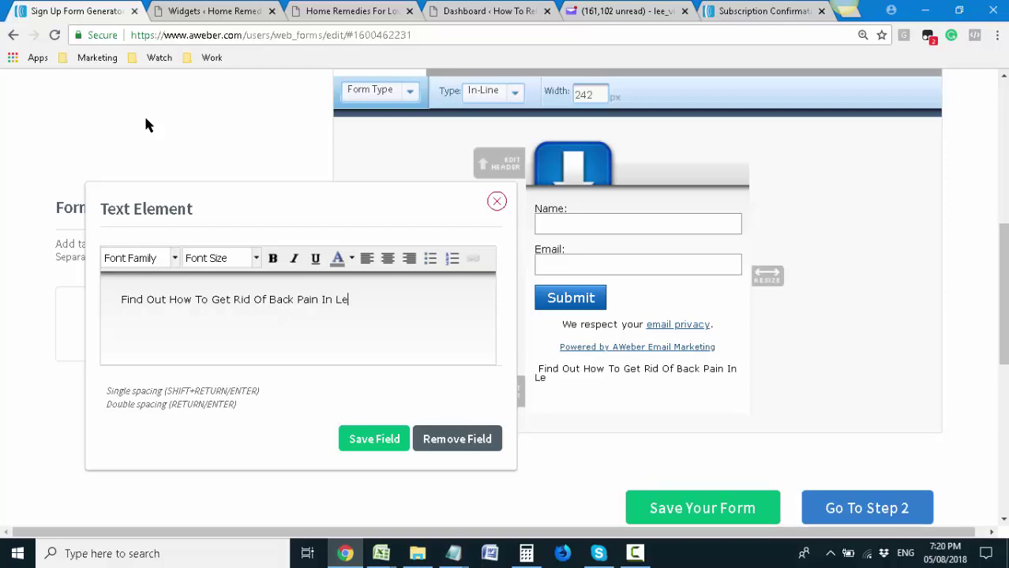
pyautogui.press('BackSpace')
pyautogui.press('BackSpace')
pyautogui.press('BackSpace')
pyautogui.write('With 20 ')
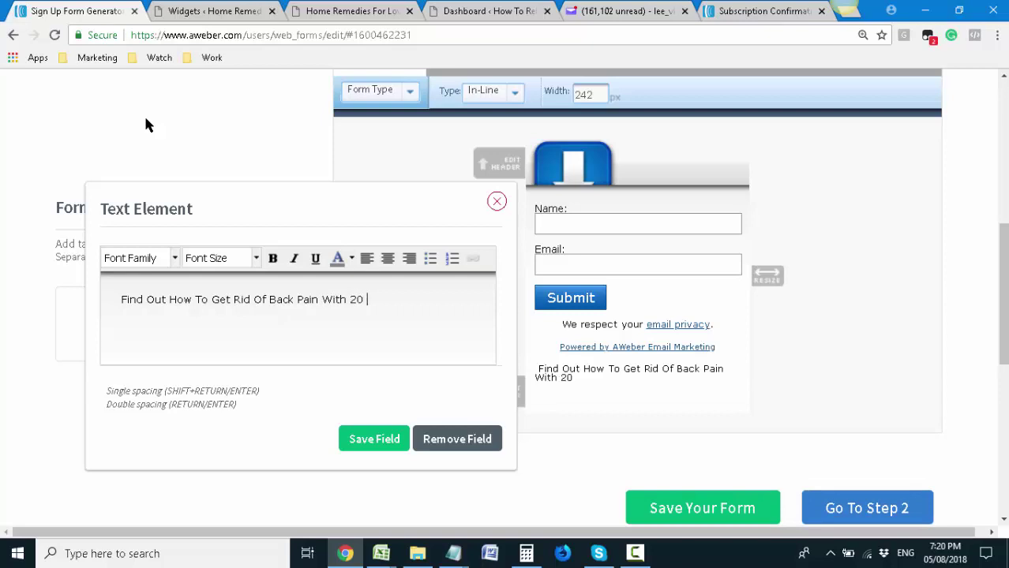
pyautogui.write('Minutes A Day')
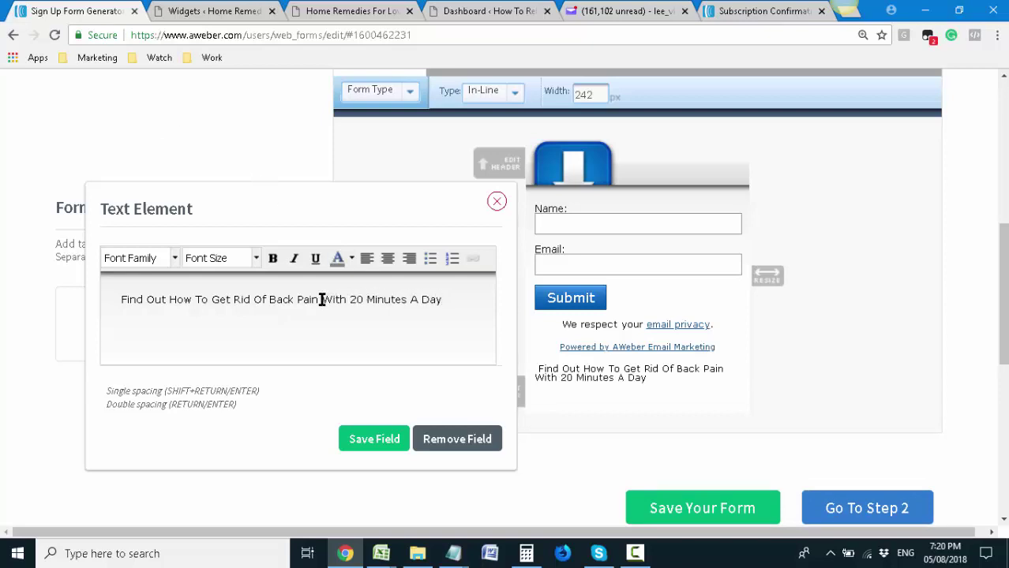
pyautogui.moveTo(321, 299); pyautogui.dragTo(454, 299)
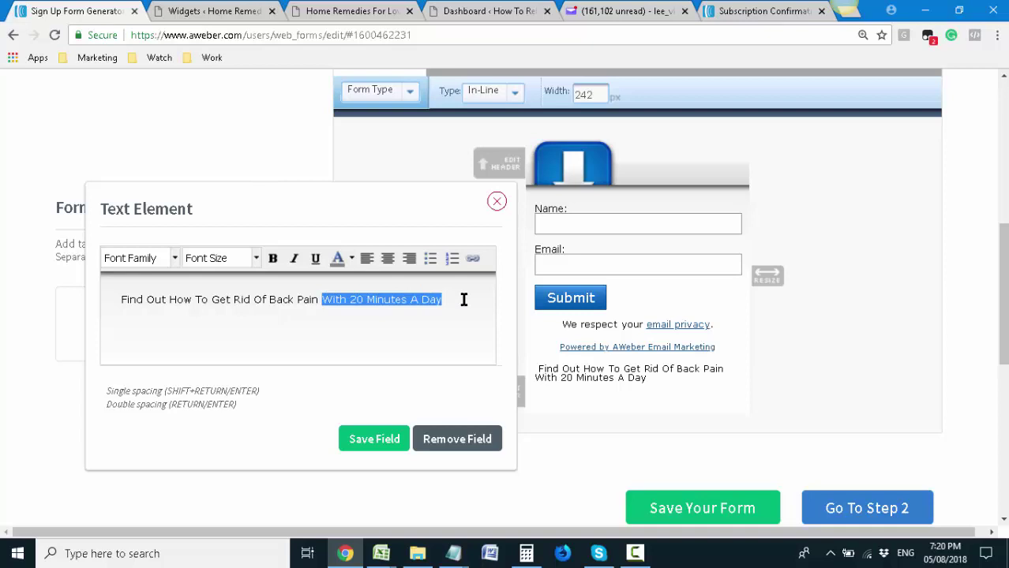
pyautogui.click(464, 299)
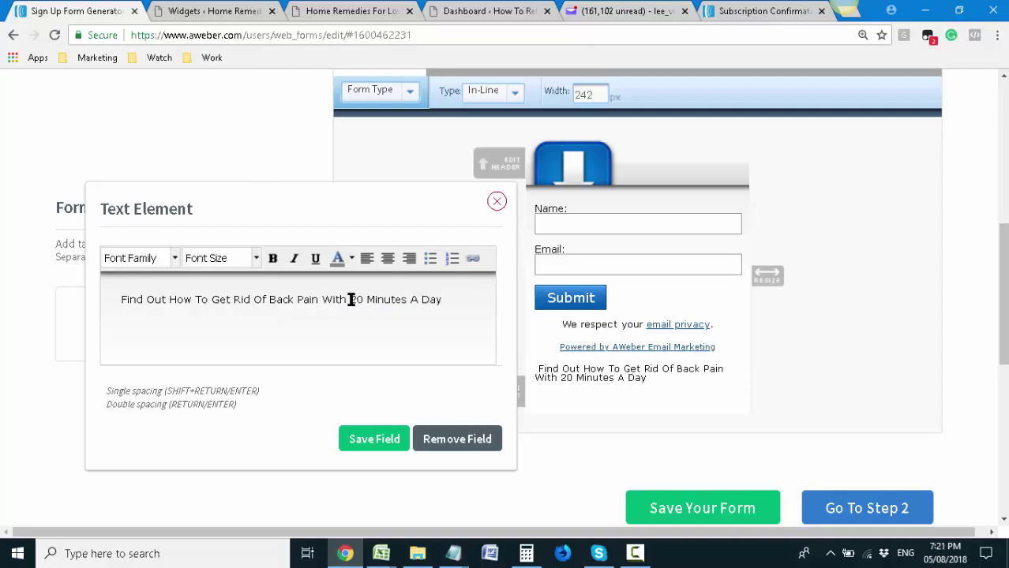
pyautogui.moveTo(322, 299); pyautogui.dragTo(444, 302)
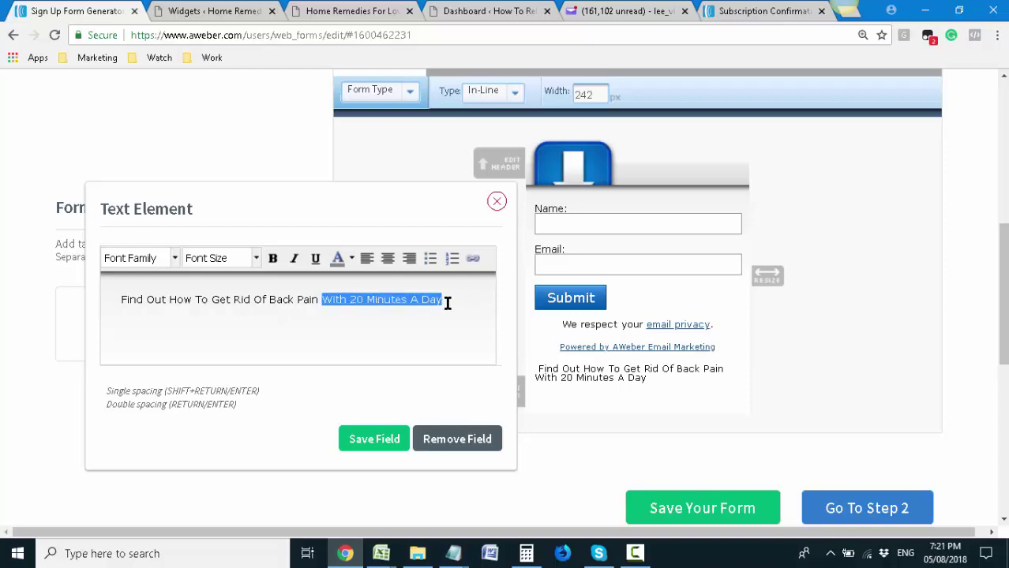
pyautogui.click(447, 303)
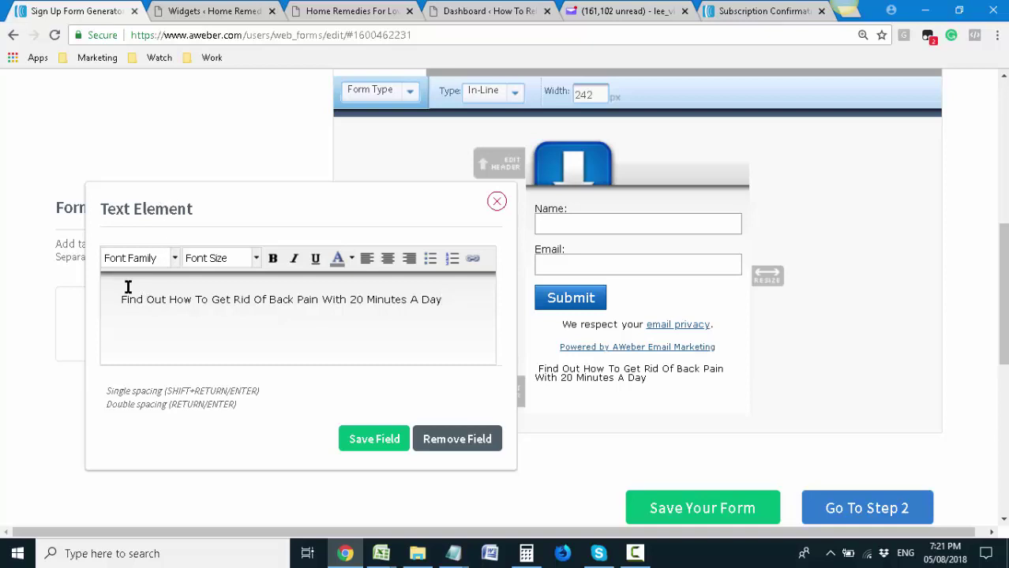
# Save the headline element and drag it above the Name field
pyautogui.click(364, 439)
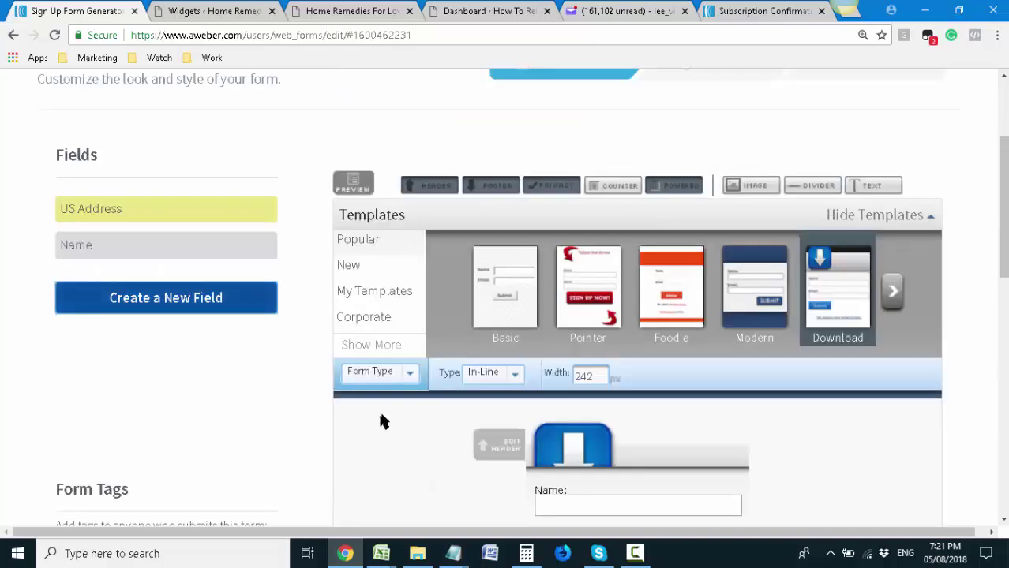
pyautogui.scroll(-3, 377, 427)
pyautogui.moveTo(574, 426); pyautogui.dragTo(634, 284)
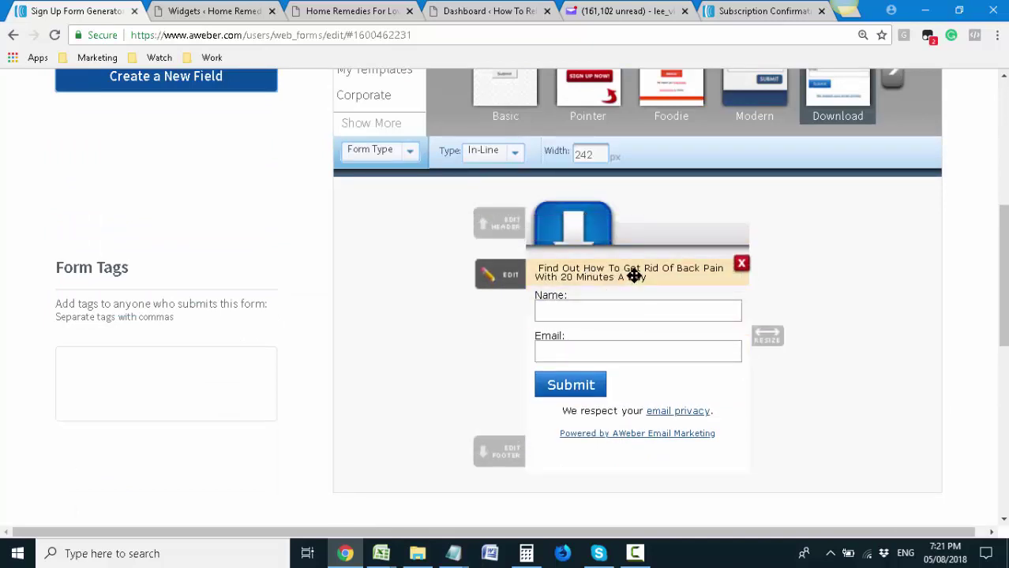
# Make the whole headline bold at 18px font size
pyautogui.click(634, 278)
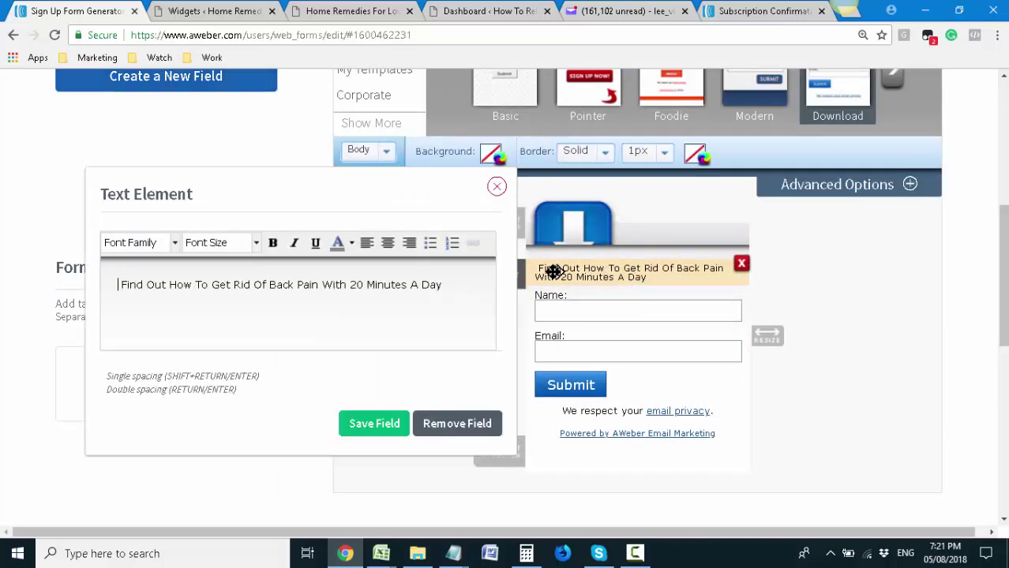
pyautogui.hotkey('ctrl', 'a')
pyautogui.click(255, 243)
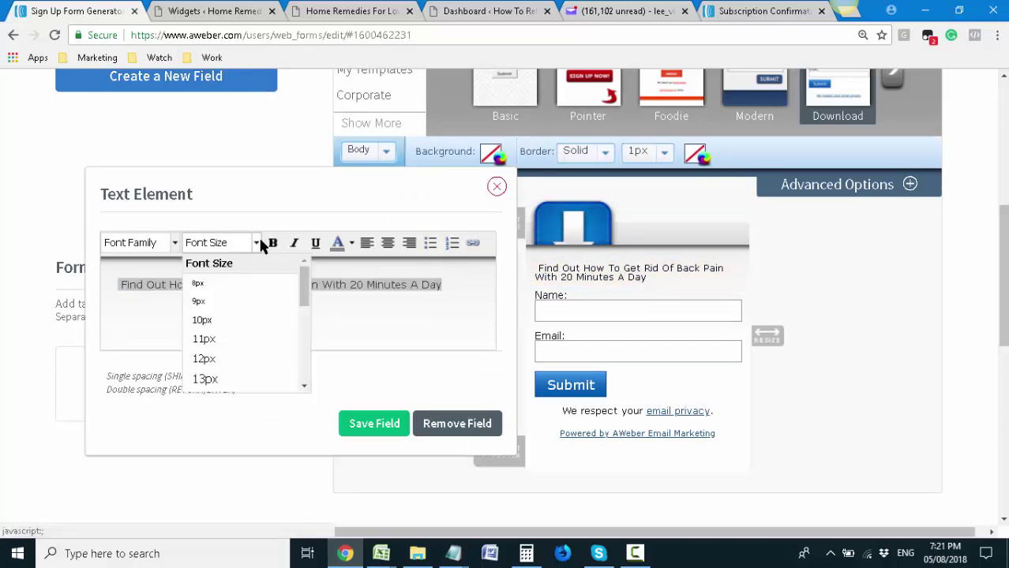
pyautogui.scroll(-5, 237, 355)
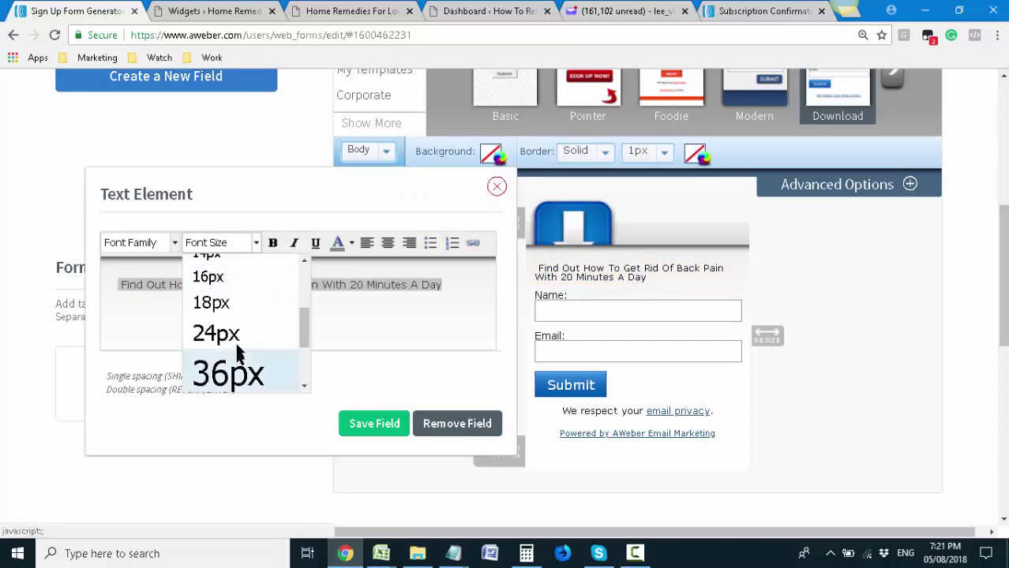
pyautogui.click(241, 306)
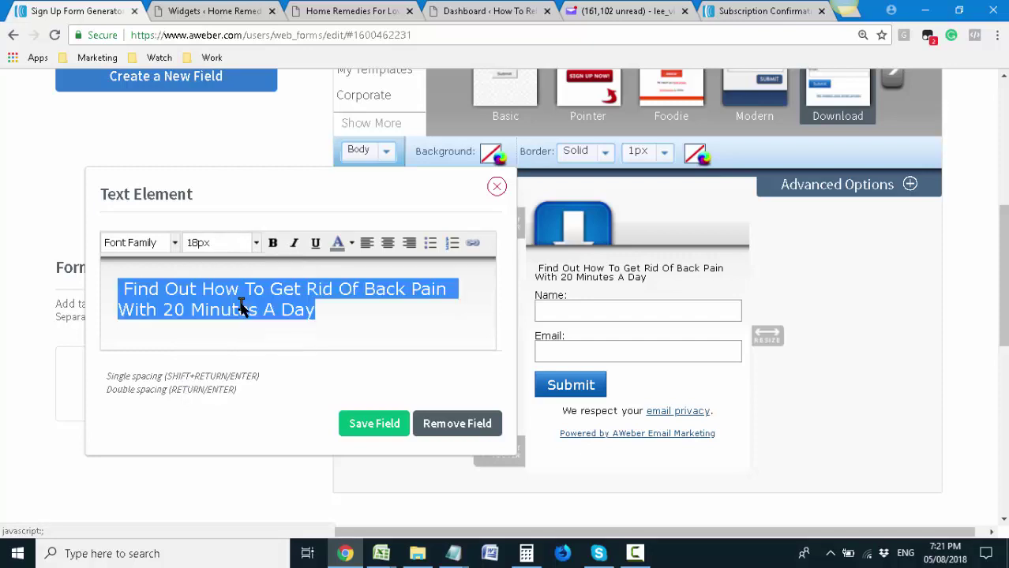
pyautogui.click(255, 242)
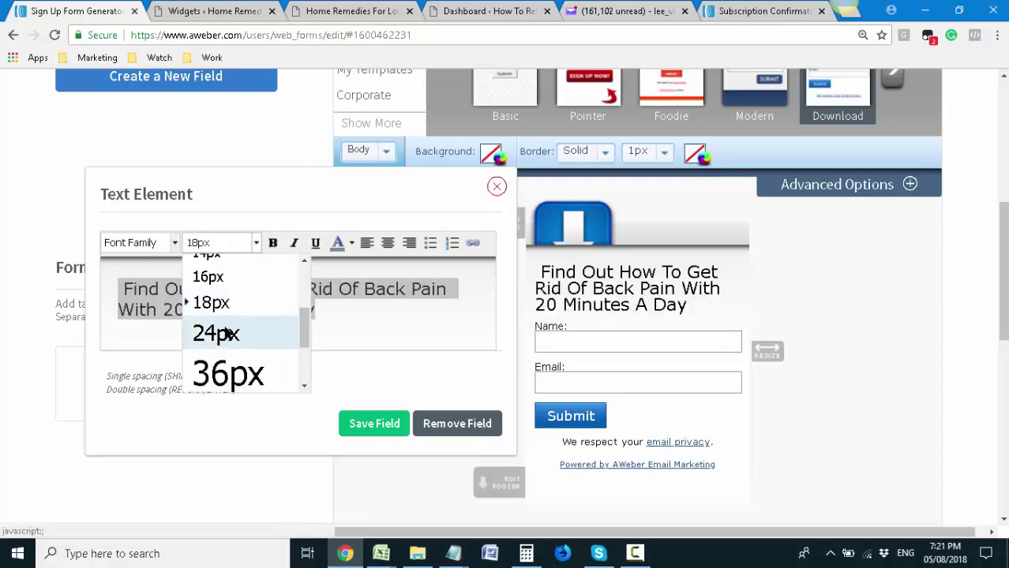
pyautogui.click(216, 332)
pyautogui.click(255, 242)
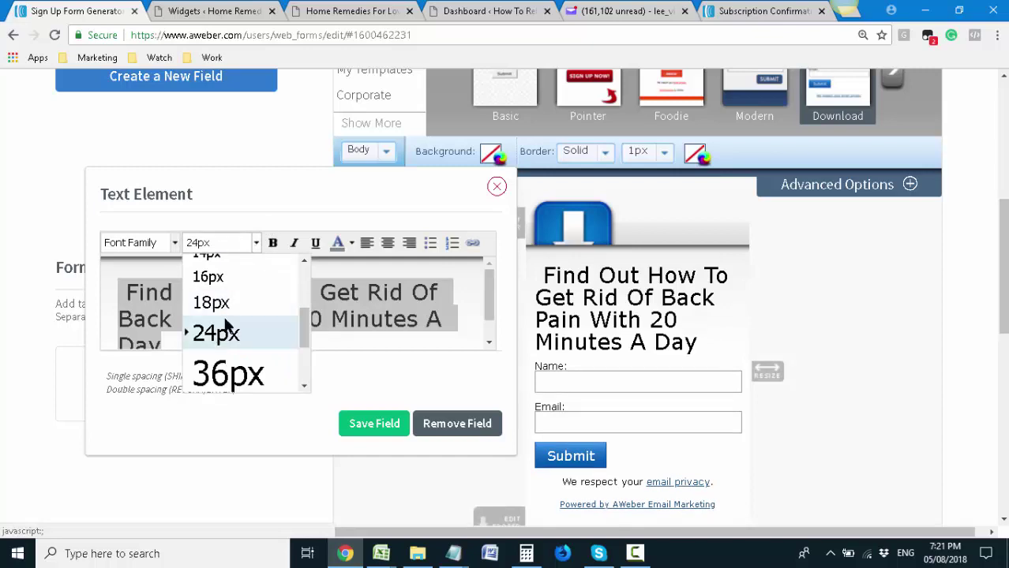
pyautogui.click(209, 302)
pyautogui.click(271, 243)
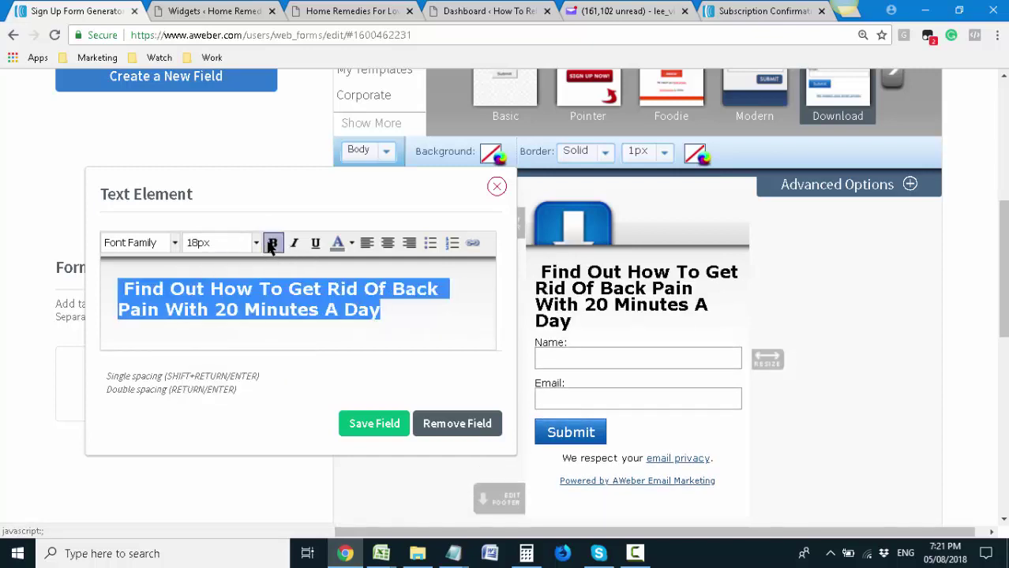
# Reword the headline ending to 'With A Simple 20 Minute-A-Day Exercise'
pyautogui.click(210, 310)
pyautogui.write('A Simple')
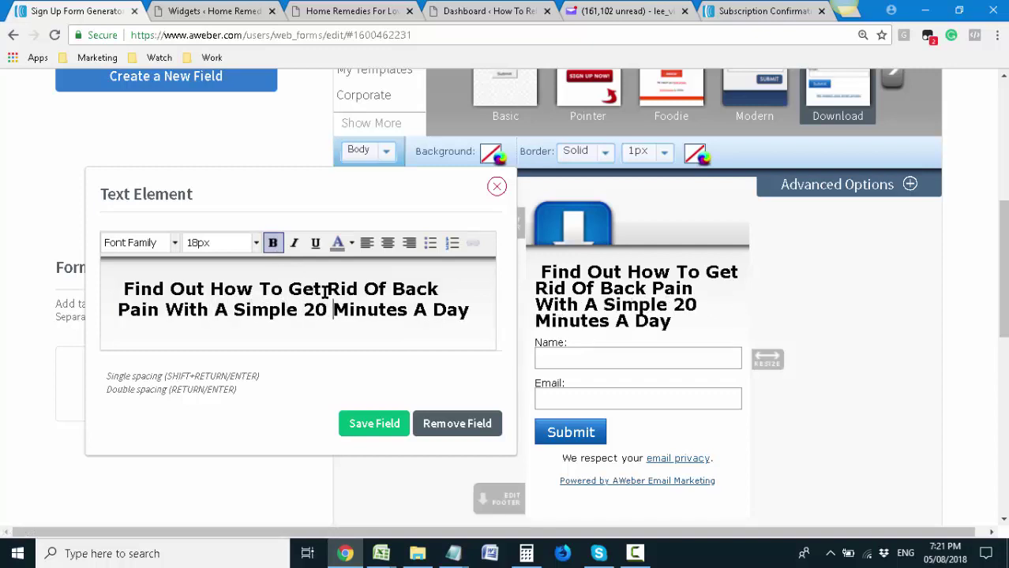
pyautogui.press('BackSpace')
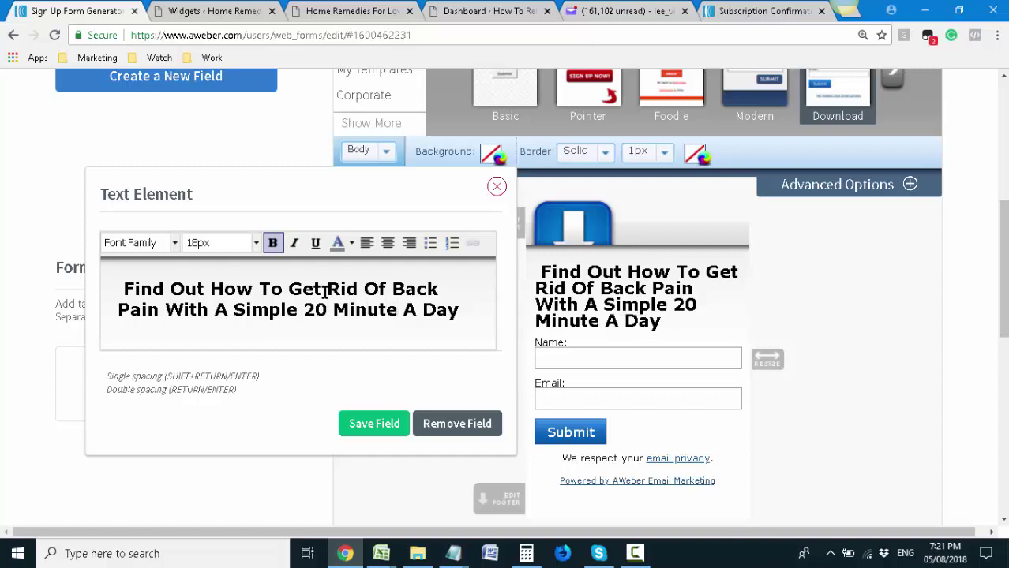
pyautogui.press('Delete')
pyautogui.write('-')
pyautogui.press('Right')
pyautogui.press('Delete')
pyautogui.write('-')
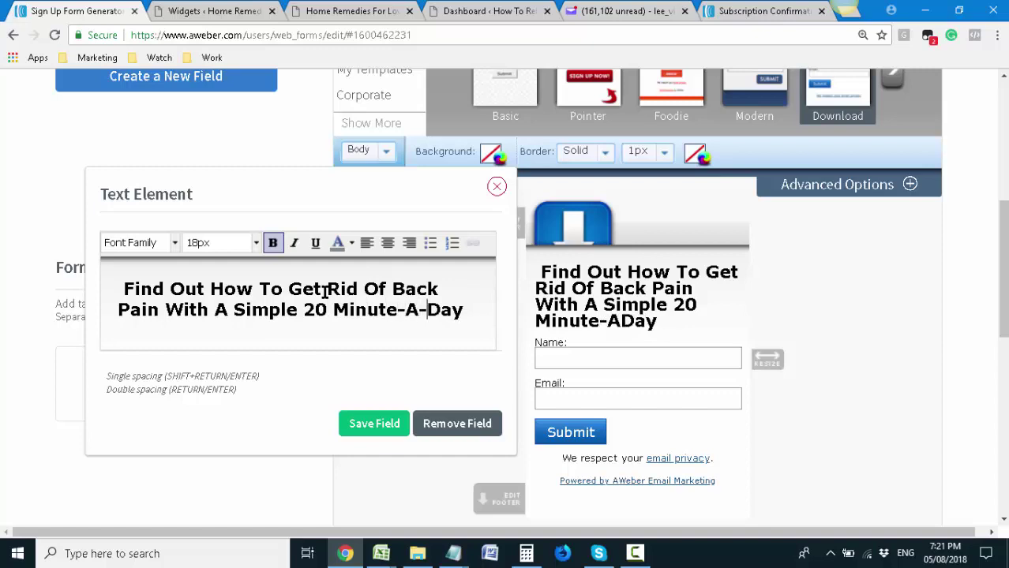
pyautogui.press('Right')
pyautogui.press('Right')
pyautogui.write('Exercise')
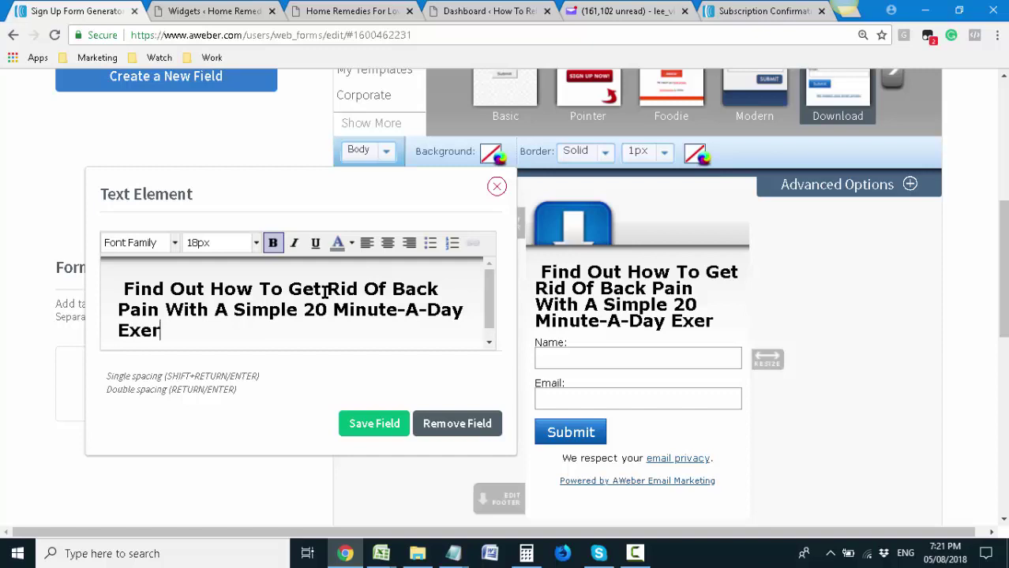
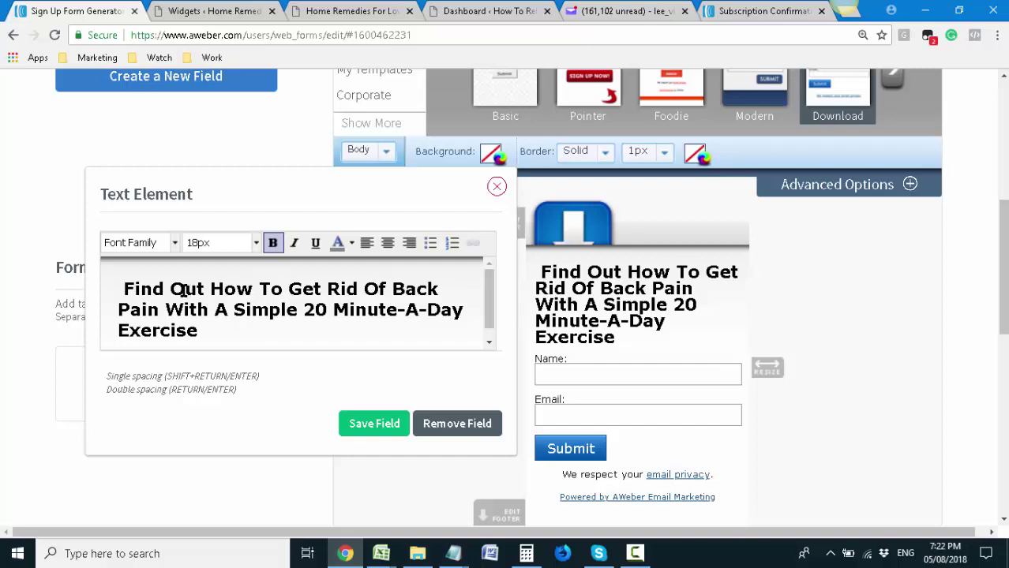
# Prefix the headline with 'FREE DOWNLOAD - ' and save the text field
pyautogui.write('Enter')
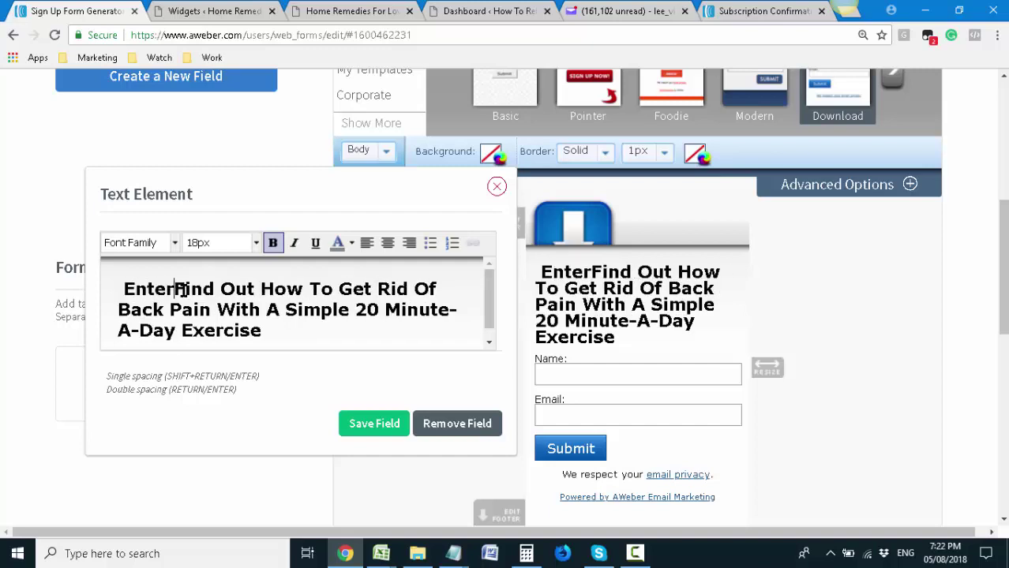
pyautogui.press('BackSpace')
pyautogui.press('BackSpace')
pyautogui.press('BackSpace')
pyautogui.press('BackSpace')
pyautogui.press('BackSpace')
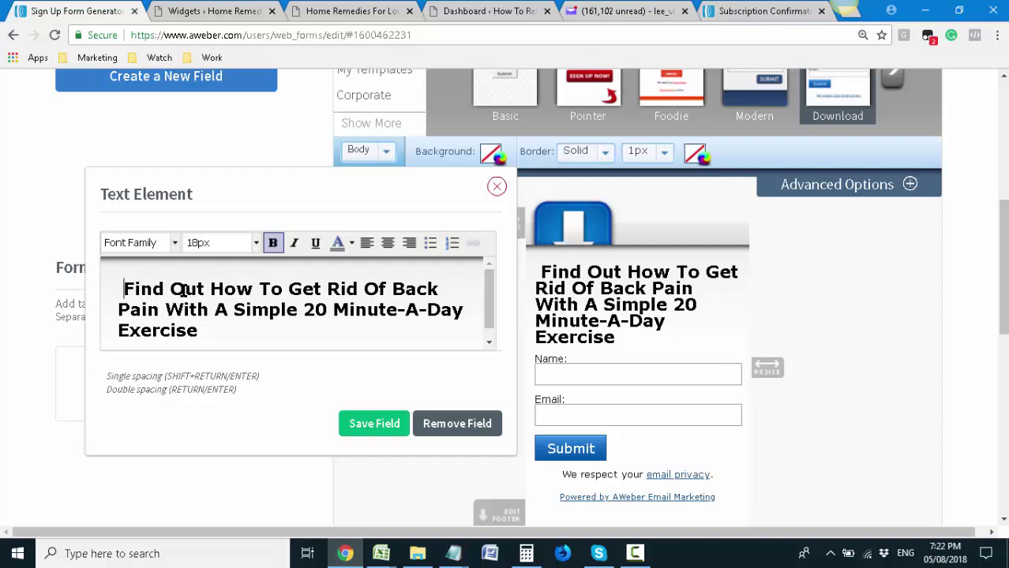
pyautogui.write('FREE')
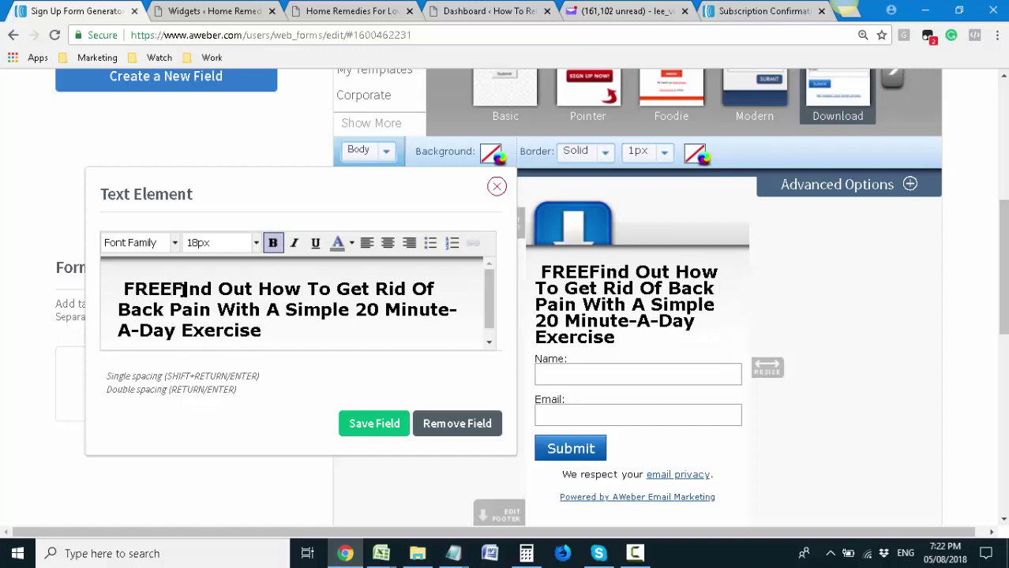
pyautogui.write(' DOWNLOAD -')
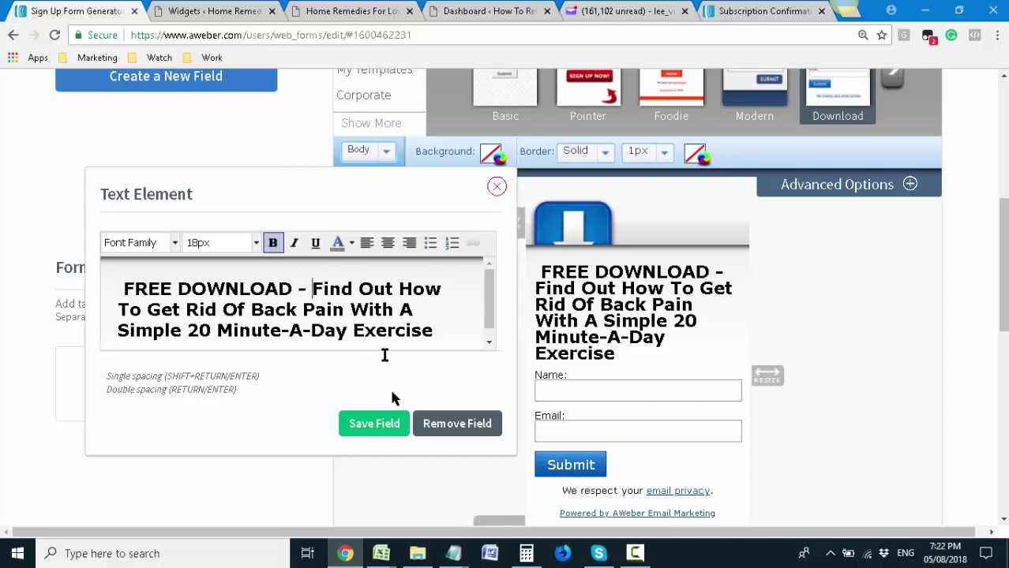
pyautogui.click(391, 426)
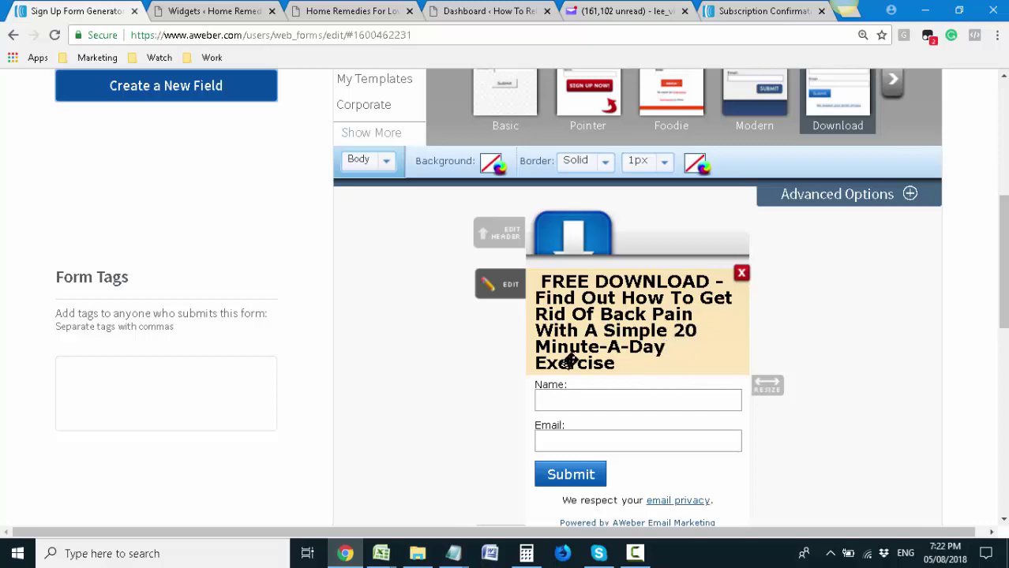
# Save the whole AWeber sign-up form
pyautogui.scroll(-1, 576, 355)
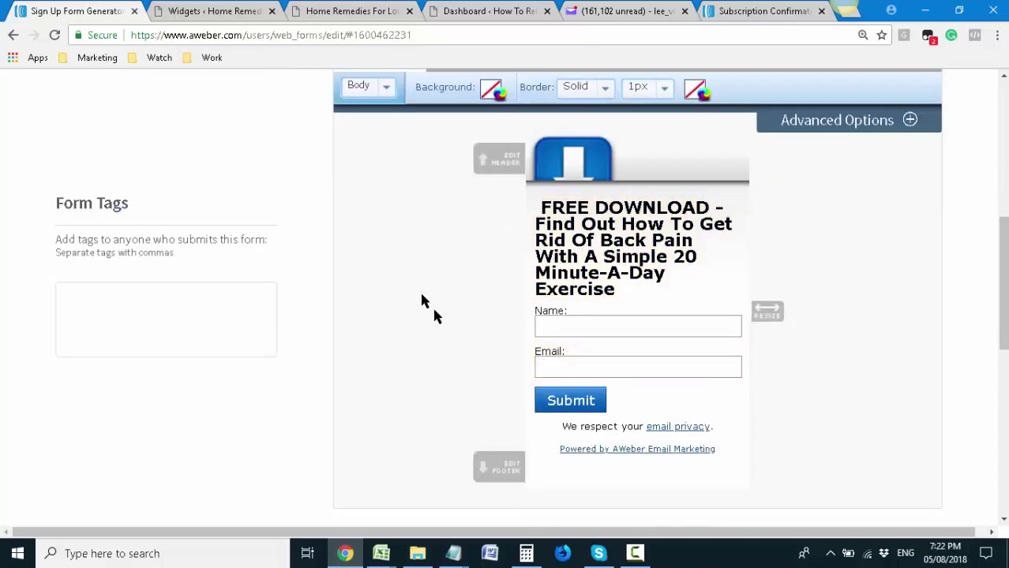
pyautogui.scroll(2, 442, 324)
pyautogui.scroll(-5, 660, 338)
pyautogui.click(687, 288)
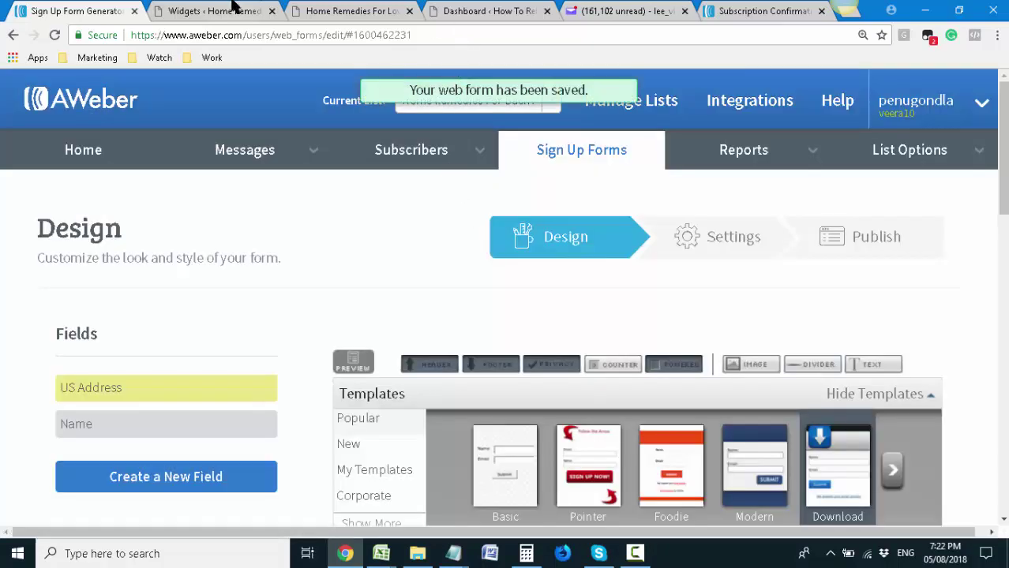
# Reload the blog to confirm the sidebar form shows the FREE DOWNLOAD headline, then return to AWeber
pyautogui.click(316, 8)
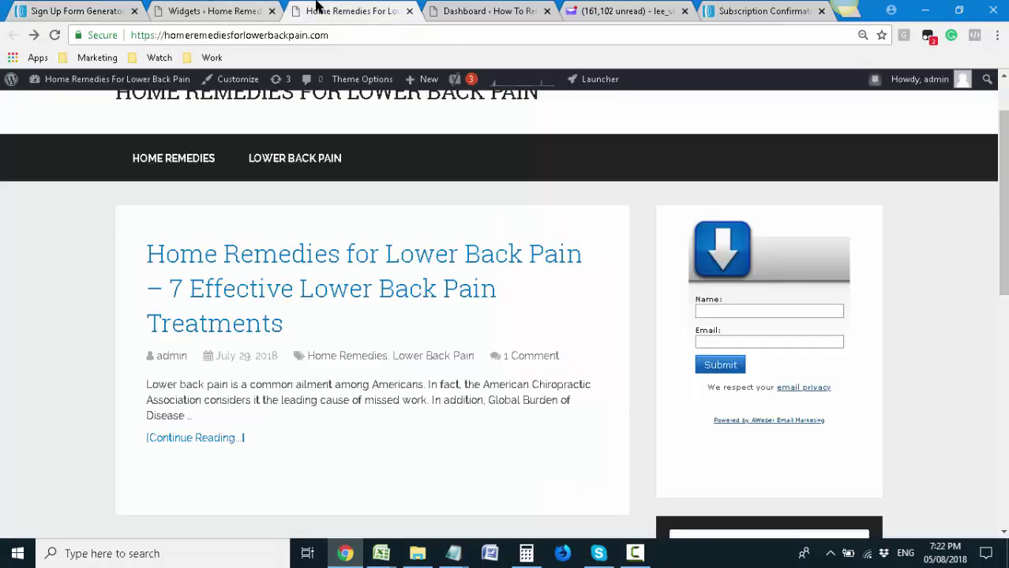
pyautogui.click(360, 35)
pyautogui.press('Return')
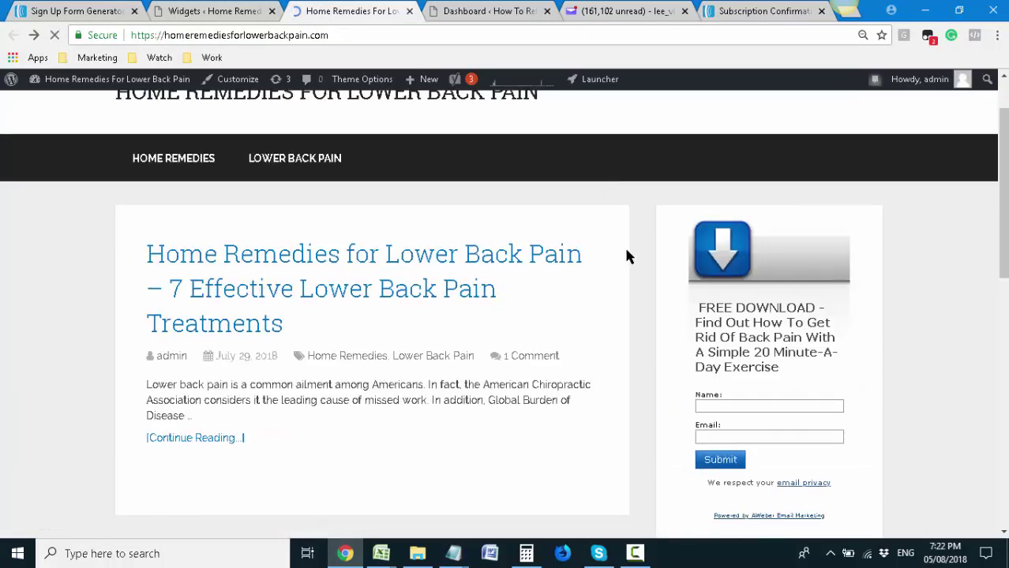
pyautogui.scroll(-1, 627, 256)
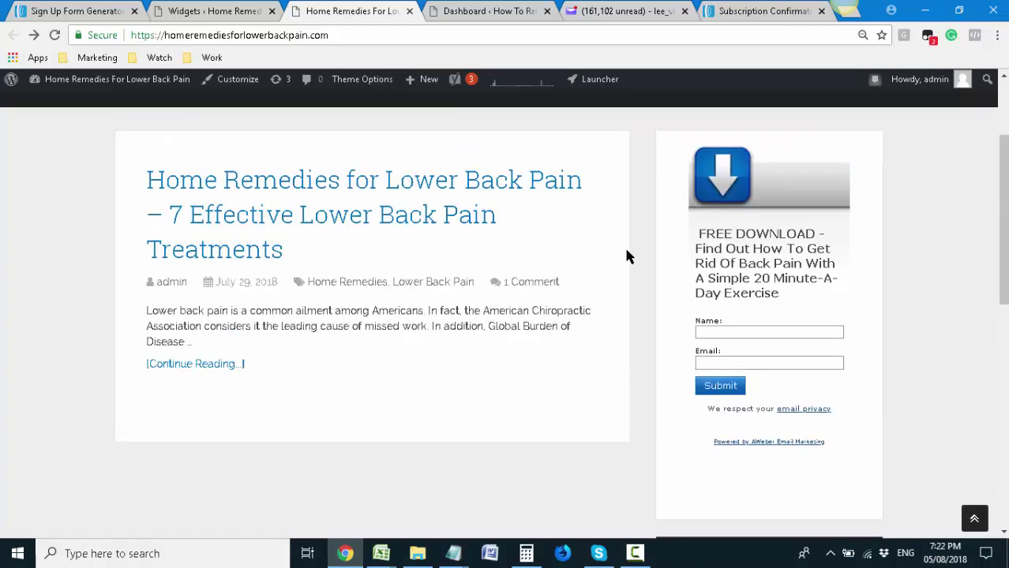
pyautogui.scroll(1, 628, 256)
pyautogui.click(88, 11)
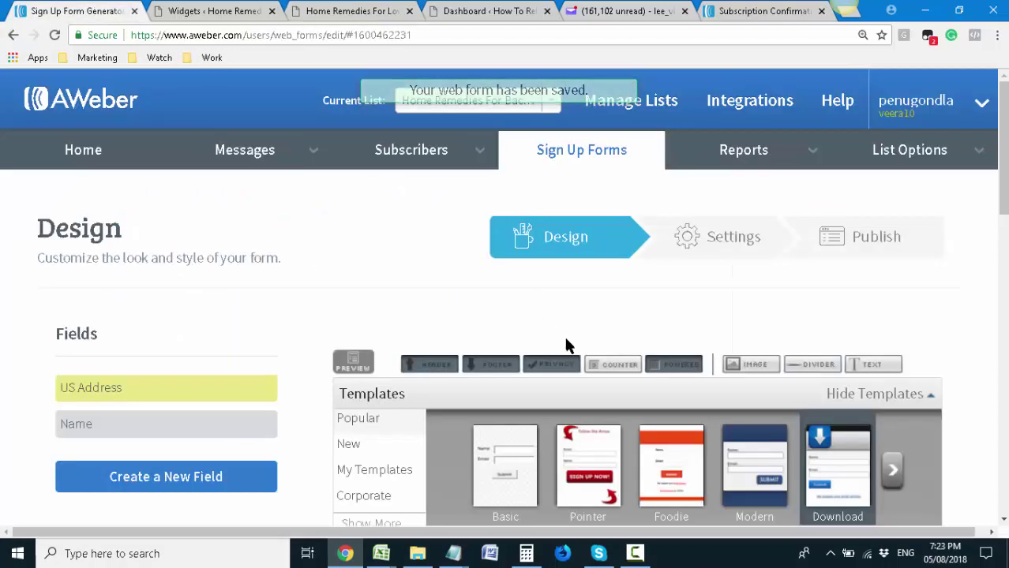
# Recolour the FREE DOWNLOAD headline text navy and save the field
pyautogui.scroll(-5, 565, 345)
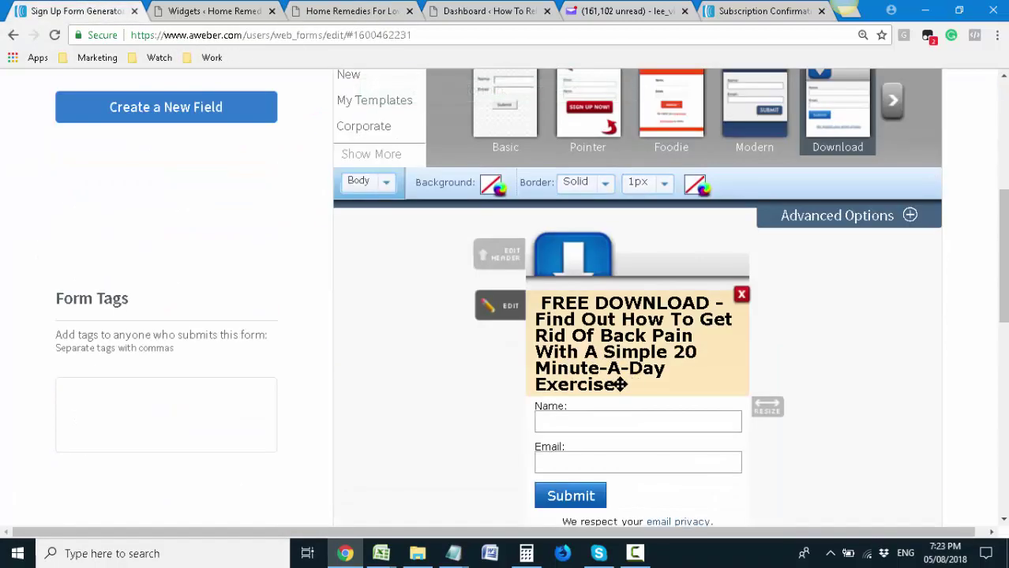
pyautogui.click(551, 324)
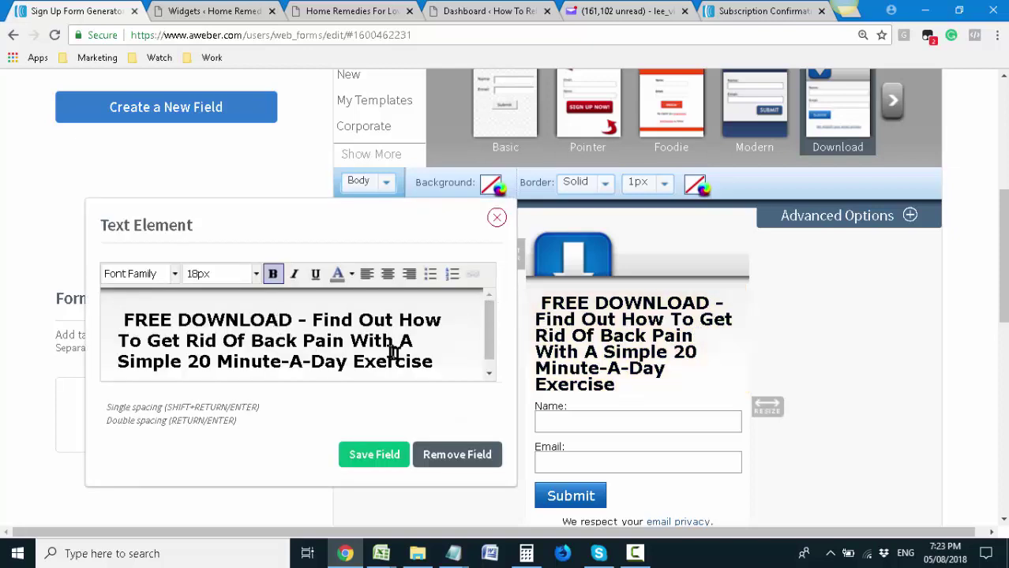
pyautogui.moveTo(443, 361)
pyautogui.mouseDown()
pyautogui.moveTo(146, 302)
pyautogui.moveTo(433, 363)
pyautogui.mouseUp()
pyautogui.click(124, 318)
pyautogui.click(351, 274)
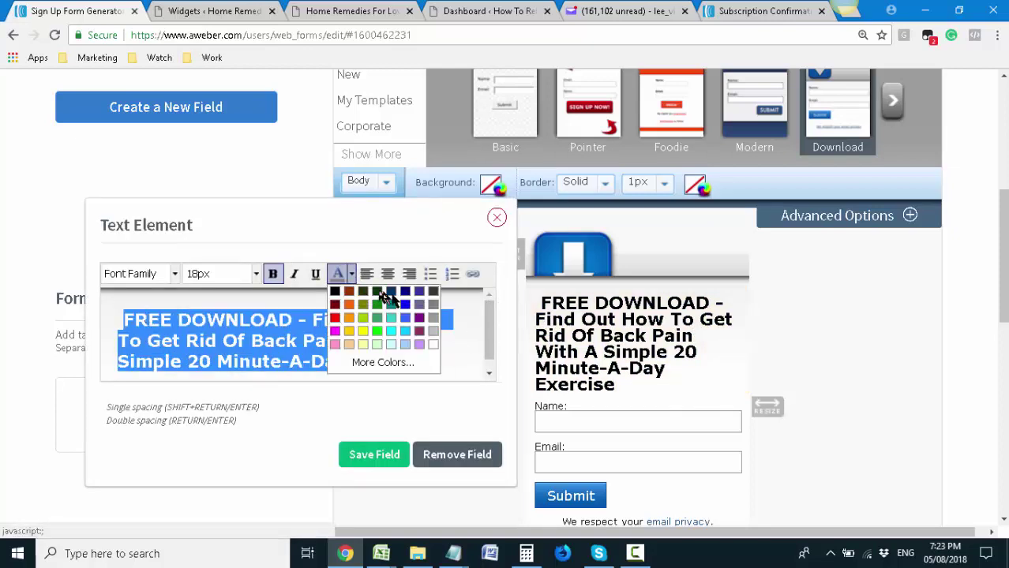
pyautogui.click(419, 293)
pyautogui.click(419, 301)
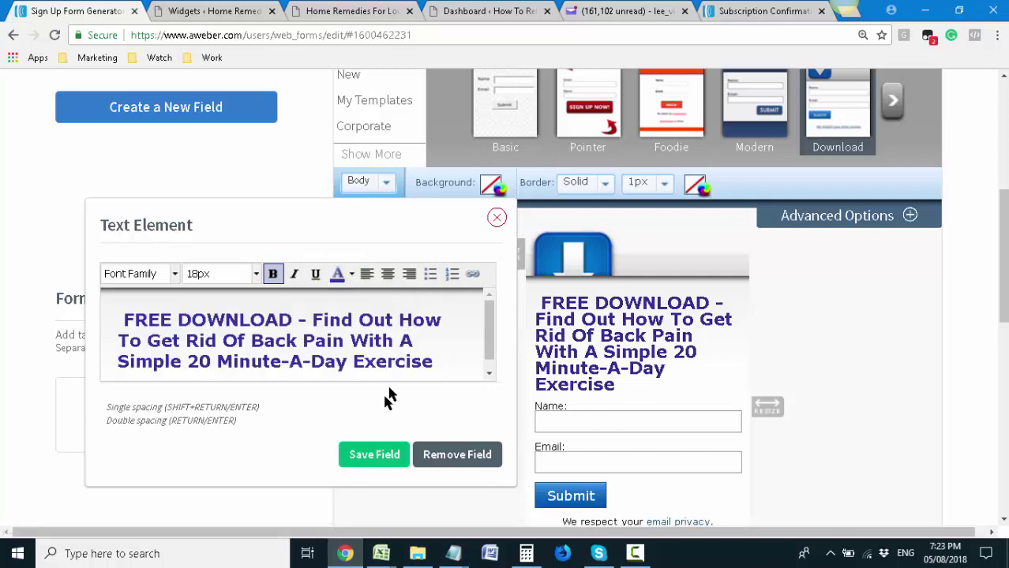
pyautogui.click(378, 458)
# Save the updated sign-up form
pyautogui.scroll(-3, 505, 411)
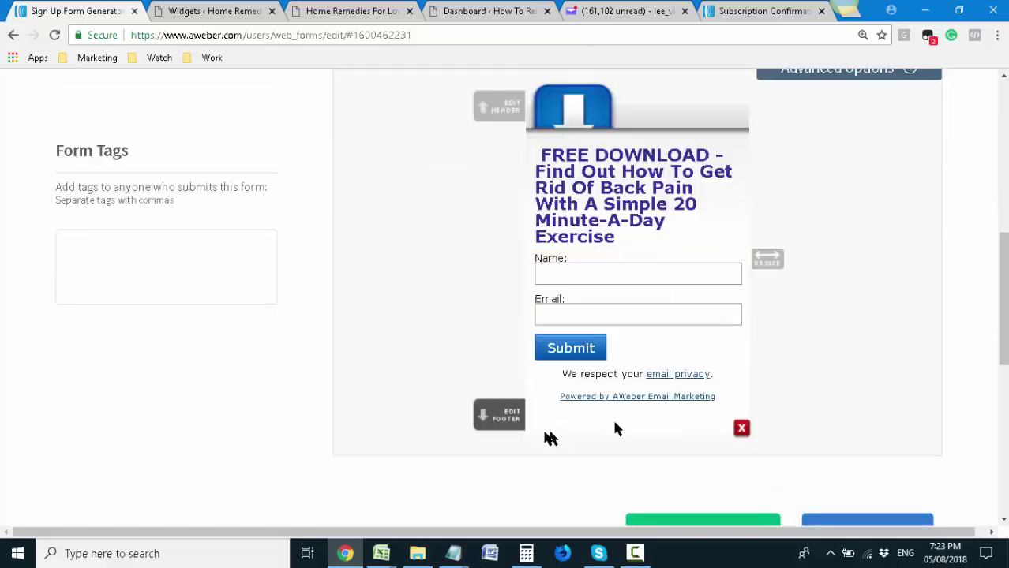
pyautogui.click(715, 458)
pyautogui.click(635, 554)
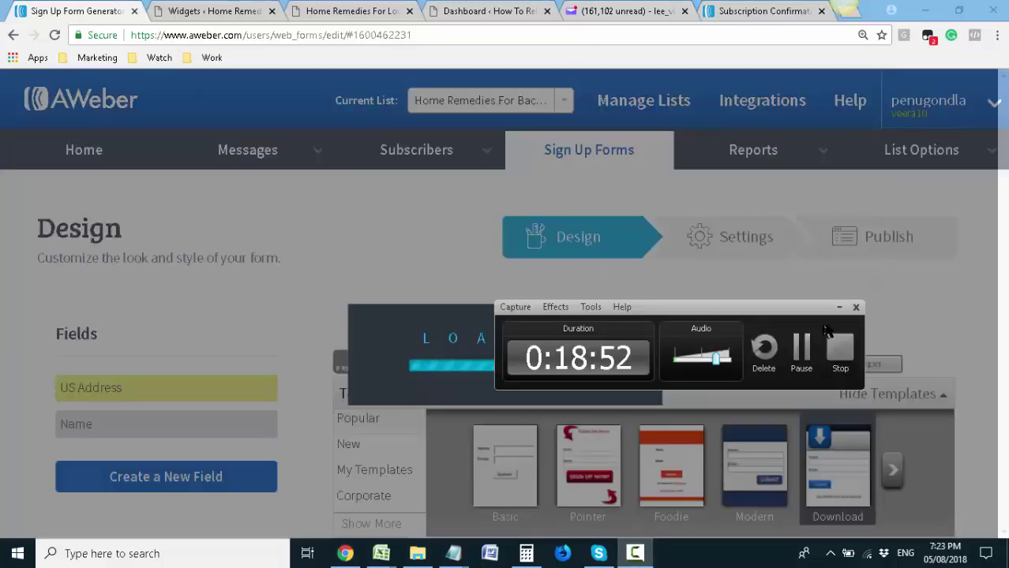
# Reload the live blog page to display the navy headline in the sidebar form
pyautogui.click(847, 303)
pyautogui.scroll(-2, 532, 241)
pyautogui.click(245, 8)
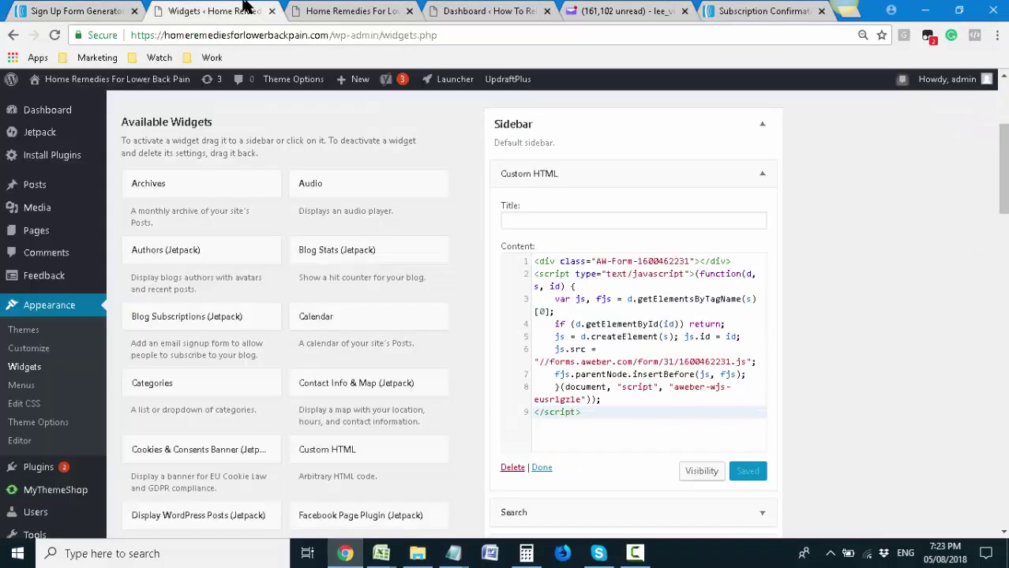
pyautogui.click(398, 11)
pyautogui.press('Return')
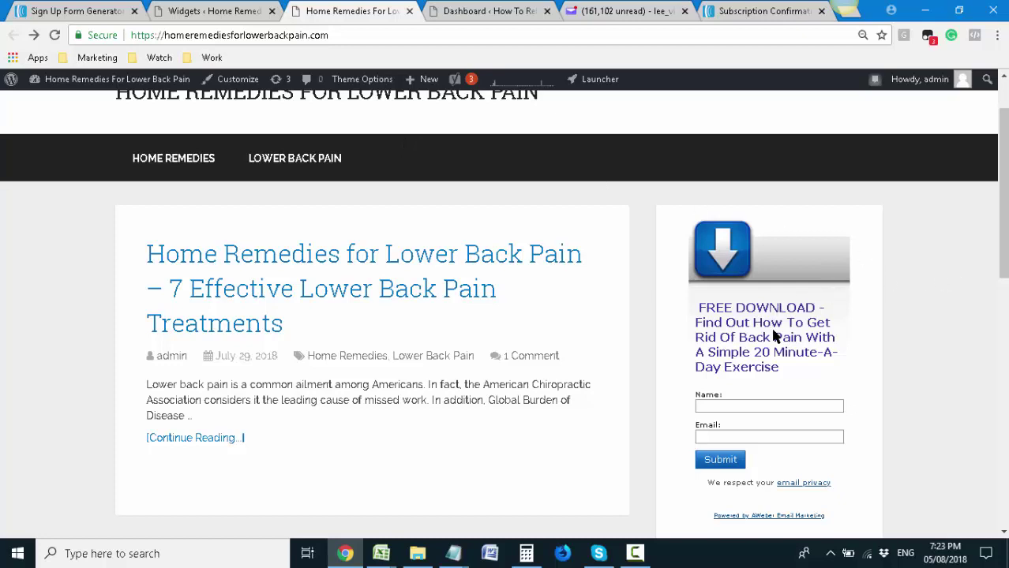
pyautogui.scroll(-2, 775, 337)
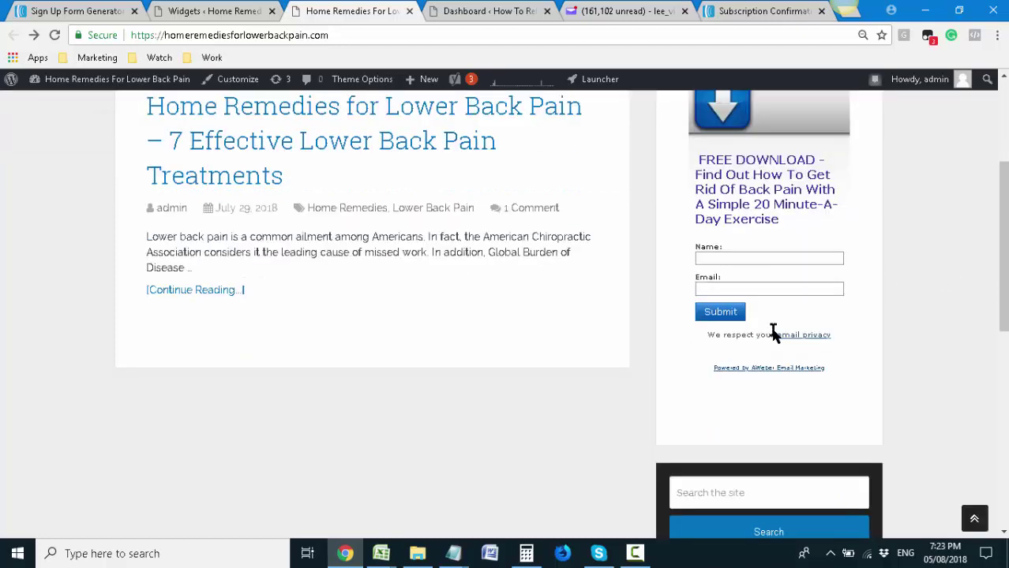
pyautogui.scroll(1, 774, 329)
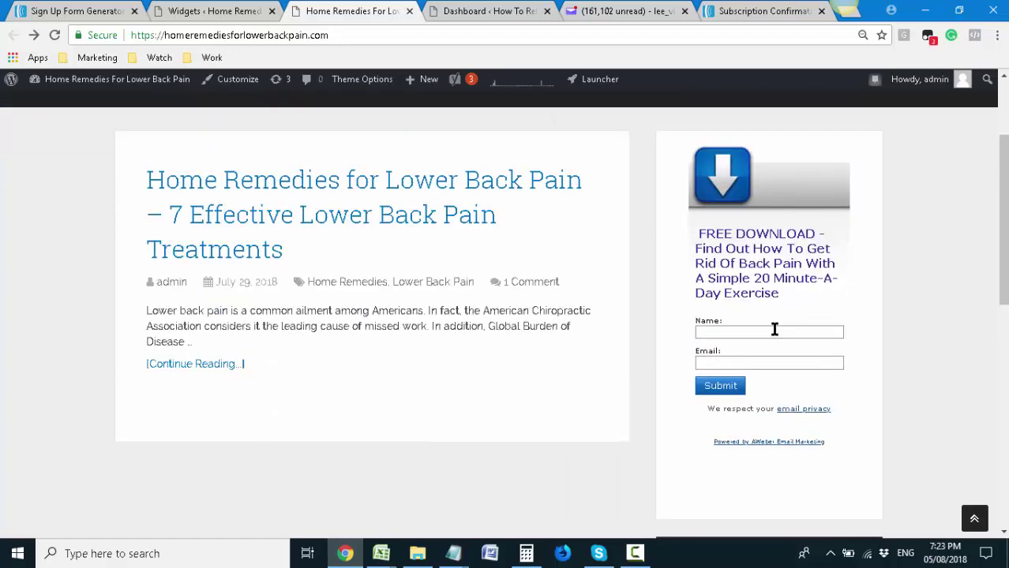
# Reset the blog page zoom to 100% and review the sidebar form
pyautogui.moveTo(728, 319); pyautogui.dragTo(692, 322)
pyautogui.click(631, 320)
pyautogui.hotkey('ctrl', '+')
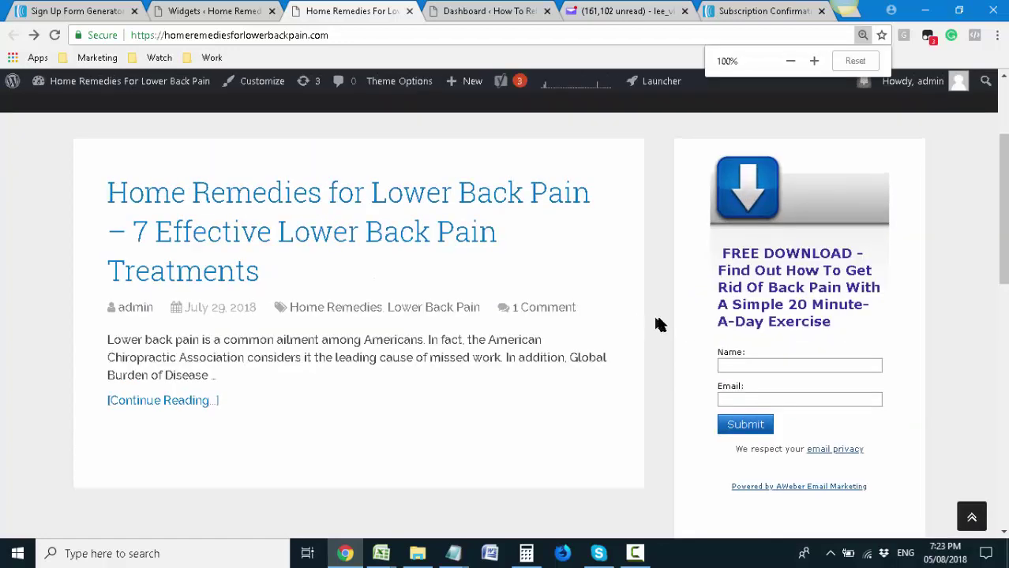
pyautogui.scroll(3, 658, 316)
pyautogui.scroll(-7, 660, 319)
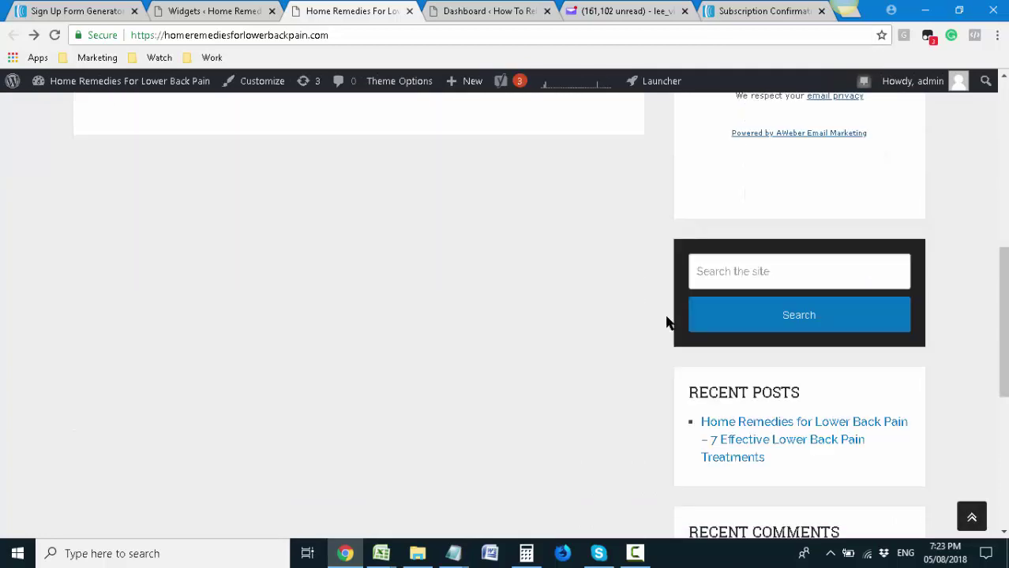
pyautogui.scroll(6, 669, 320)
pyautogui.scroll(1, 687, 313)
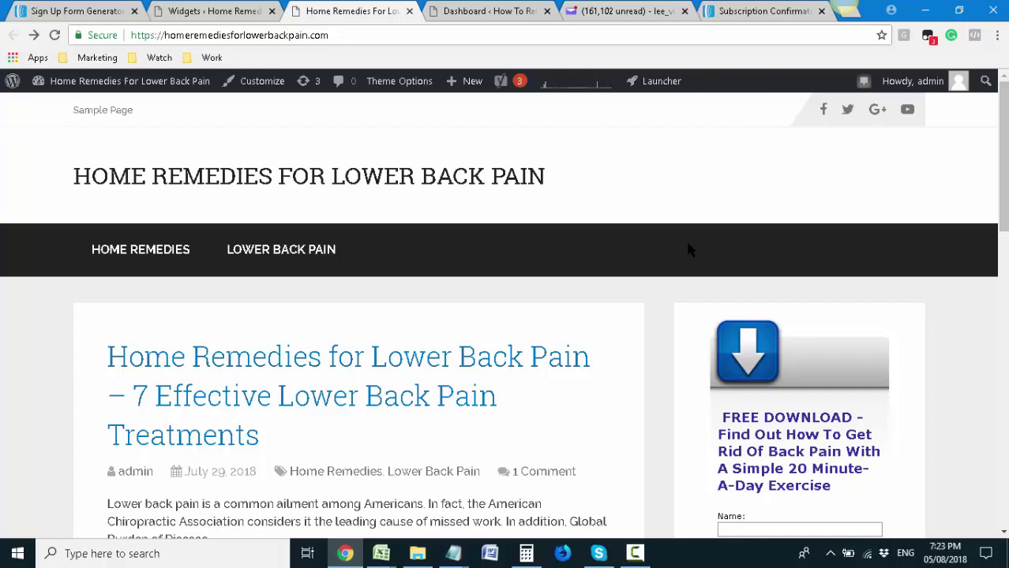
pyautogui.scroll(-2, 602, 356)
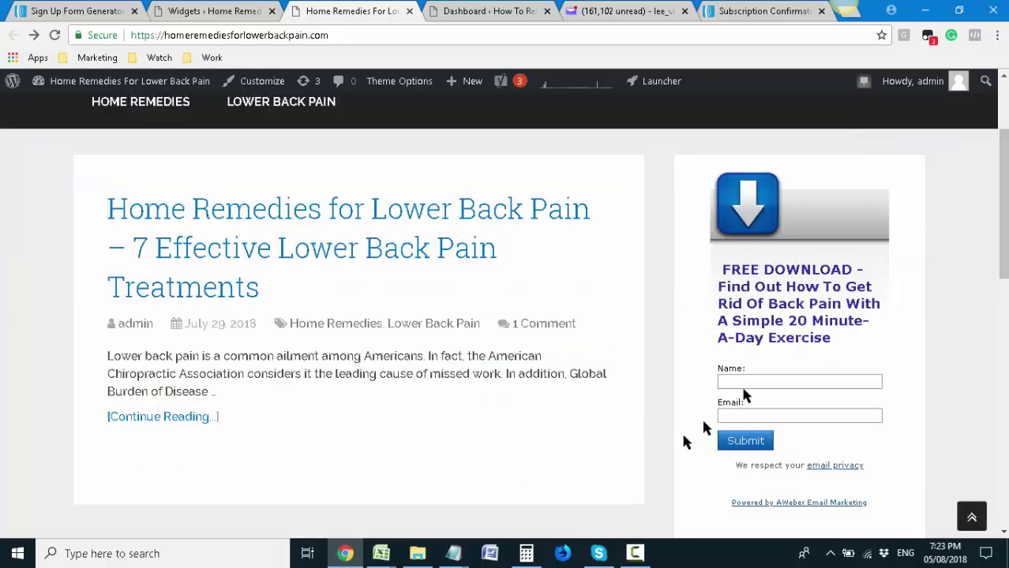
# Try out the form's Name field, then go back to the AWeber form editor
pyautogui.click(773, 382)
pyautogui.click(667, 401)
pyautogui.click(727, 384)
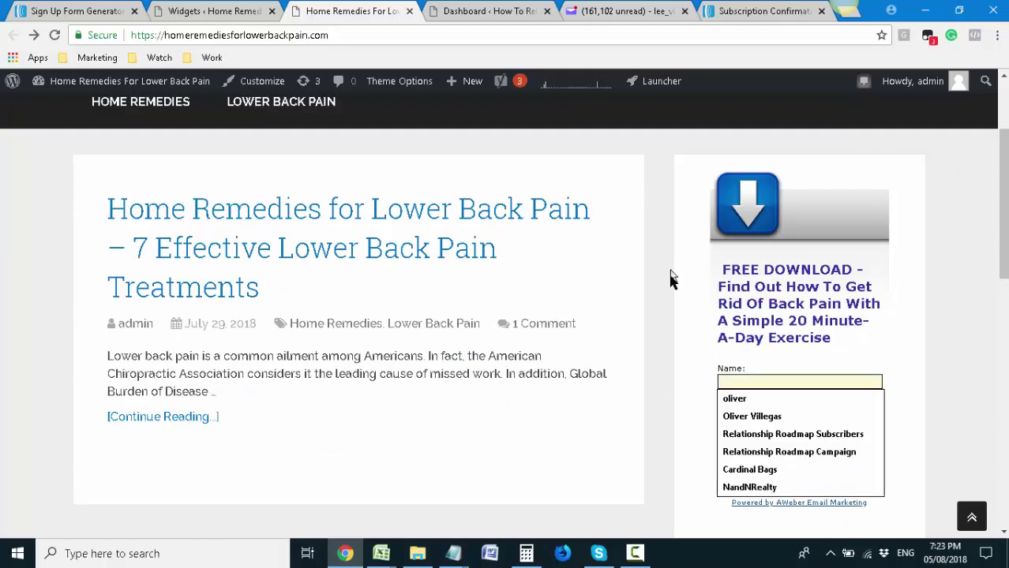
pyautogui.click(659, 303)
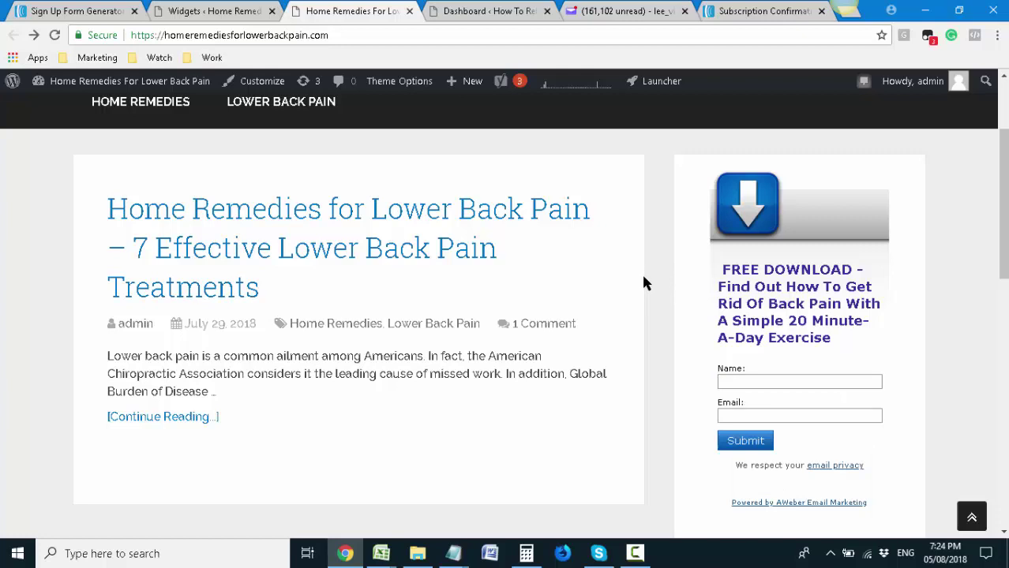
pyautogui.click(93, 13)
pyautogui.scroll(2, 383, 187)
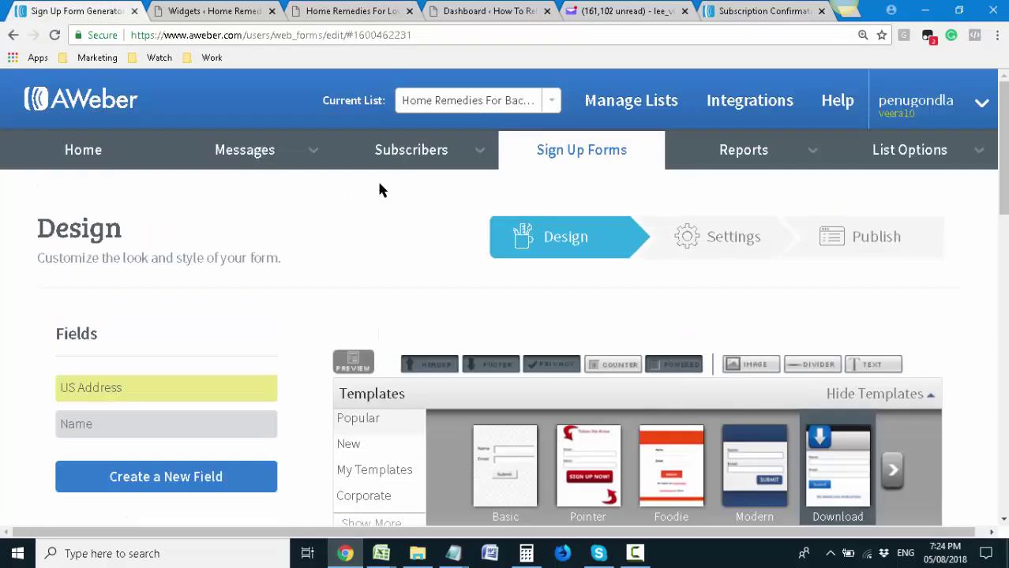
# Go to the AWeber account home and choose Campaigns from the Messages menu
pyautogui.click(117, 162)
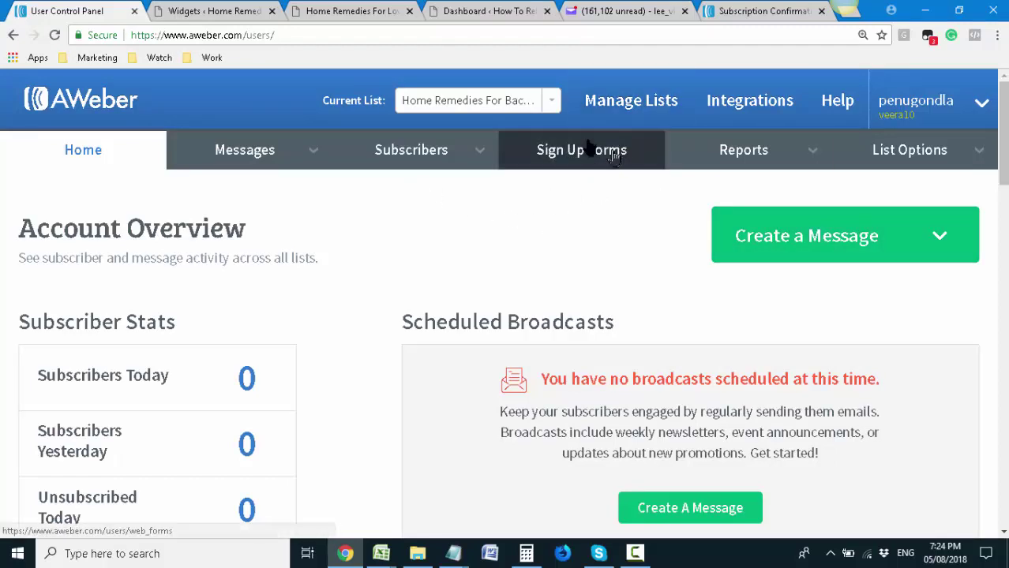
pyautogui.moveTo(304, 158)
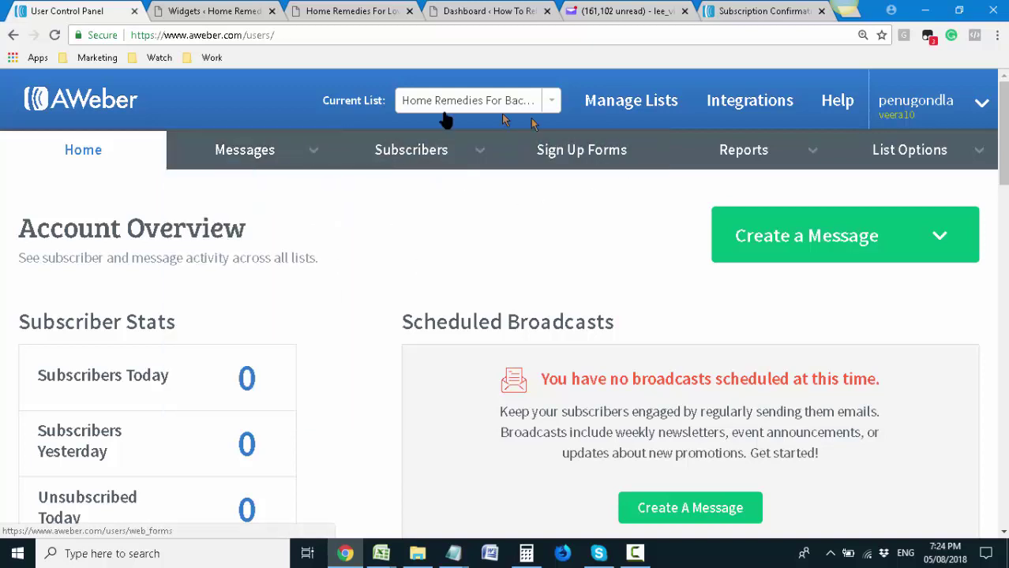
pyautogui.moveTo(170, 157)
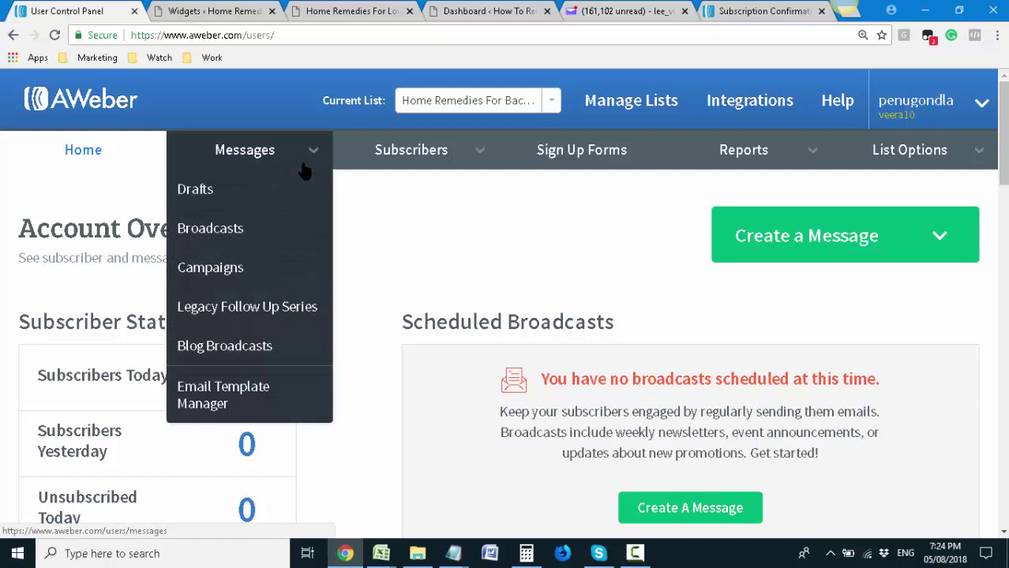
pyautogui.click(269, 271)
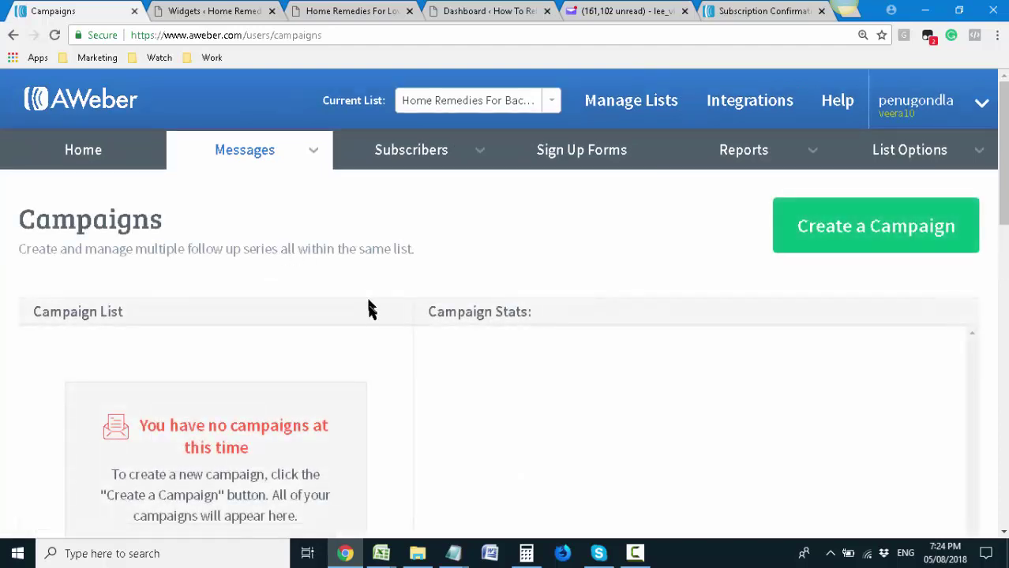
# Create a new campaign named 'Home Remedies For Lower Back Pain'
pyautogui.click(817, 239)
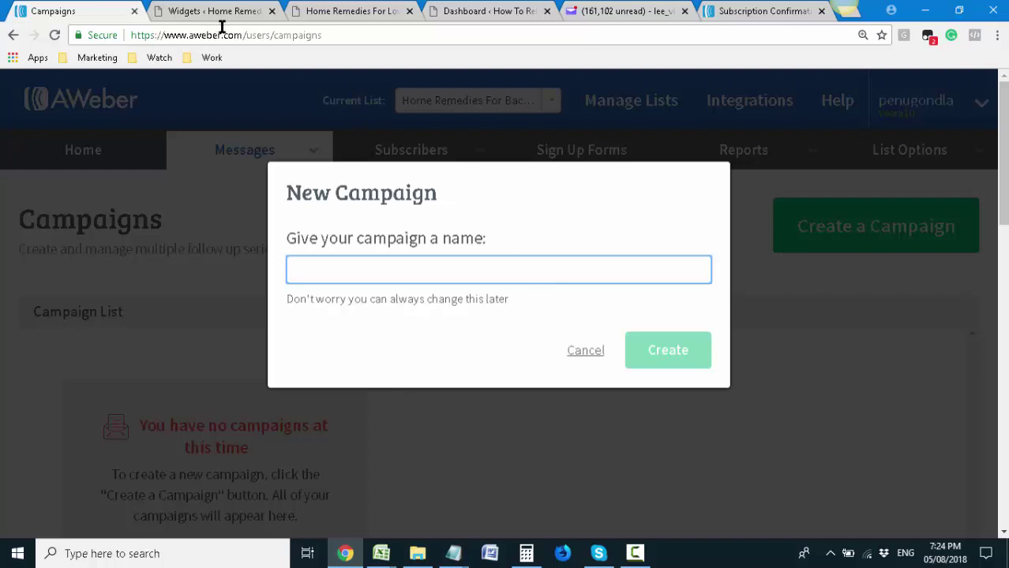
pyautogui.write('Home Remedies For Lower Back Pain')
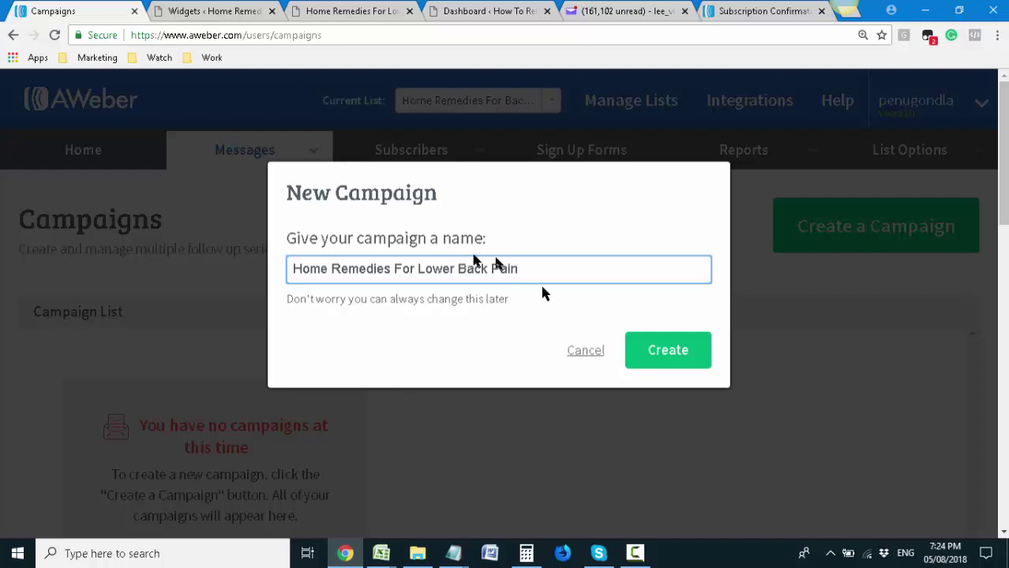
pyautogui.click(653, 359)
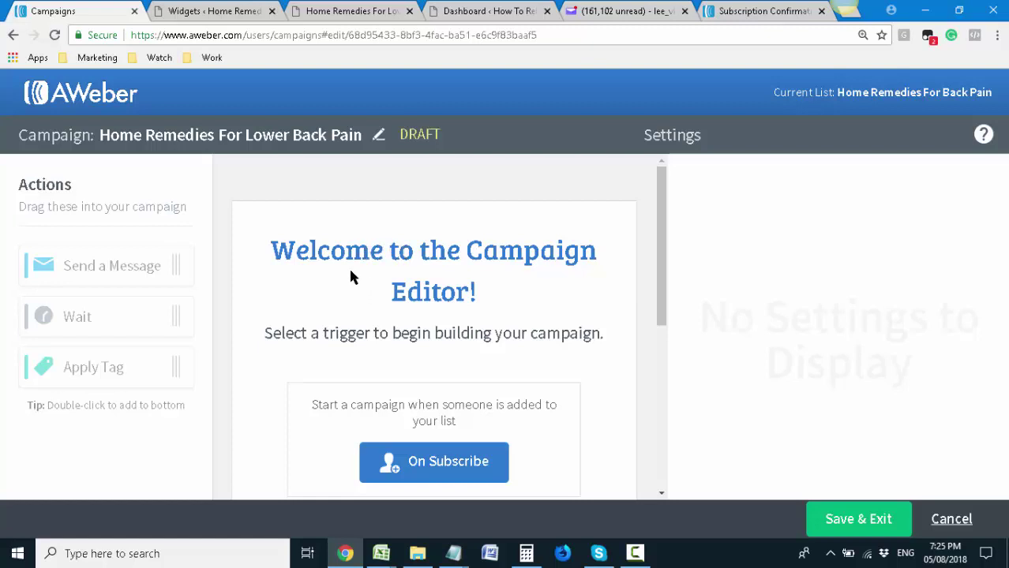
# Set the campaign trigger to On Subscribe
pyautogui.scroll(-1, 352, 277)
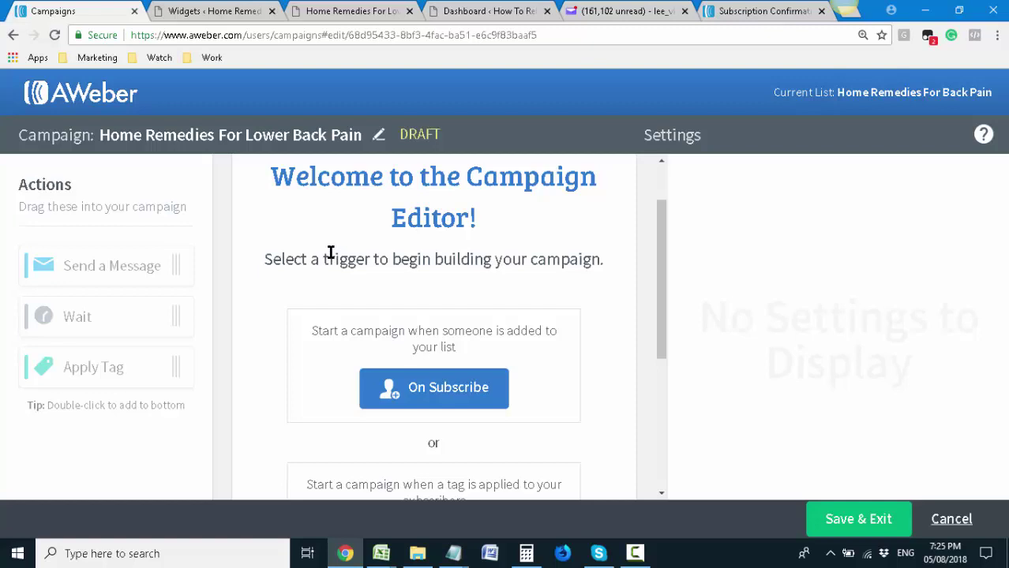
pyautogui.scroll(-1, 330, 252)
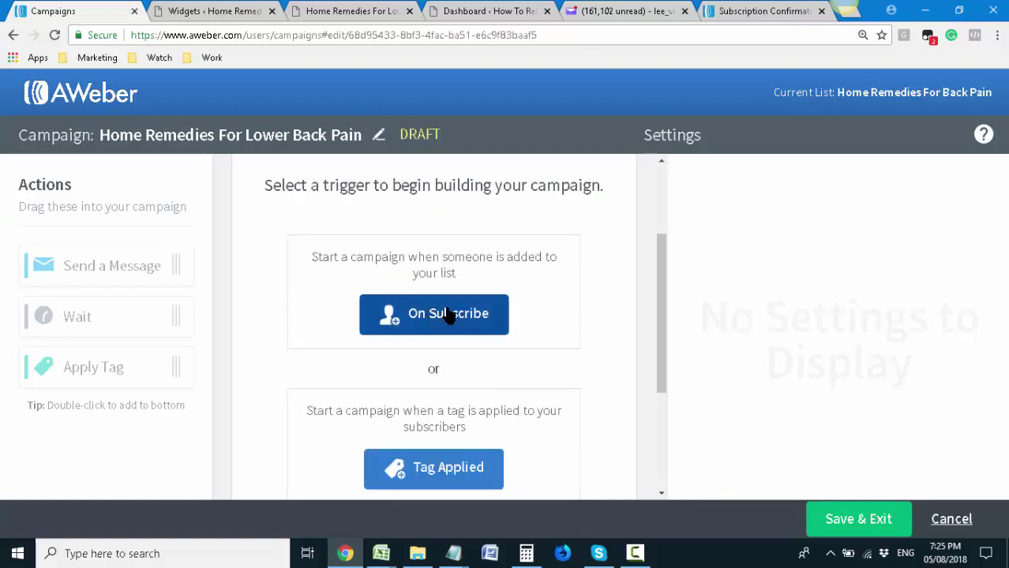
pyautogui.scroll(-1, 447, 314)
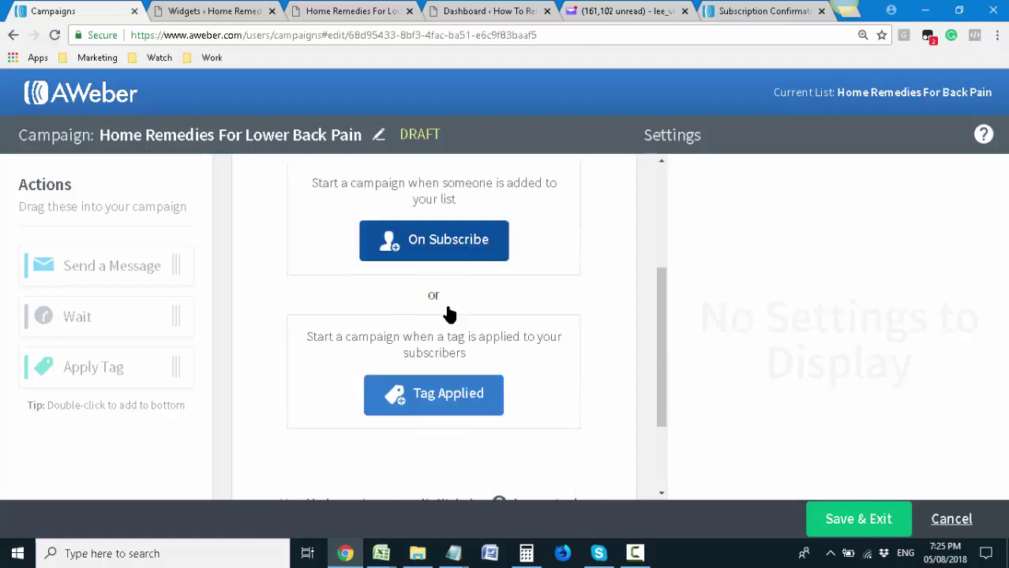
pyautogui.click(424, 251)
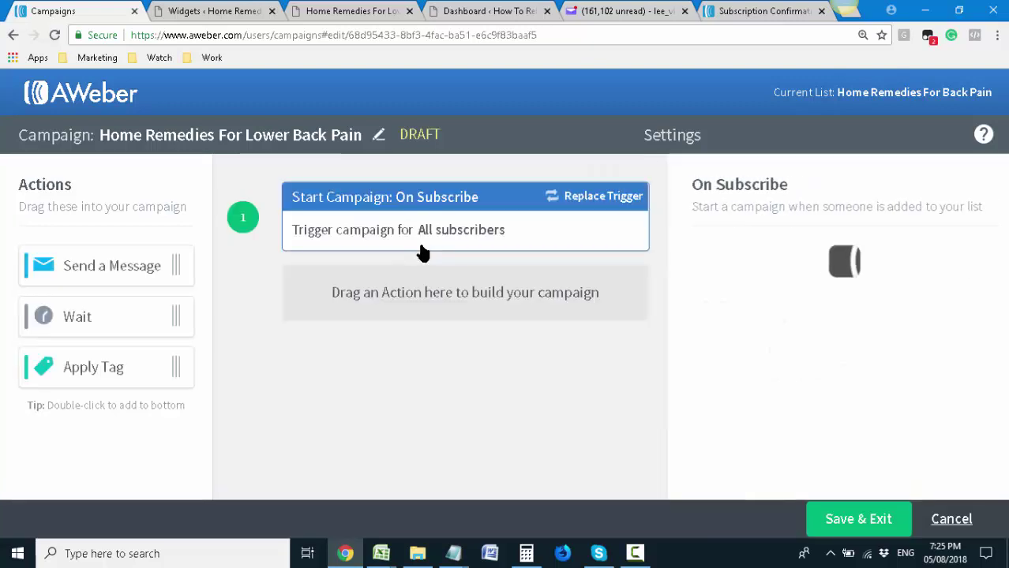
pyautogui.click(355, 12)
pyautogui.click(779, 381)
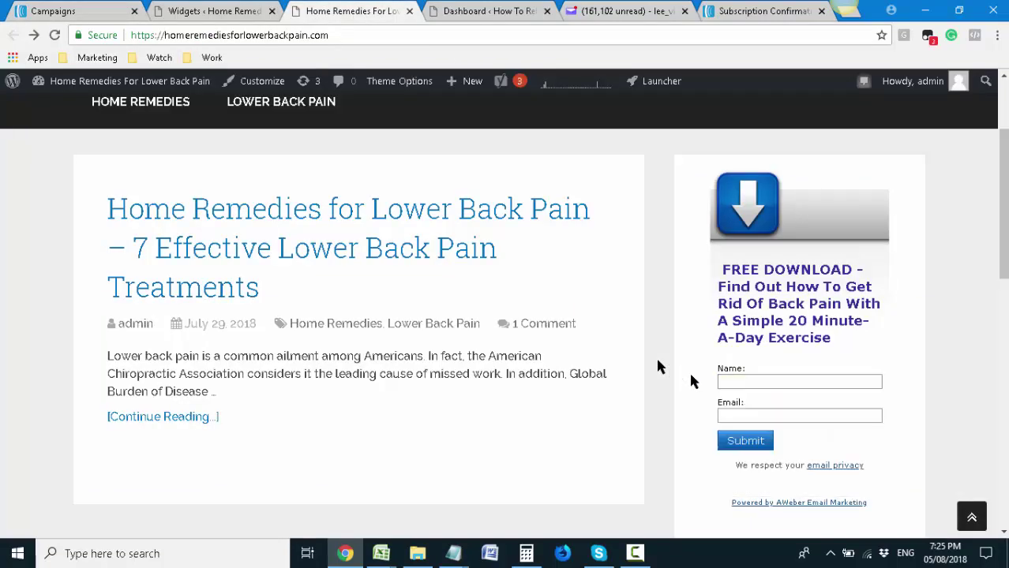
pyautogui.click(101, 10)
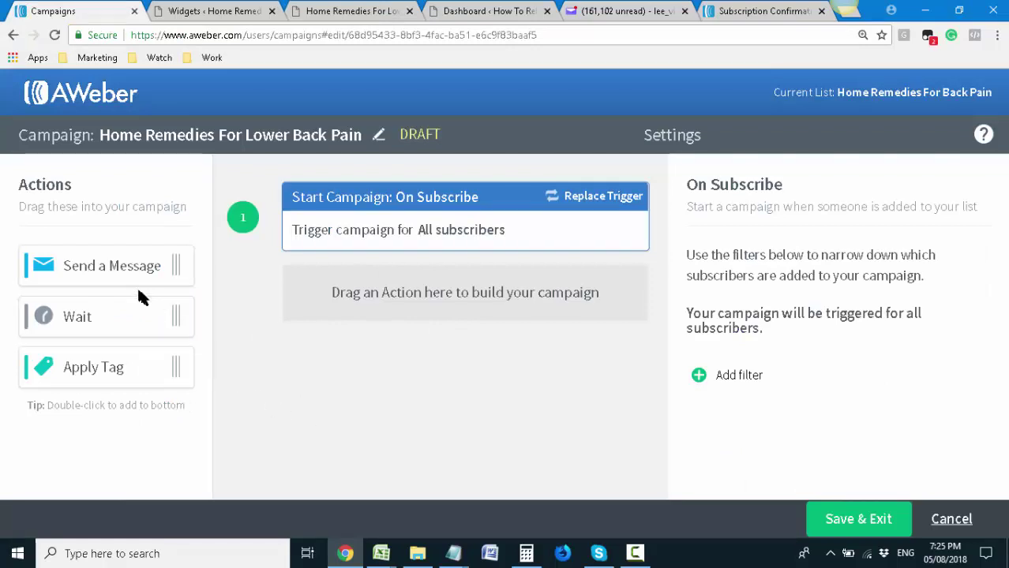
# Add three Send a Message steps alternating with one-day Wait steps
pyautogui.moveTo(187, 270); pyautogui.dragTo(405, 272)
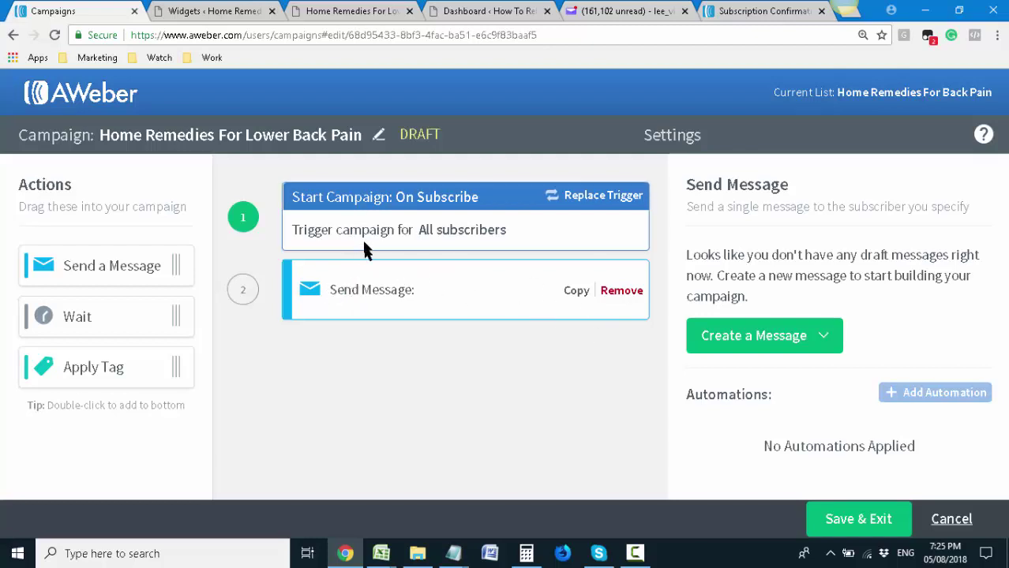
pyautogui.moveTo(126, 312); pyautogui.dragTo(416, 345)
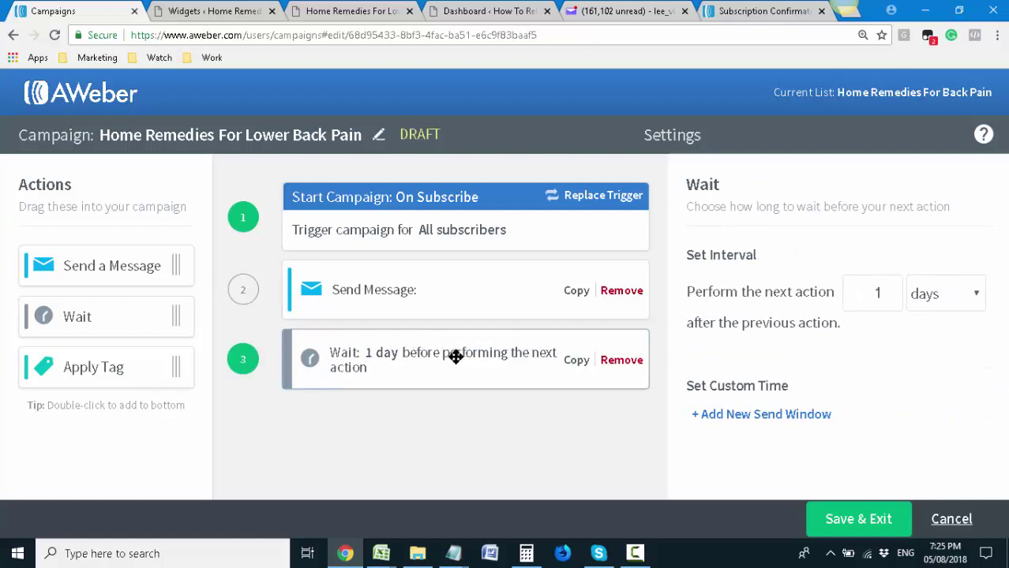
pyautogui.moveTo(117, 266); pyautogui.dragTo(419, 421)
pyautogui.moveTo(153, 331); pyautogui.dragTo(407, 431)
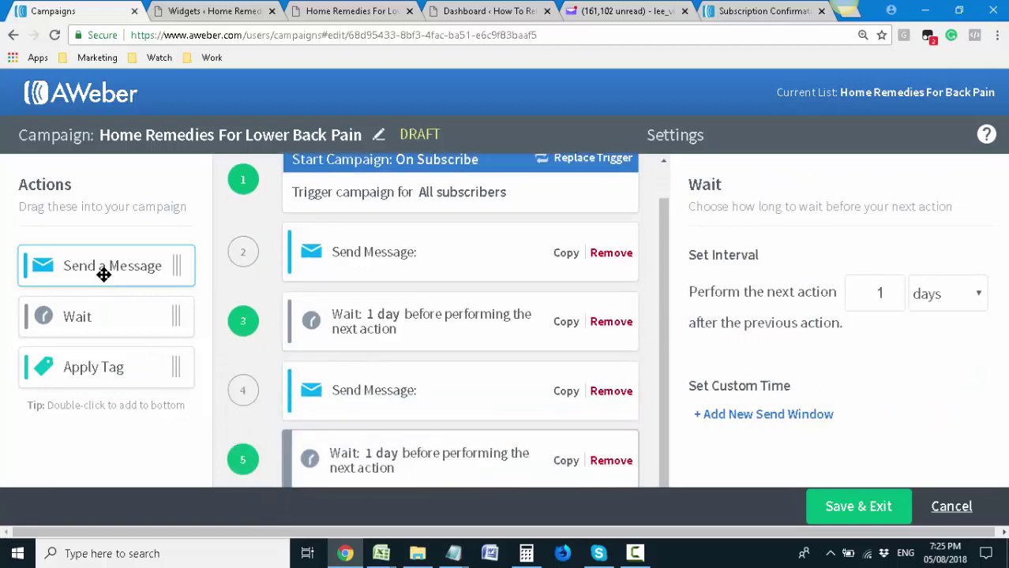
pyautogui.moveTo(103, 274); pyautogui.dragTo(394, 462)
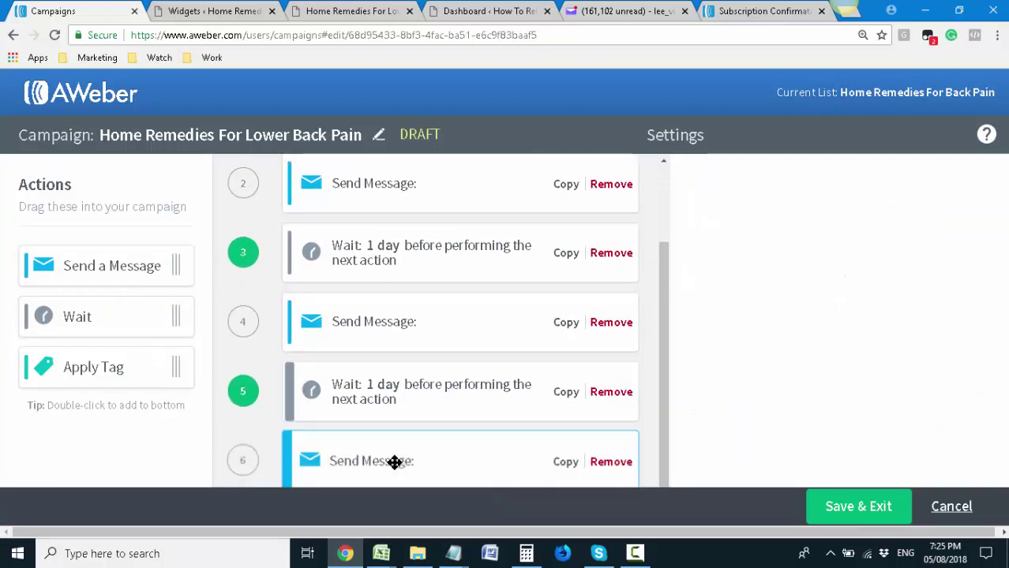
# Select the first send-message step and bring up its message-creation options
pyautogui.scroll(3, 408, 394)
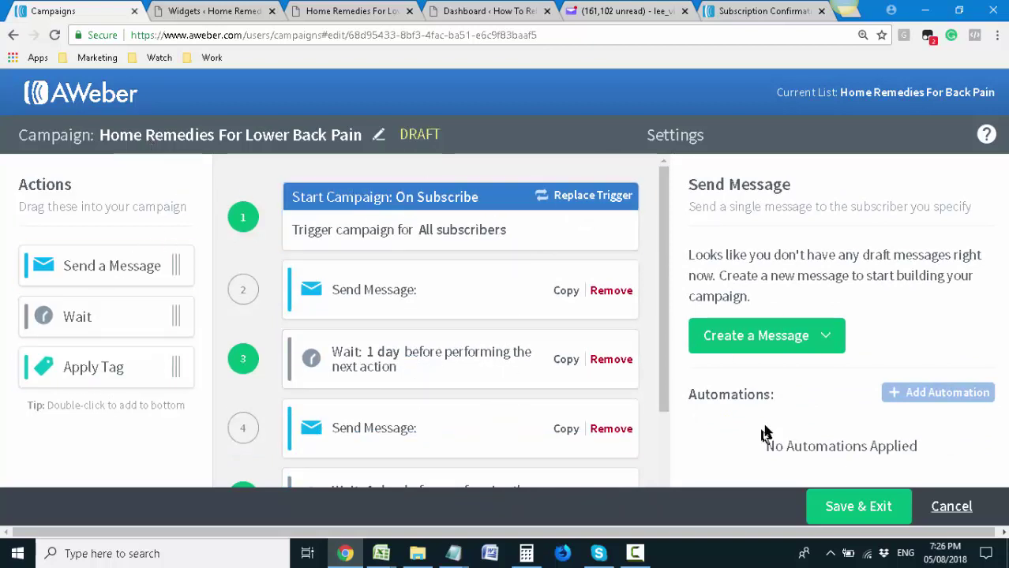
pyautogui.scroll(-3, 462, 270)
pyautogui.scroll(2, 453, 271)
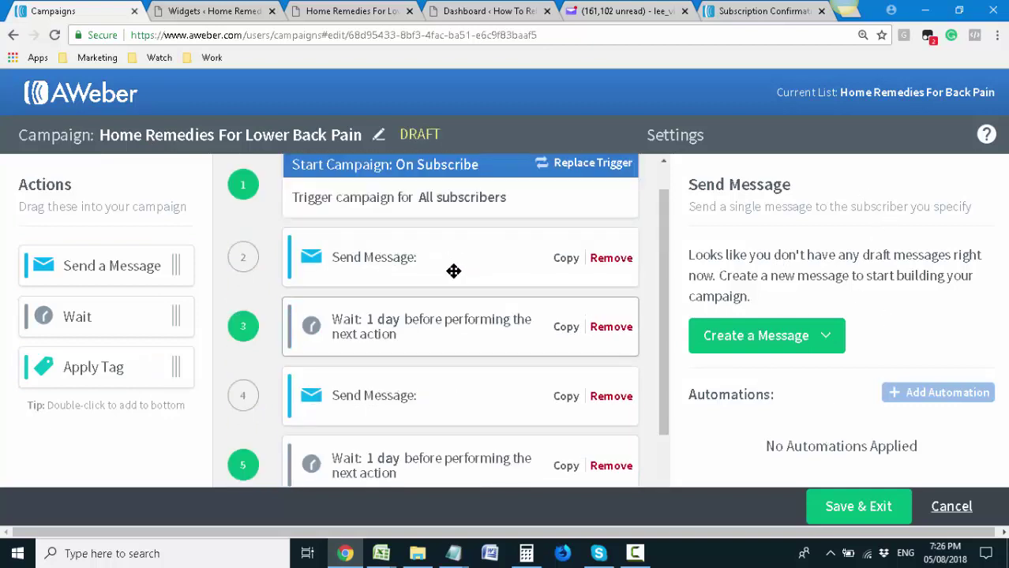
pyautogui.scroll(1, 453, 270)
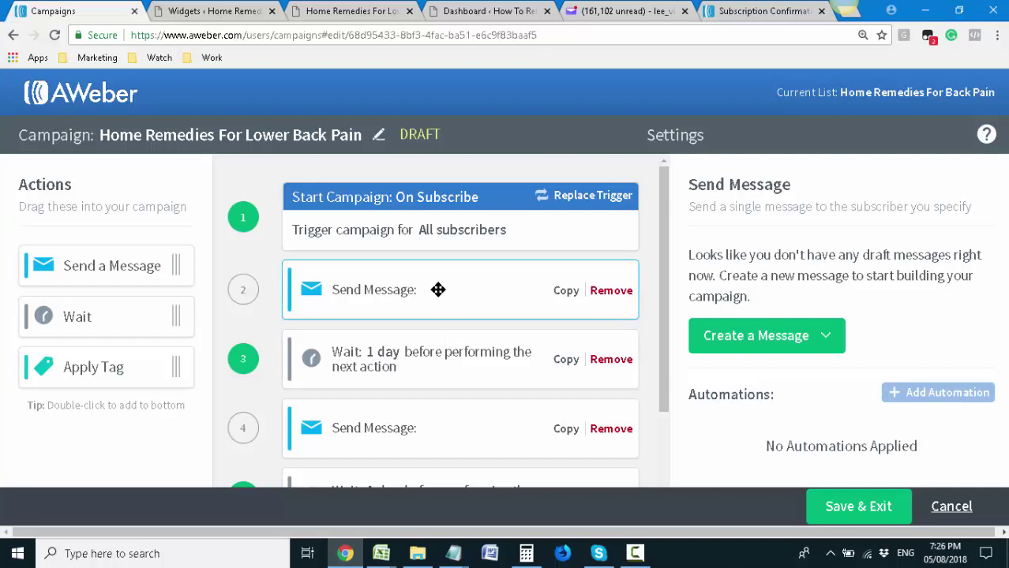
pyautogui.scroll(-2, 438, 290)
pyautogui.scroll(2, 419, 288)
pyautogui.scroll(-2, 427, 300)
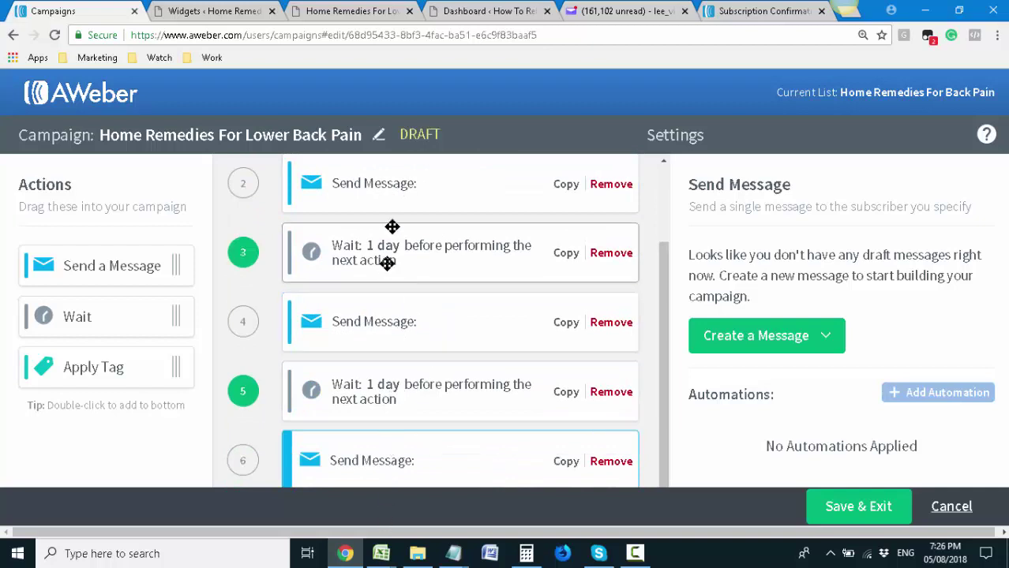
pyautogui.scroll(2, 393, 229)
pyautogui.scroll(-2, 394, 242)
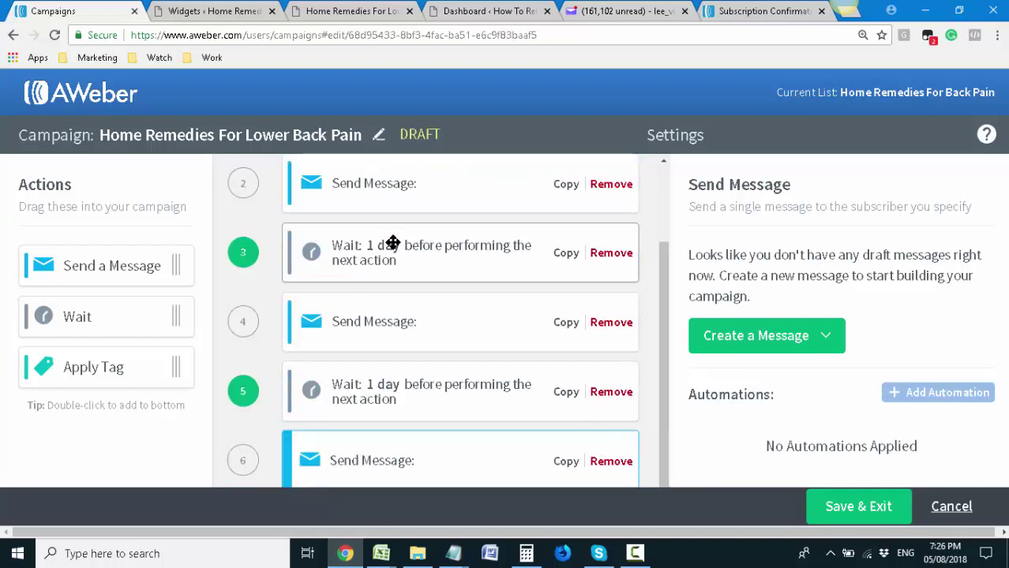
pyautogui.scroll(2, 395, 246)
pyautogui.scroll(-1, 396, 260)
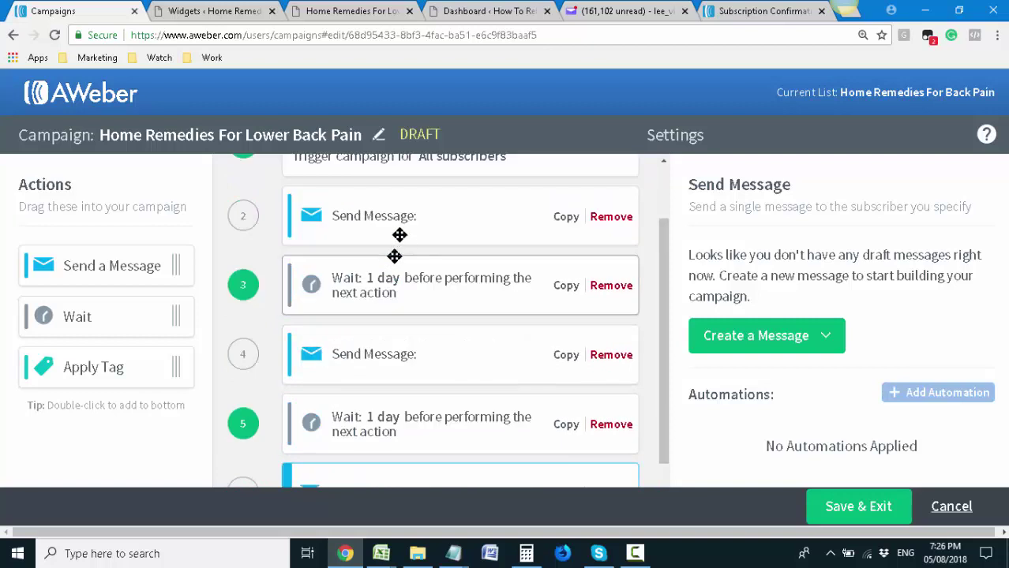
pyautogui.click(402, 225)
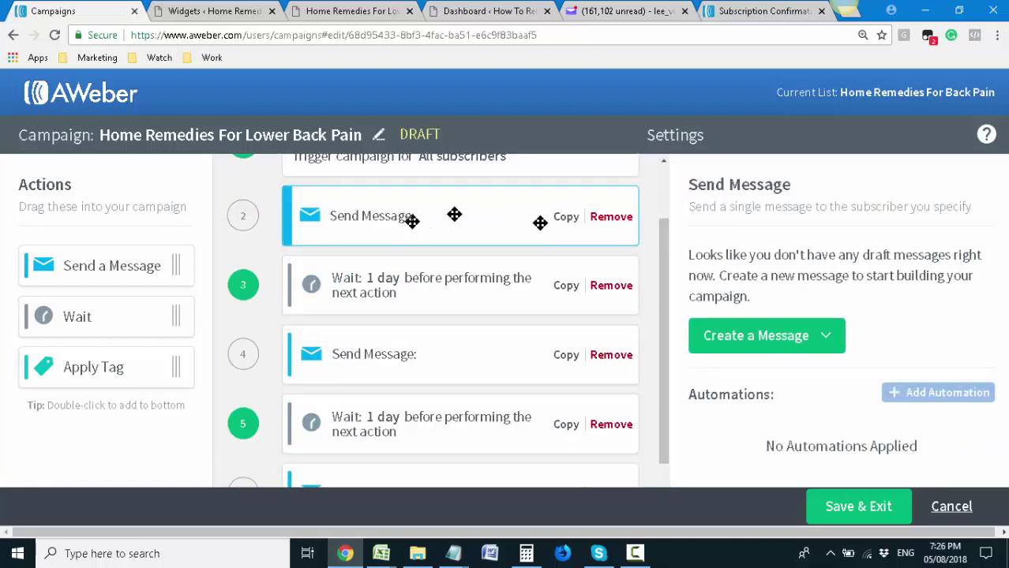
pyautogui.click(777, 335)
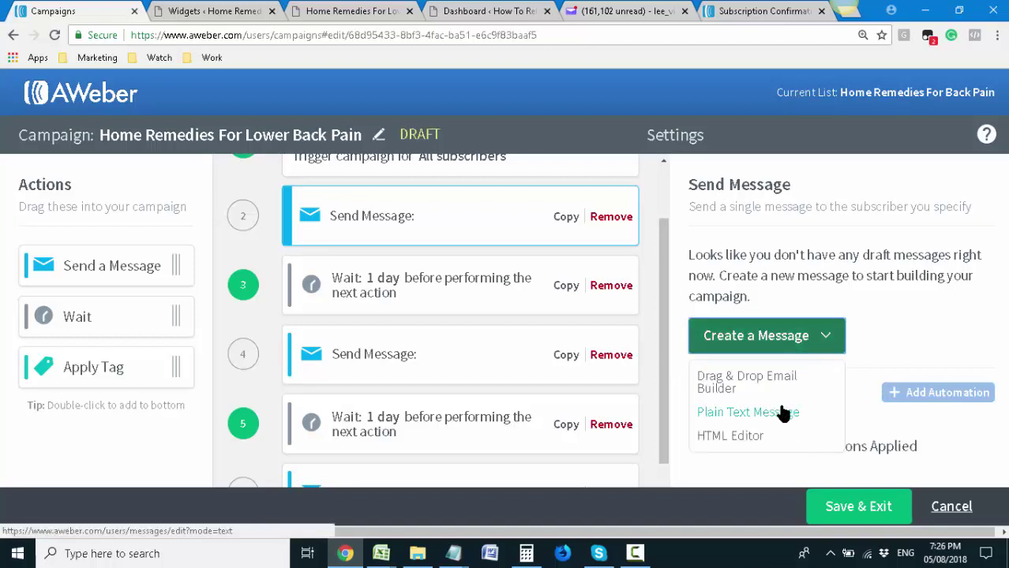
# Start a plain-text message with subject 'Your Download Link' and begin the body with 'Hi,'
pyautogui.click(780, 412)
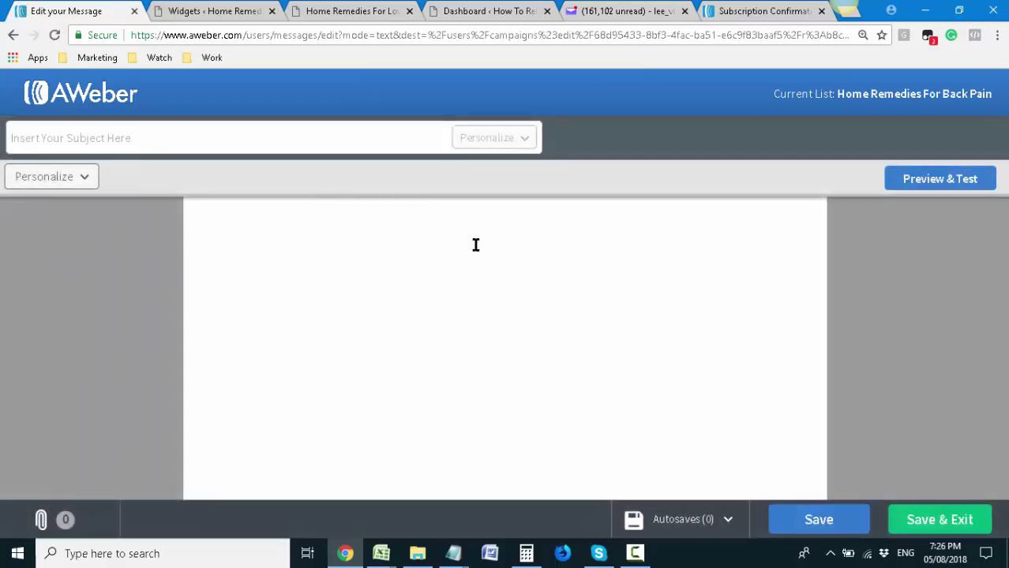
pyautogui.click(335, 150)
pyautogui.click(277, 240)
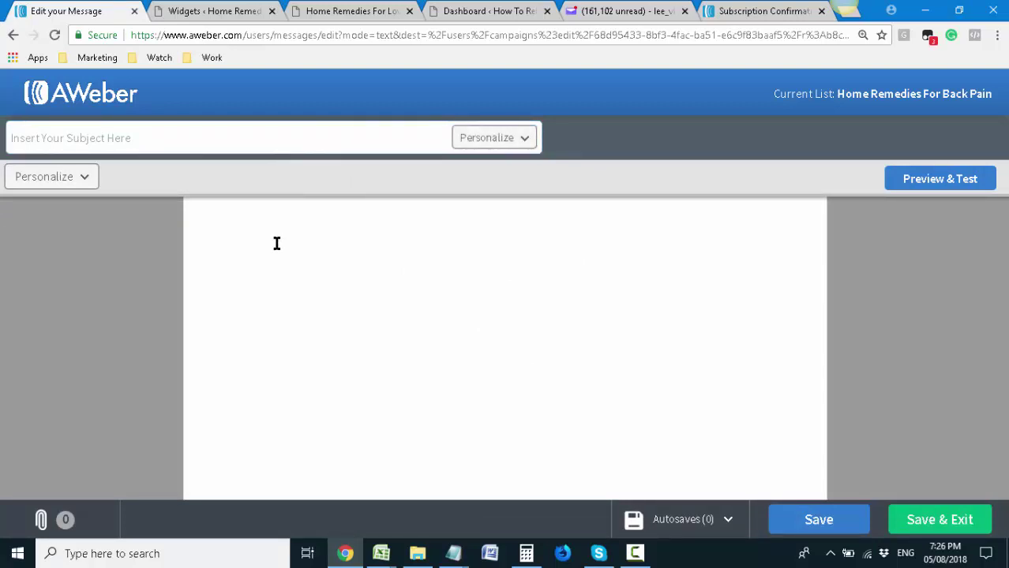
pyautogui.click(278, 136)
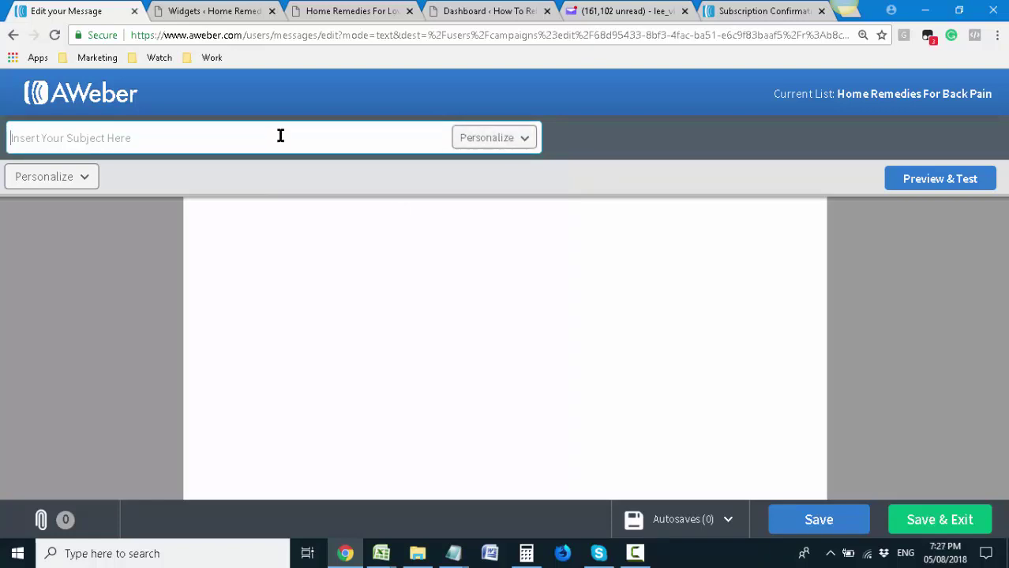
pyautogui.write('Th')
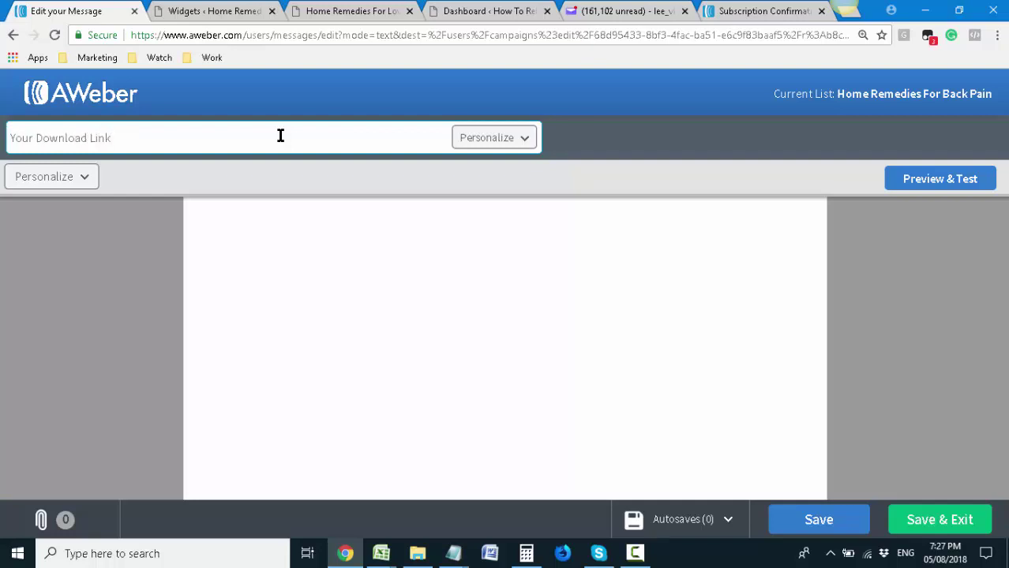
pyautogui.click(346, 215)
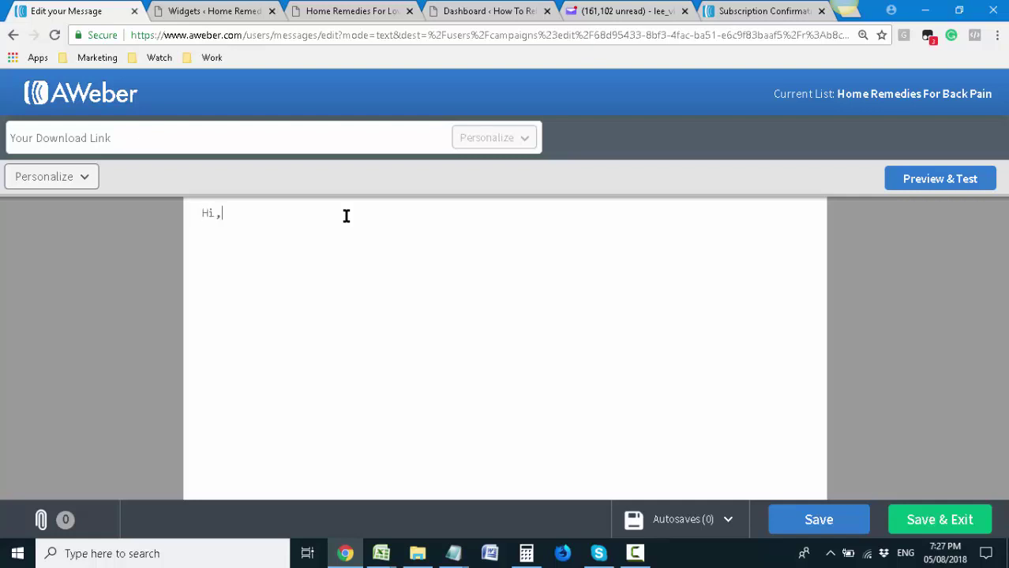
# Insert the First Name field via Personalize > Subscriber's Info after 'Hi'
pyautogui.click(217, 214)
pyautogui.click(61, 176)
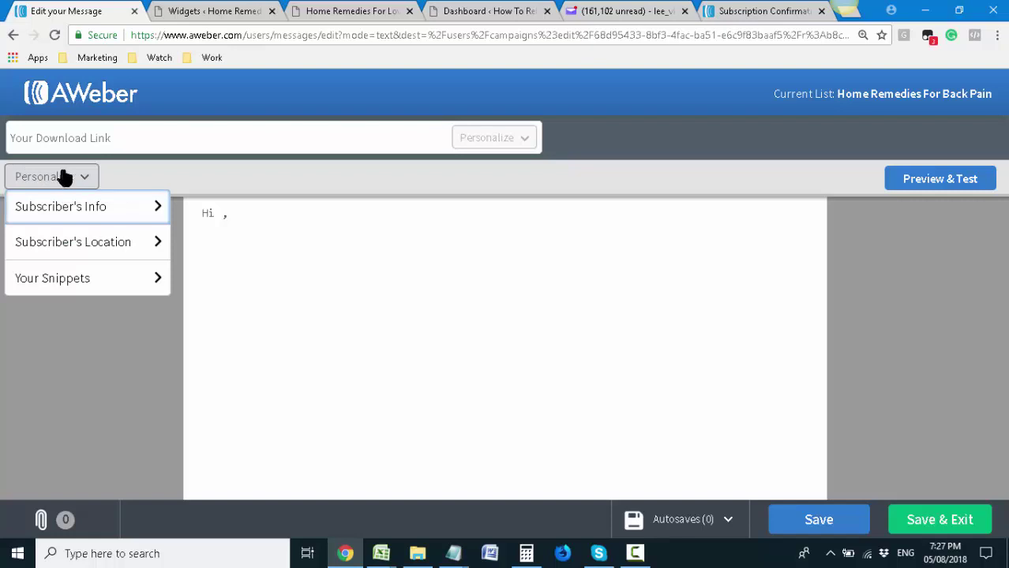
pyautogui.click(270, 257)
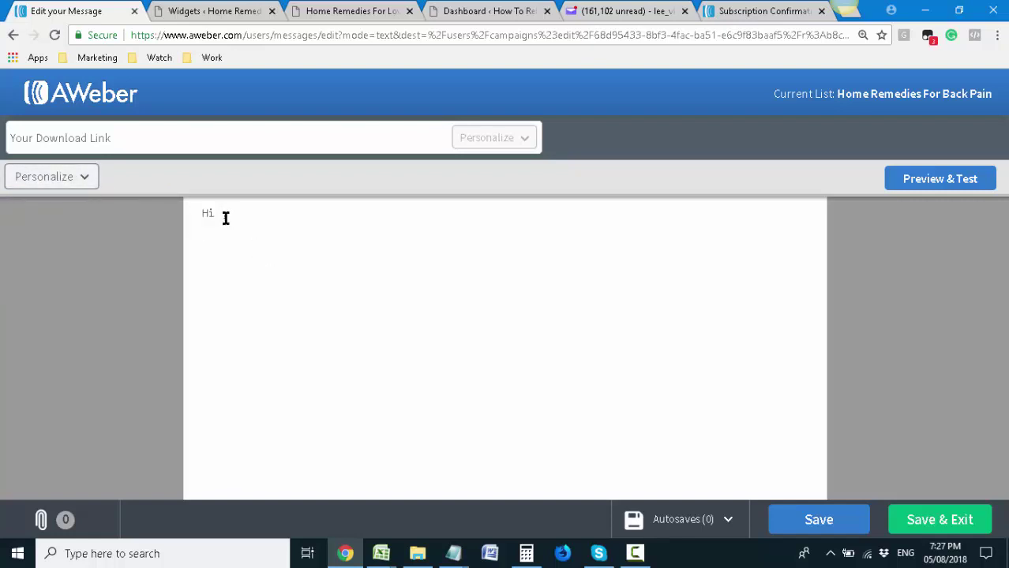
pyautogui.click(94, 185)
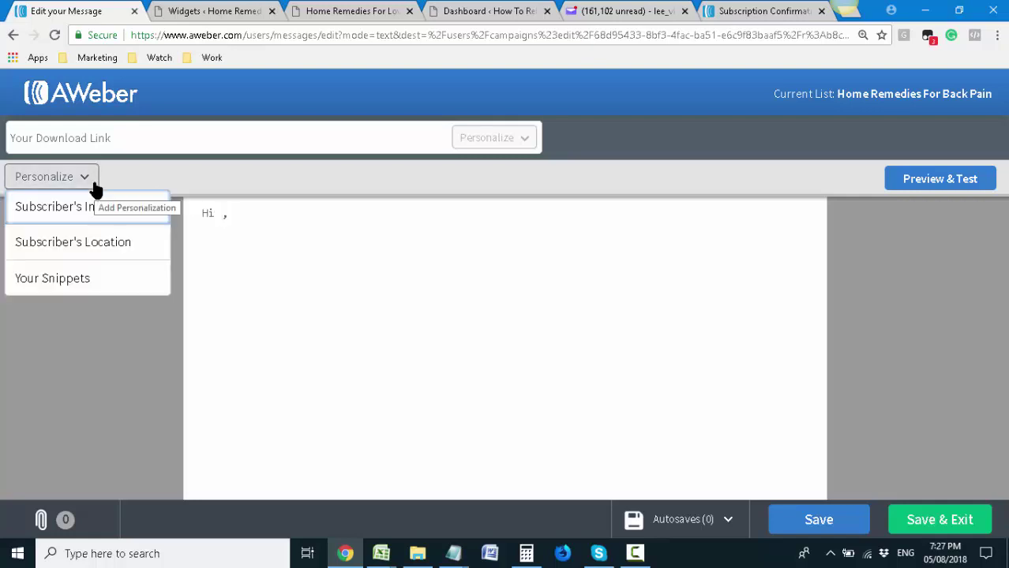
pyautogui.click(276, 240)
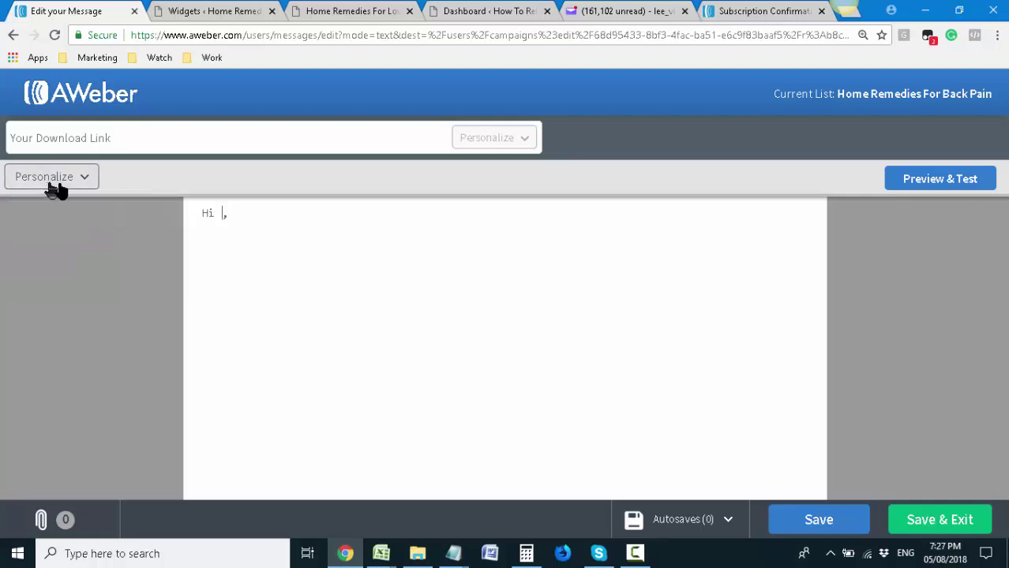
pyautogui.click(52, 183)
pyautogui.click(89, 207)
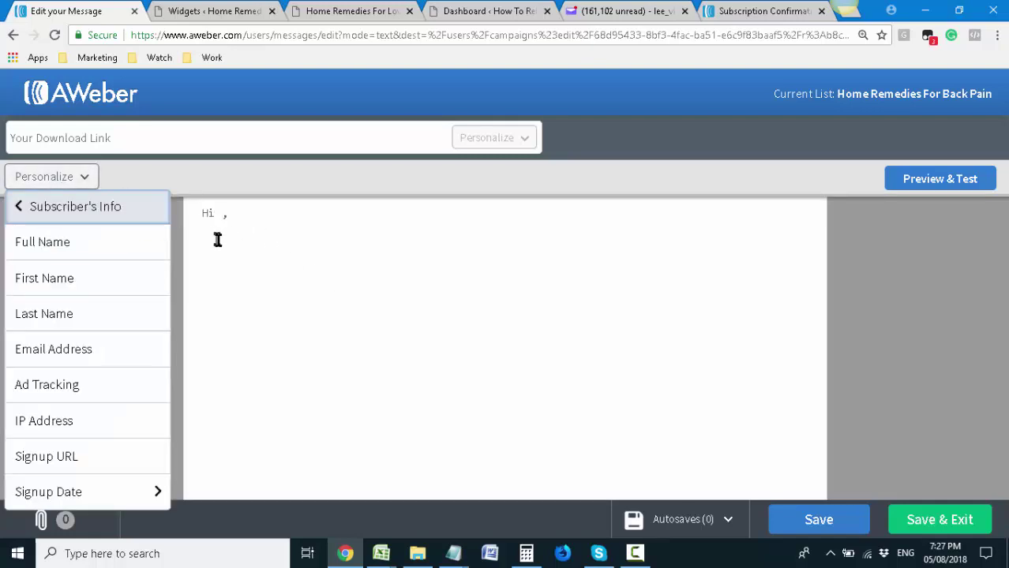
pyautogui.click(216, 240)
pyautogui.click(45, 176)
pyautogui.click(71, 207)
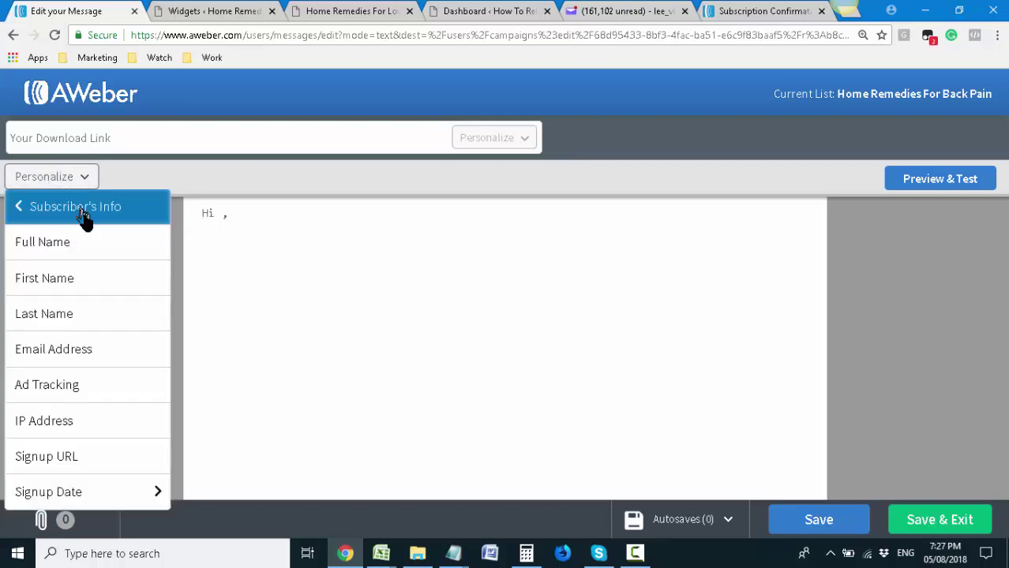
pyautogui.click(86, 272)
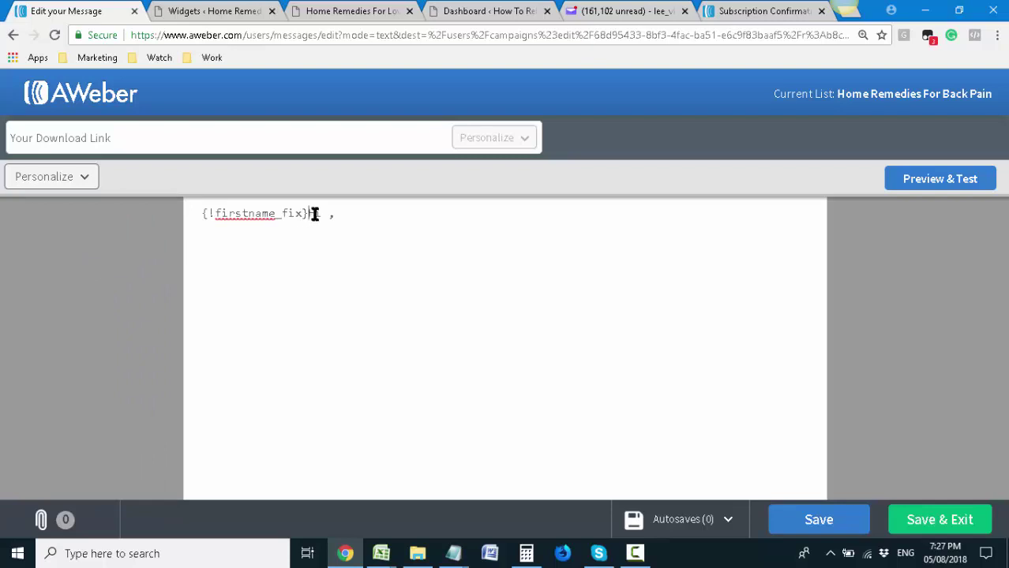
# Move {!firstname_fix} onto the greeting line with its comma, then start a new body line
pyautogui.moveTo(308, 214); pyautogui.dragTo(204, 212)
pyautogui.hotkey('ctrl', 'c')
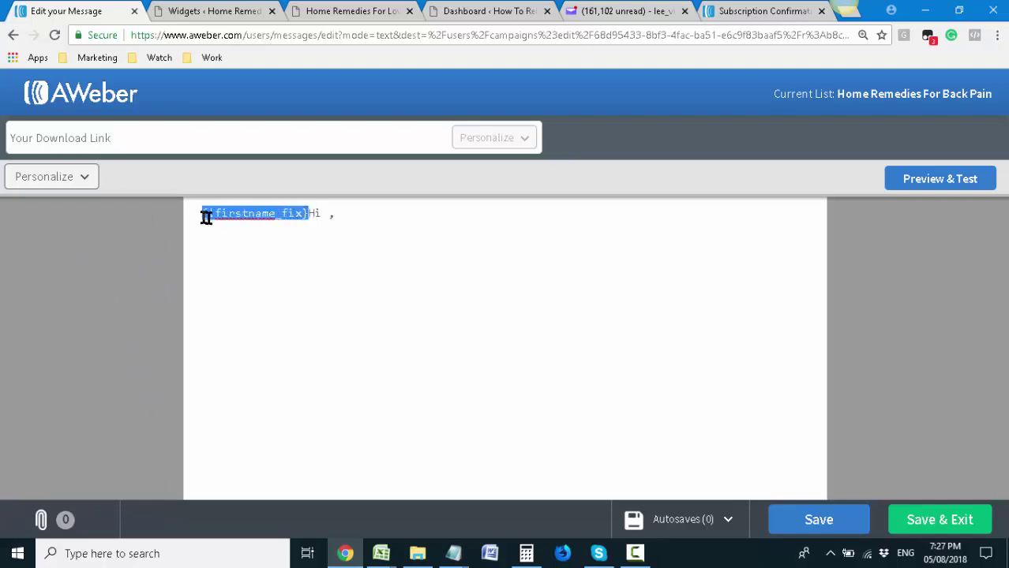
pyautogui.press('BackSpace')
pyautogui.click(228, 216)
pyautogui.hotkey('ctrl', 'v')
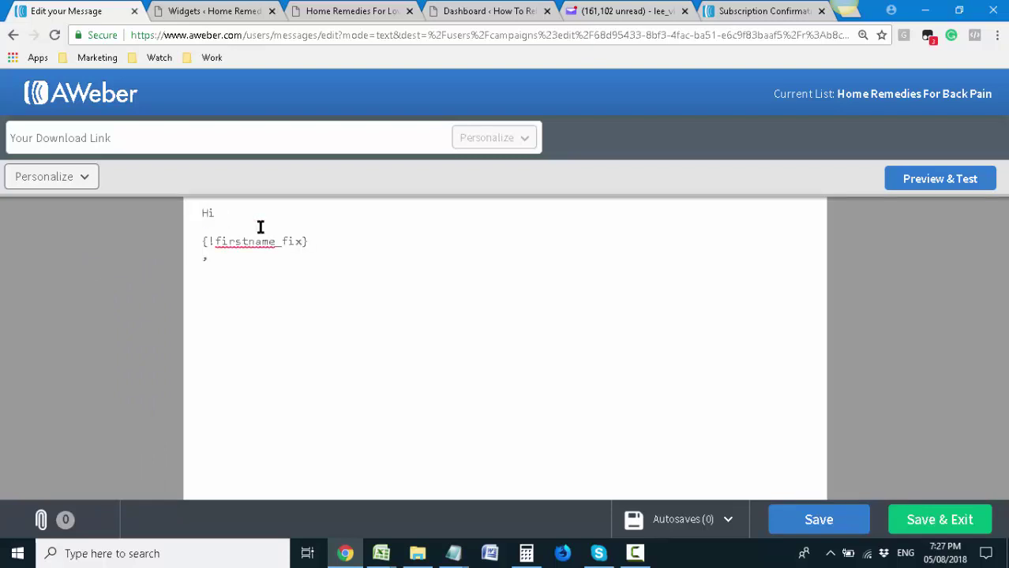
pyautogui.click(202, 241)
pyautogui.press('BackSpace')
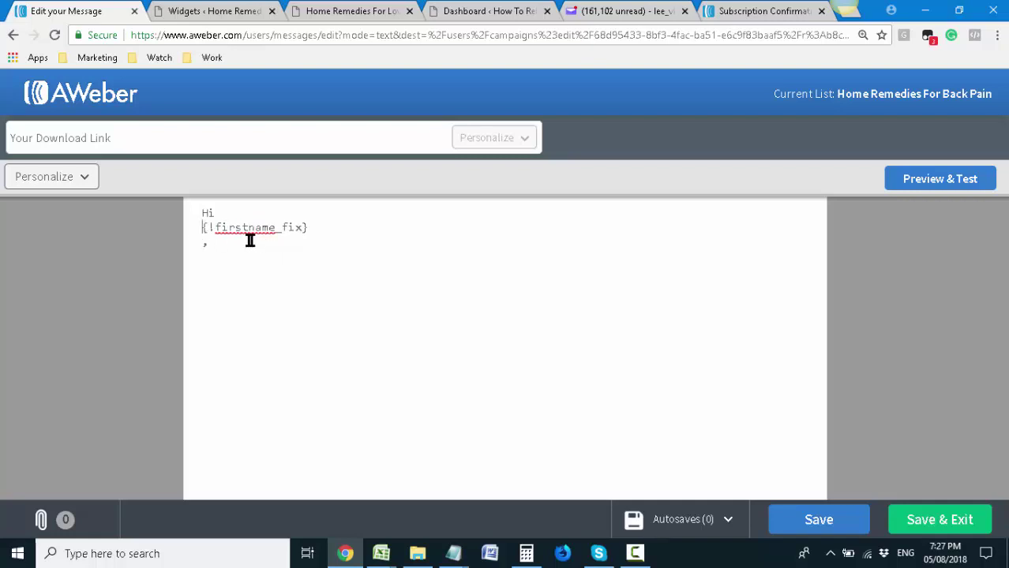
pyautogui.press('BackSpace')
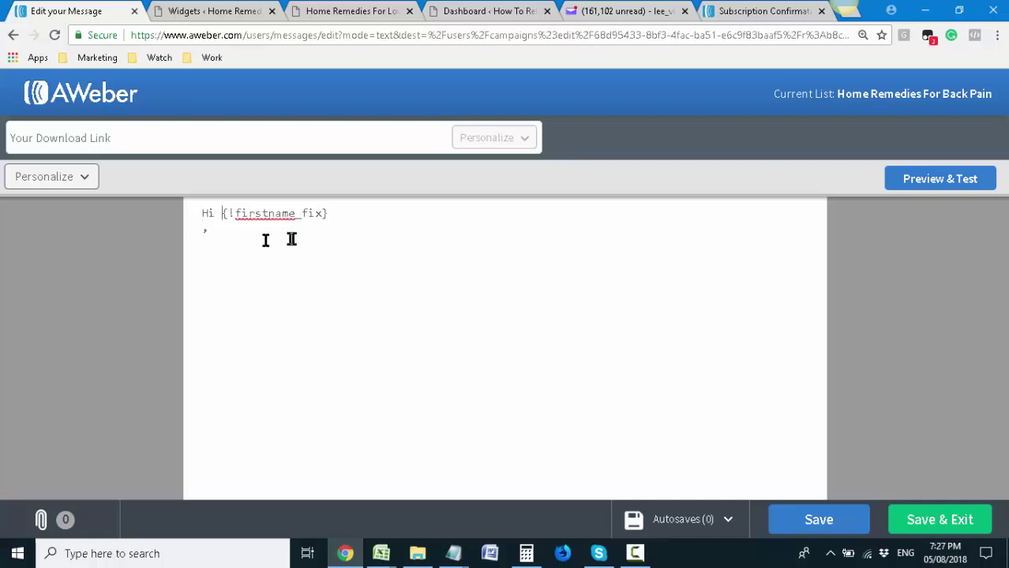
pyautogui.click(203, 231)
pyautogui.press('BackSpace')
pyautogui.press('Down')
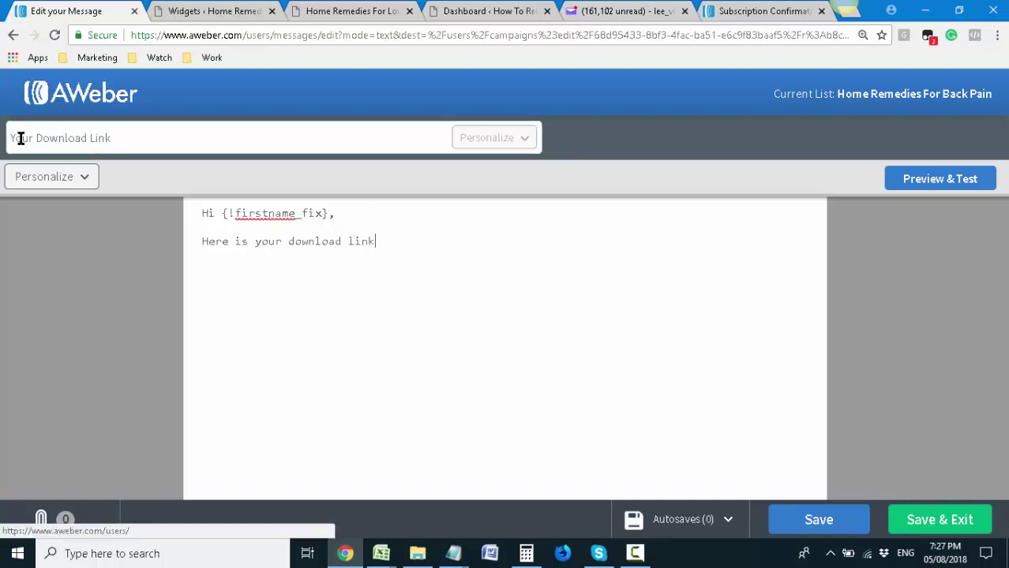
# Extend the subject with 'How To Get Rid Of Back Pain Download' and write the 20-minute exercise line and sign-off
pyautogui.click(126, 137)
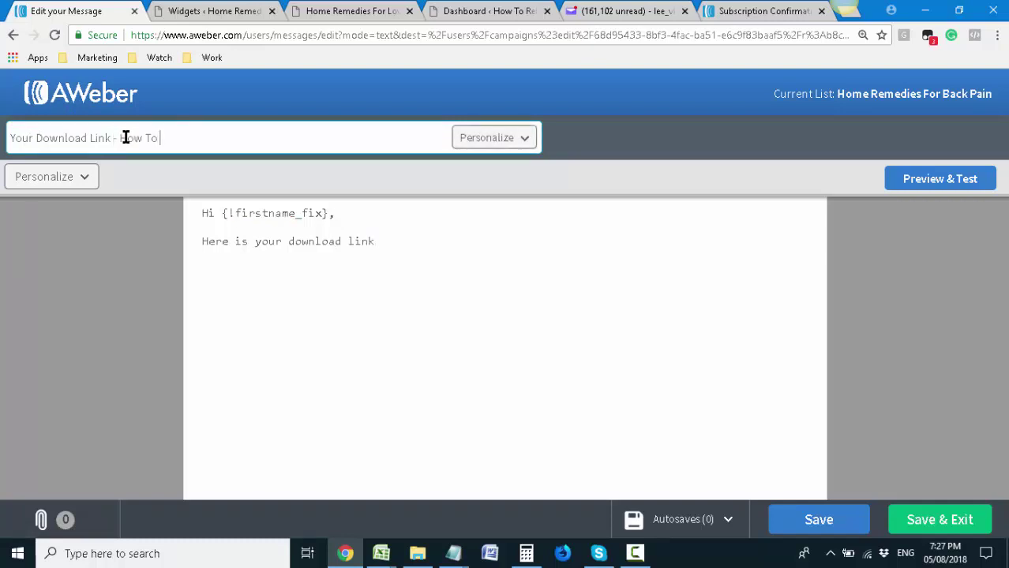
pyautogui.write('Back Pain')
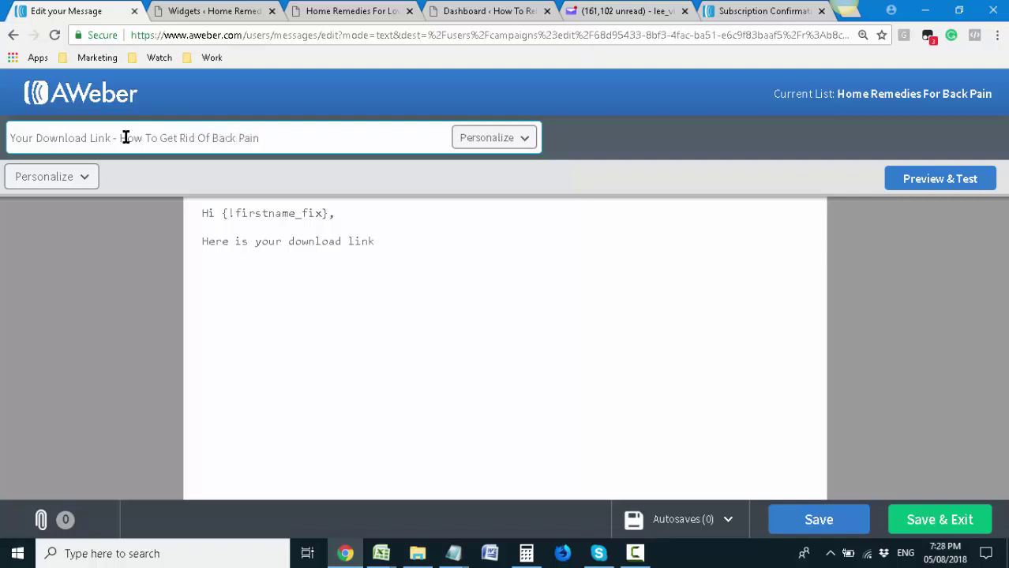
pyautogui.write(' Download')
pyautogui.click(464, 241)
pyautogui.write('for the 20 minute exerc')
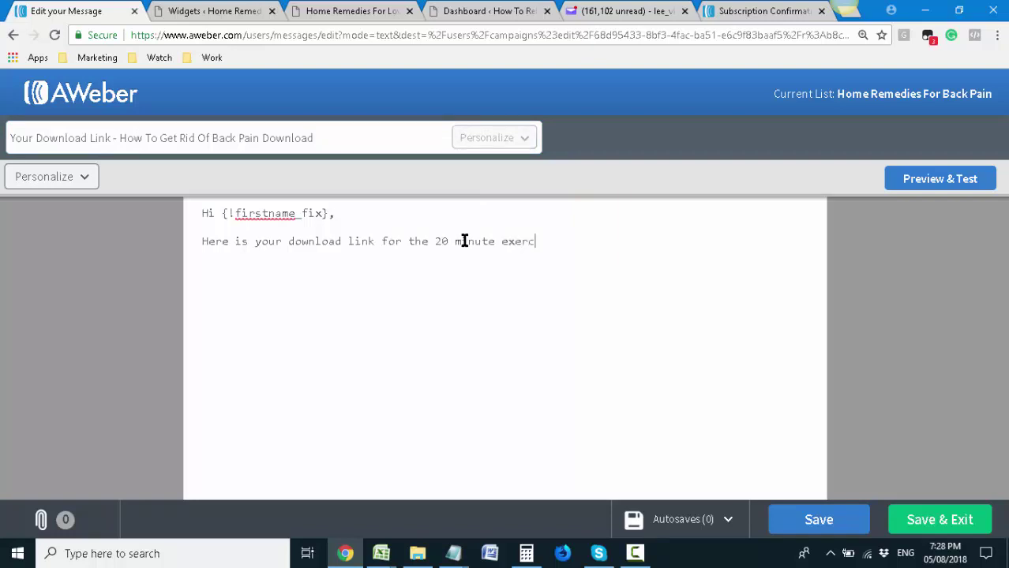
pyautogui.write('ise you can do to help you relieve backpain,')
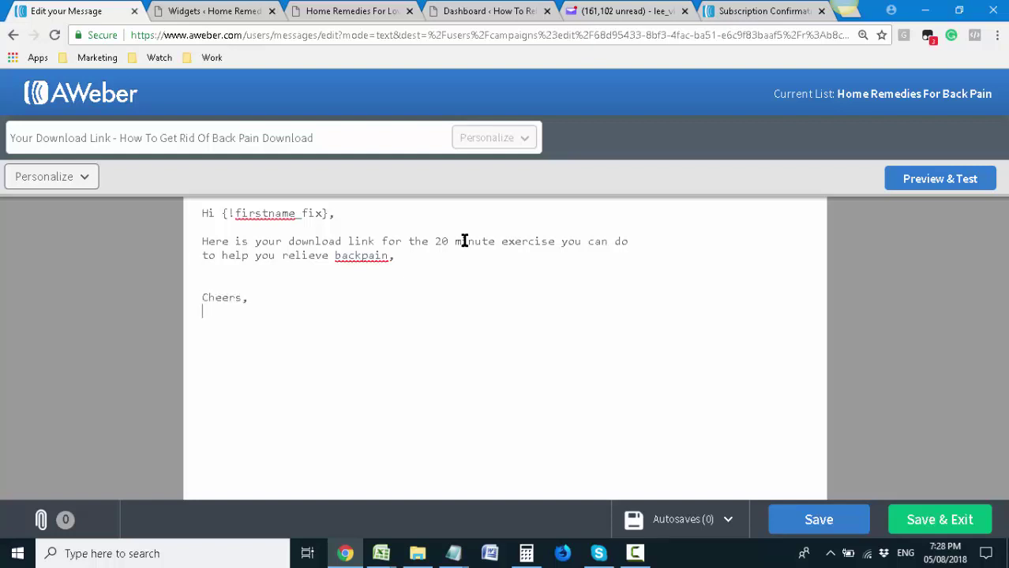
pyautogui.write('evens')
pyautogui.moveTo(282, 326); pyautogui.dragTo(202, 326)
# Preview the finished AWeber message, then go back and return to the WordPress Widgets page
pyautogui.click(322, 323)
pyautogui.click(892, 180)
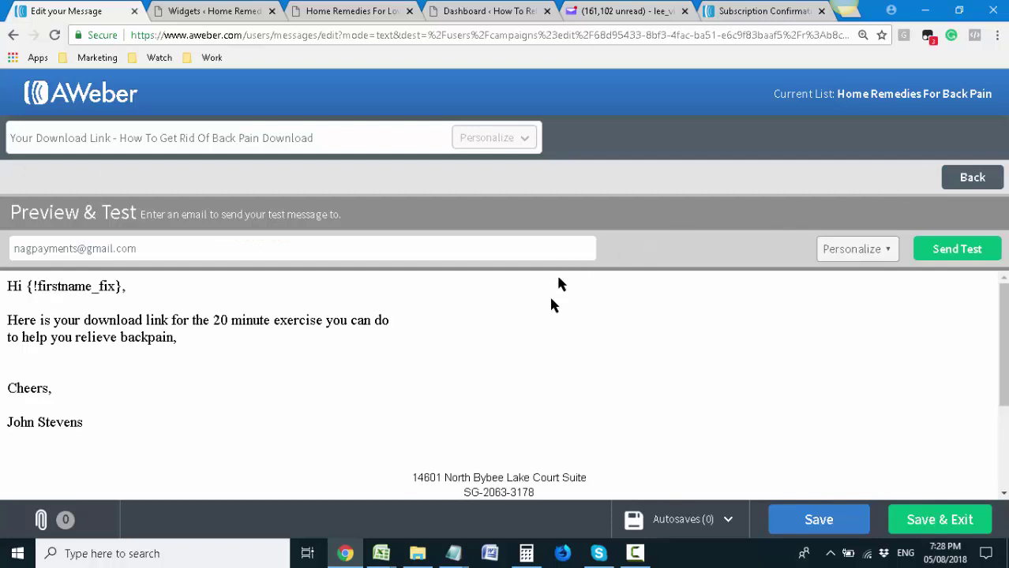
pyautogui.scroll(-2, 382, 371)
pyautogui.scroll(1, 382, 371)
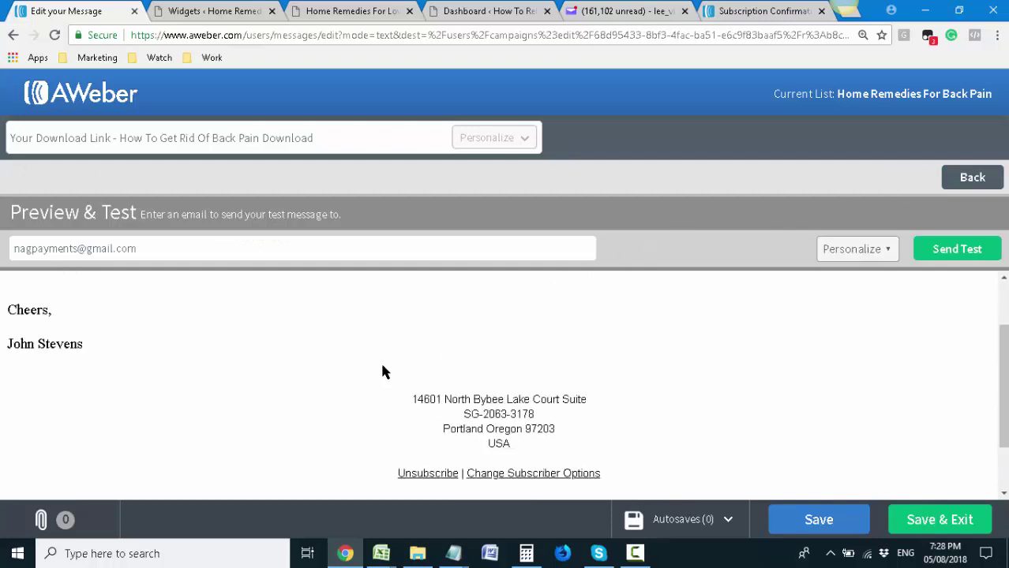
pyautogui.scroll(1, 347, 368)
pyautogui.scroll(1, 311, 362)
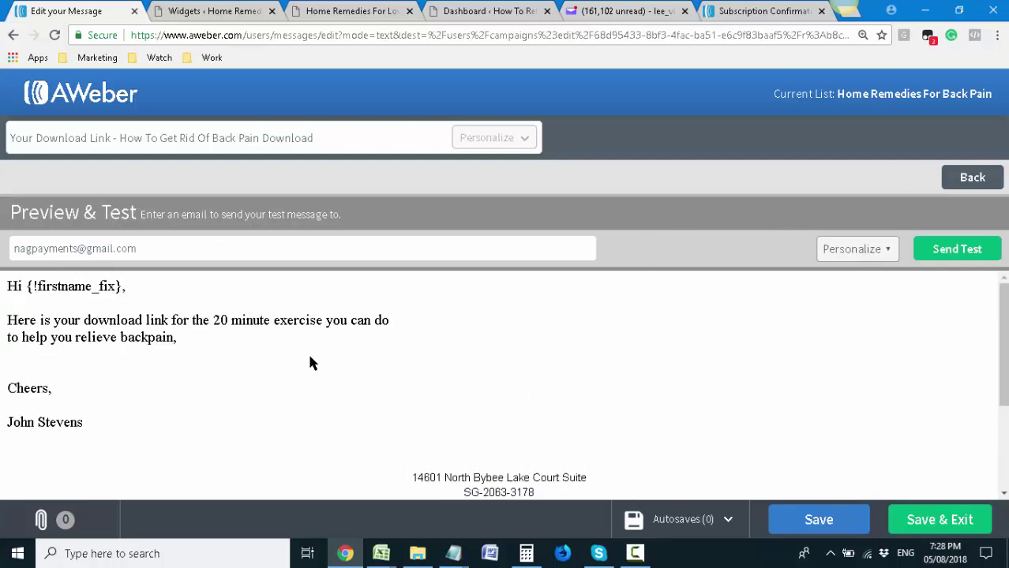
pyautogui.click(13, 35)
pyautogui.click(212, 11)
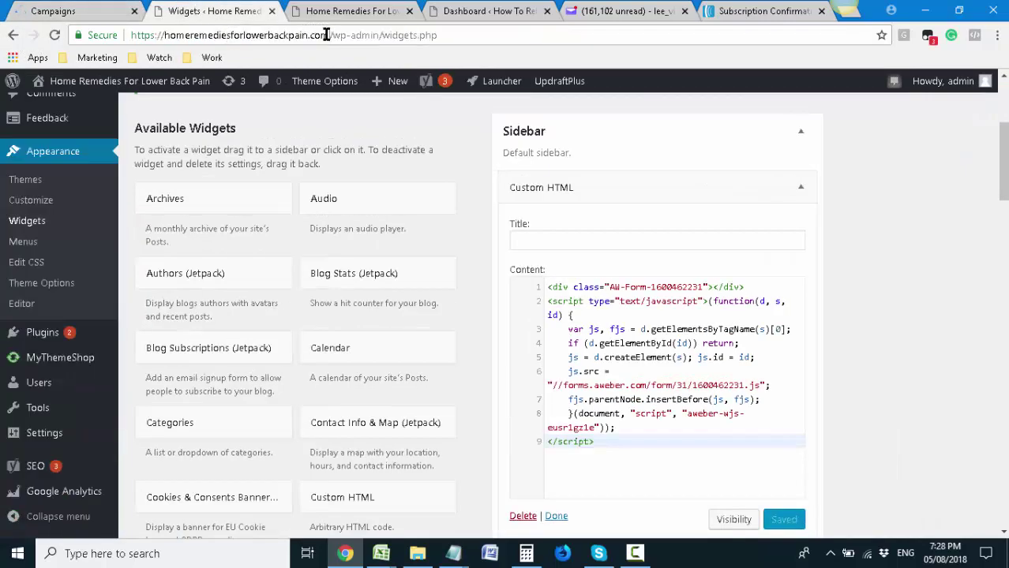
# Set the campaign trigger to On Subscribe and add a Send Message step and a 1-day Wait
pyautogui.moveTo(329, 34); pyautogui.dragTo(163, 35)
pyautogui.hotkey('ctrl', 'c')
pyautogui.click(98, 7)
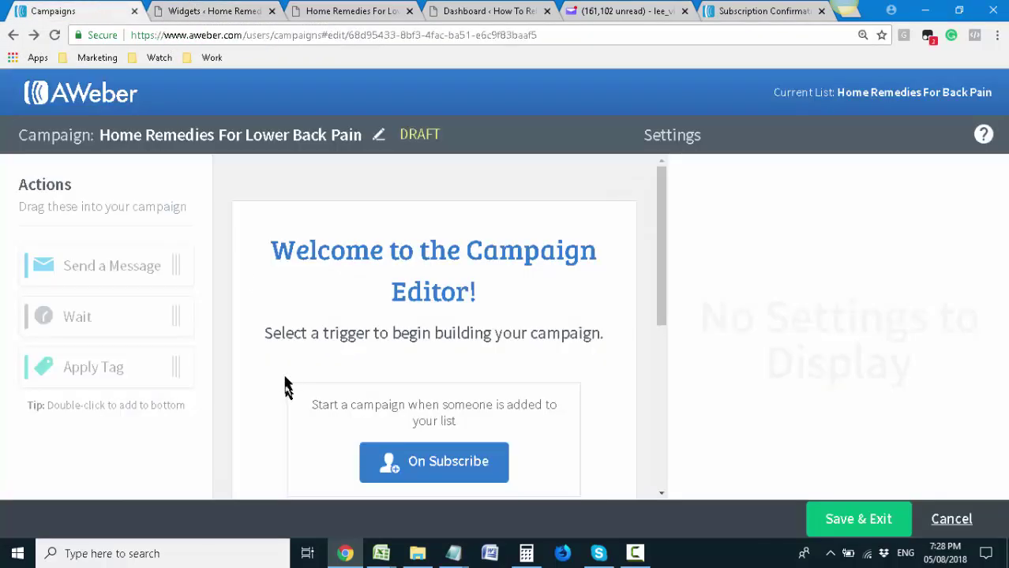
pyautogui.scroll(-1, 420, 262)
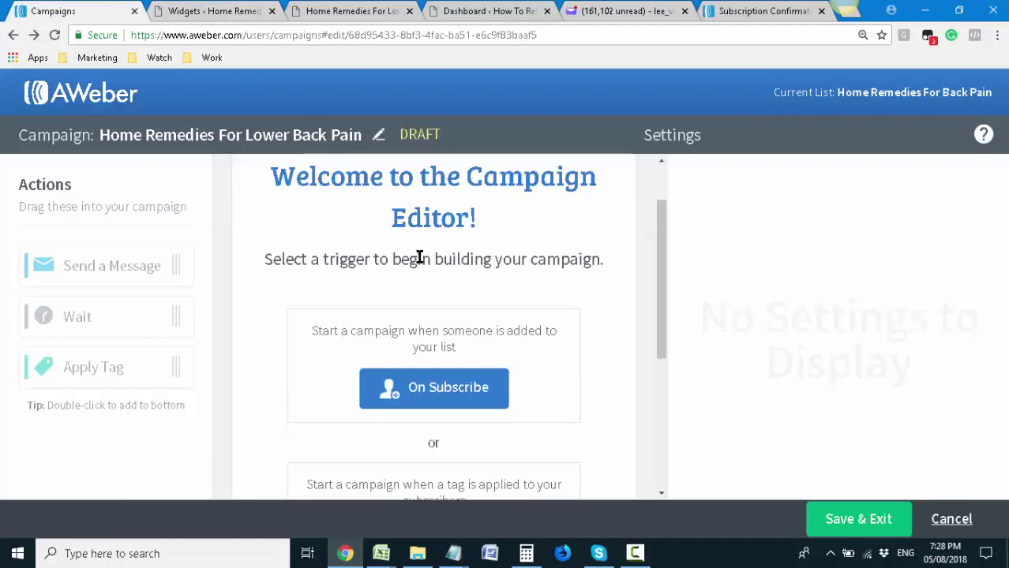
pyautogui.scroll(1, 421, 262)
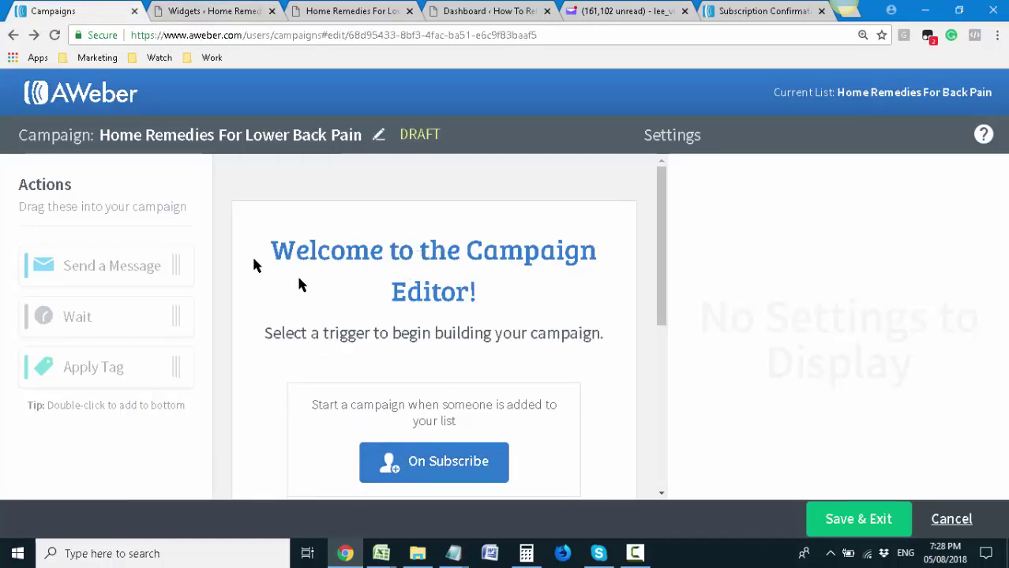
pyautogui.scroll(-2, 327, 300)
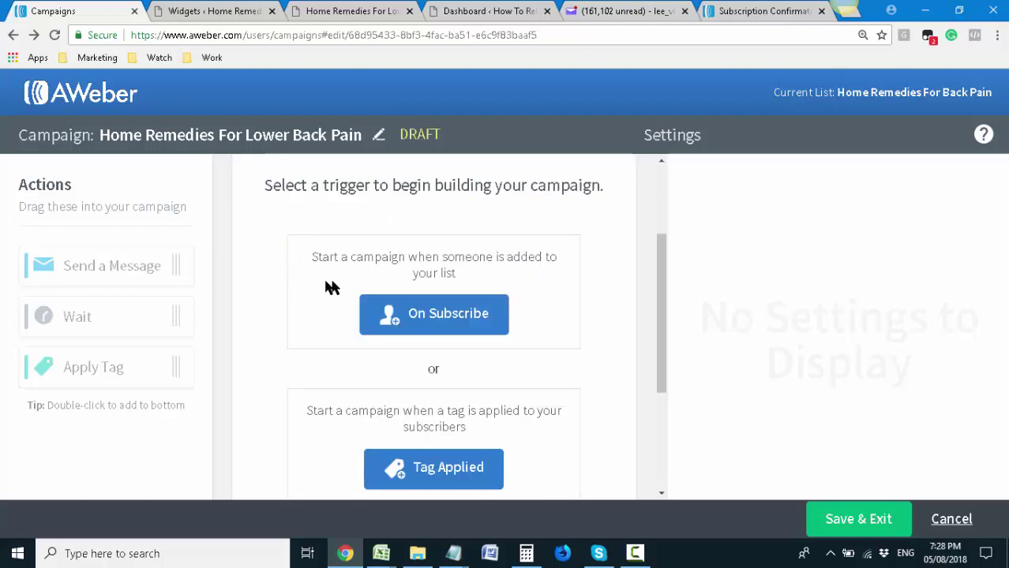
pyautogui.click(419, 314)
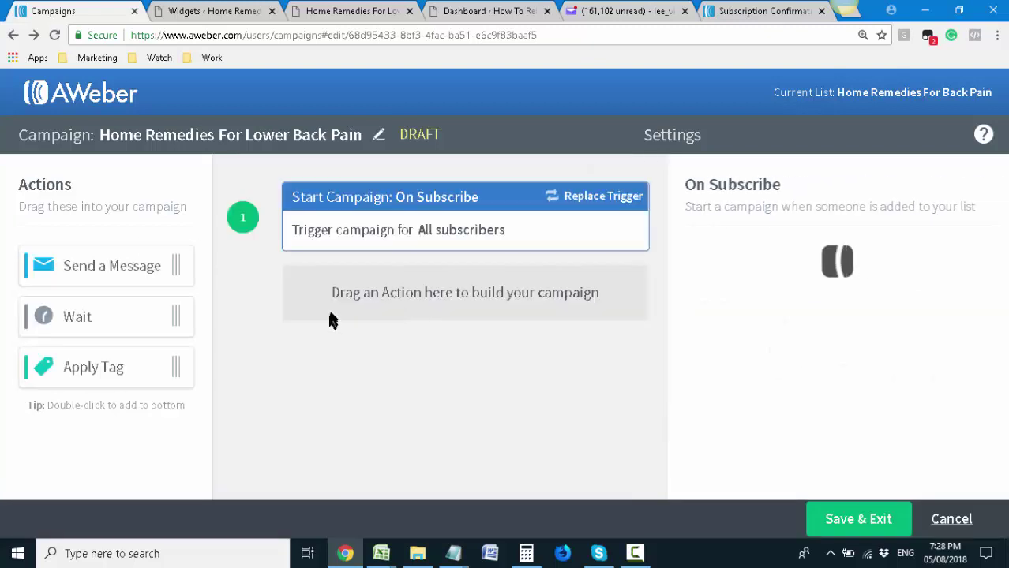
pyautogui.moveTo(110, 264); pyautogui.dragTo(433, 277)
pyautogui.moveTo(129, 316); pyautogui.dragTo(342, 351)
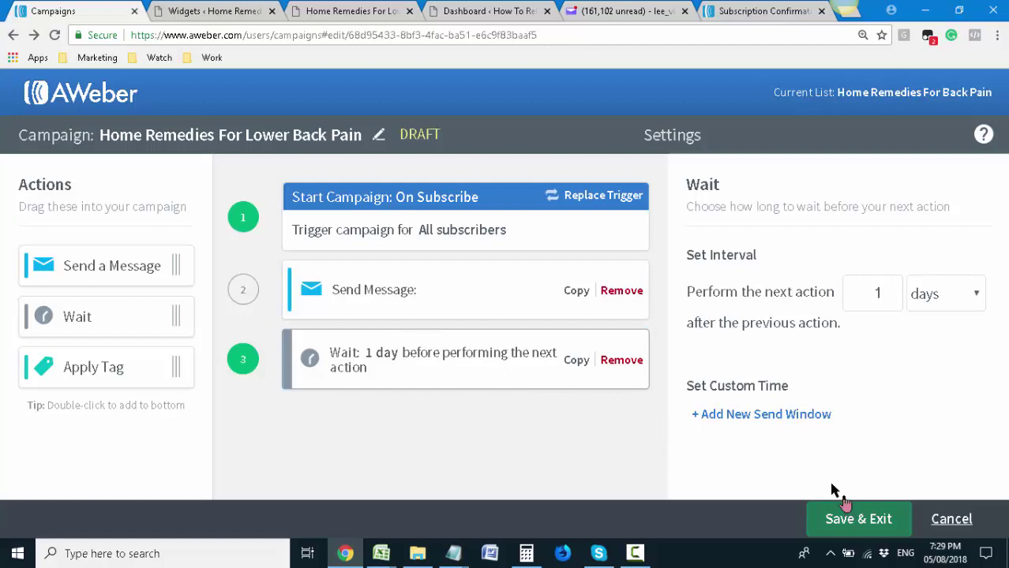
# From the Send Message step, choose Create a Message to start a plain-text message
pyautogui.click(553, 291)
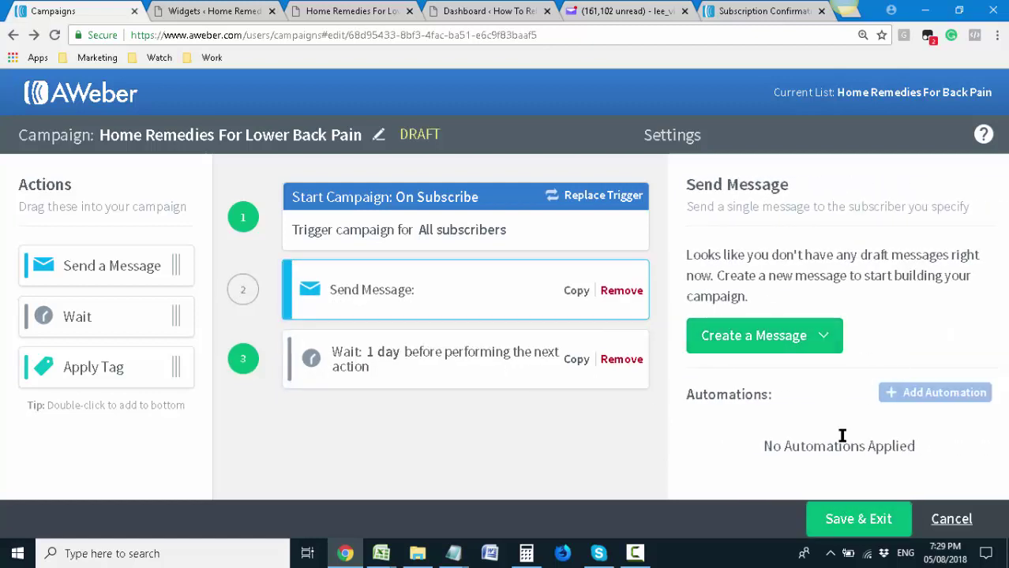
pyautogui.click(859, 509)
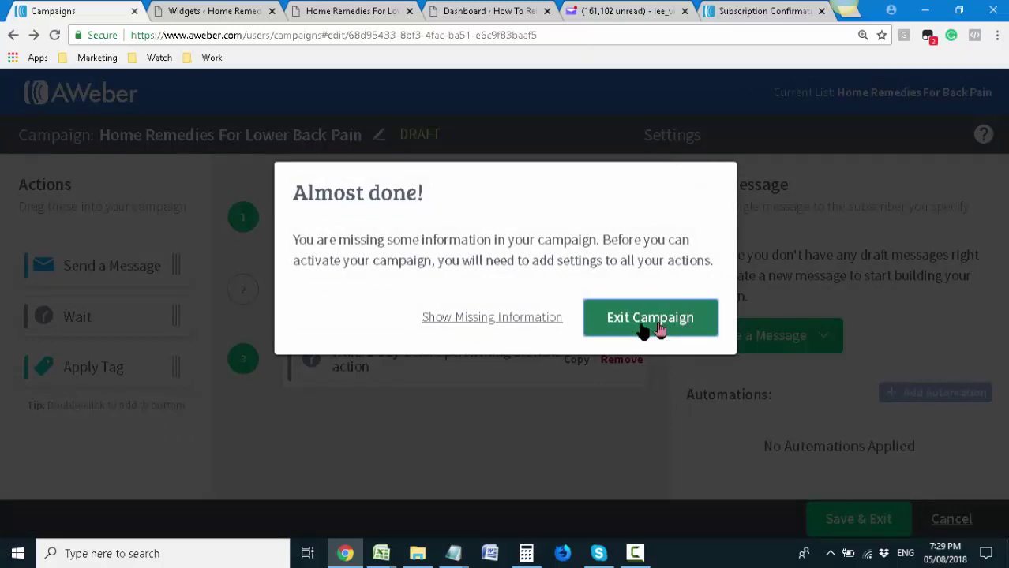
pyautogui.click(549, 320)
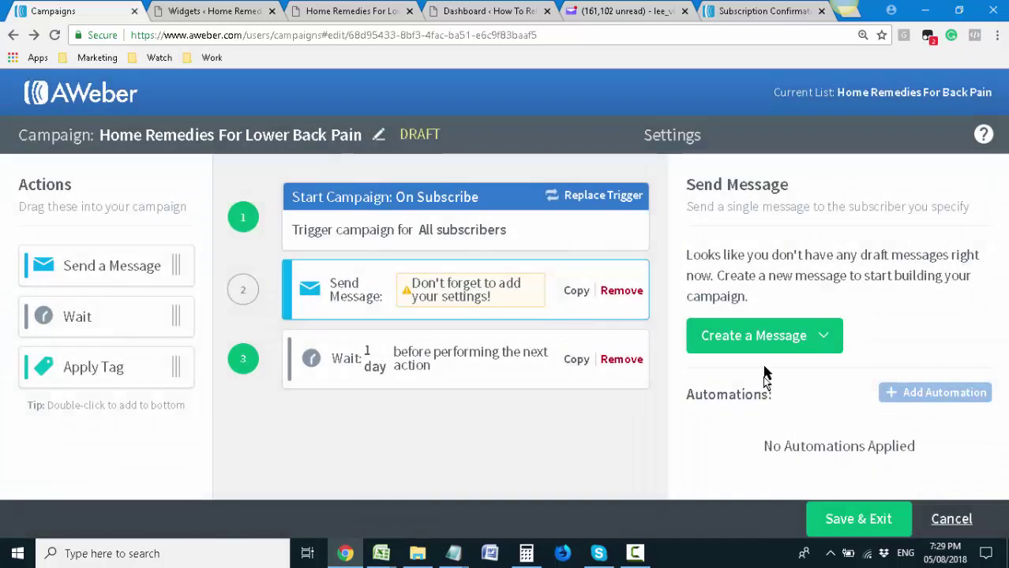
pyautogui.click(783, 344)
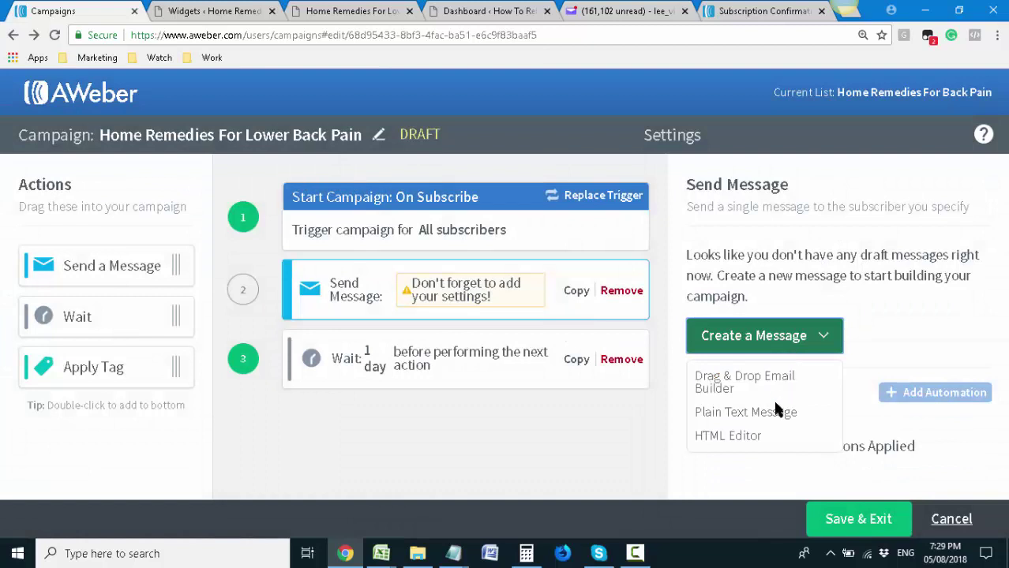
pyautogui.click(750, 412)
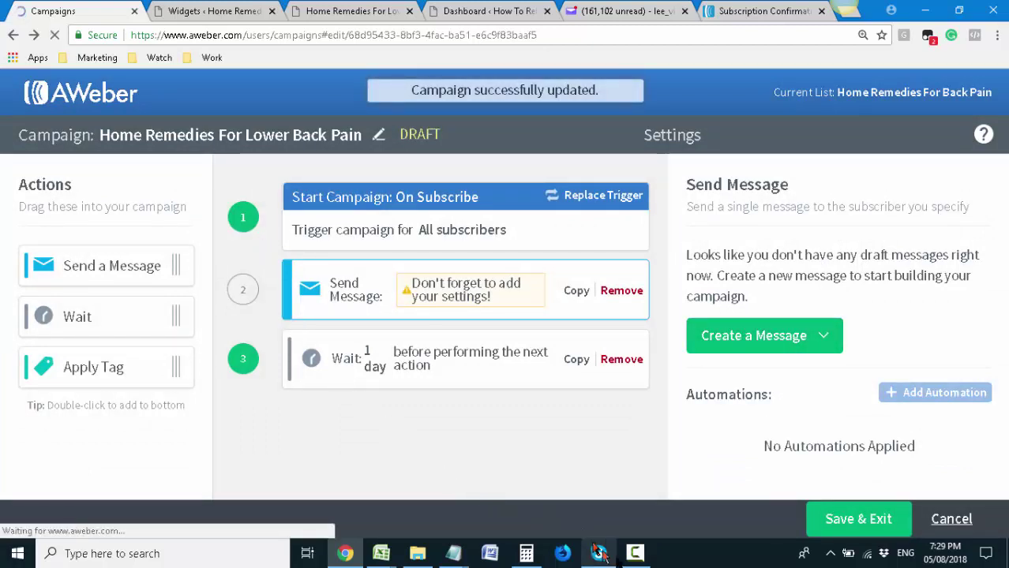
pyautogui.click(635, 553)
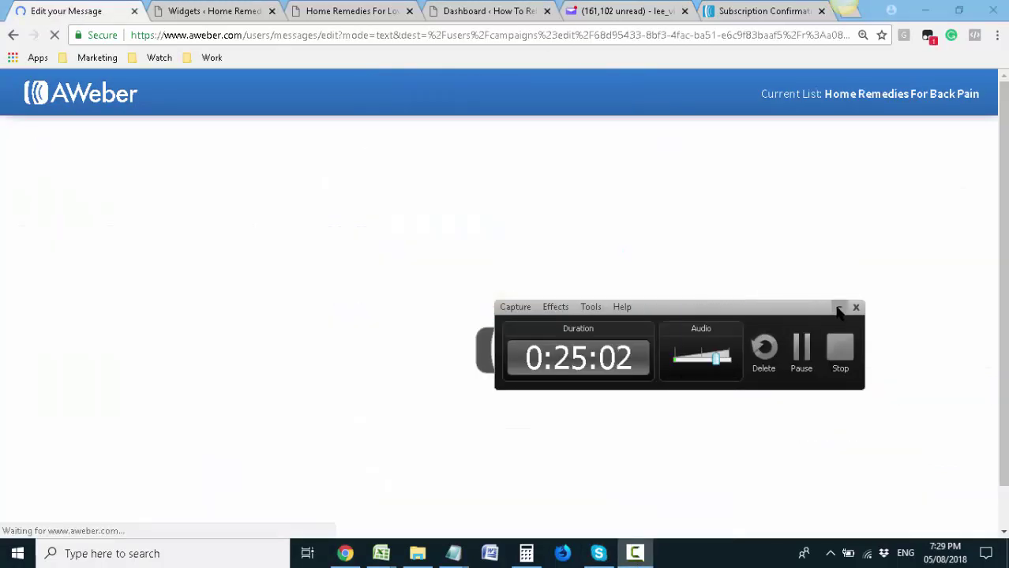
pyautogui.click(838, 308)
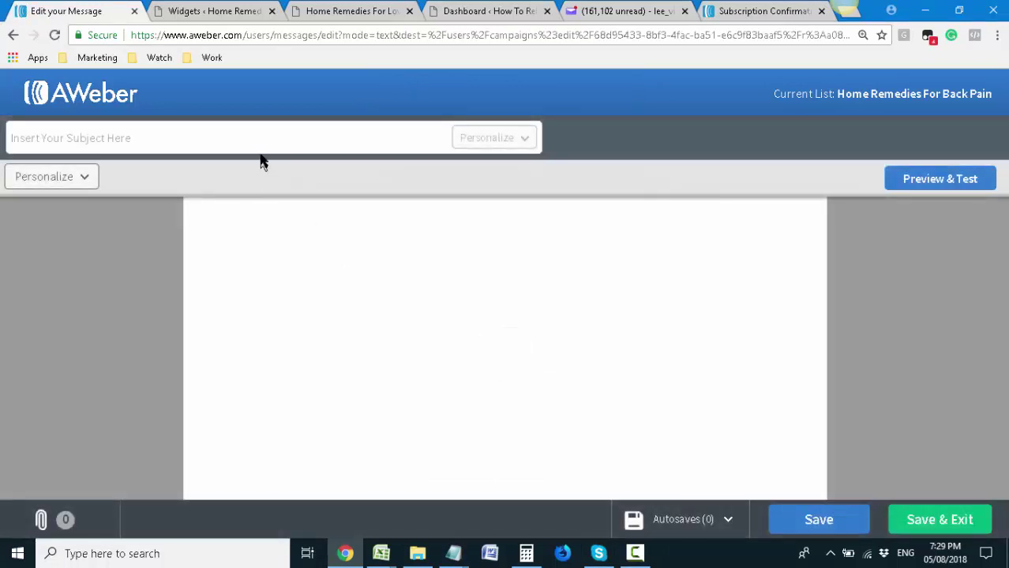
# Clear the accidentally pasted site address out of the subject field
pyautogui.click(259, 150)
pyautogui.hotkey('ctrl', 'v')
pyautogui.hotkey('ctrl', 'a')
pyautogui.hotkey('ctrl', 'c')
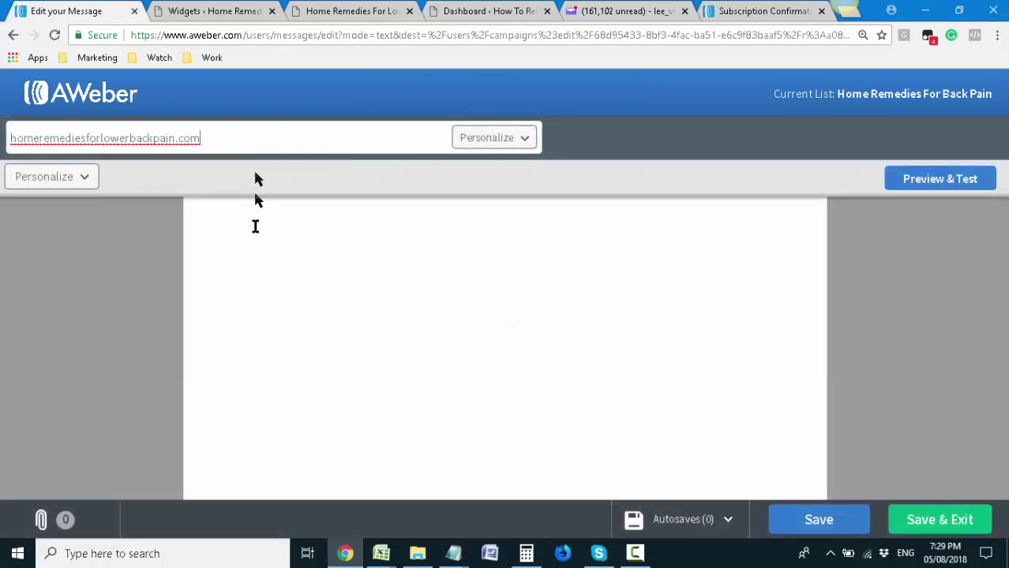
pyautogui.press('BackSpace')
pyautogui.click(254, 213)
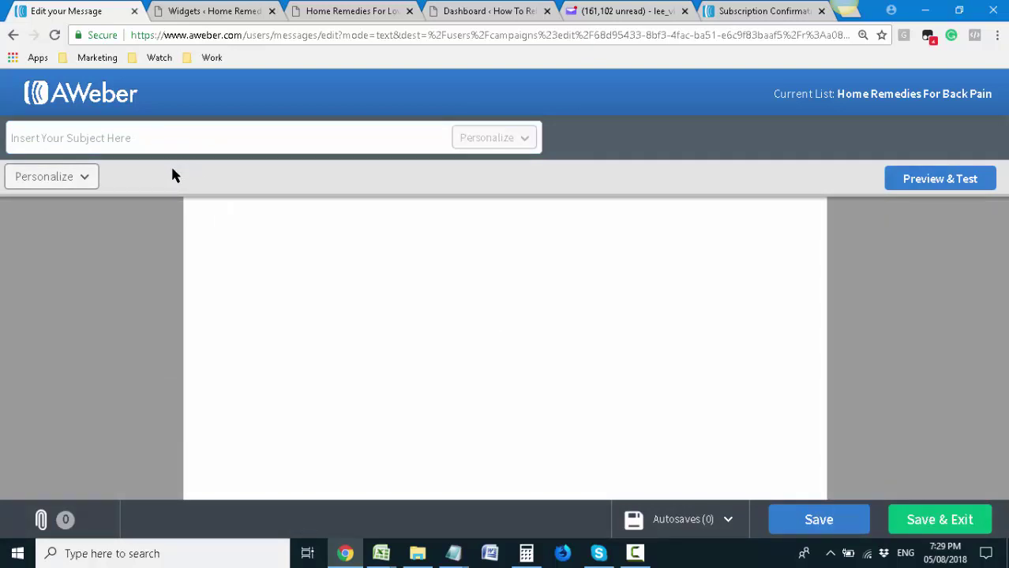
pyautogui.click(183, 134)
# Type the subject 'Your Download Link - How To Get Rid Of Back Pain Download'
pyautogui.write('Your ')
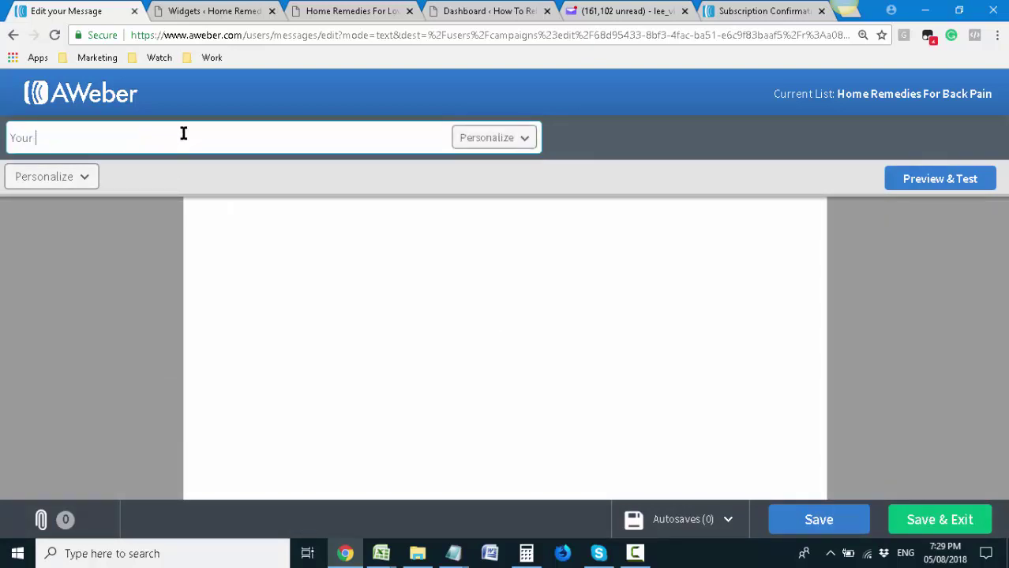
pyautogui.write('Download Link - ')
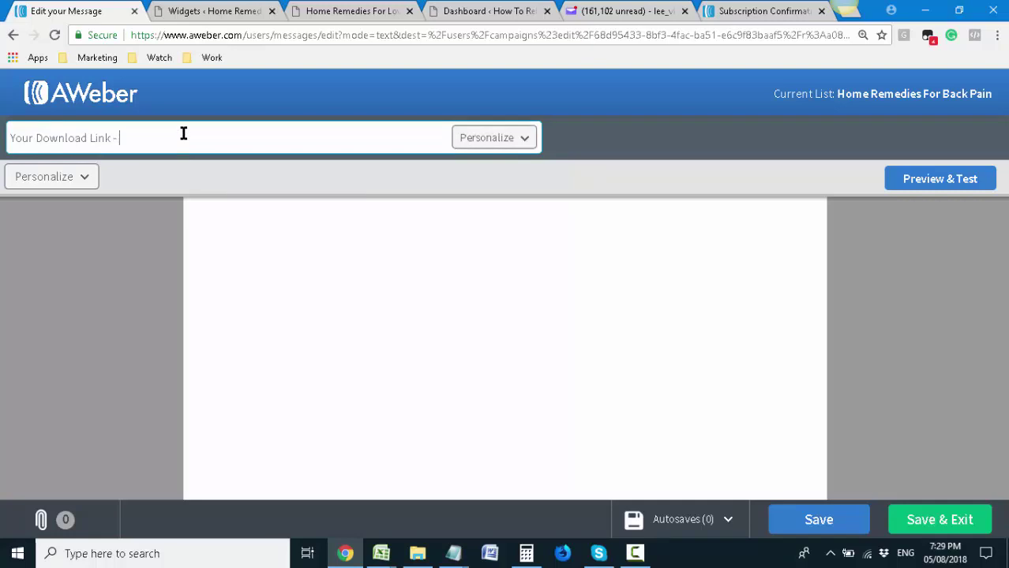
pyautogui.write('How')
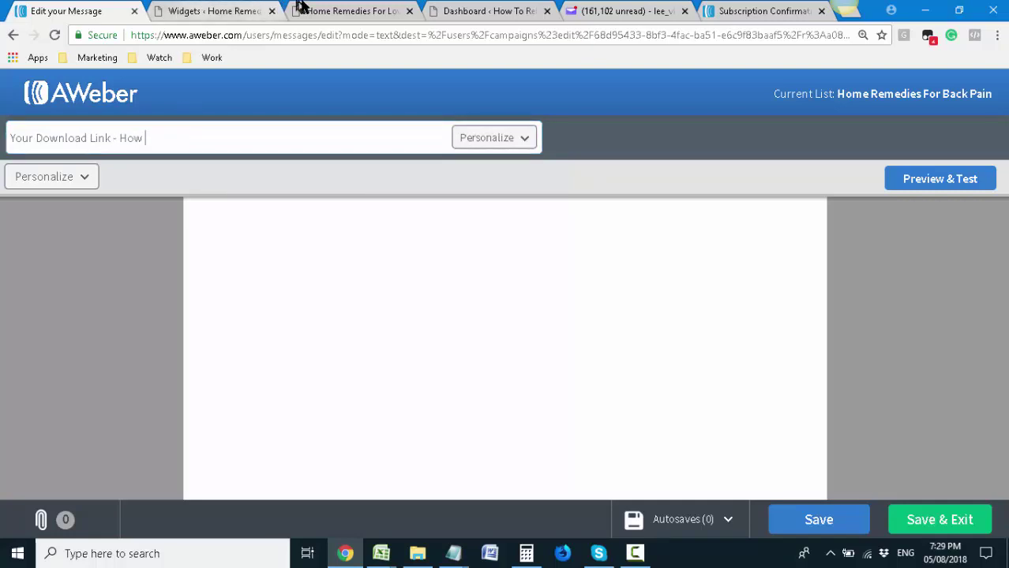
pyautogui.click(300, 10)
pyautogui.click(99, 8)
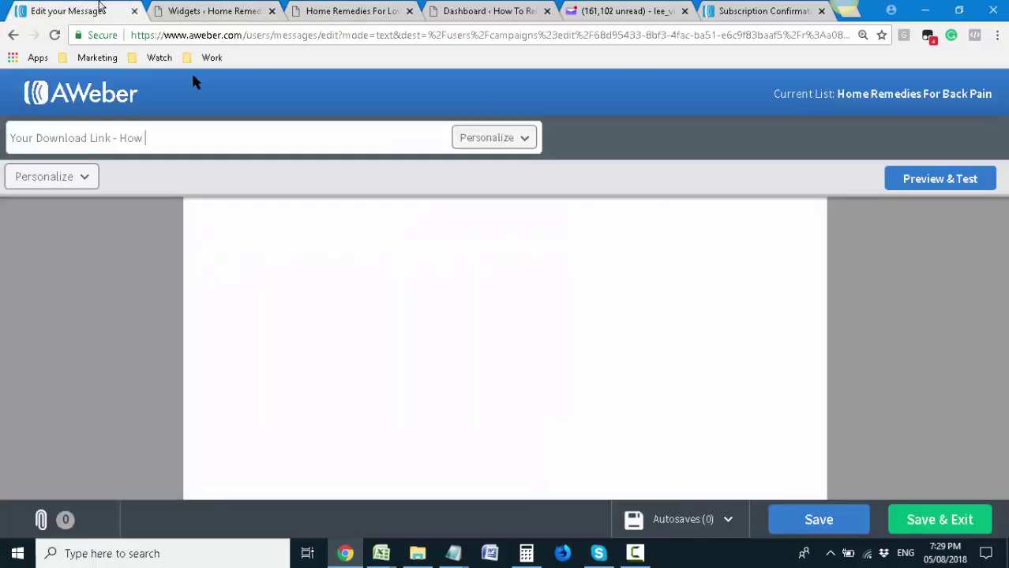
pyautogui.click(138, 128)
pyautogui.write('To Get Rid Of Back')
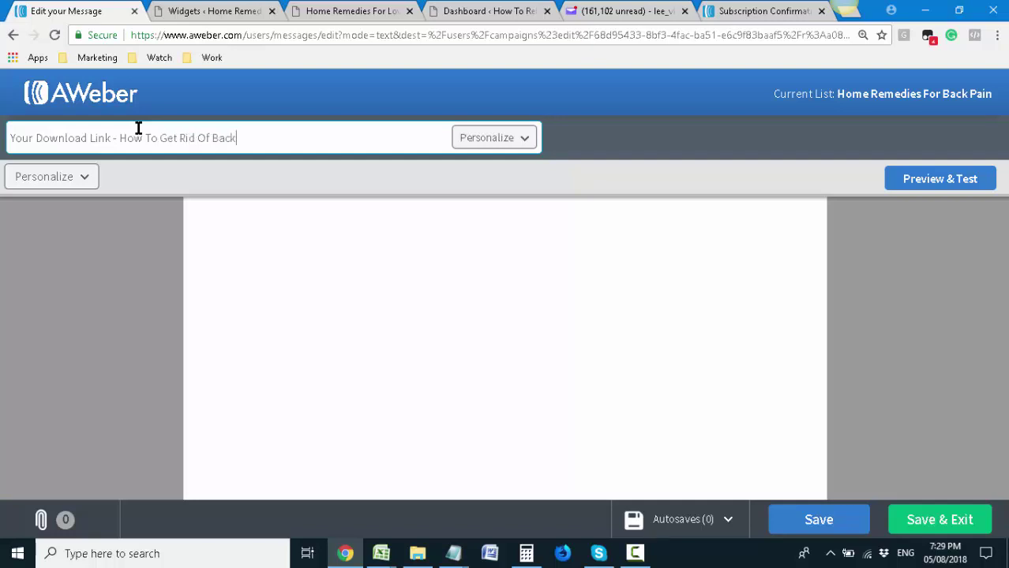
pyautogui.write('Pain Download')
pyautogui.click(308, 287)
pyautogui.click(49, 176)
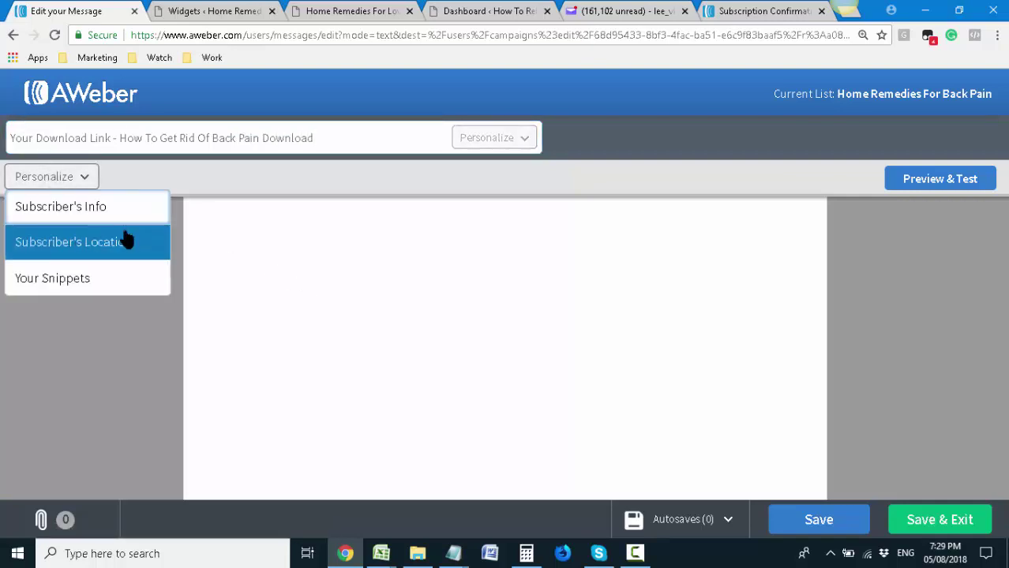
# Insert the subscriber's First Name personalization field into the message body
pyautogui.click(124, 210)
pyautogui.click(119, 272)
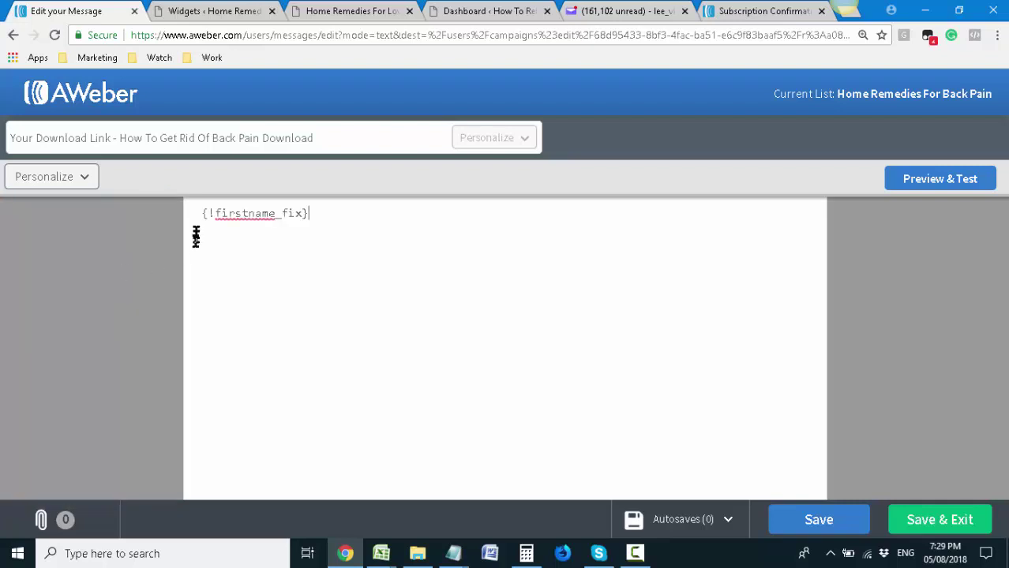
pyautogui.click(379, 11)
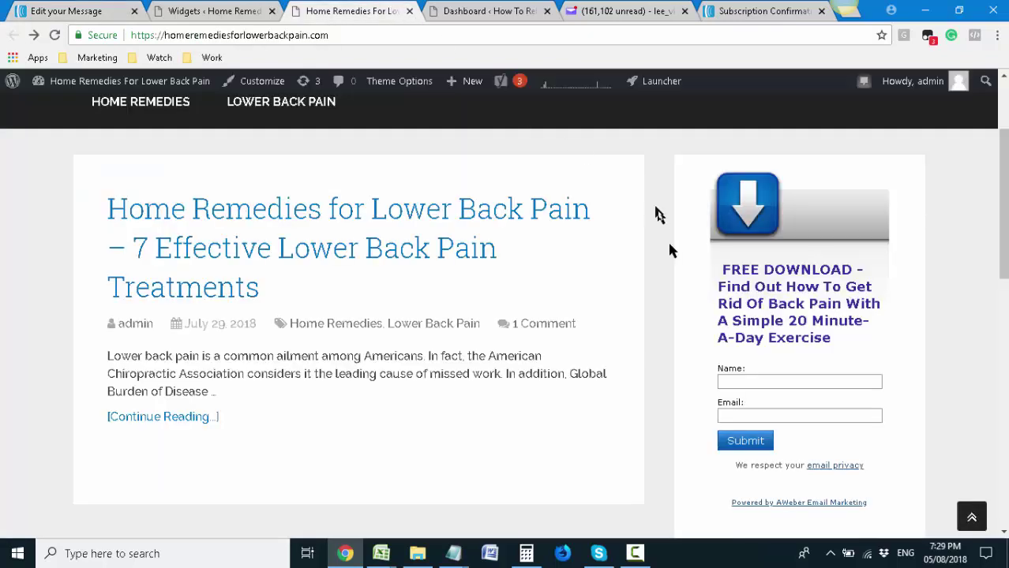
pyautogui.click(834, 379)
pyautogui.click(38, 11)
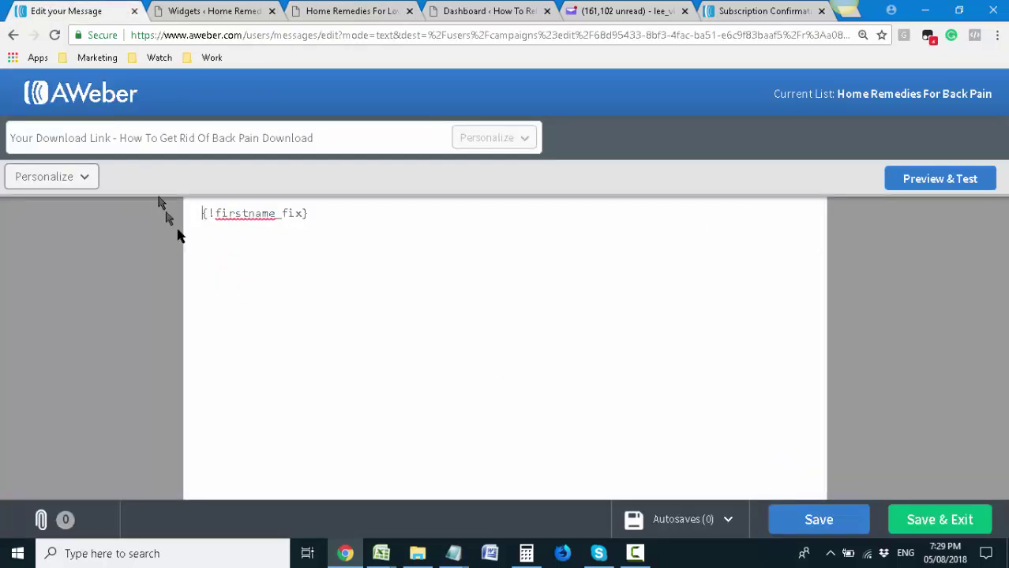
pyautogui.click(67, 175)
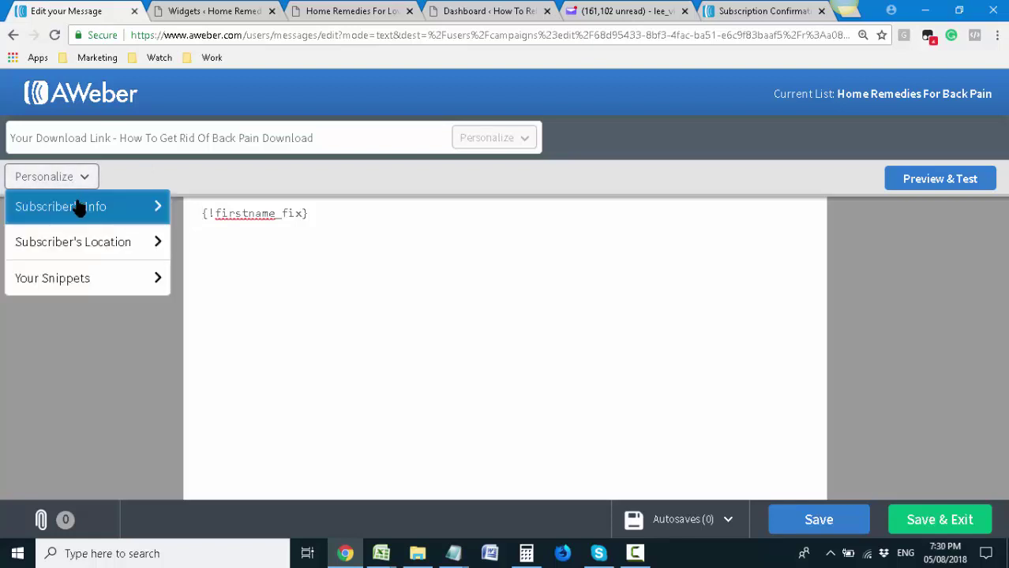
pyautogui.click(160, 213)
pyautogui.click(226, 239)
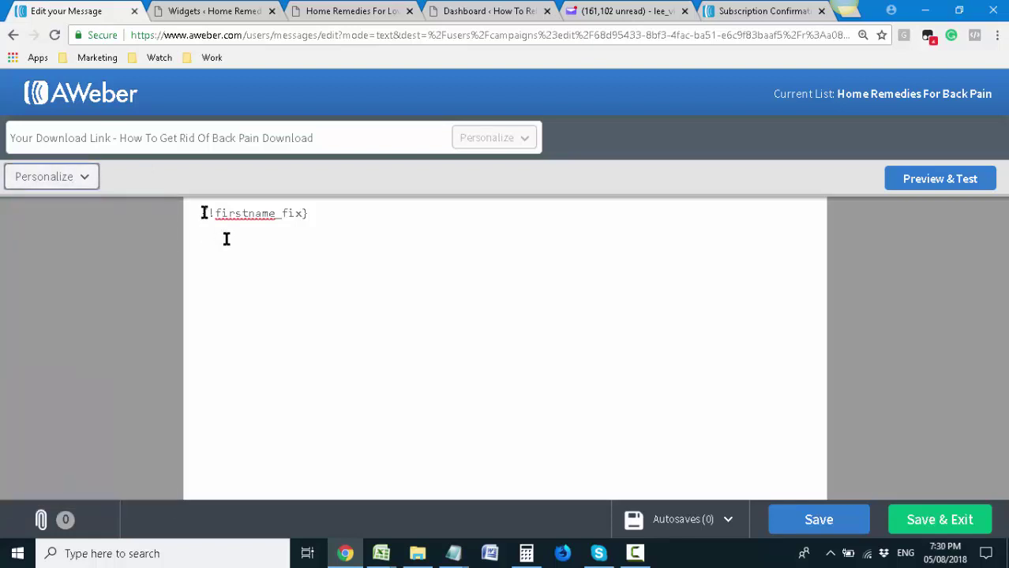
# Add the 'Hi' greeting, the 'Here is your download link' line and the sign-off
pyautogui.click(201, 212)
pyautogui.write('Hi')
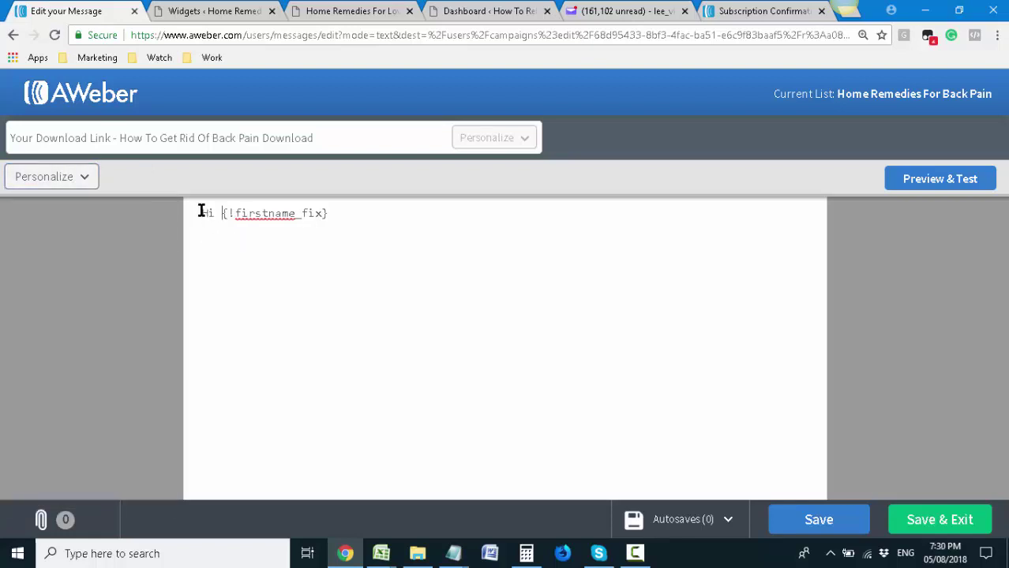
pyautogui.click(349, 220)
pyautogui.write('Here is your download link:')
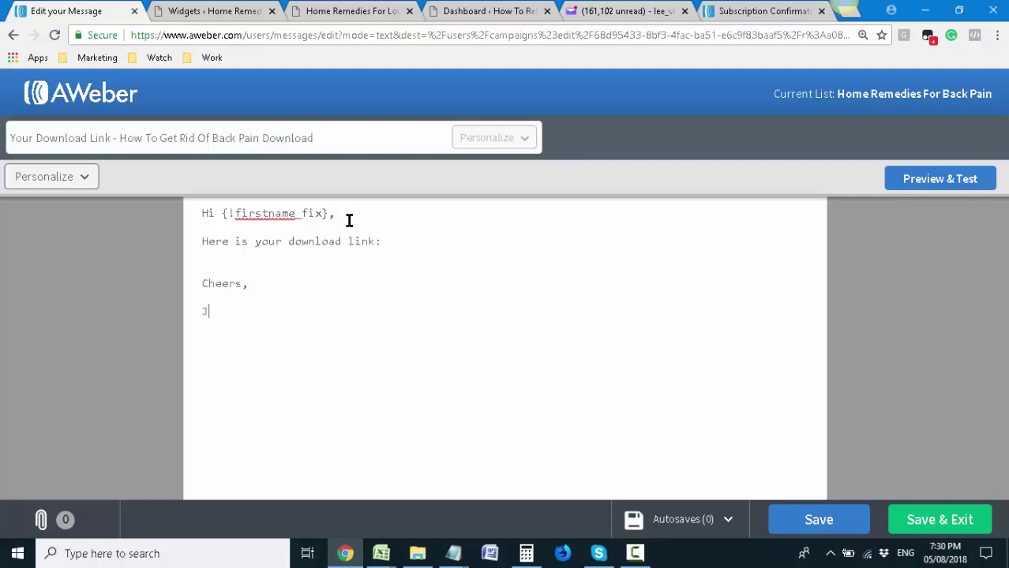
pyautogui.write('evens')
# Paste the site address homeremediesforlowerbackpain.com under the signature, with a line break above it
pyautogui.click(211, 10)
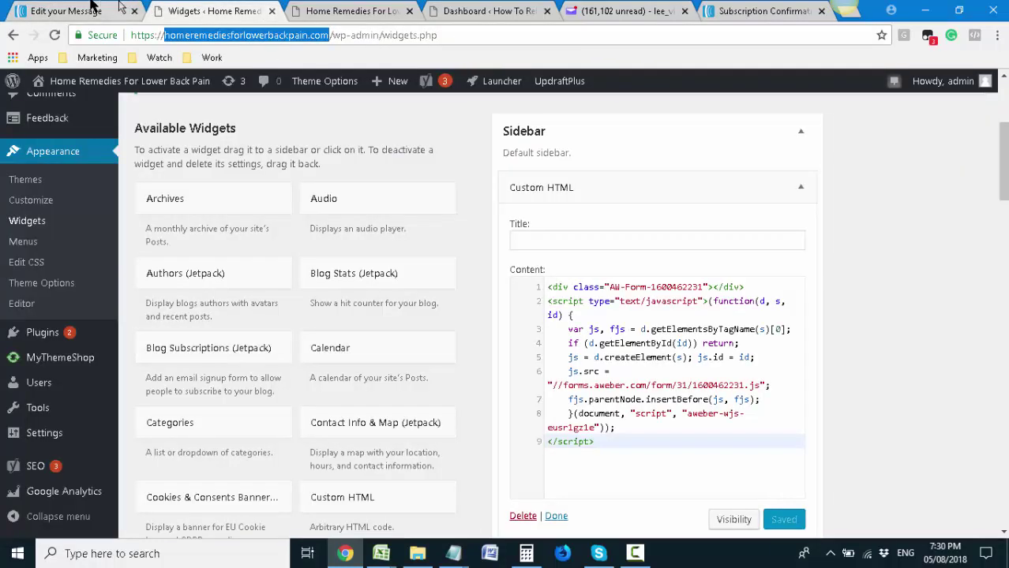
pyautogui.click(91, 7)
pyautogui.hotkey('ctrl', 'v')
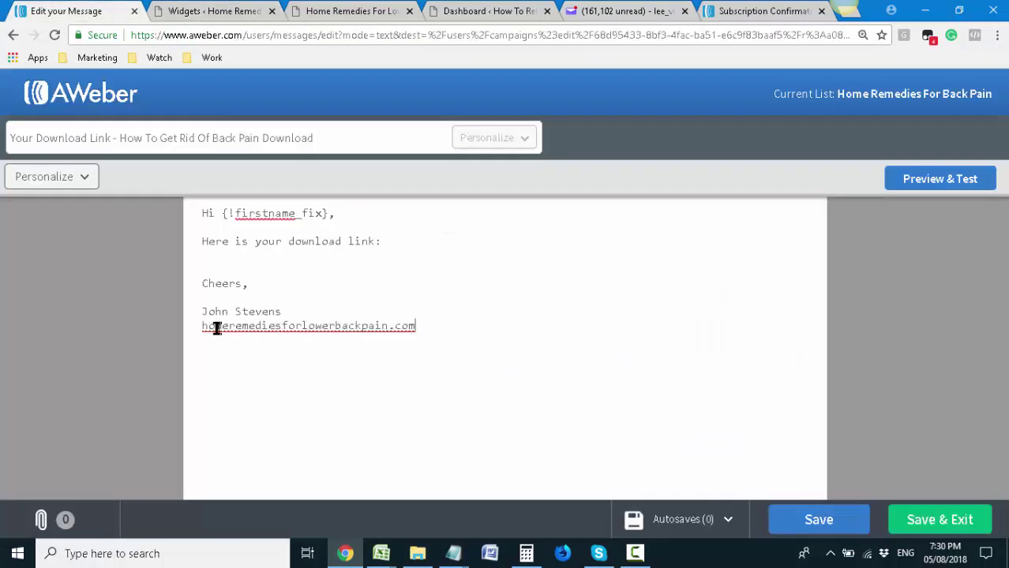
pyautogui.click(311, 312)
pyautogui.press('Return')
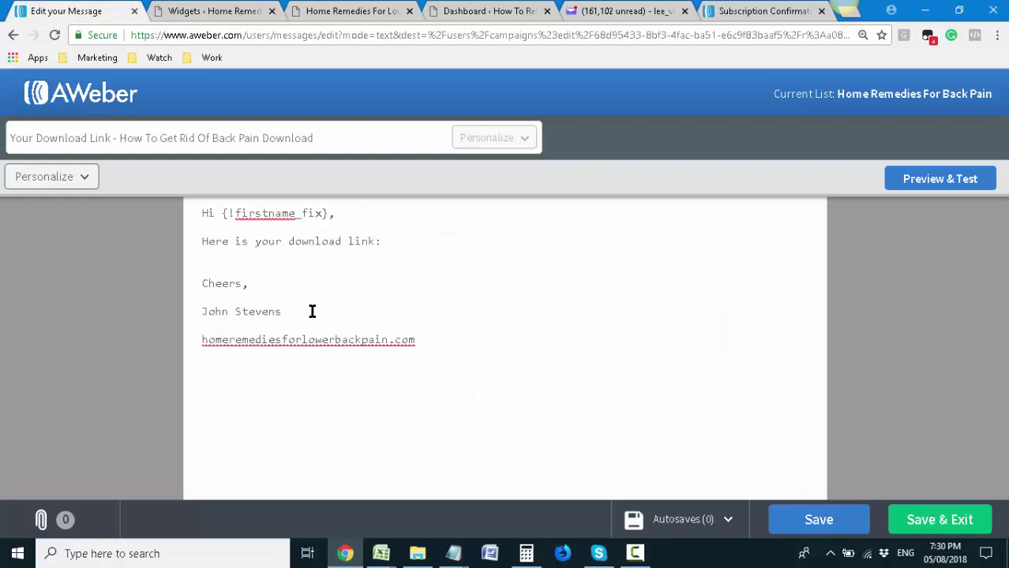
# Go to the WordPress dashboard and start a new page
pyautogui.click(307, 255)
pyautogui.click(324, 11)
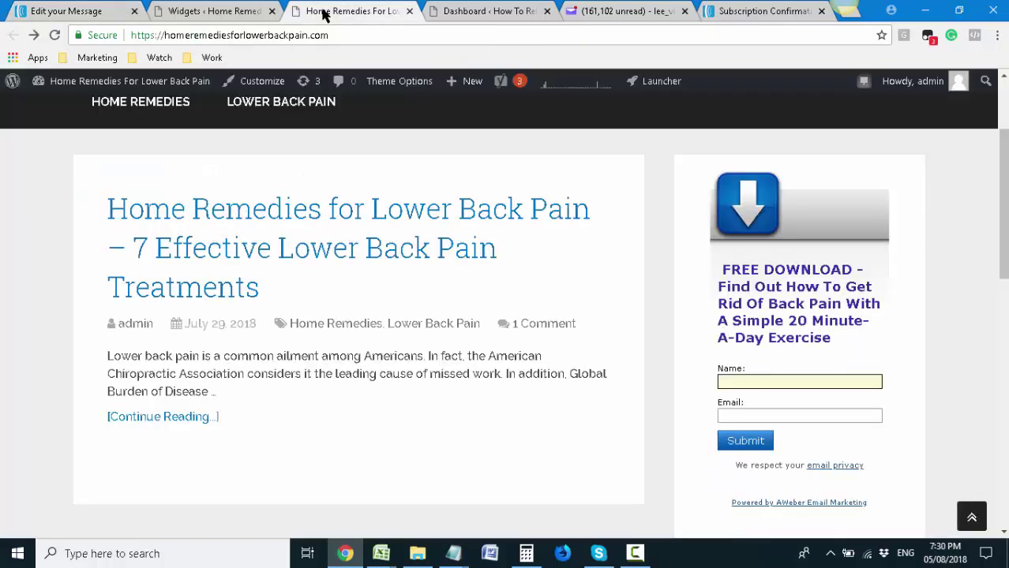
pyautogui.moveTo(140, 83)
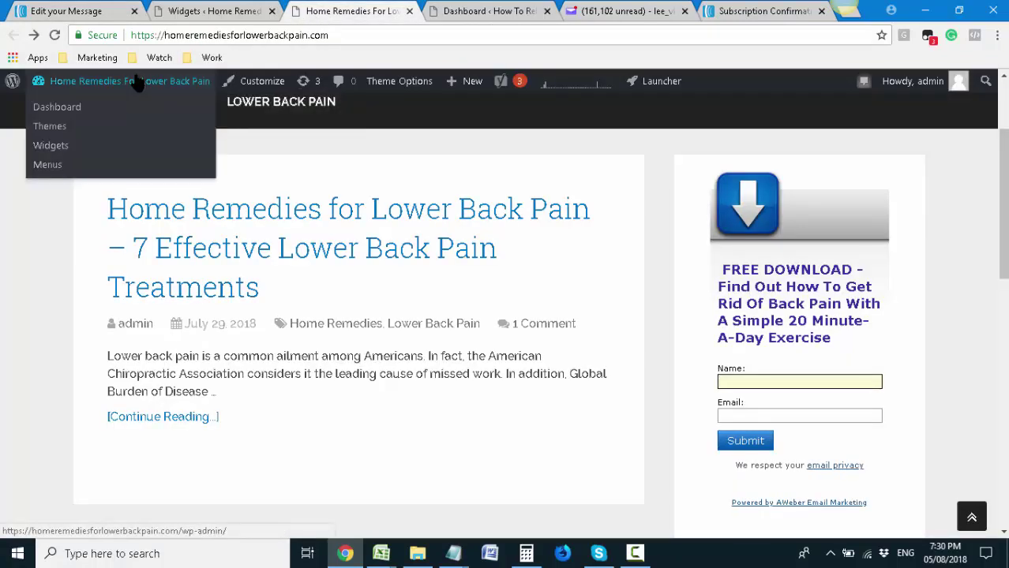
pyautogui.click(73, 114)
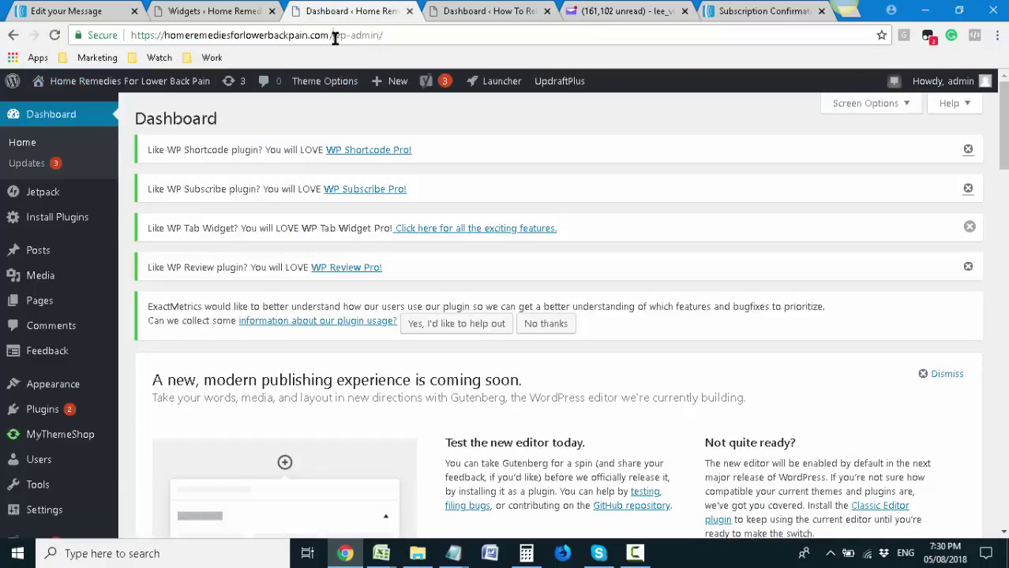
pyautogui.moveTo(332, 35); pyautogui.dragTo(387, 35)
pyautogui.click(495, 140)
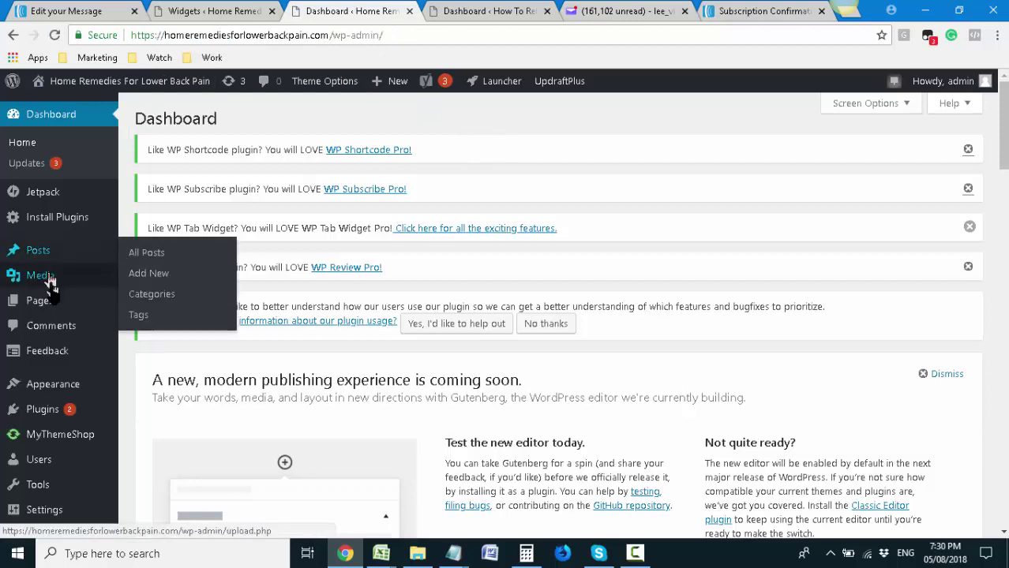
pyautogui.moveTo(68, 300)
pyautogui.click(136, 323)
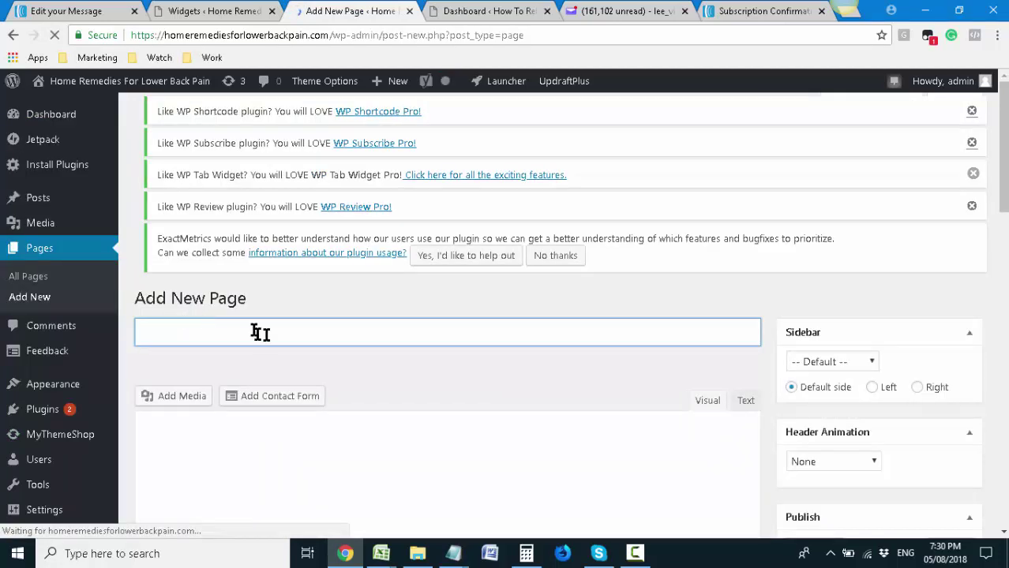
# Title the page 'Download Your Free 20 Minute Exercise Guide To Get Rid Of Back Pain'
pyautogui.write('Do')
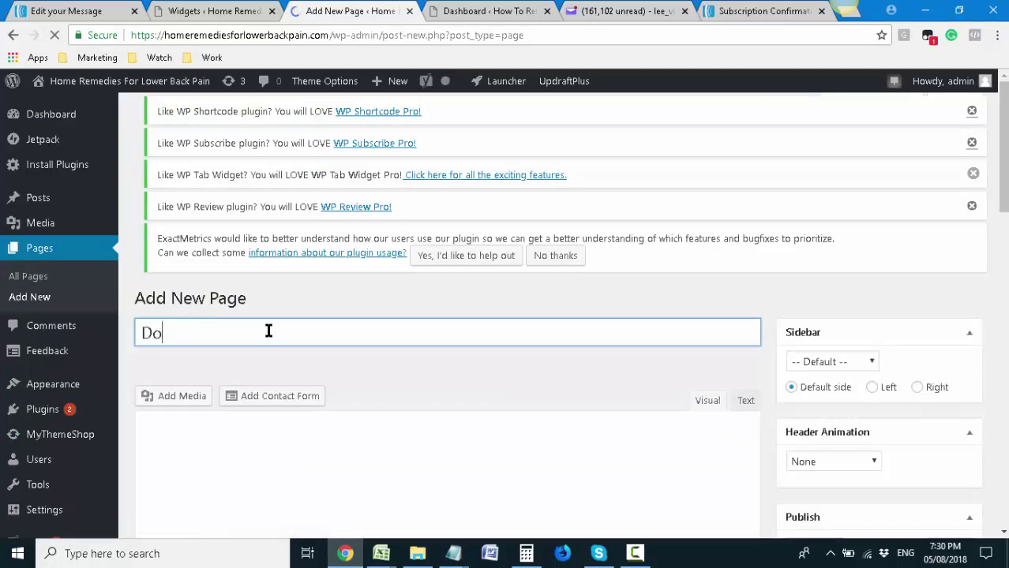
pyautogui.write('wnload Your F')
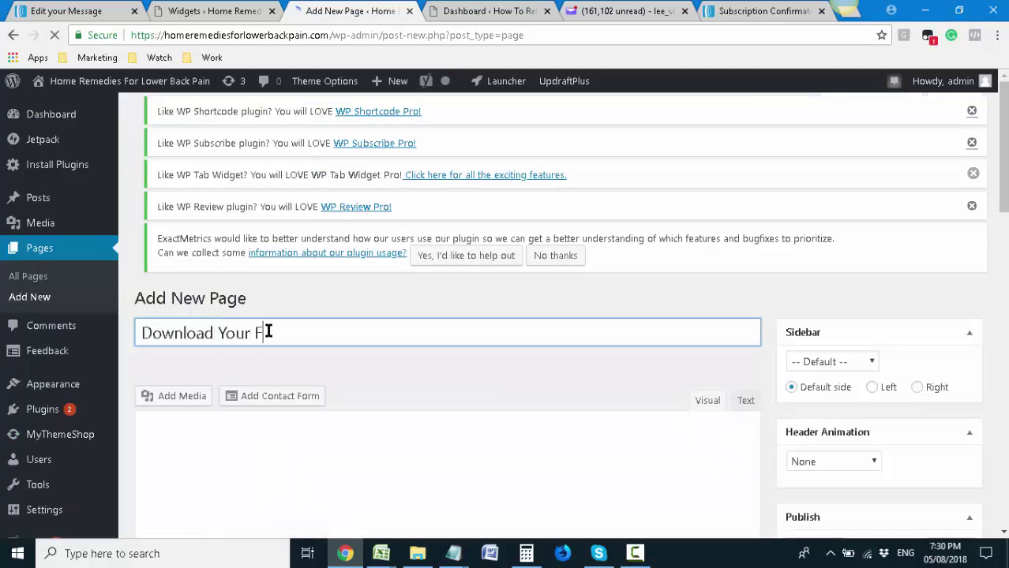
pyautogui.write('ree 20 Minute')
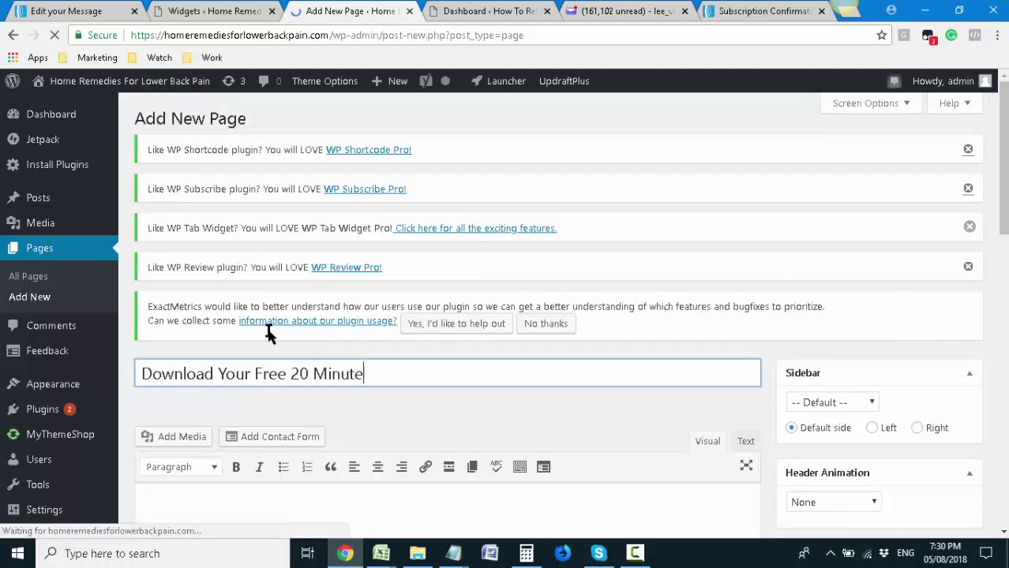
pyautogui.scroll(-1, 273, 336)
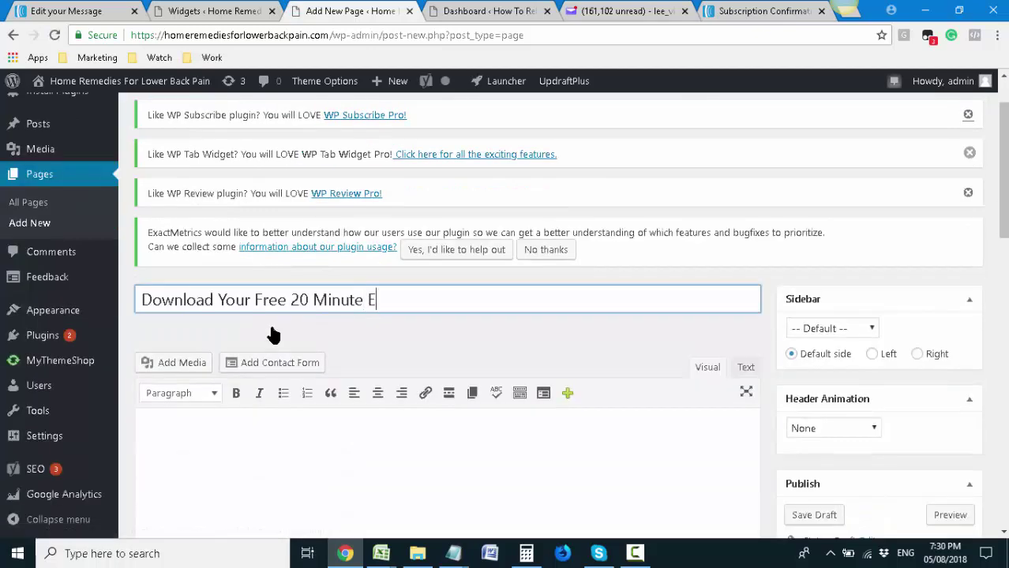
pyautogui.write('Exercise Guide To Get')
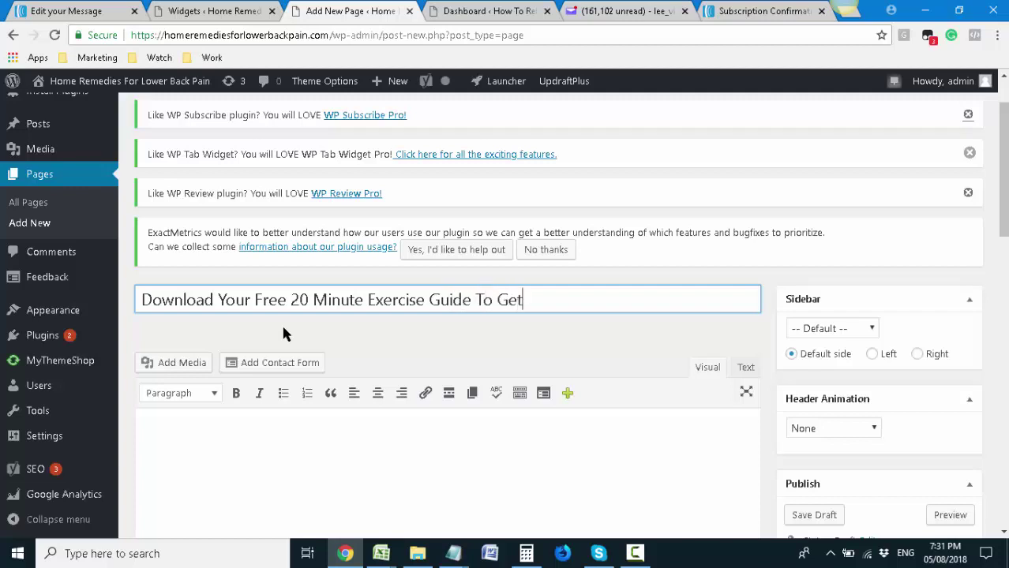
pyautogui.write(' Rid Of Back Pain')
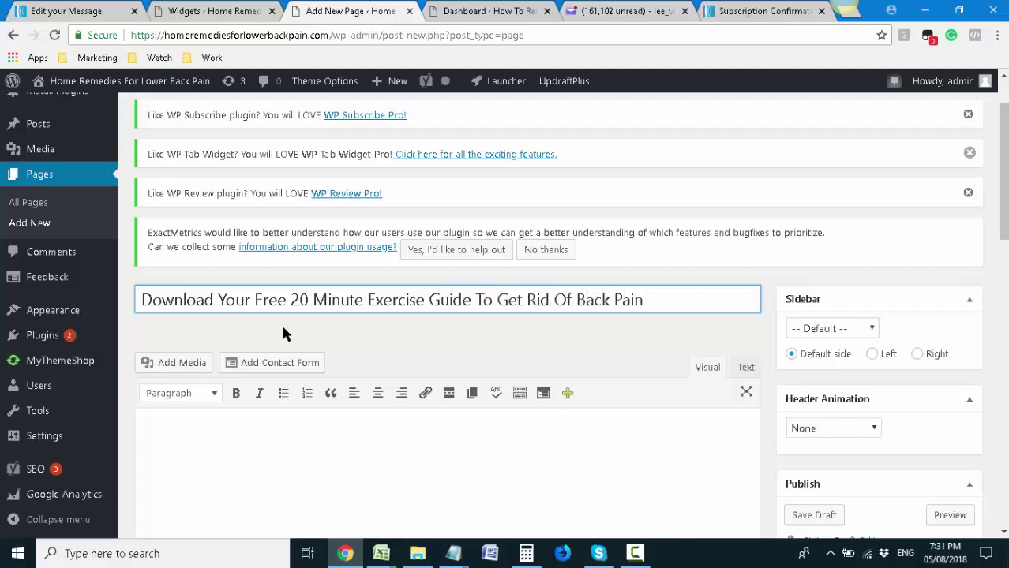
pyautogui.scroll(-4, 281, 323)
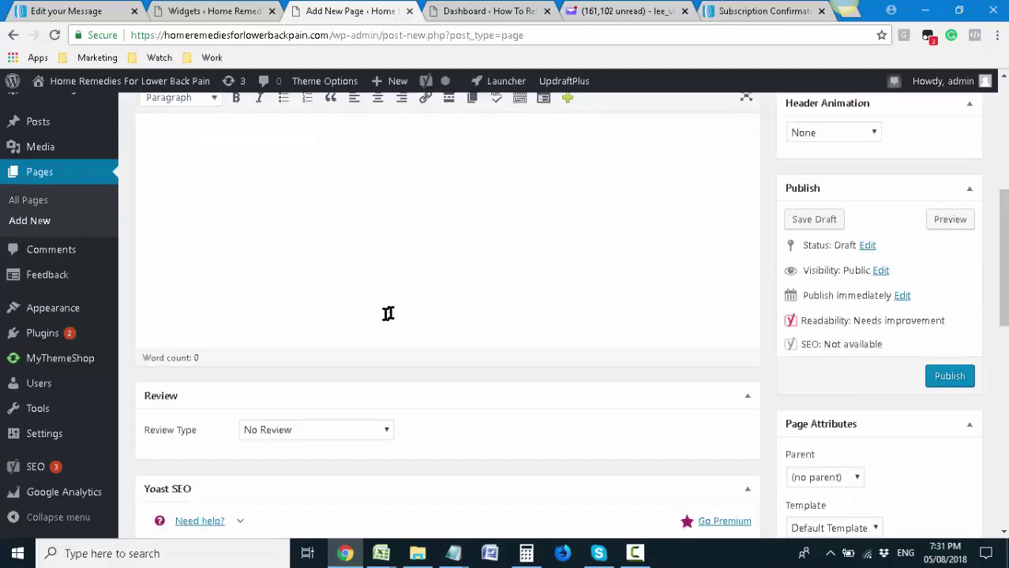
# Write 'Here is your download:' and the <<attach download>> placeholder in the page body
pyautogui.scroll(2, 388, 312)
pyautogui.click(352, 308)
pyautogui.write('Here ')
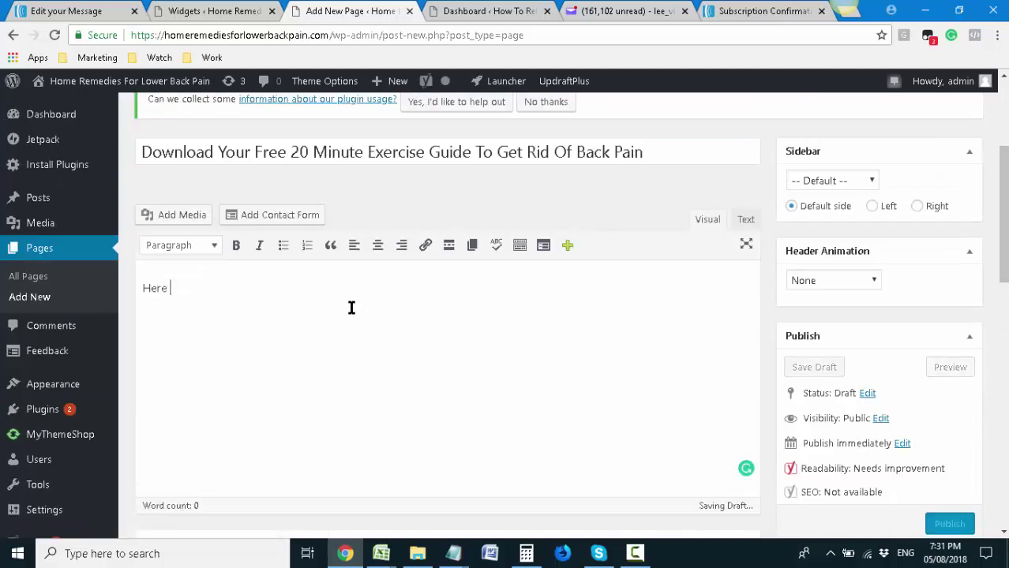
pyautogui.write('is your download:')
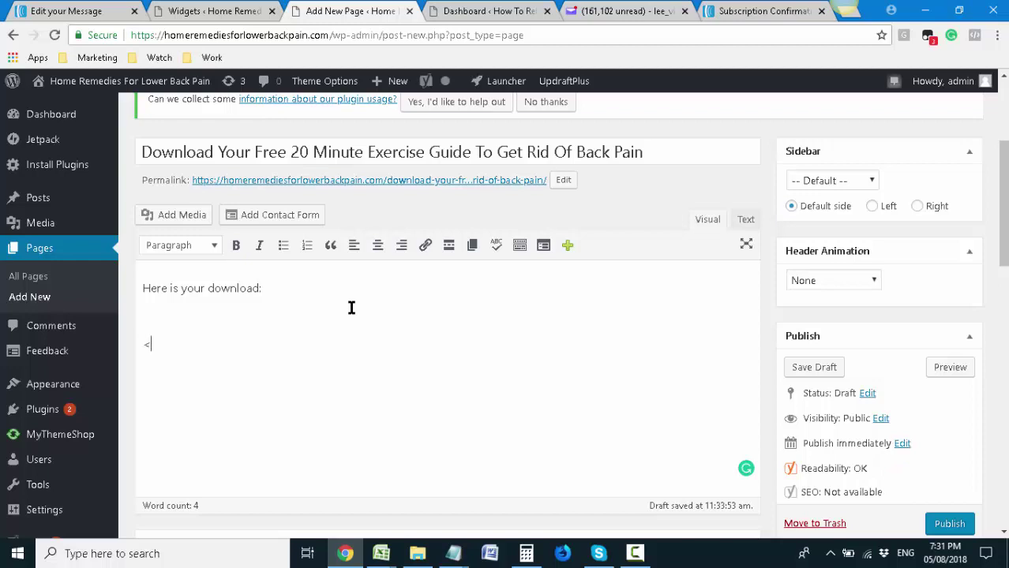
pyautogui.write('h download>>')
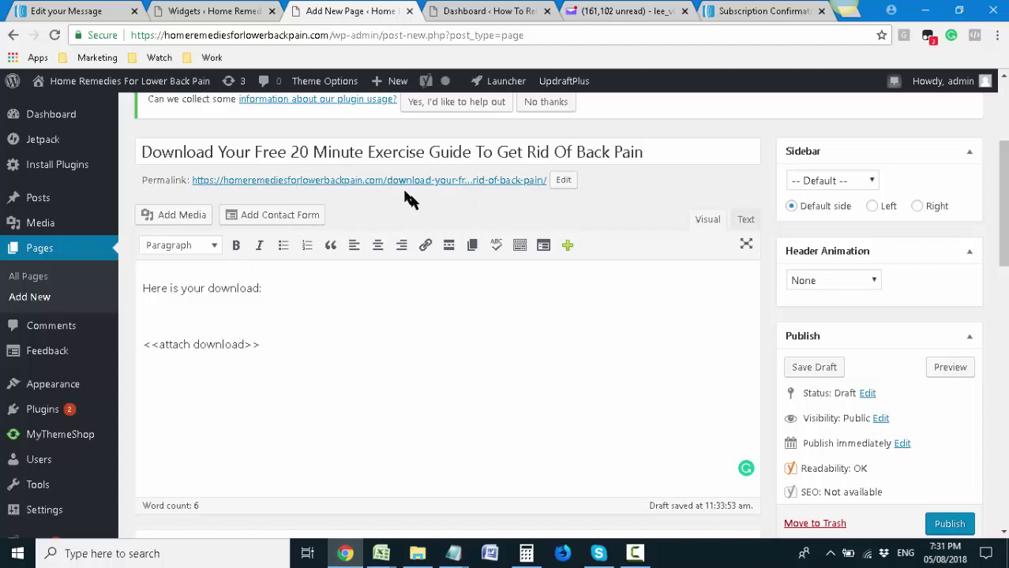
pyautogui.scroll(-1, 553, 288)
pyautogui.scroll(1, 656, 330)
pyautogui.scroll(-2, 655, 335)
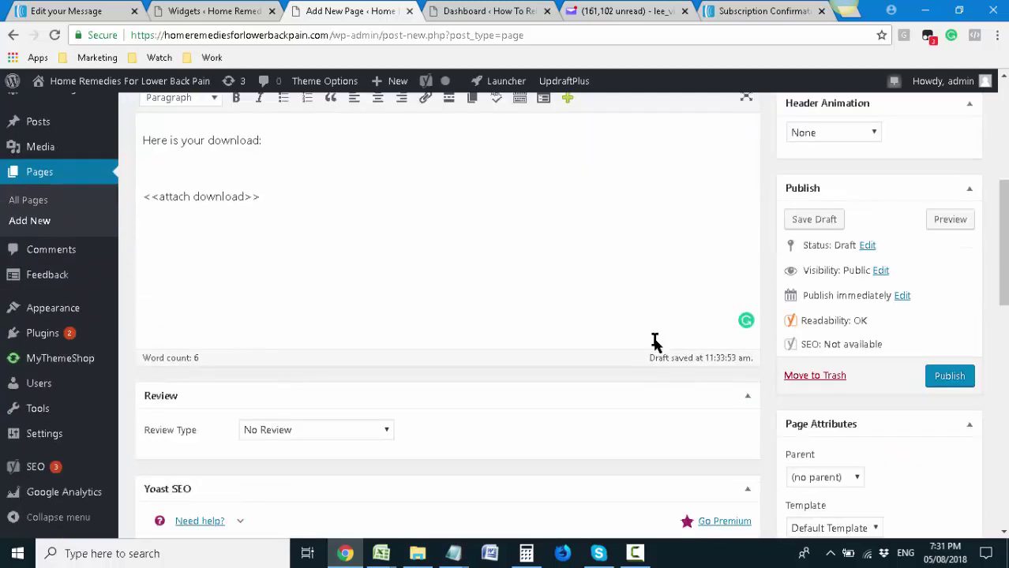
pyautogui.scroll(-11, 655, 337)
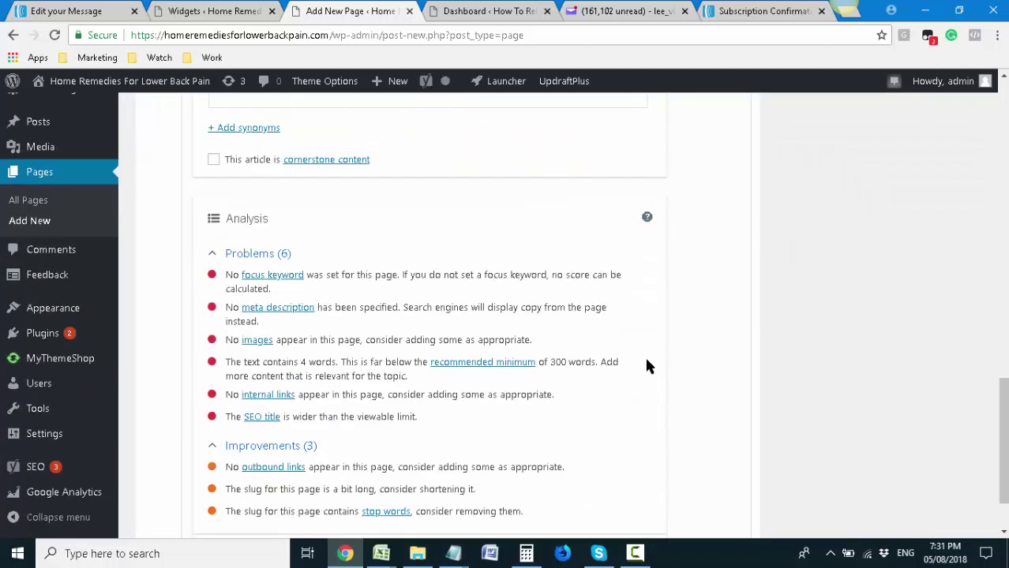
pyautogui.scroll(10, 649, 369)
pyautogui.scroll(-2, 659, 366)
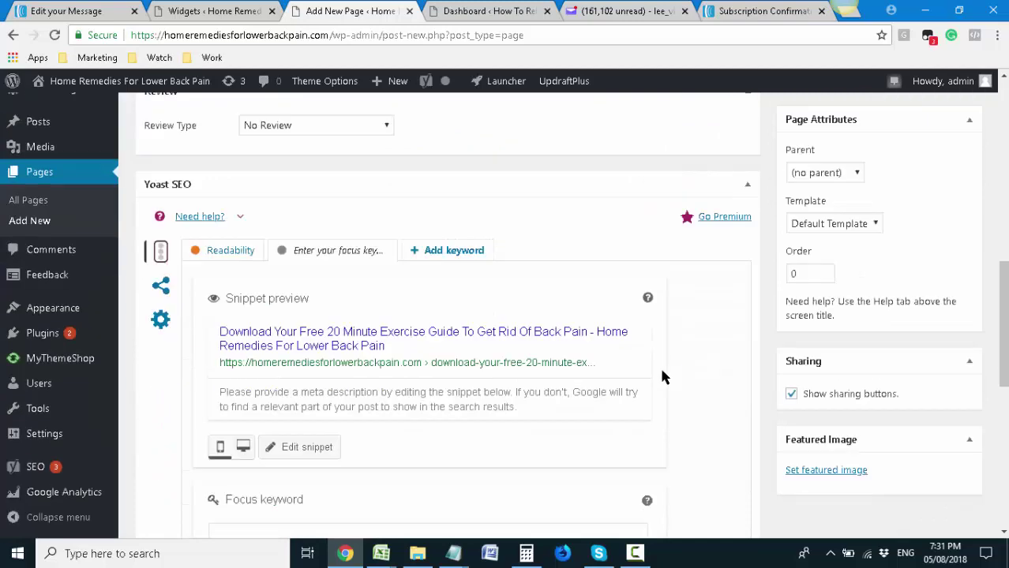
pyautogui.scroll(2, 659, 366)
pyautogui.scroll(3, 659, 365)
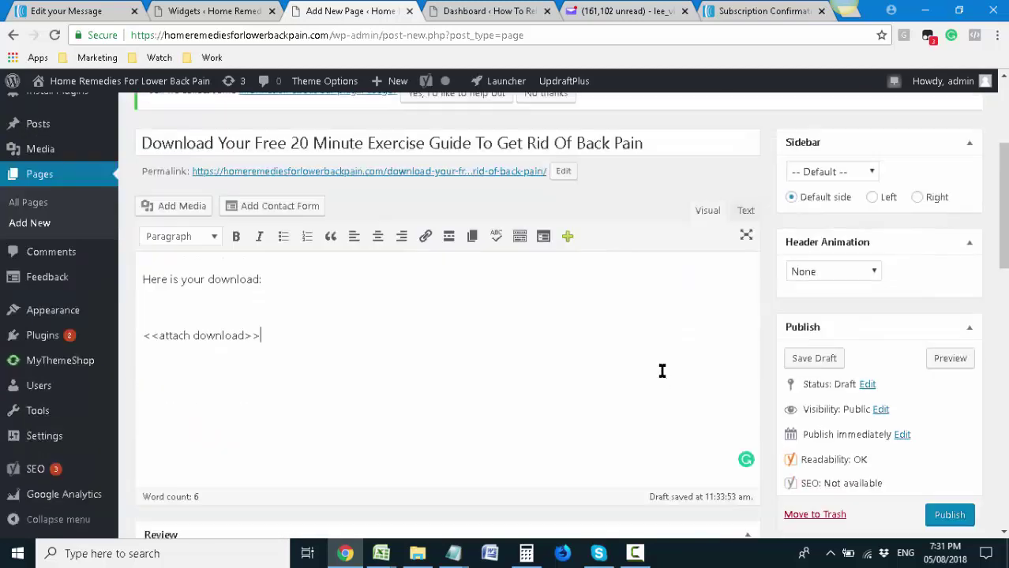
pyautogui.scroll(-1, 671, 381)
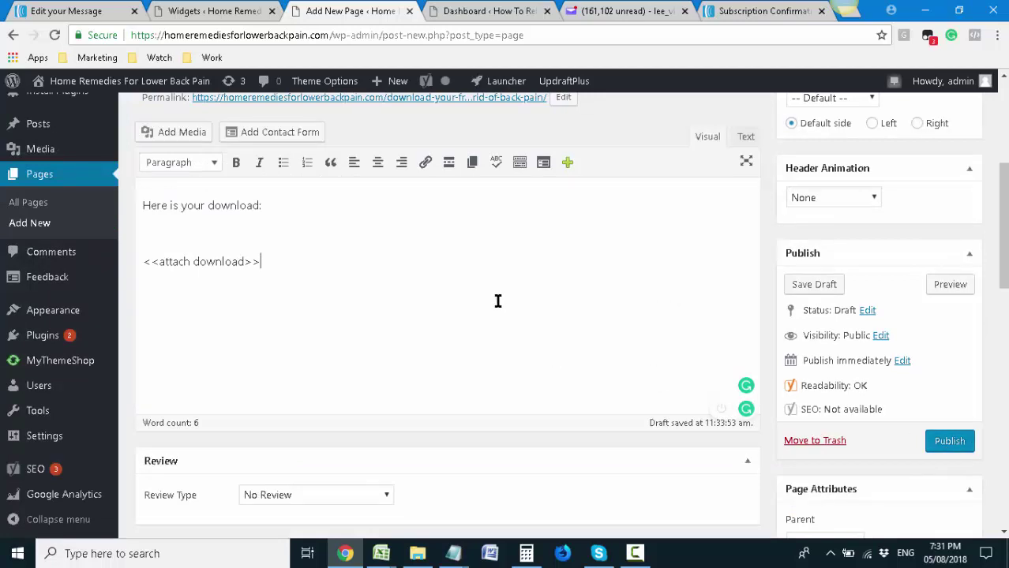
# Add a contact note about download problems followed by the site's admin e-mail address
pyautogui.press('Return')
pyautogui.write('Contact us if you have an')
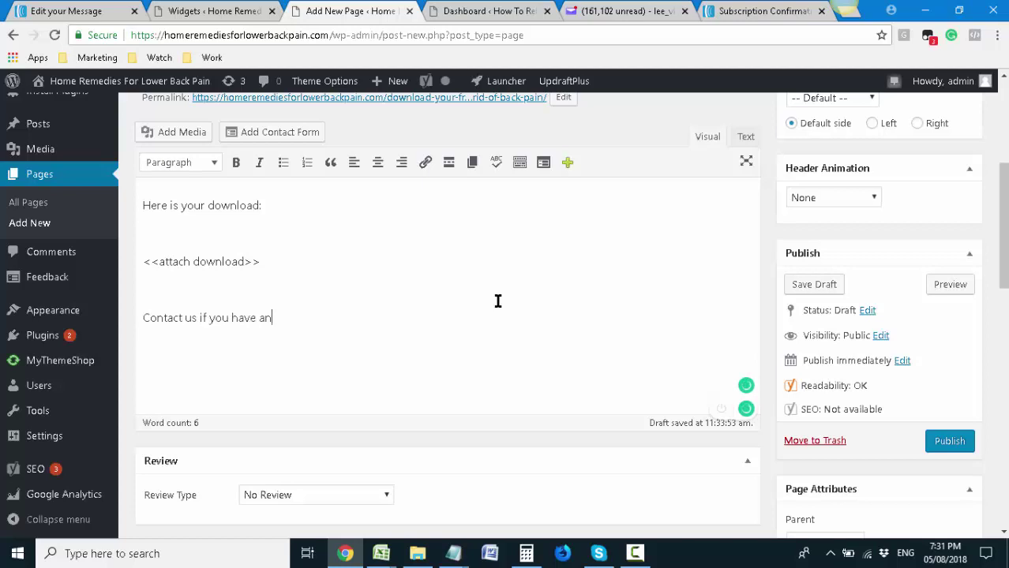
pyautogui.write('y problems with your ')
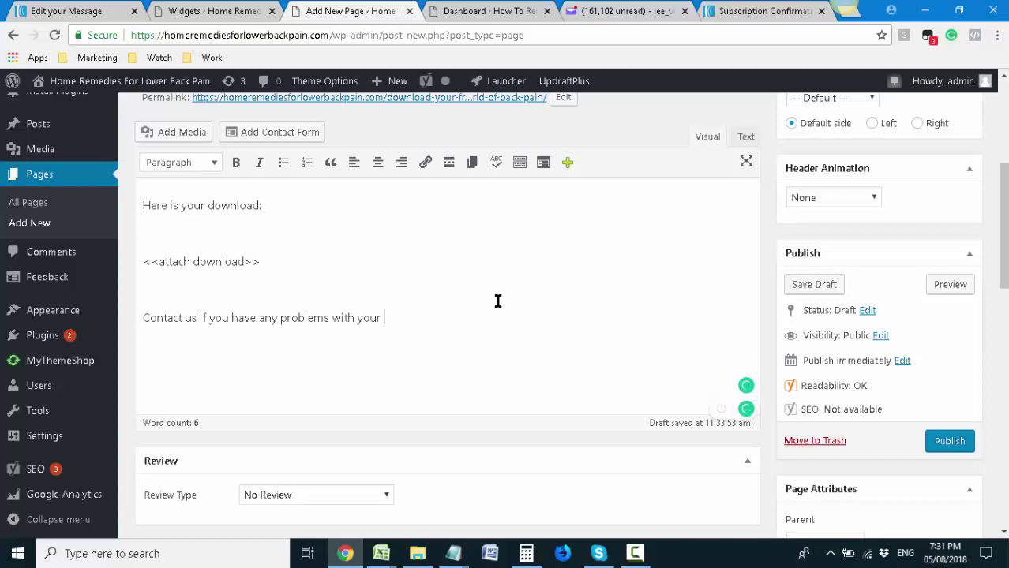
pyautogui.write('download:')
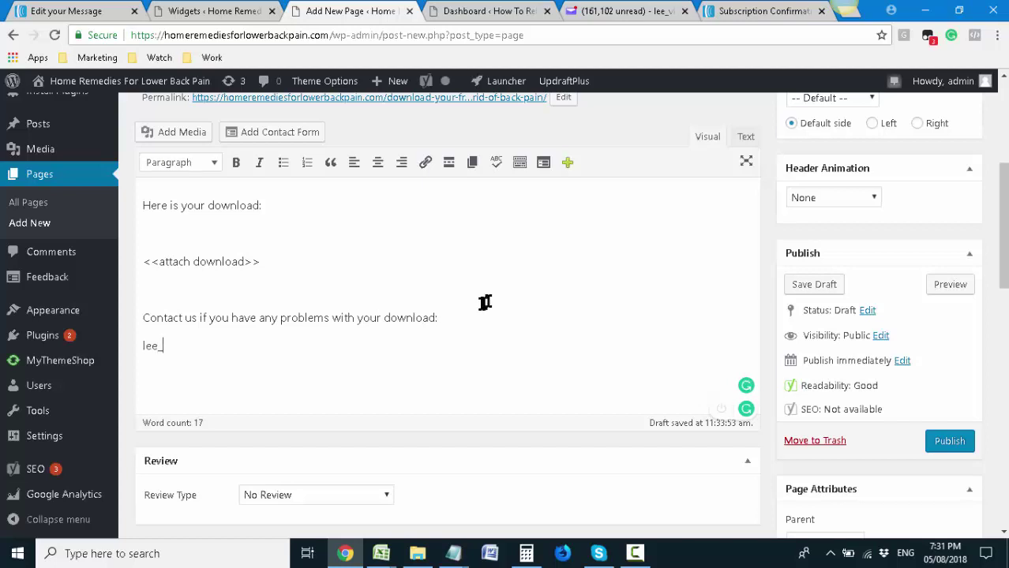
pyautogui.moveTo(247, 353); pyautogui.dragTo(139, 346)
pyautogui.press('BackSpace')
pyautogui.write('admin@')
pyautogui.click(231, 10)
pyautogui.click(360, 10)
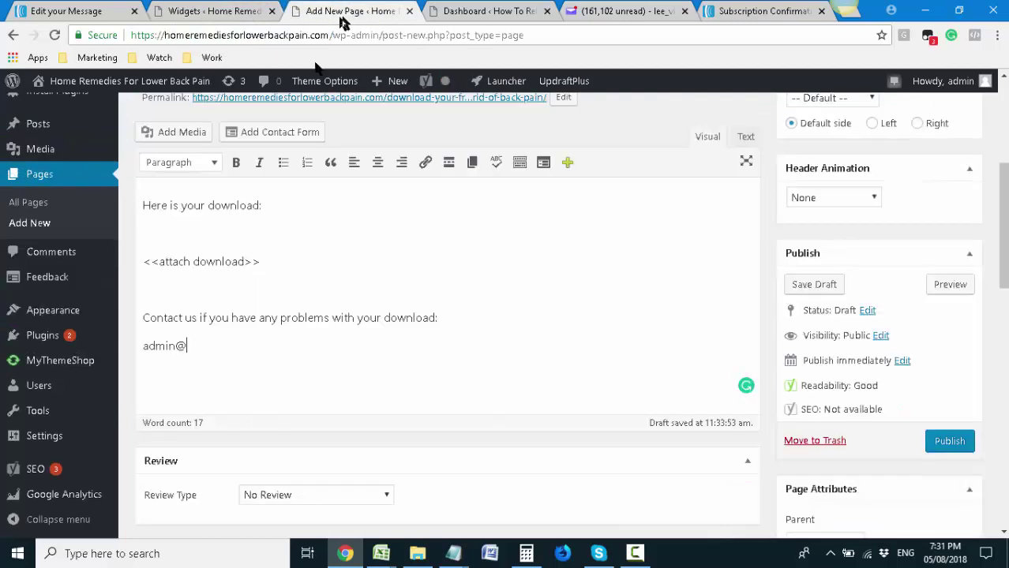
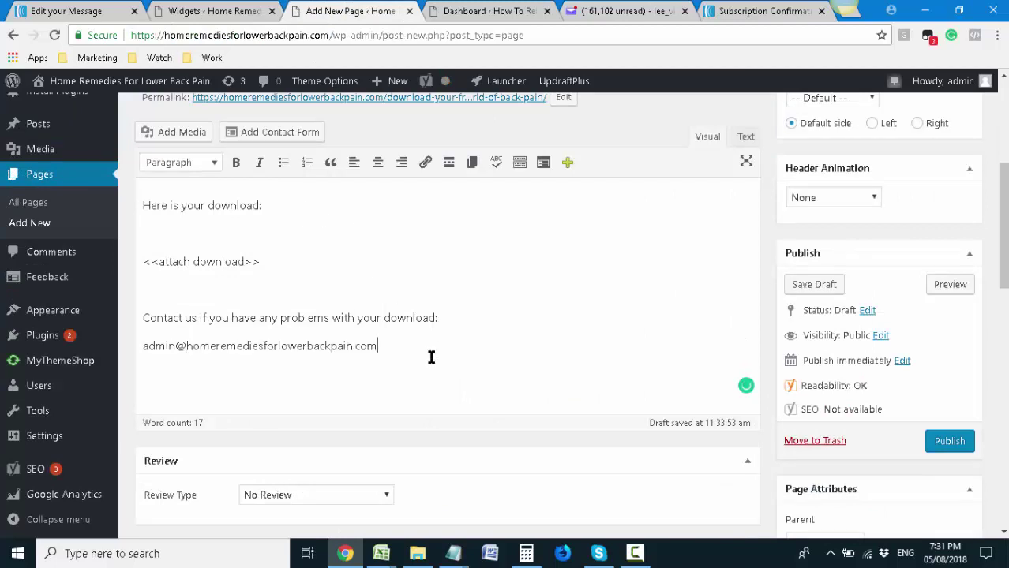
# Reword the note to begin 'Feel free to contact us' and end it with a colon
pyautogui.click(145, 318)
pyautogui.write('Feel free to')
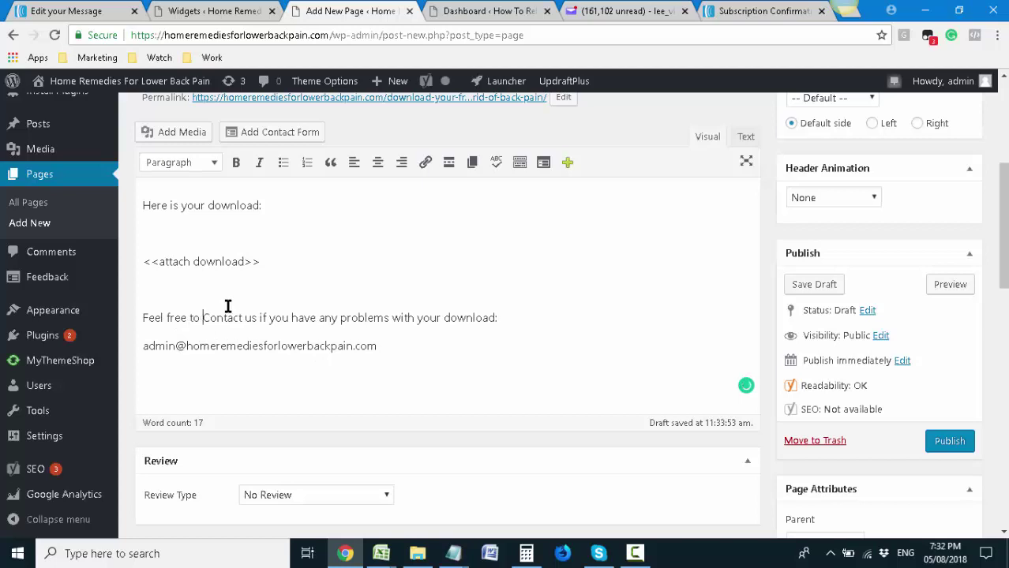
pyautogui.press('Delete')
pyautogui.write('c')
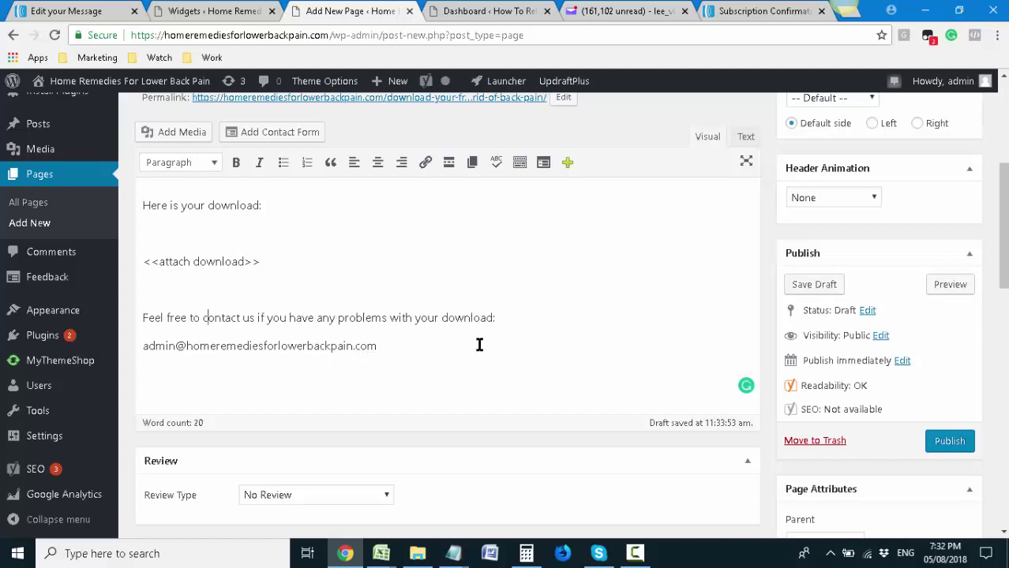
pyautogui.click(491, 321)
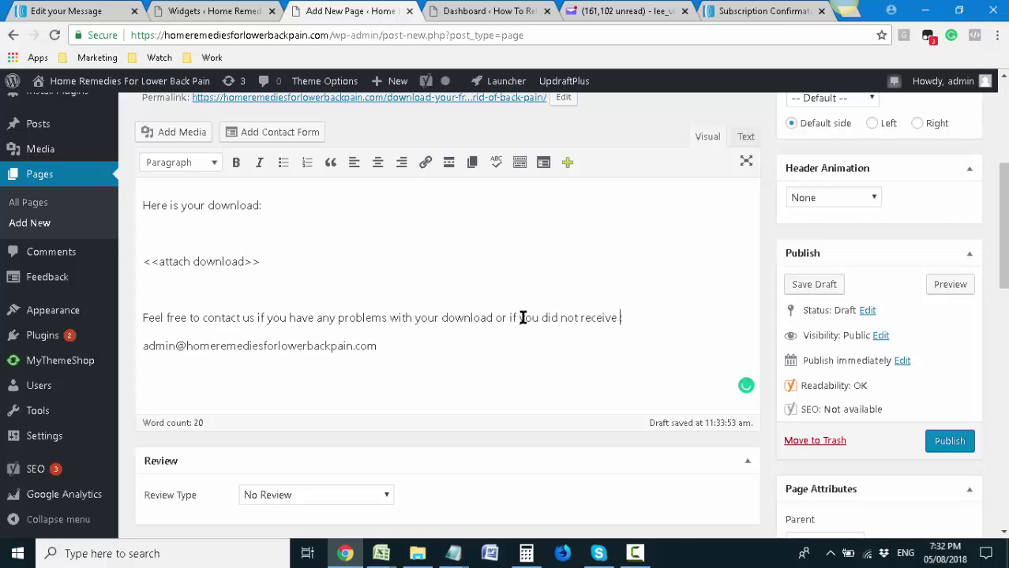
pyautogui.scroll(-2, 513, 324)
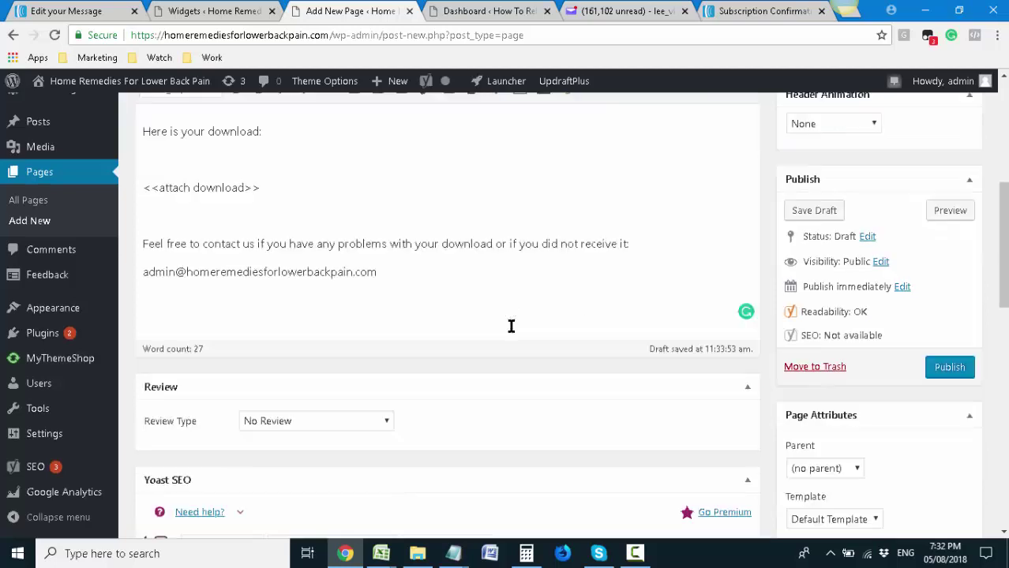
pyautogui.write(':')
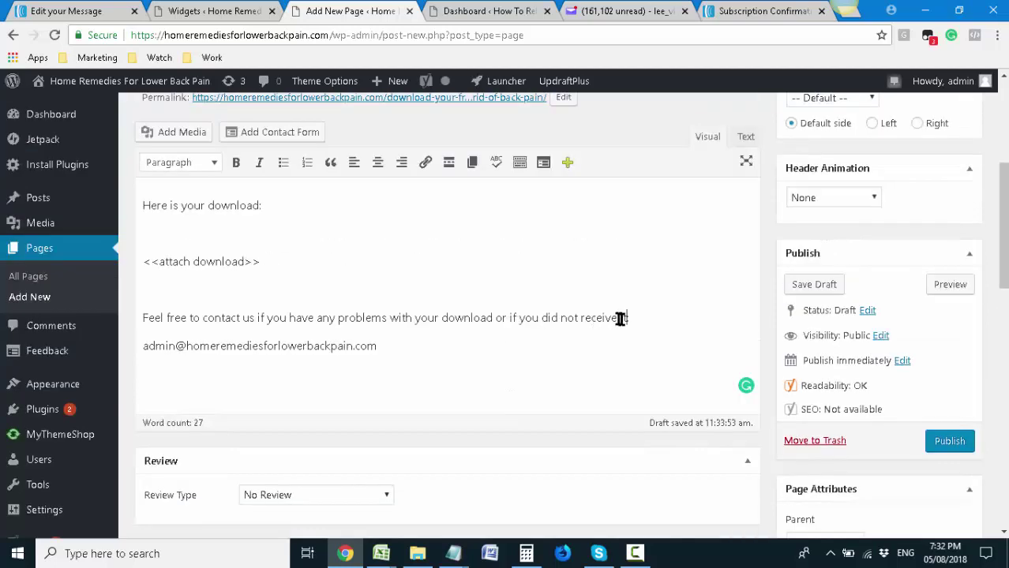
# Add a 'Cheers,' sign-off with the sender's name and publish the page
pyautogui.click(228, 289)
pyautogui.click(489, 349)
pyautogui.scroll(-2, 877, 418)
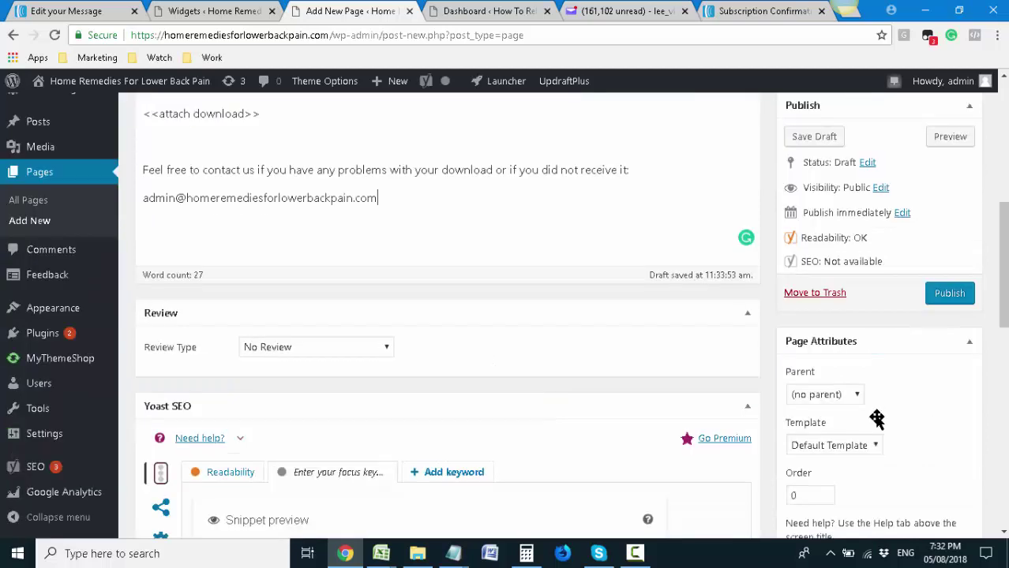
pyautogui.scroll(-3, 874, 411)
pyautogui.scroll(5, 446, 347)
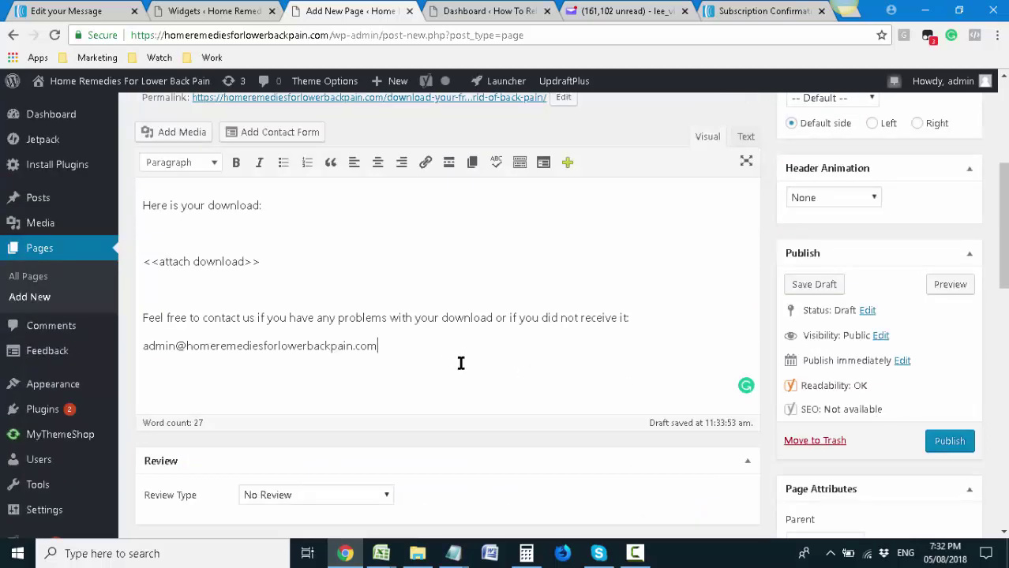
pyautogui.press('Return')
pyautogui.press('Return')
pyautogui.write('Cheers,')
pyautogui.press('Return')
pyautogui.press('Return')
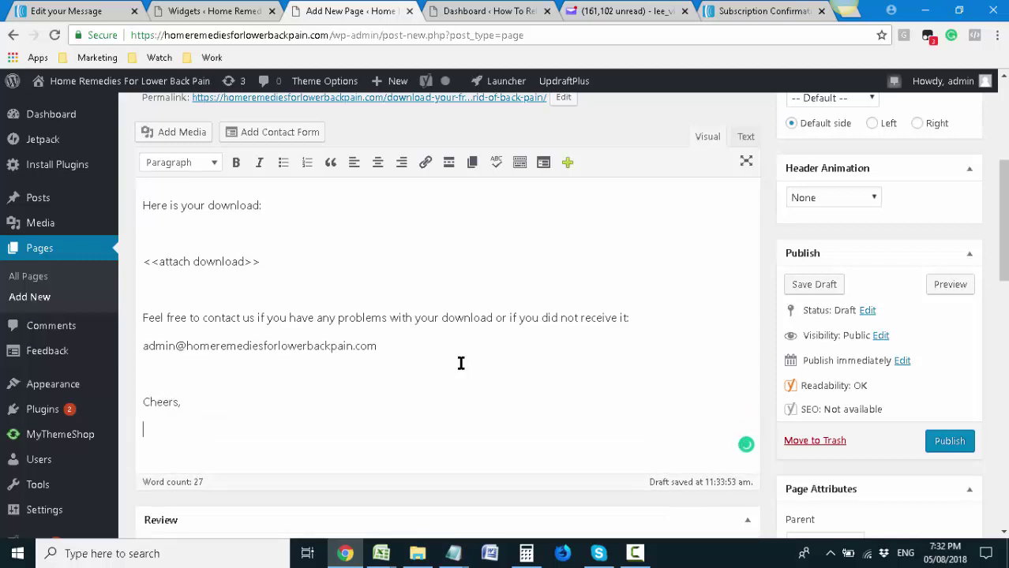
pyautogui.write('John Stevens')
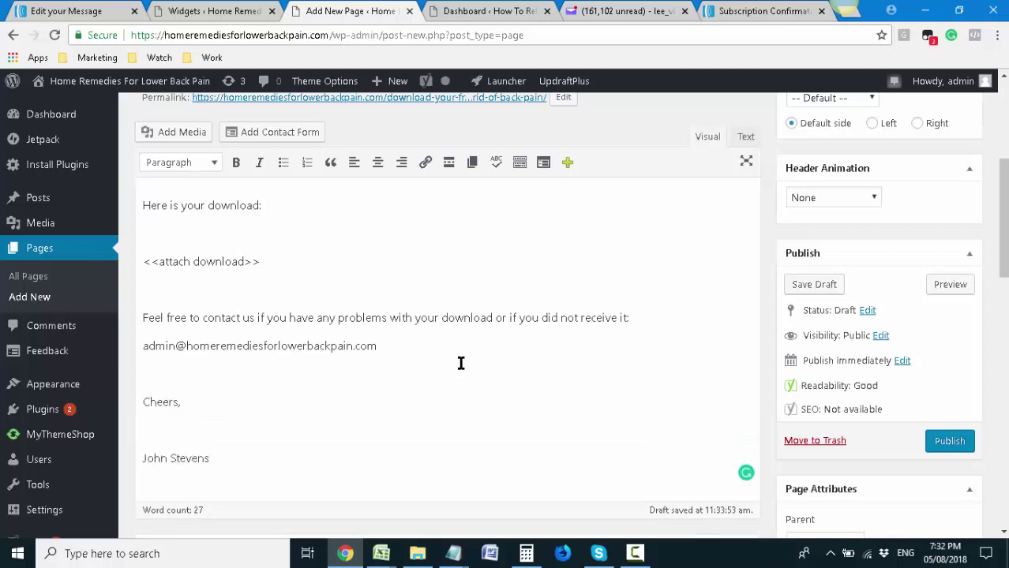
pyautogui.scroll(-3, 461, 363)
pyautogui.scroll(4, 555, 356)
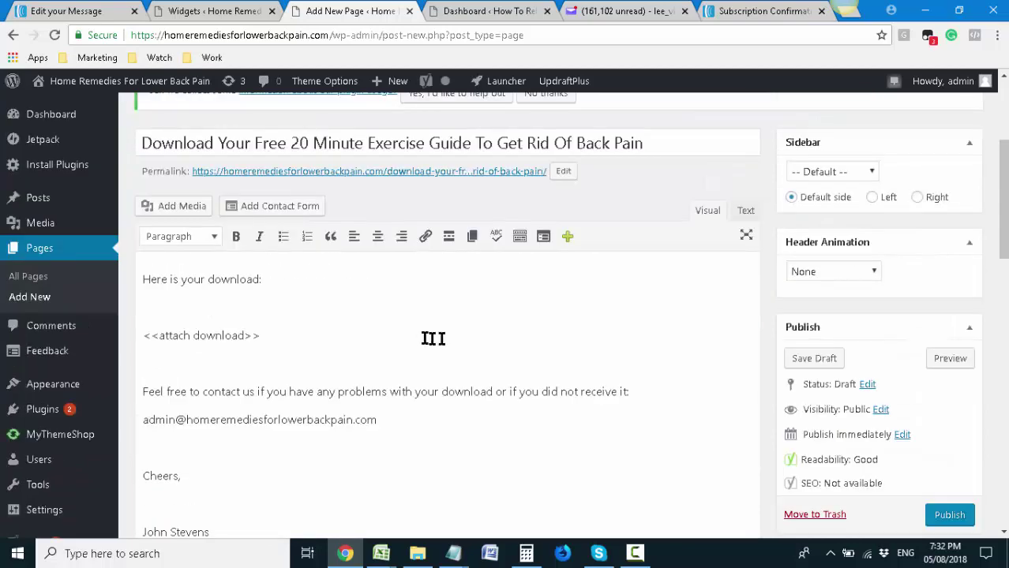
pyautogui.scroll(-2, 430, 339)
pyautogui.click(950, 368)
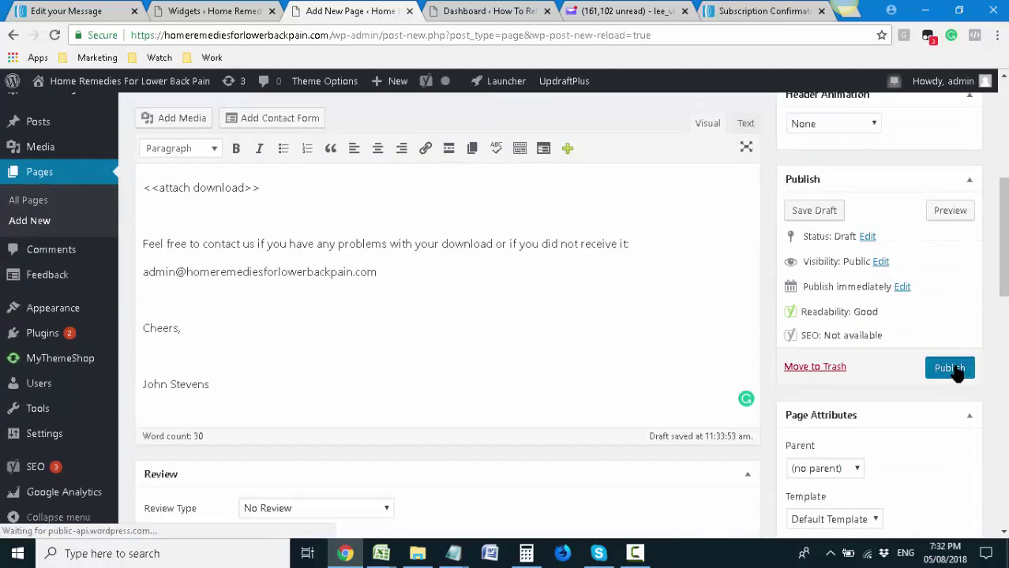
pyautogui.scroll(-3, 716, 376)
pyautogui.scroll(-4, 731, 354)
pyautogui.scroll(6, 656, 288)
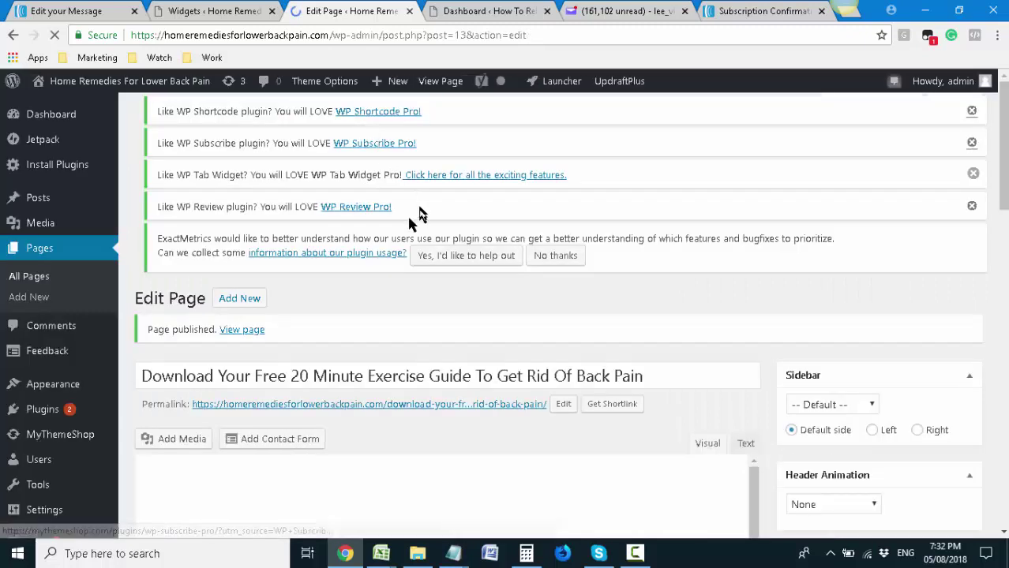
pyautogui.scroll(-1, 466, 324)
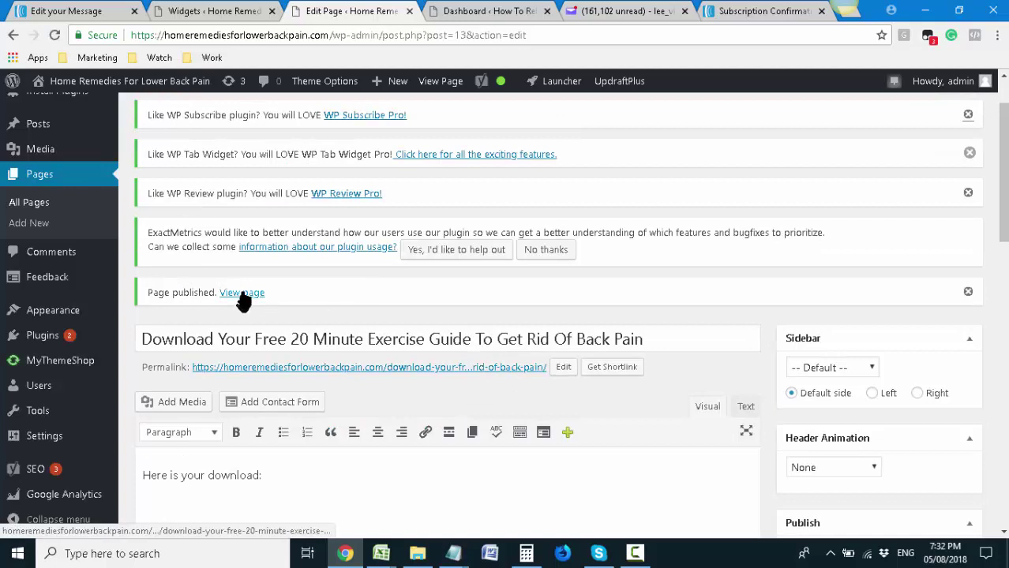
pyautogui.rightClick(243, 293)
pyautogui.click(270, 303)
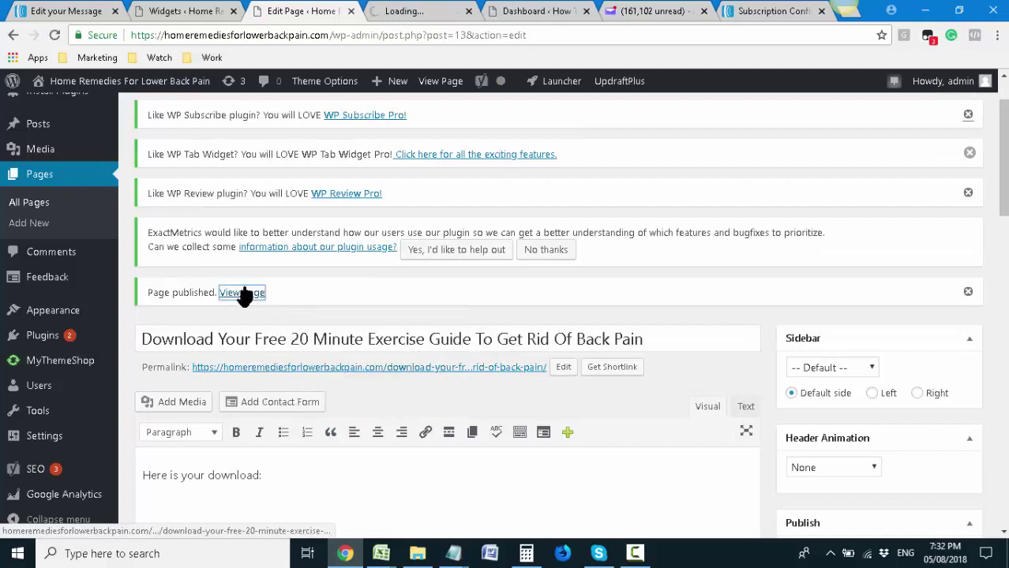
pyautogui.click(437, 8)
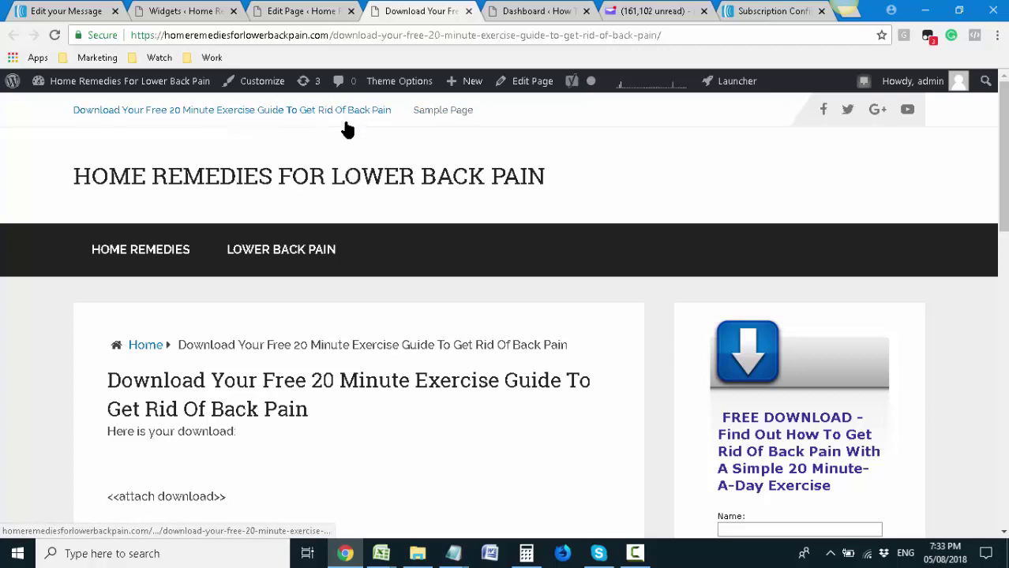
pyautogui.scroll(-4, 698, 286)
pyautogui.click(743, 234)
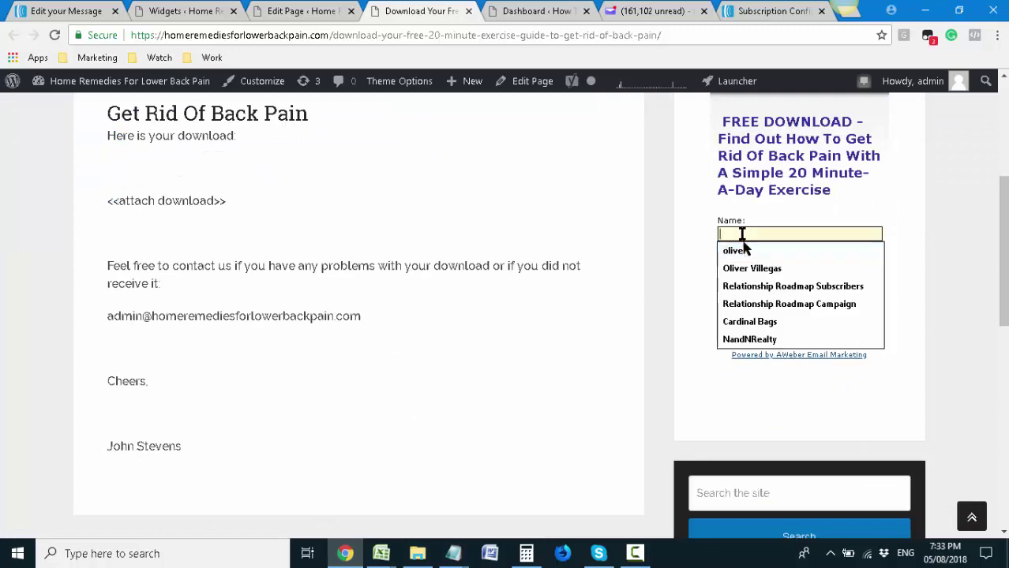
pyautogui.scroll(4, 559, 234)
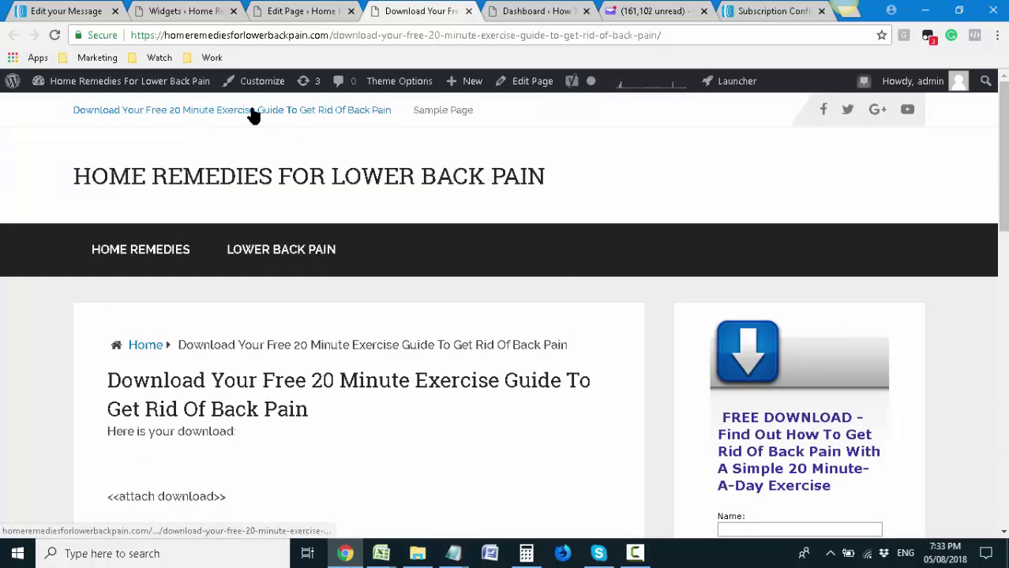
pyautogui.scroll(-2, 281, 174)
pyautogui.scroll(1, 331, 312)
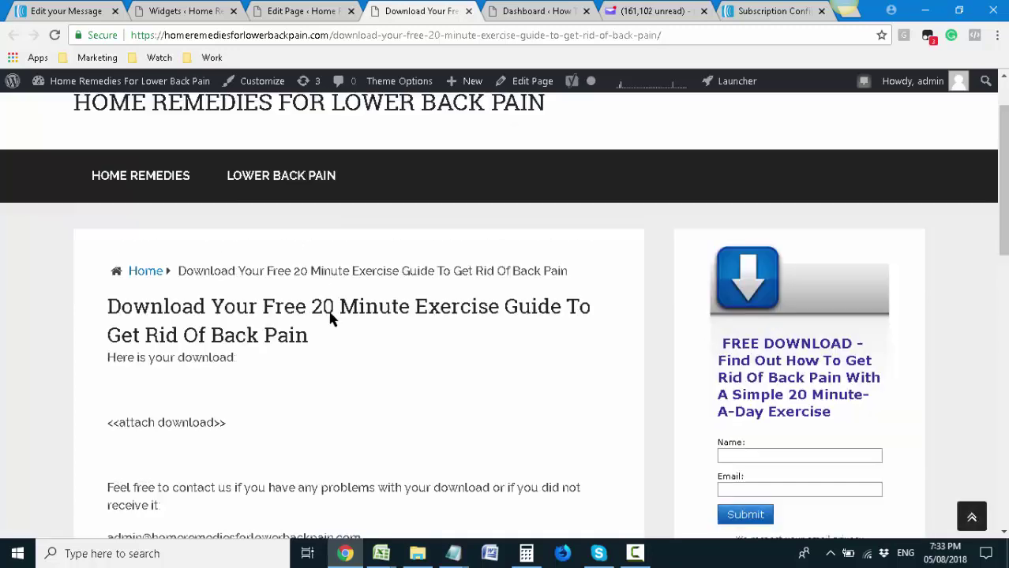
pyautogui.scroll(1, 331, 316)
# Paste the download page's URL under 'Here is your download link:' in the AWeber message and save
pyautogui.click(293, 34)
pyautogui.rightClick(293, 35)
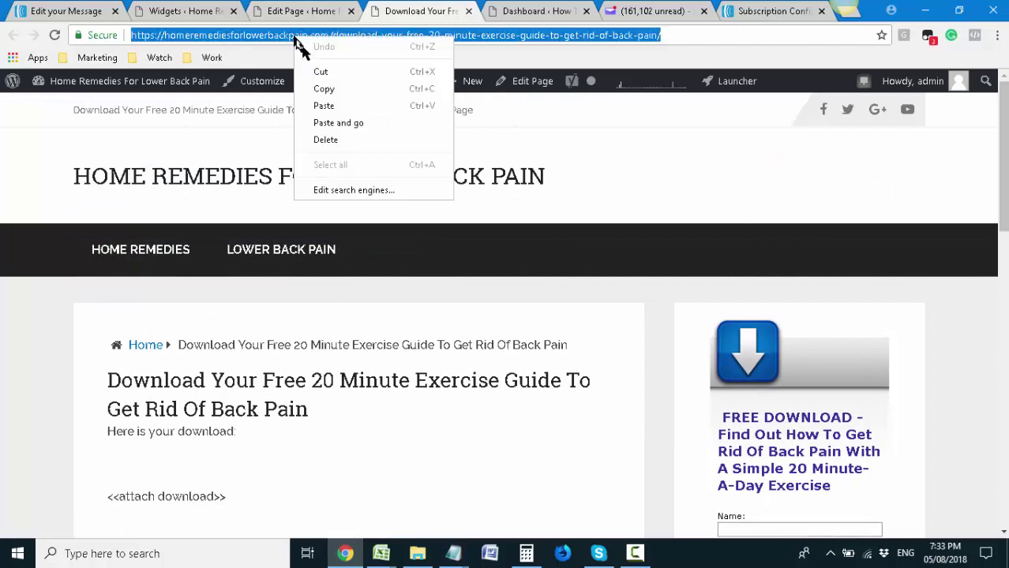
pyautogui.click(335, 89)
pyautogui.click(68, 10)
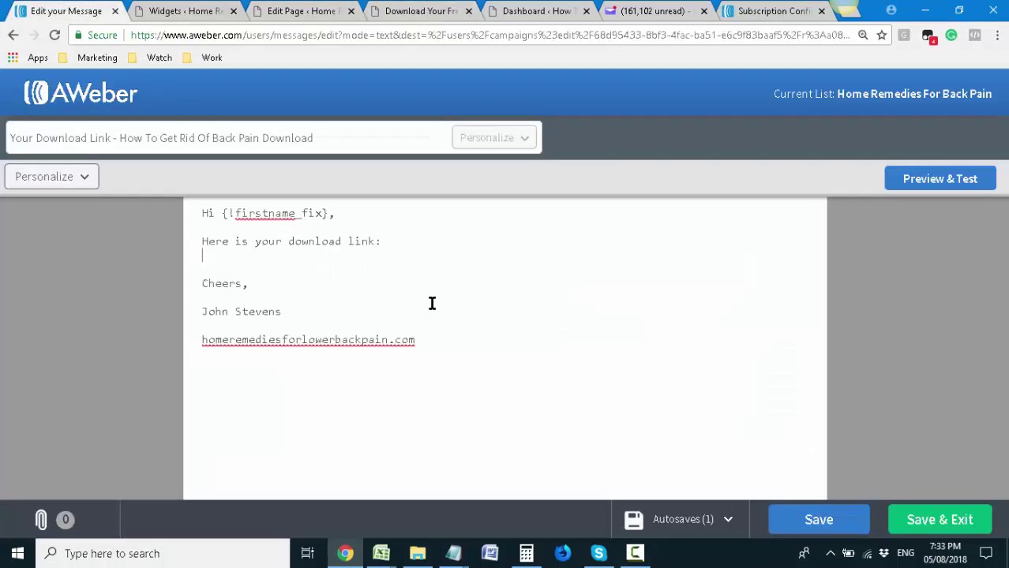
pyautogui.hotkey('ctrl', 'v')
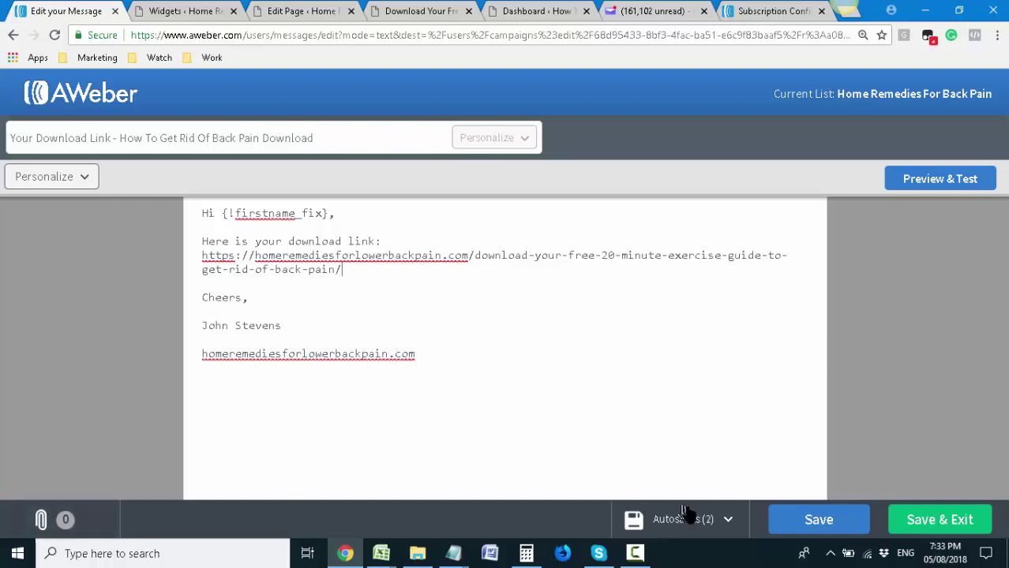
pyautogui.click(813, 520)
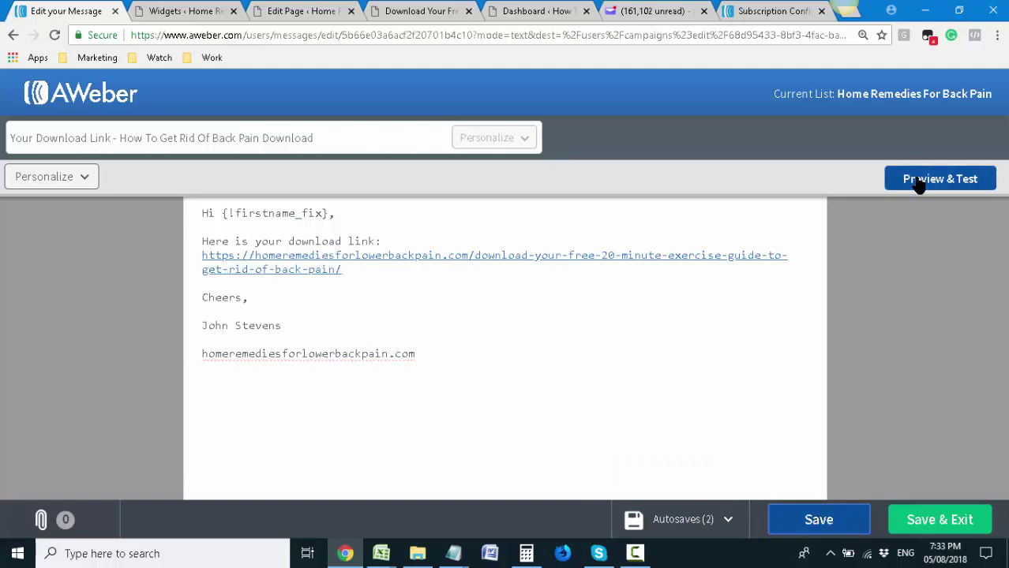
pyautogui.click(187, 8)
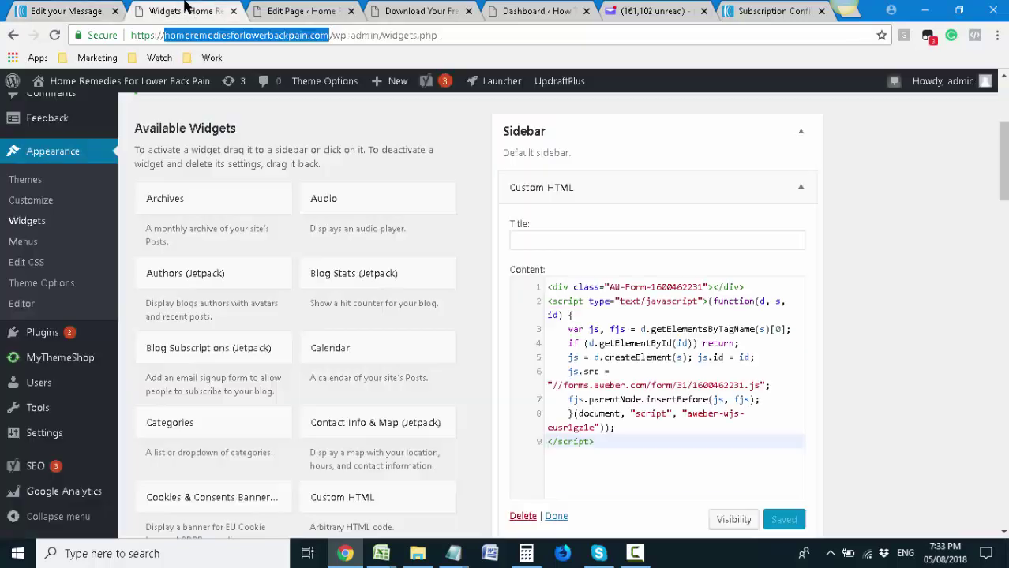
# Copy the contact sentence and e-mail line from the download page and paste them above Cheers
pyautogui.click(272, 10)
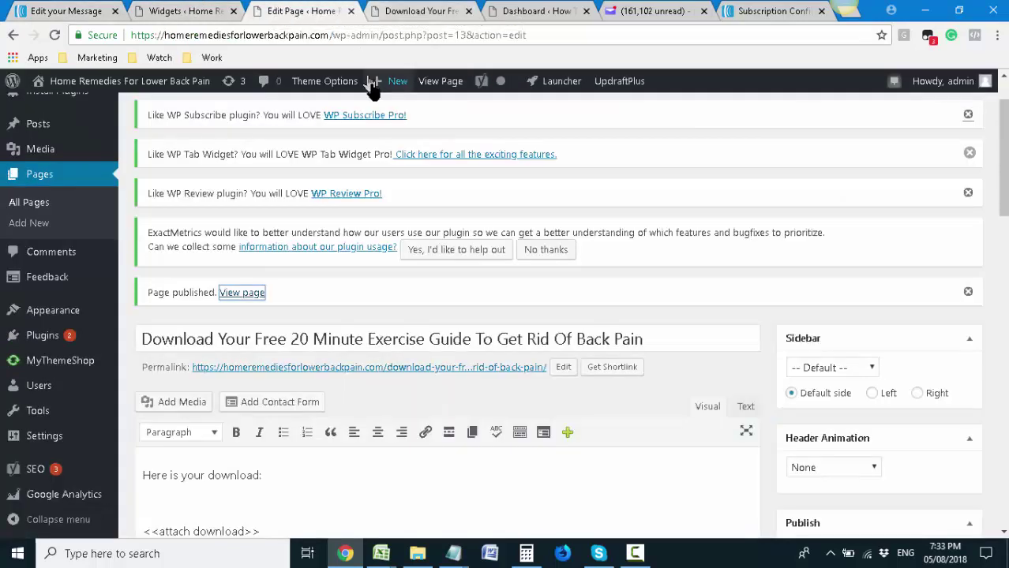
pyautogui.scroll(-4, 367, 228)
pyautogui.click(395, 317)
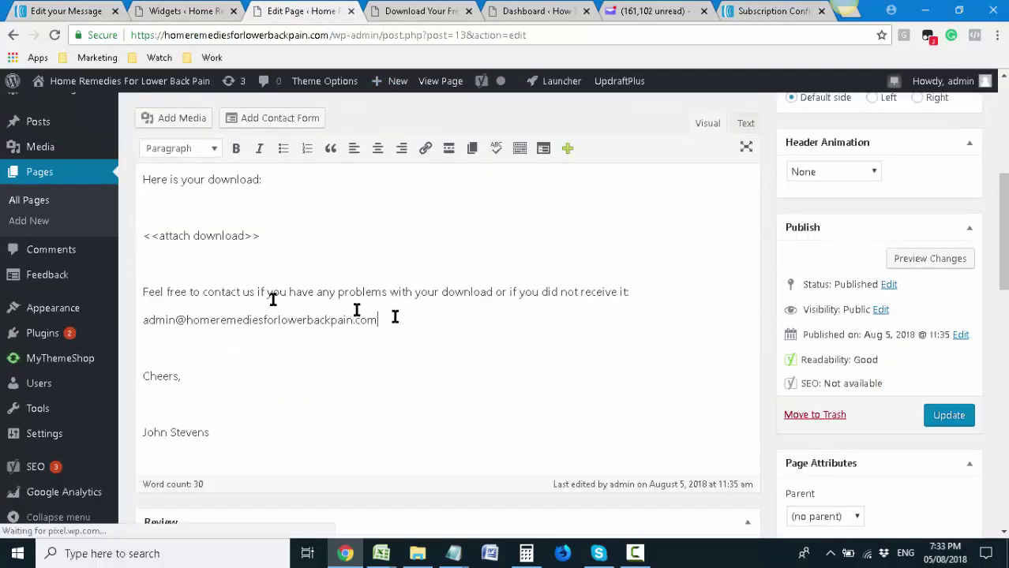
pyautogui.moveTo(395, 317); pyautogui.dragTo(133, 290)
pyautogui.click(92, 11)
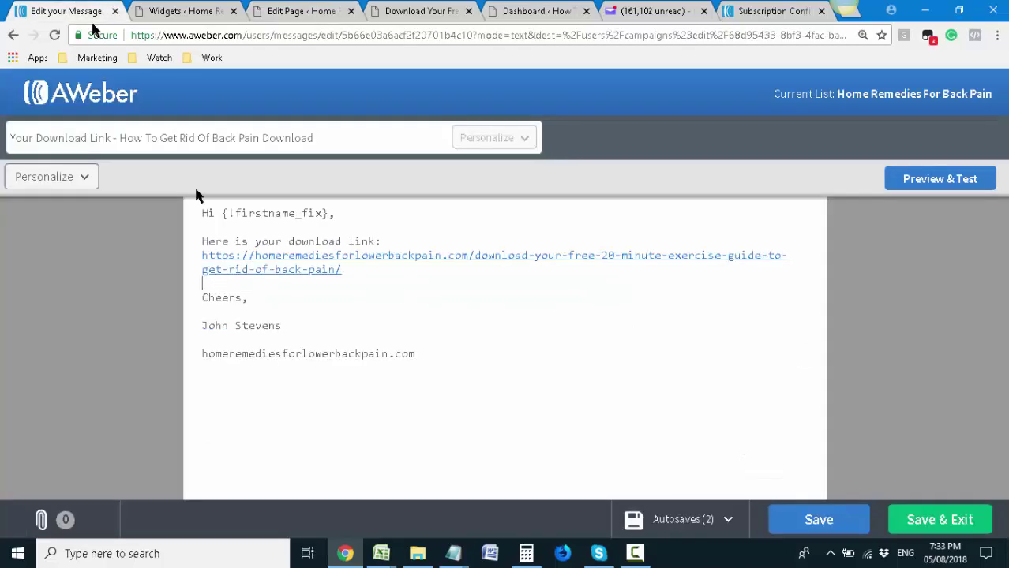
pyautogui.hotkey('ctrl', 'v')
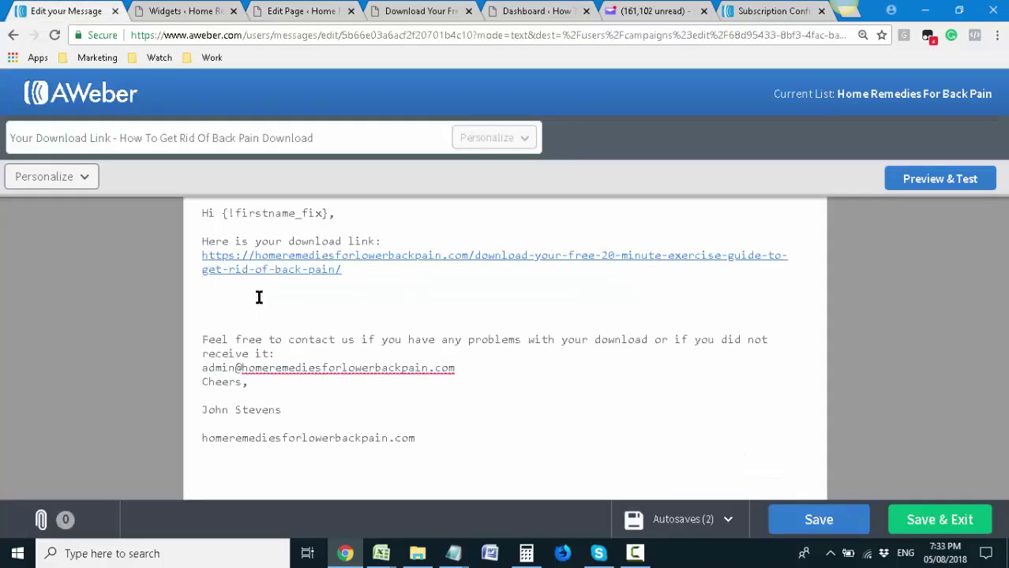
# Tidy the blank lines around the contact note and e-mail line, then save the message
pyautogui.press('Return')
pyautogui.click(237, 314)
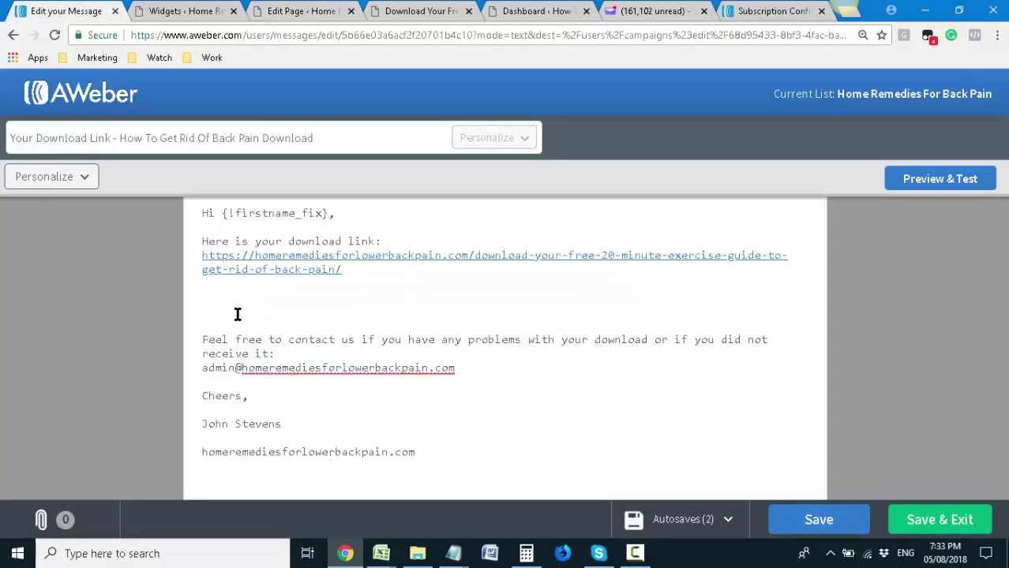
pyautogui.press('BackSpace')
pyautogui.press('BackSpace')
pyautogui.press('BackSpace')
pyautogui.click(297, 310)
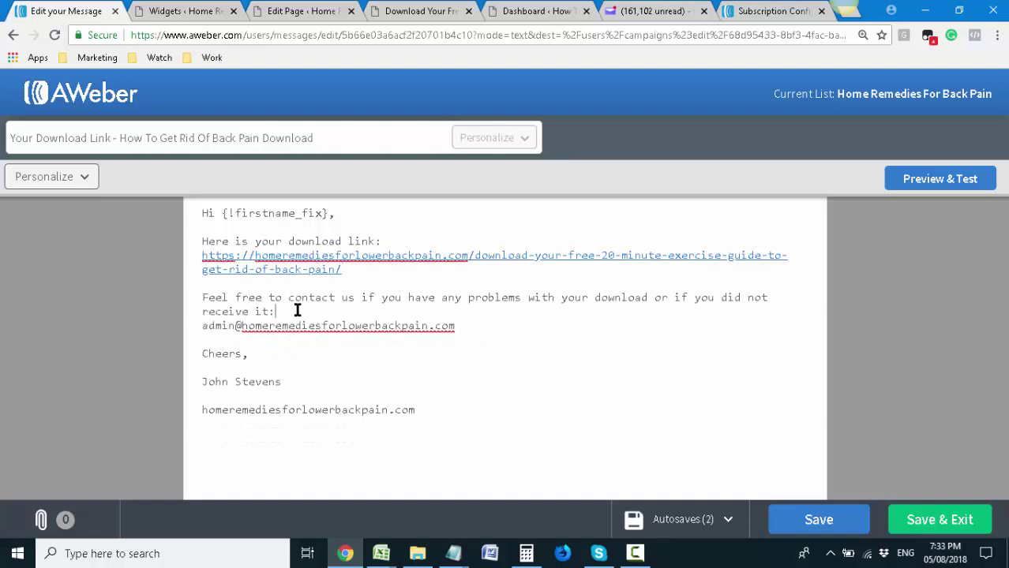
pyautogui.press('Return')
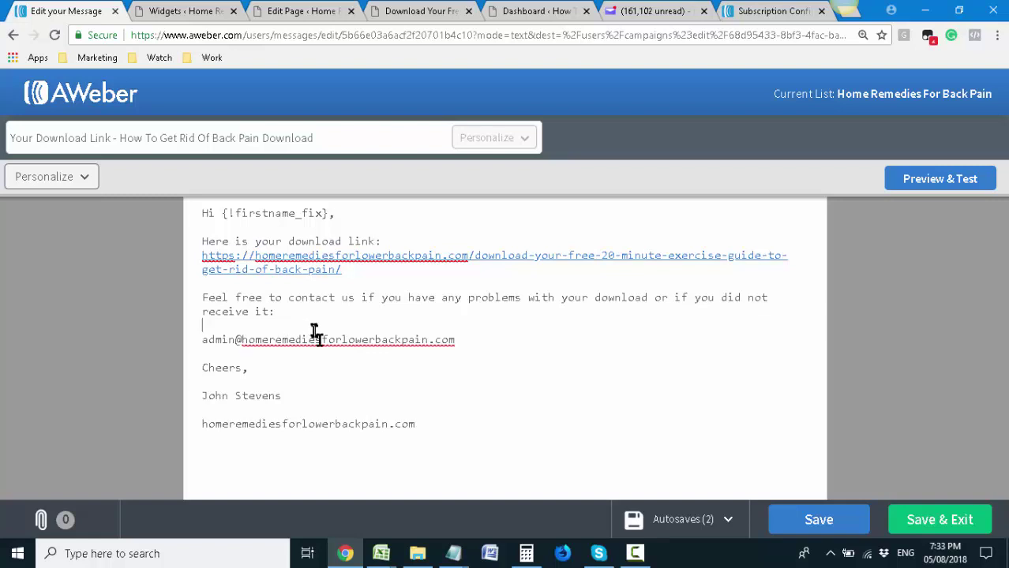
pyautogui.moveTo(466, 343); pyautogui.dragTo(198, 345)
pyautogui.click(197, 345)
pyautogui.click(827, 522)
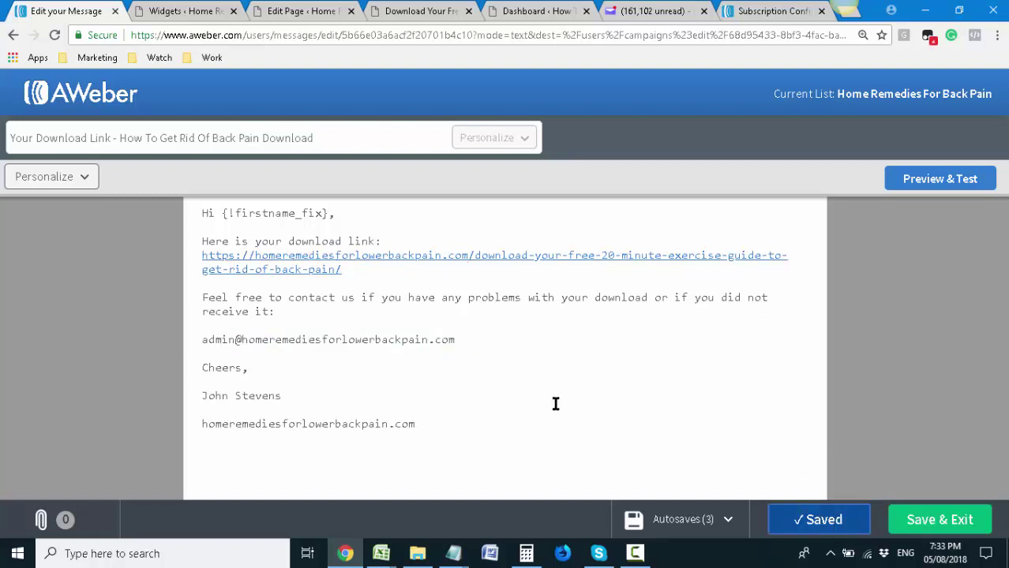
pyautogui.click(142, 12)
pyautogui.click(275, 8)
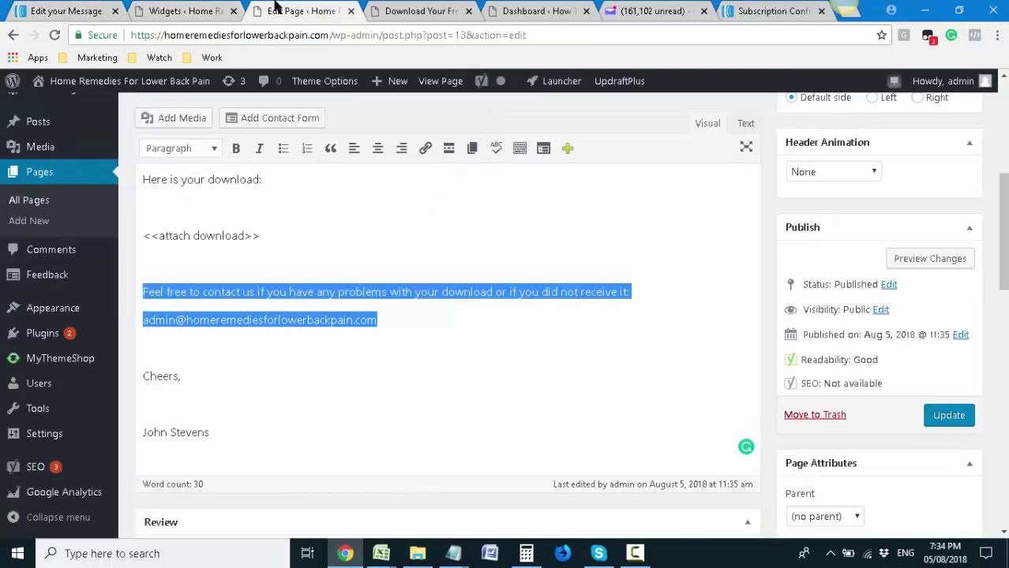
# Glance at the page editor and Widgets tabs, then return to the published download page
pyautogui.click(325, 271)
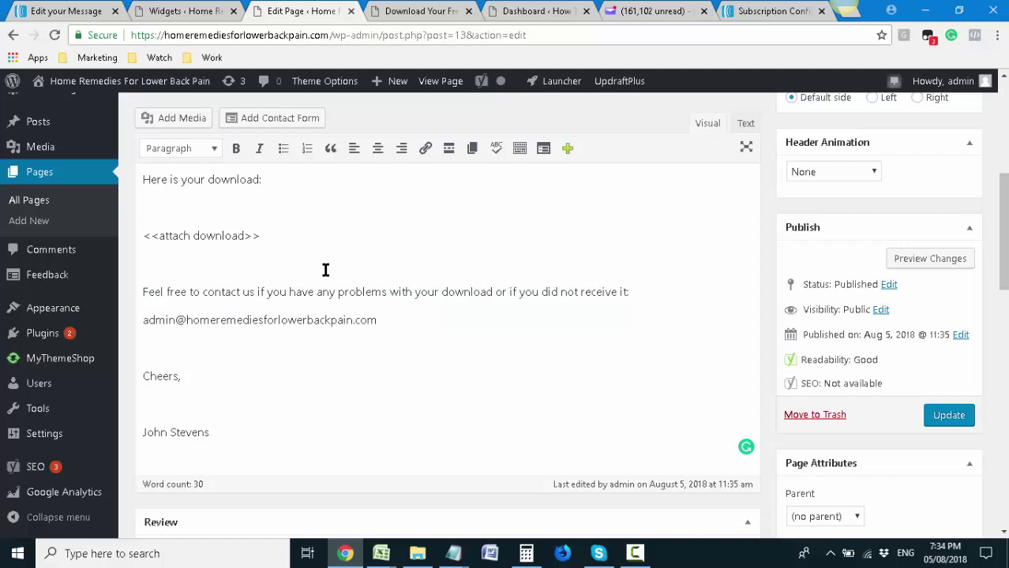
pyautogui.scroll(2, 325, 270)
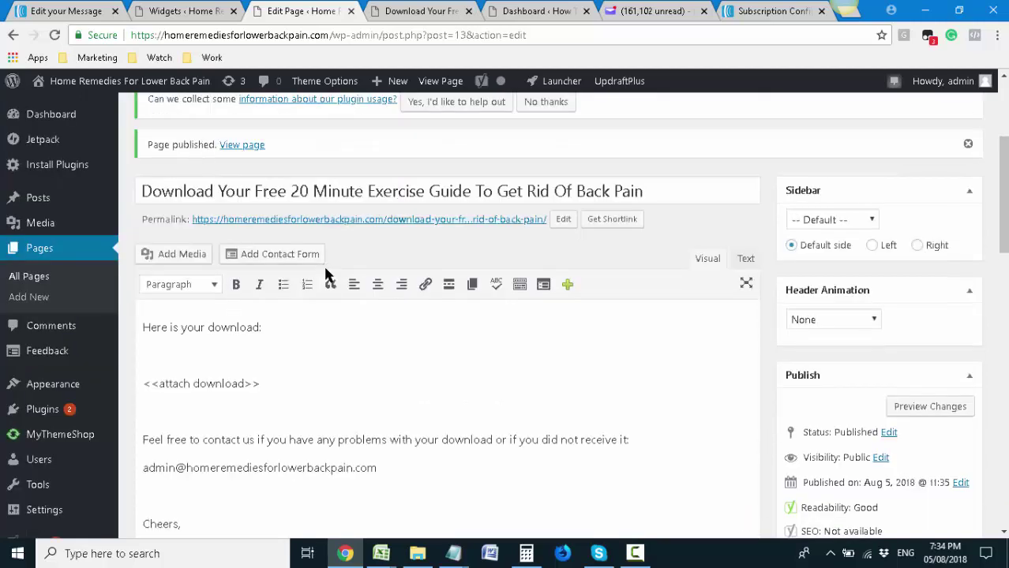
pyautogui.click(386, 14)
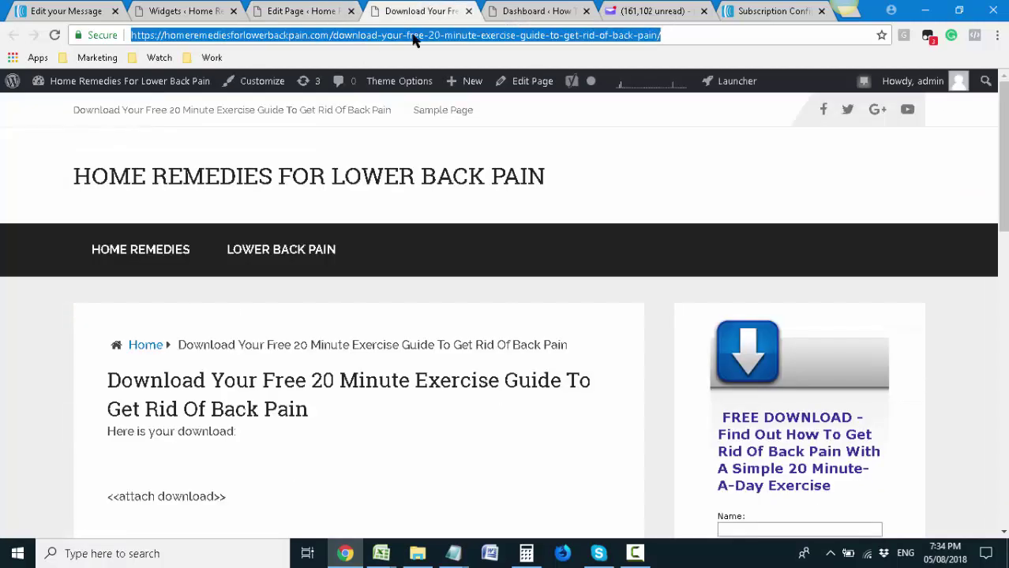
pyautogui.click(446, 36)
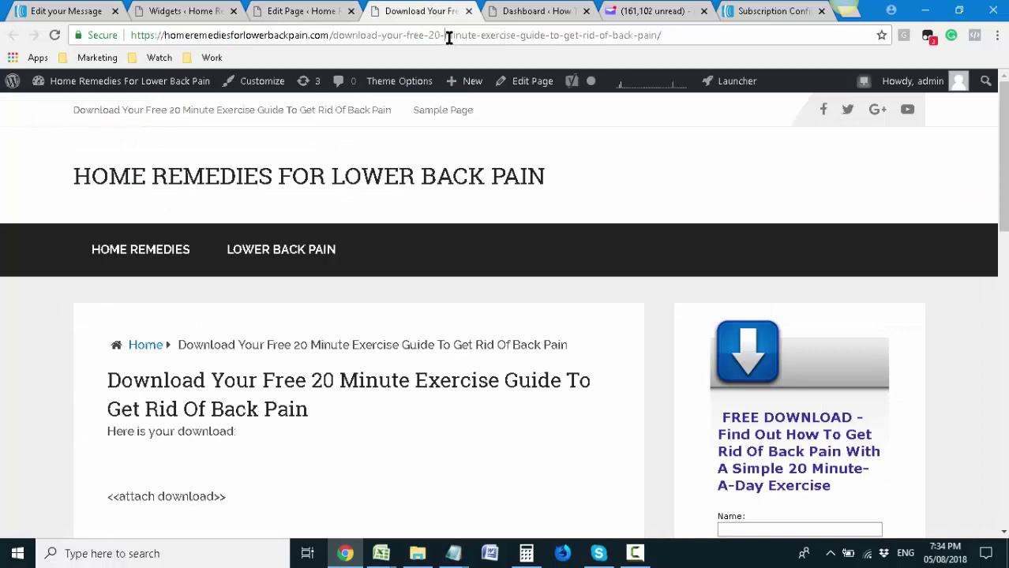
pyautogui.click(319, 12)
pyautogui.click(184, 9)
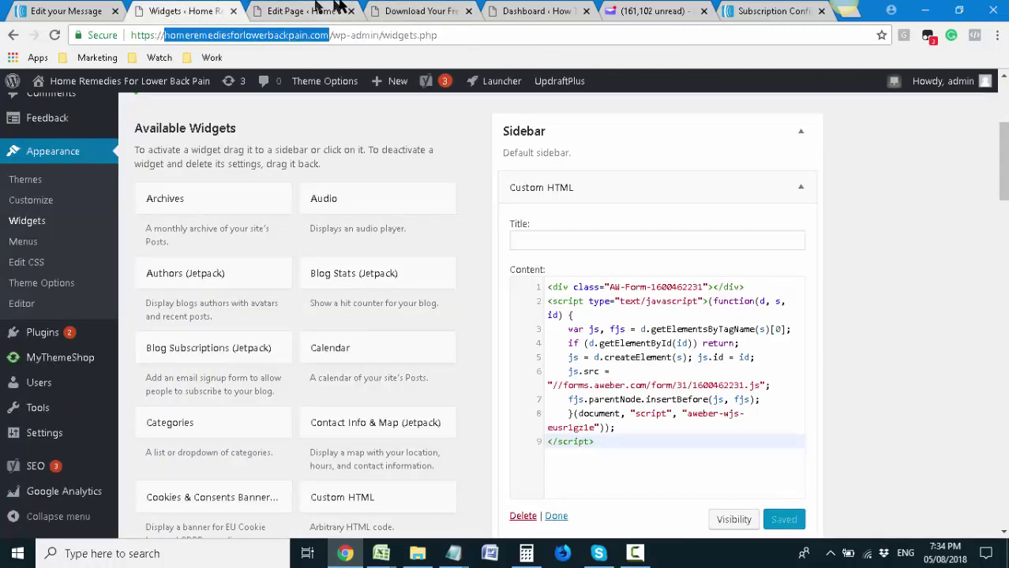
pyautogui.click(411, 11)
# Review the live download page's attach-download placeholder, contact note and e-mail line
pyautogui.scroll(-2, 365, 304)
pyautogui.moveTo(231, 349); pyautogui.dragTo(109, 352)
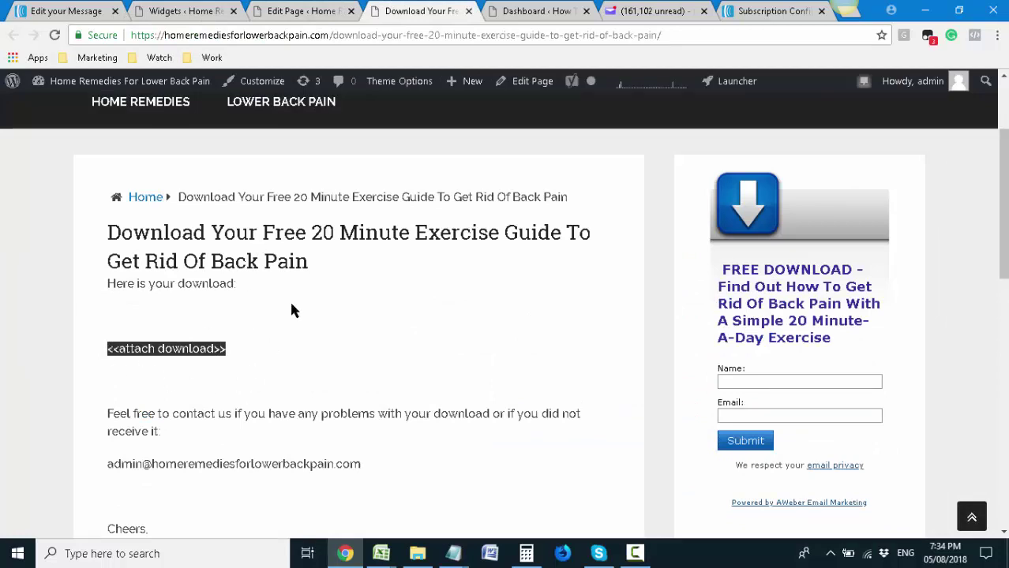
pyautogui.scroll(-2, 237, 258)
pyautogui.click(239, 259)
pyautogui.scroll(-1, 248, 252)
pyautogui.scroll(5, 248, 253)
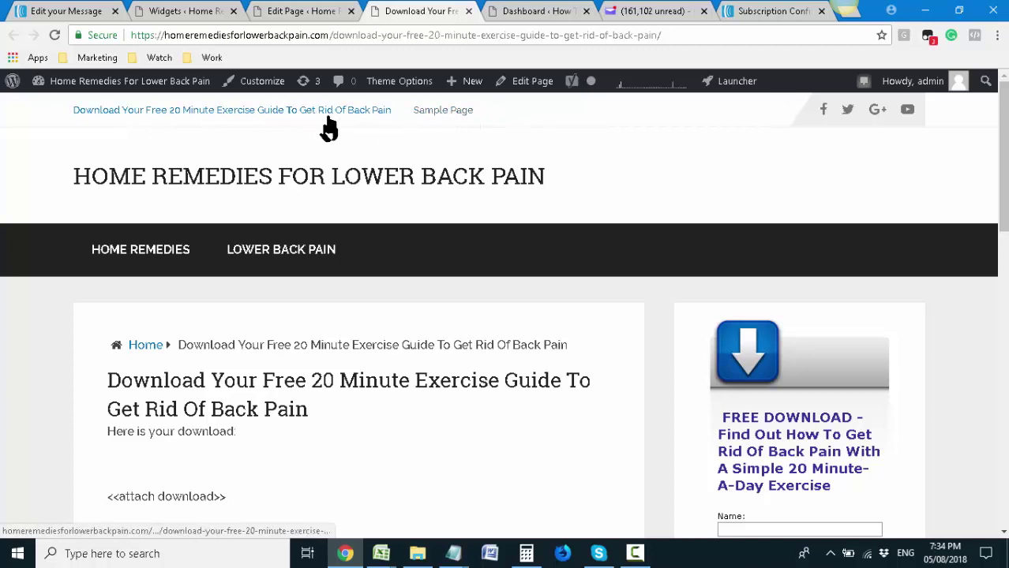
pyautogui.click(120, 91)
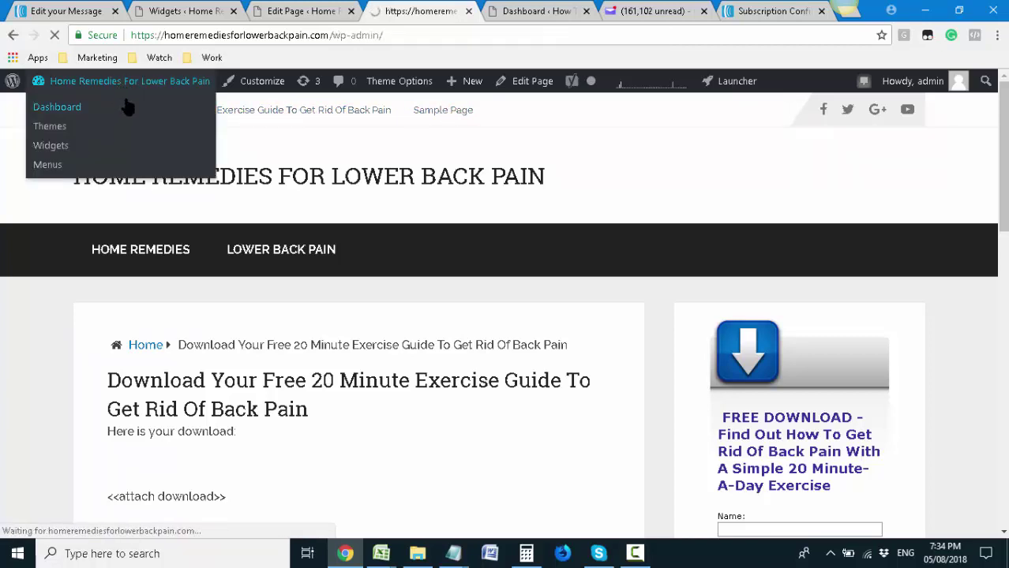
# Open the Menus admin page, where no menu exists yet
pyautogui.scroll(-1, 221, 274)
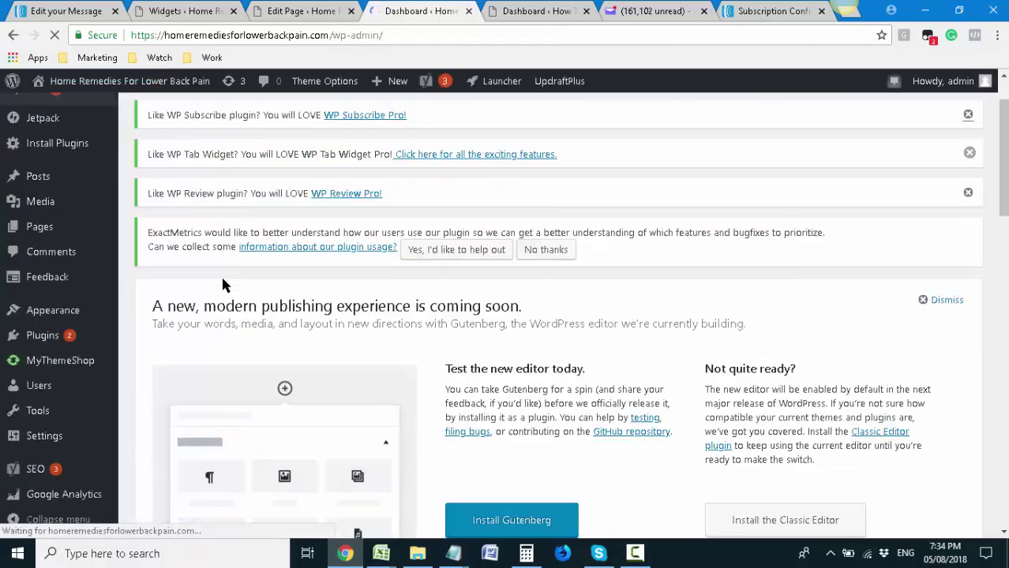
pyautogui.moveTo(114, 312)
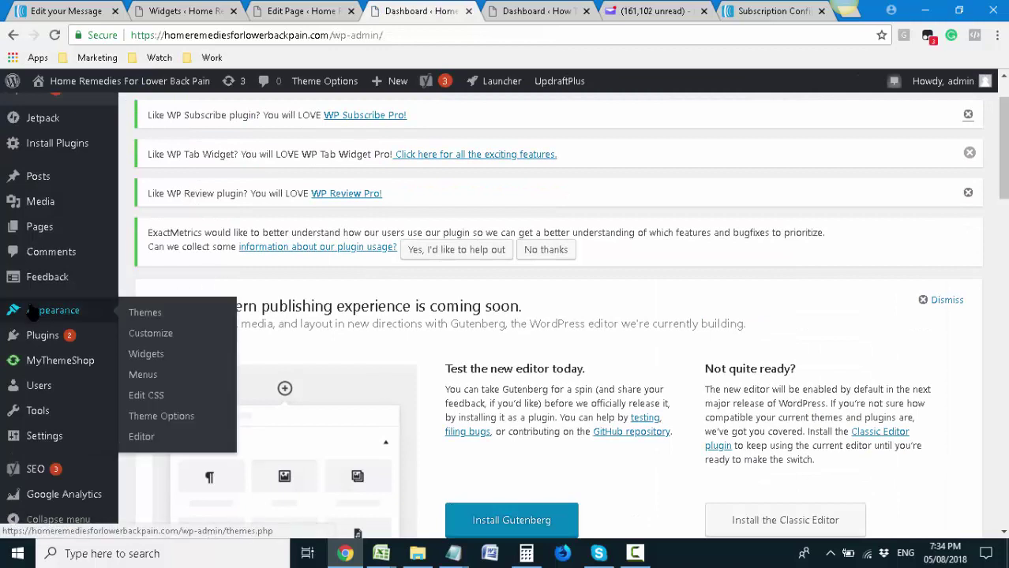
pyautogui.click(164, 376)
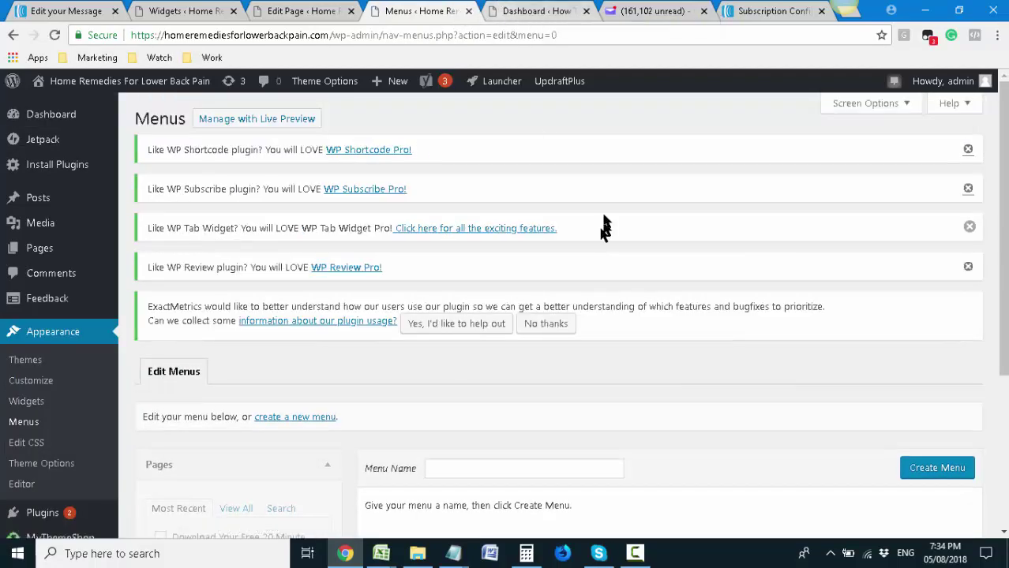
pyautogui.scroll(-3, 602, 229)
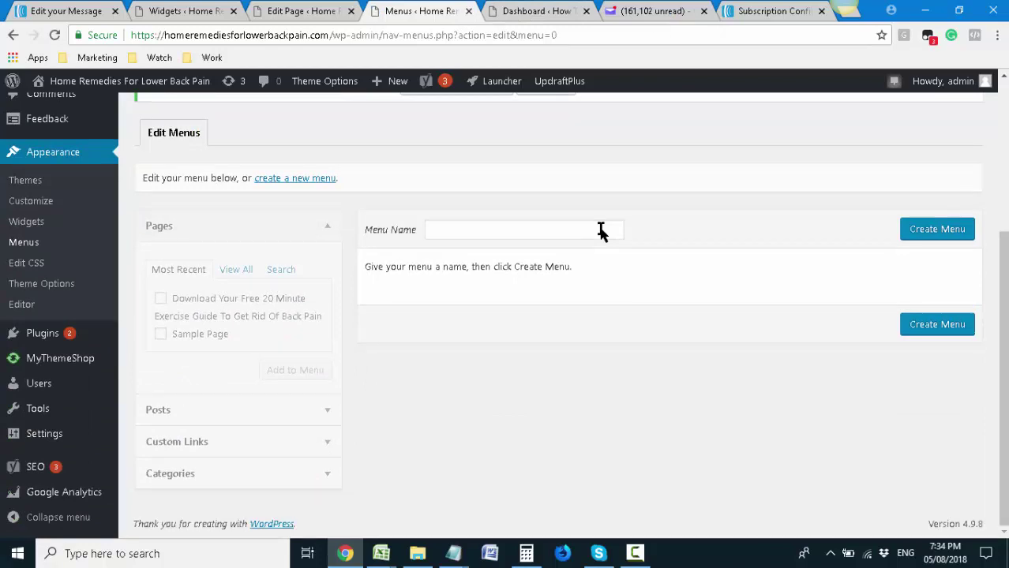
pyautogui.scroll(3, 600, 231)
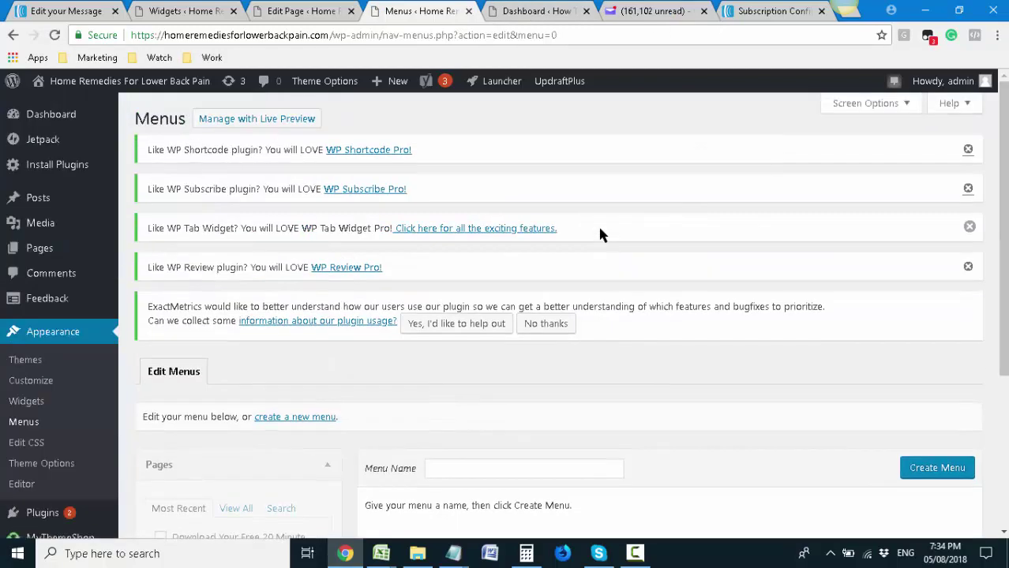
pyautogui.scroll(-2, 600, 235)
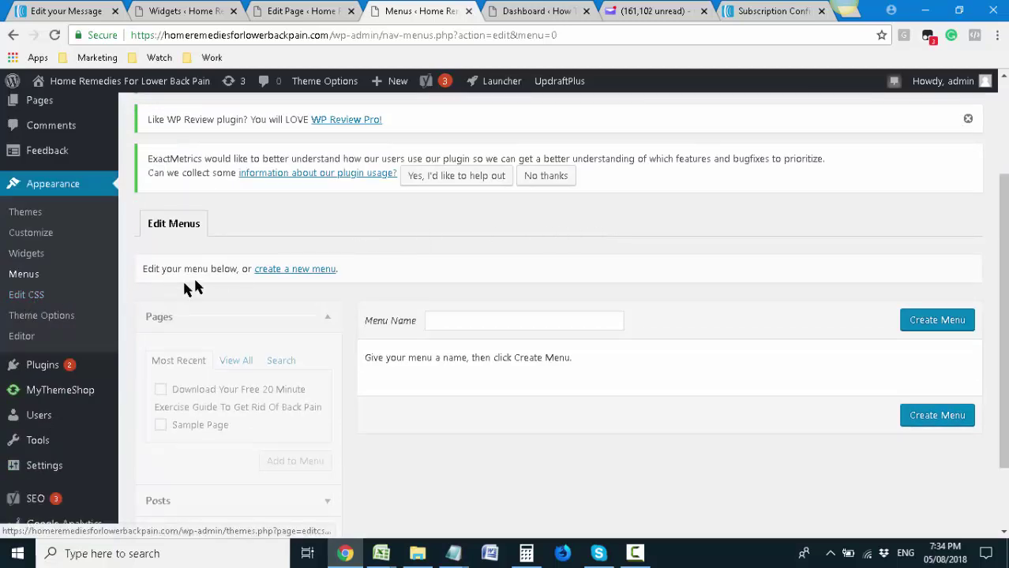
pyautogui.click(282, 269)
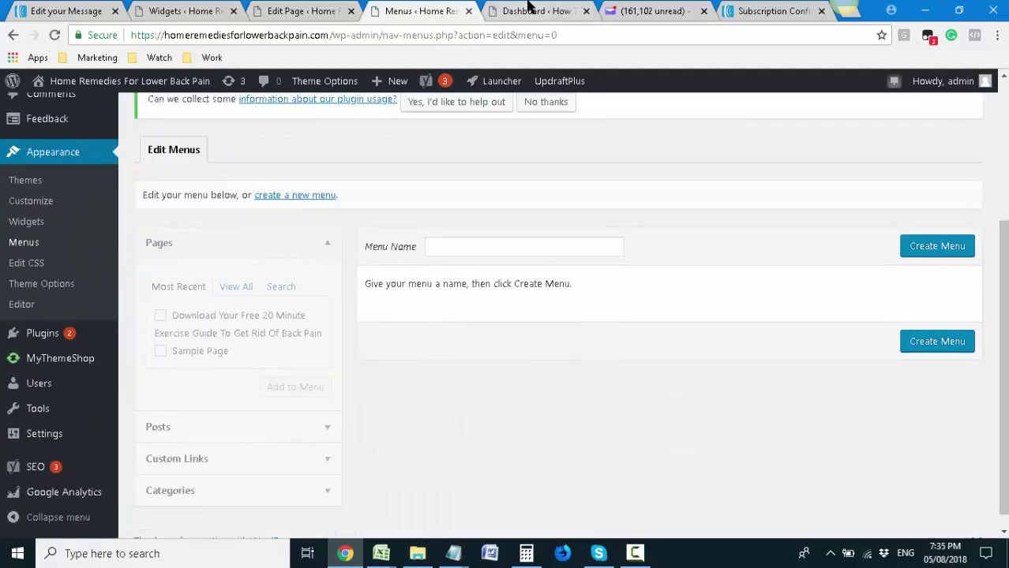
pyautogui.click(529, 7)
pyautogui.click(390, 10)
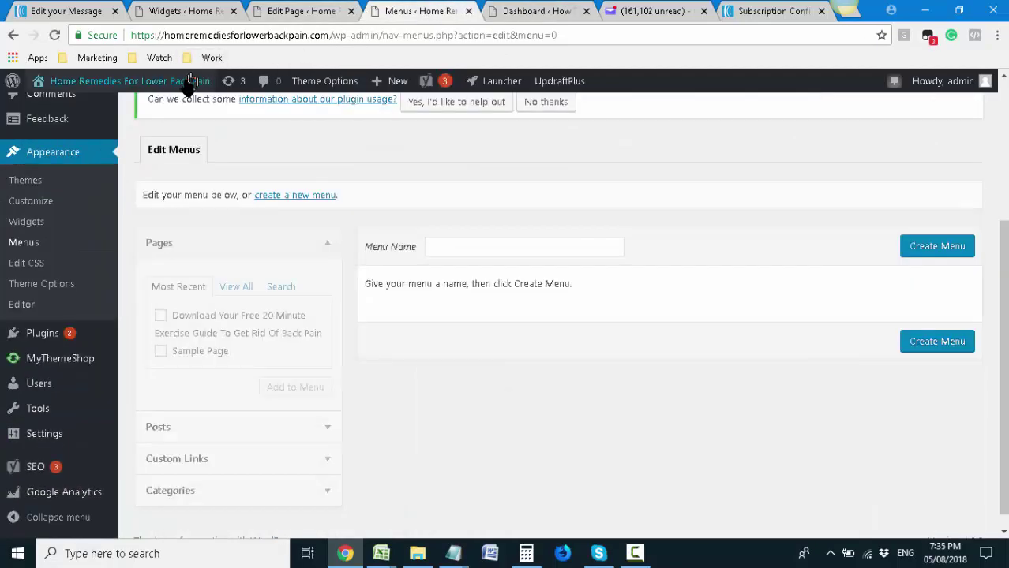
# Open Visit Site in a new tab and switch to the live front page
pyautogui.moveTo(190, 84)
pyautogui.rightClick(76, 116)
pyautogui.click(135, 118)
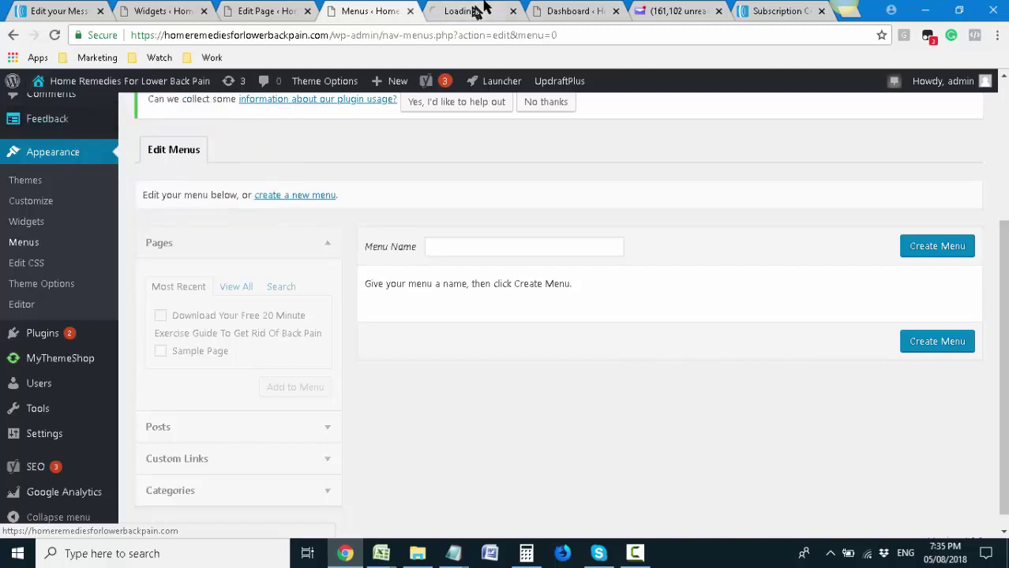
pyautogui.click(473, 10)
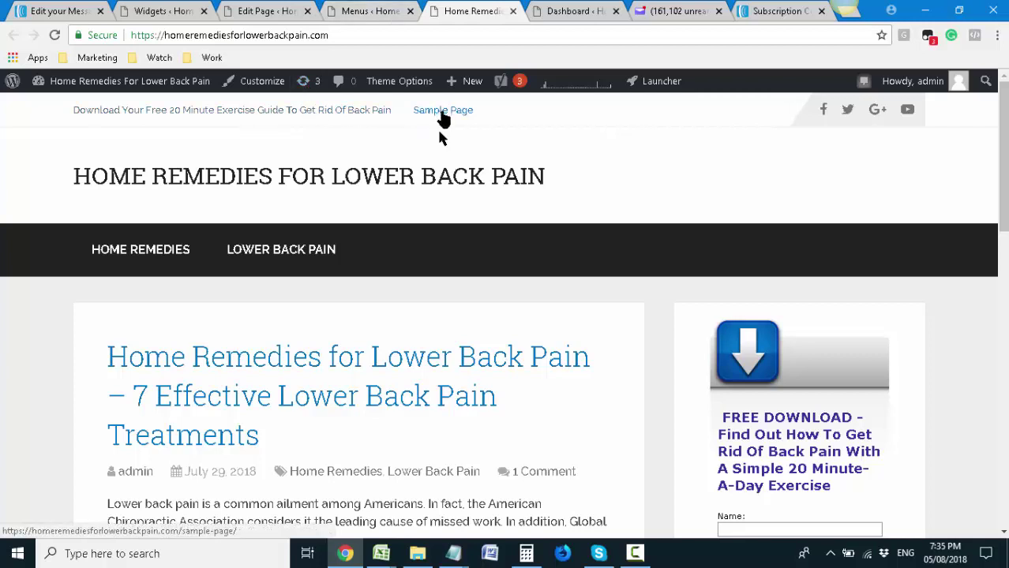
# View the live Sample Page, then return to the All Pages list showing three pages
pyautogui.click(383, 22)
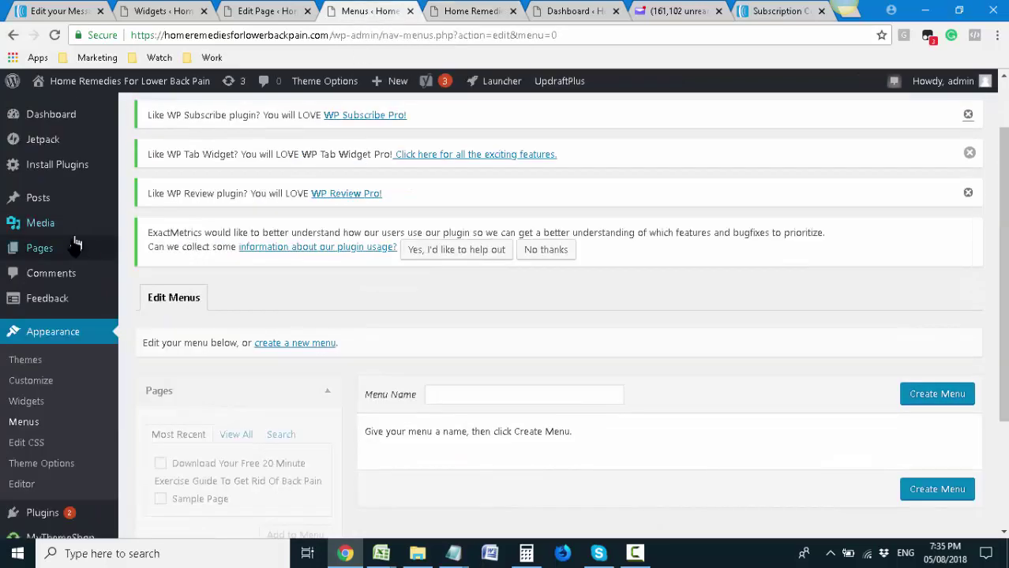
pyautogui.moveTo(76, 246)
pyautogui.click(132, 250)
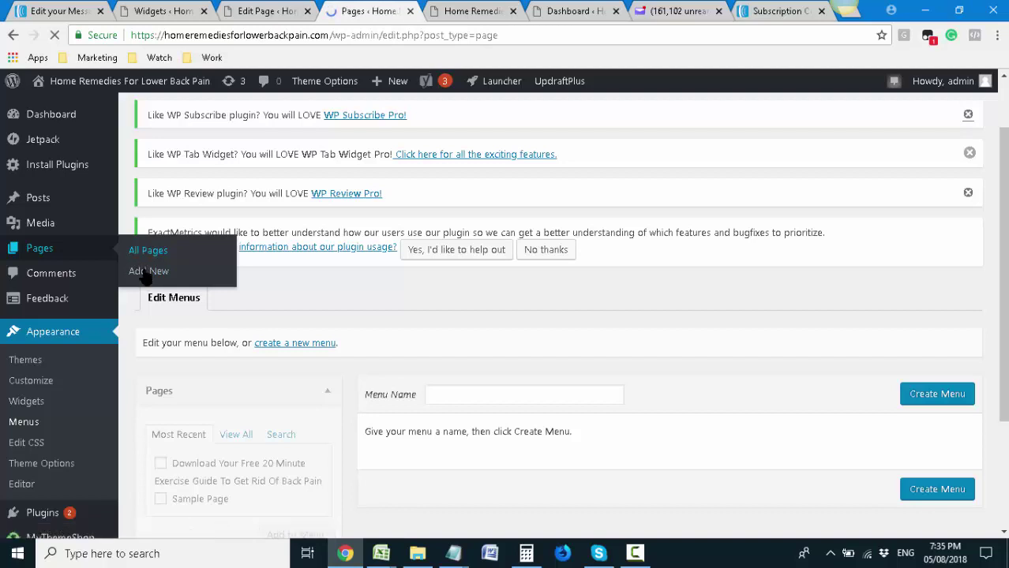
pyautogui.click(427, 7)
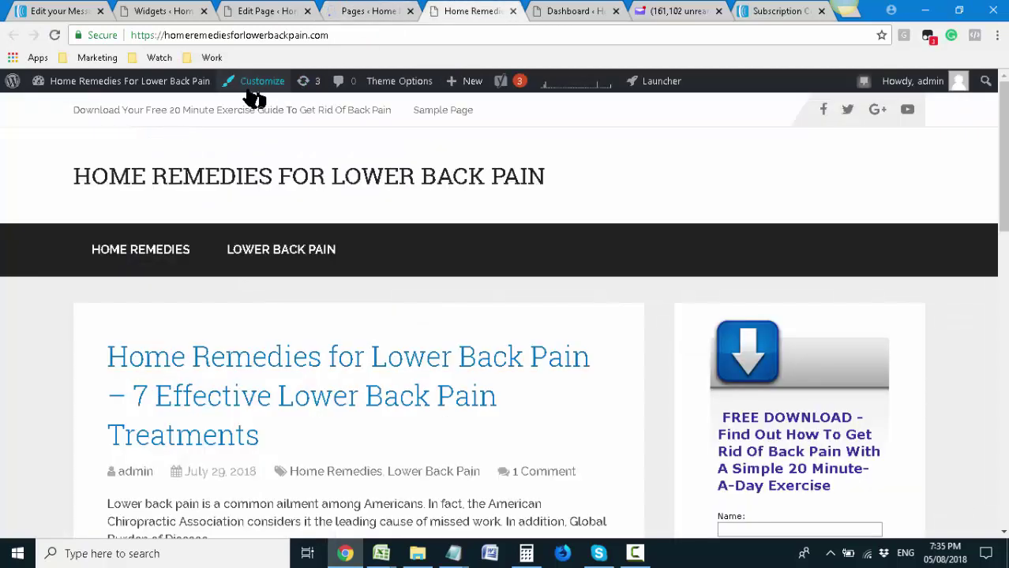
pyautogui.click(417, 117)
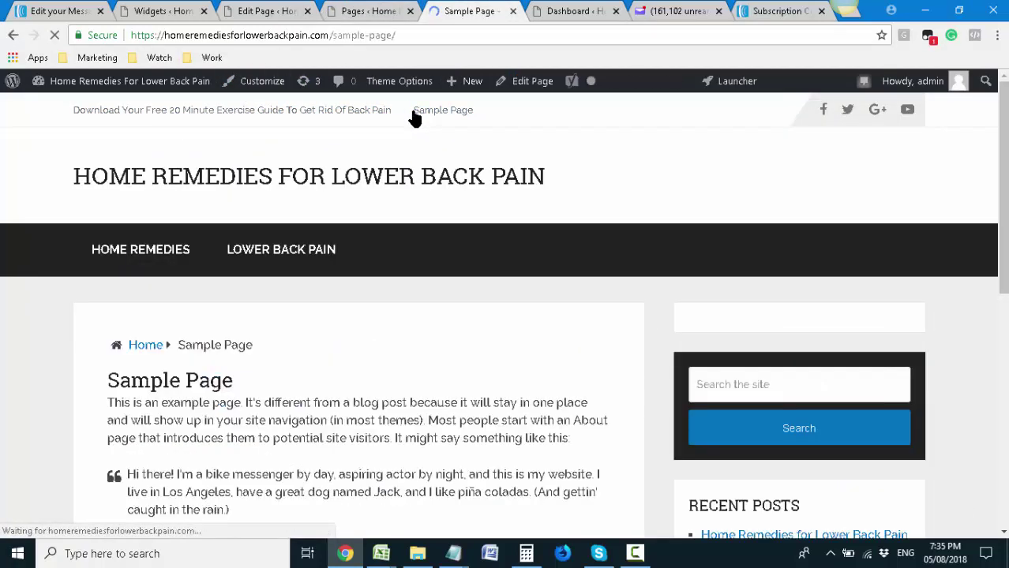
pyautogui.click(353, 8)
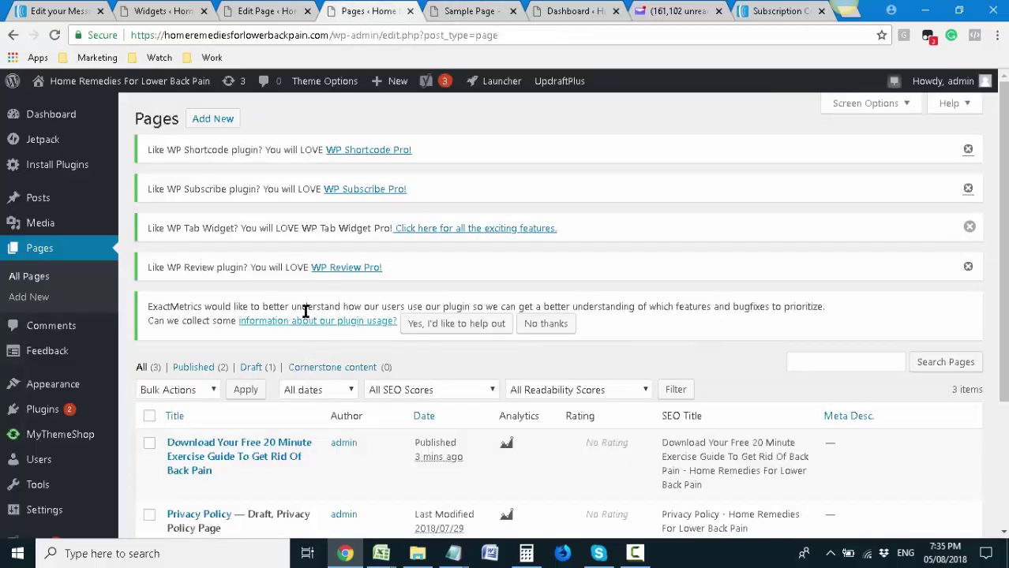
pyautogui.scroll(-3, 306, 312)
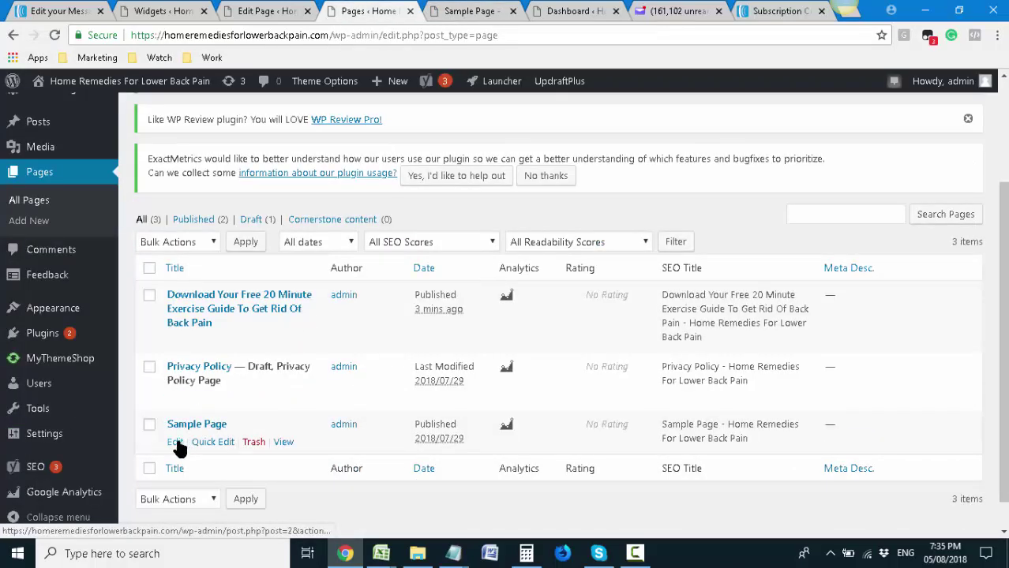
# Set Sample Page's status to Draft in the Publish box, then view the live homepage
pyautogui.click(176, 443)
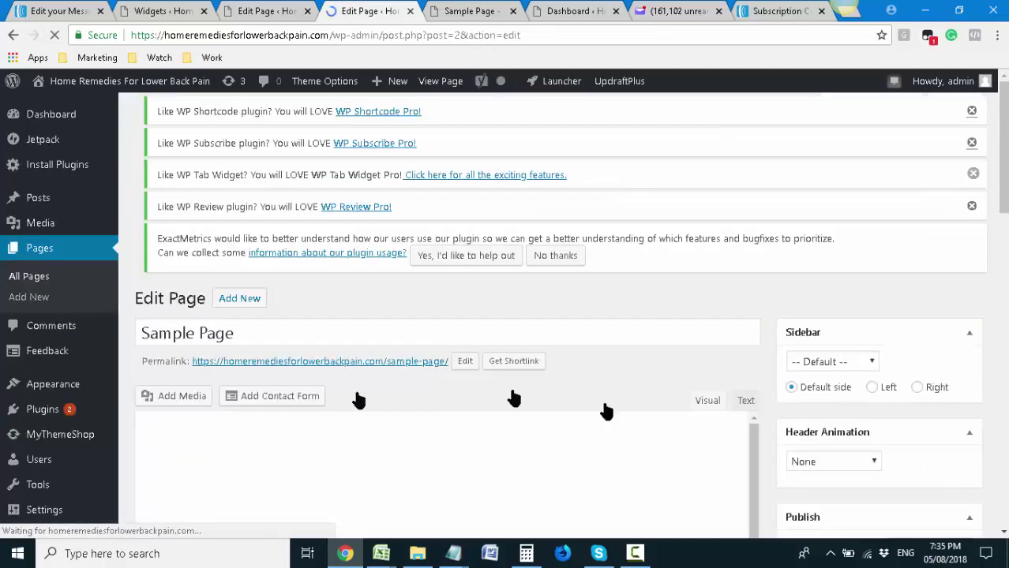
pyautogui.scroll(-1, 553, 399)
pyautogui.scroll(-1, 849, 340)
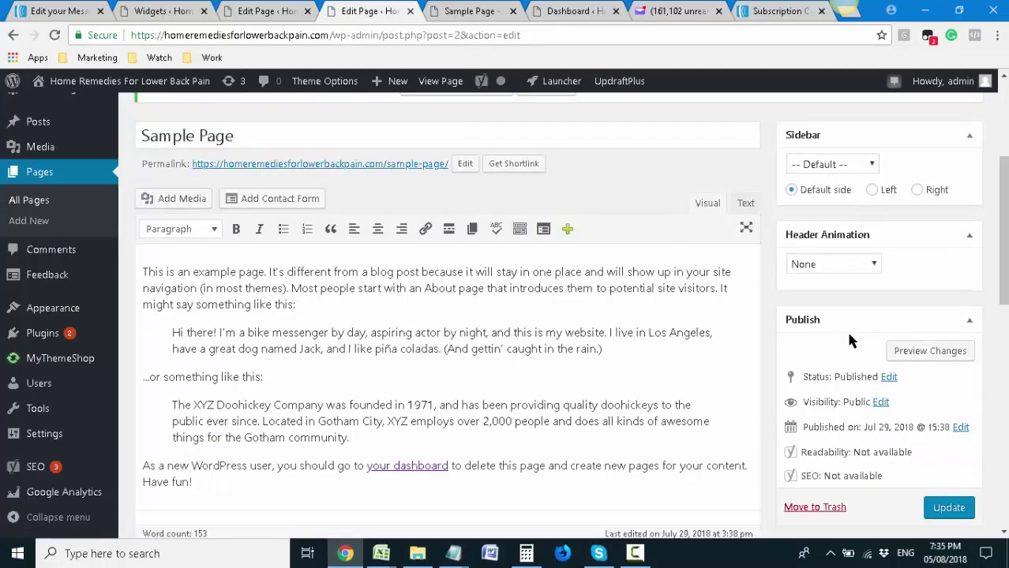
pyautogui.click(889, 379)
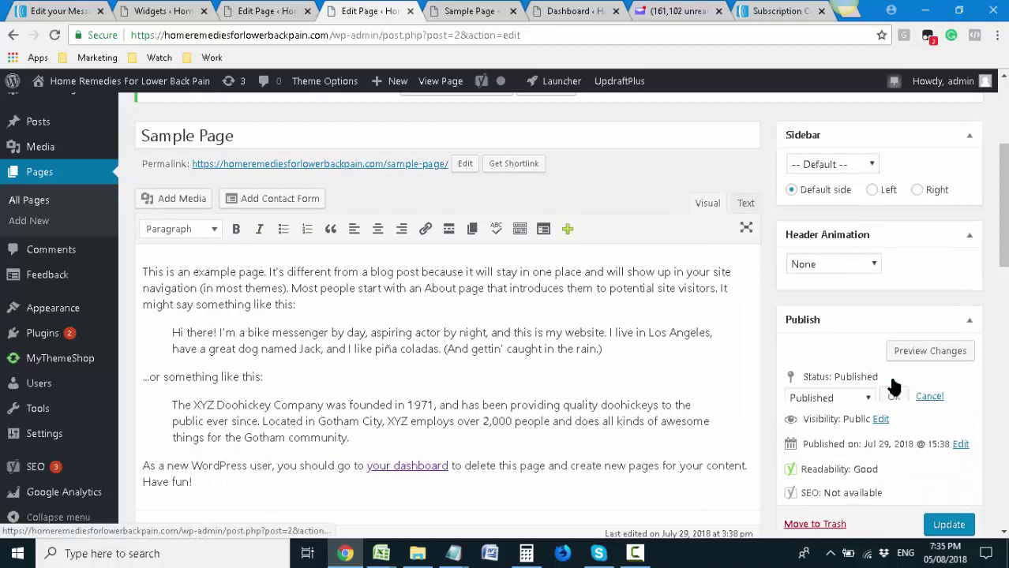
pyautogui.click(827, 401)
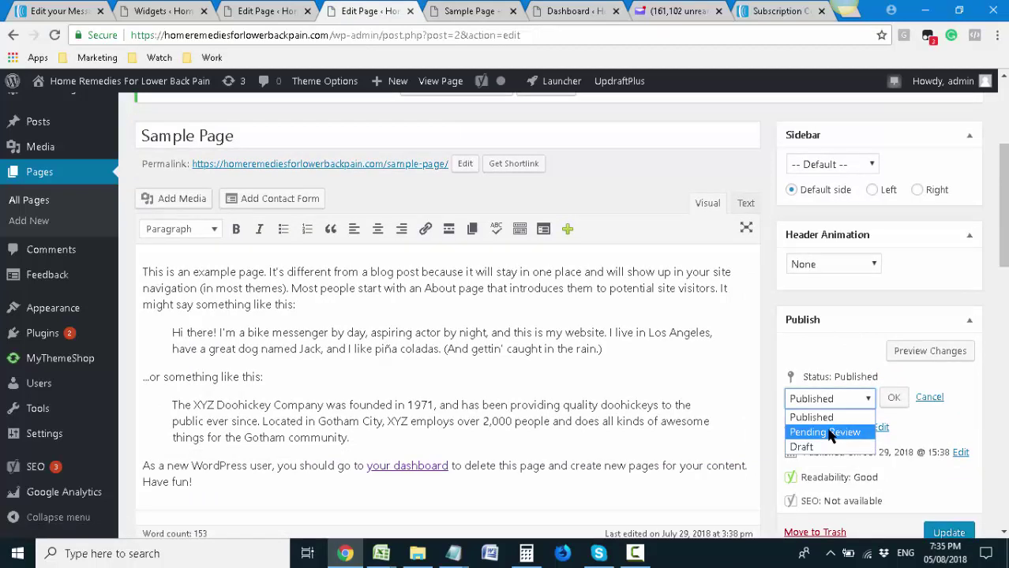
pyautogui.click(802, 447)
pyautogui.click(893, 397)
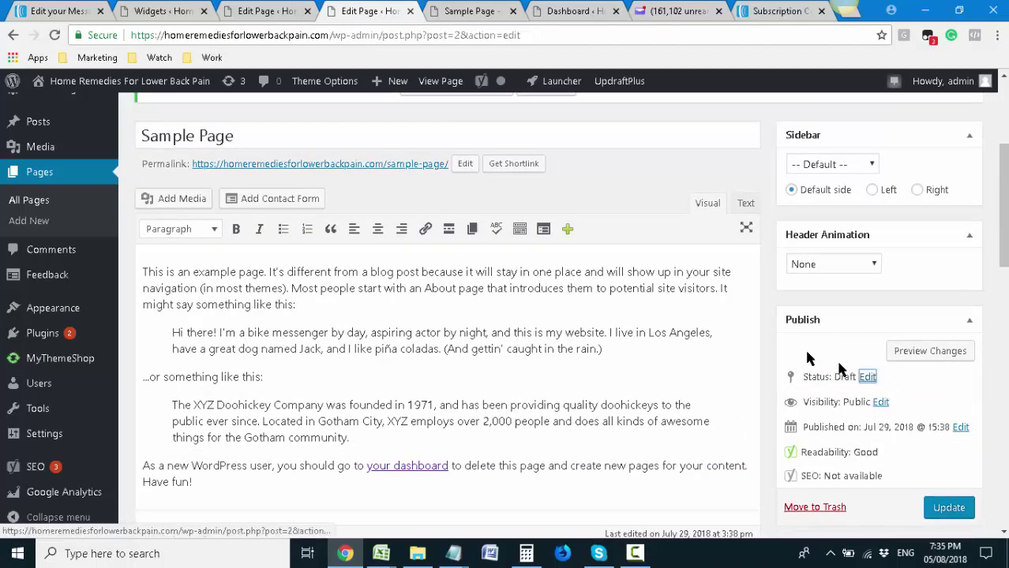
pyautogui.click(483, 10)
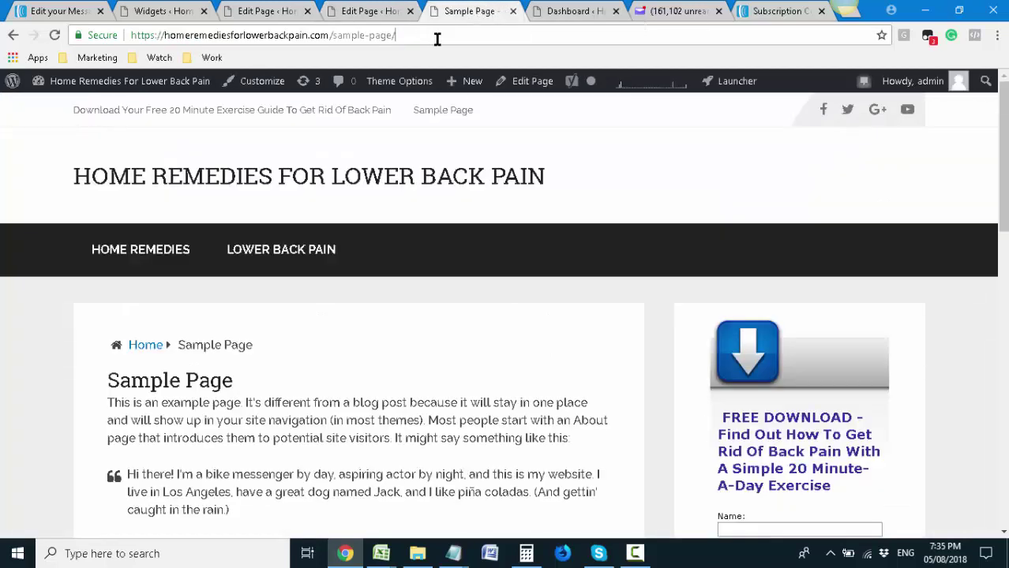
pyautogui.click(180, 182)
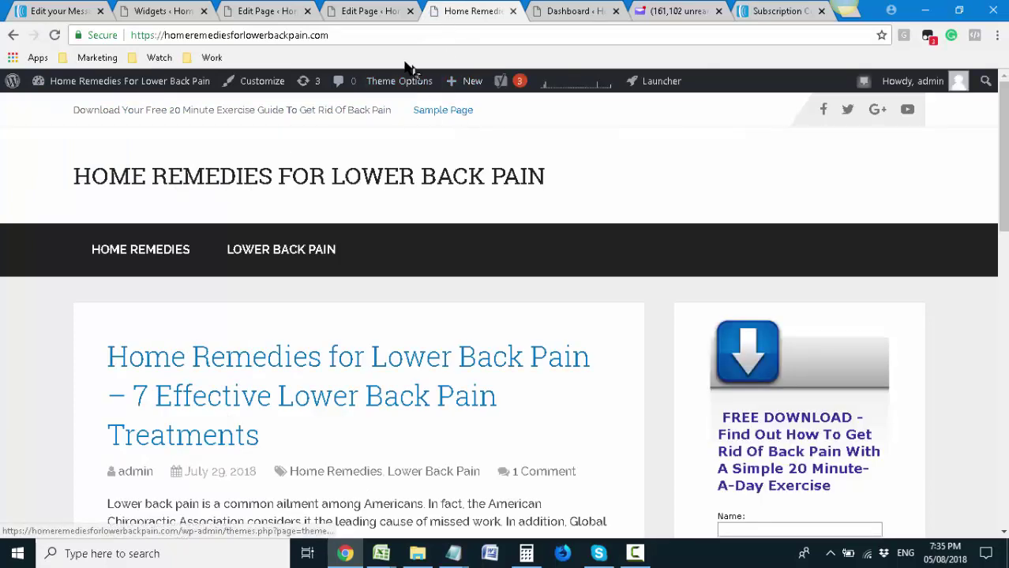
# Reload the site's homepage
pyautogui.click(401, 37)
pyautogui.click(406, 39)
pyautogui.press('Return')
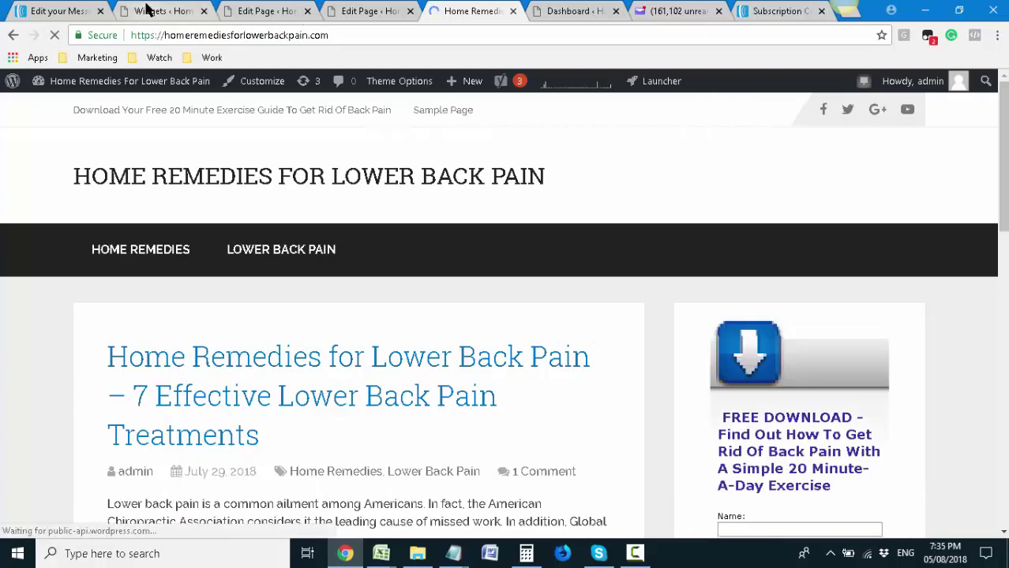
# Load the site in a new incognito window and check that Sample Page opens
pyautogui.click(378, 34)
pyautogui.hotkey('ctrl', 'c')
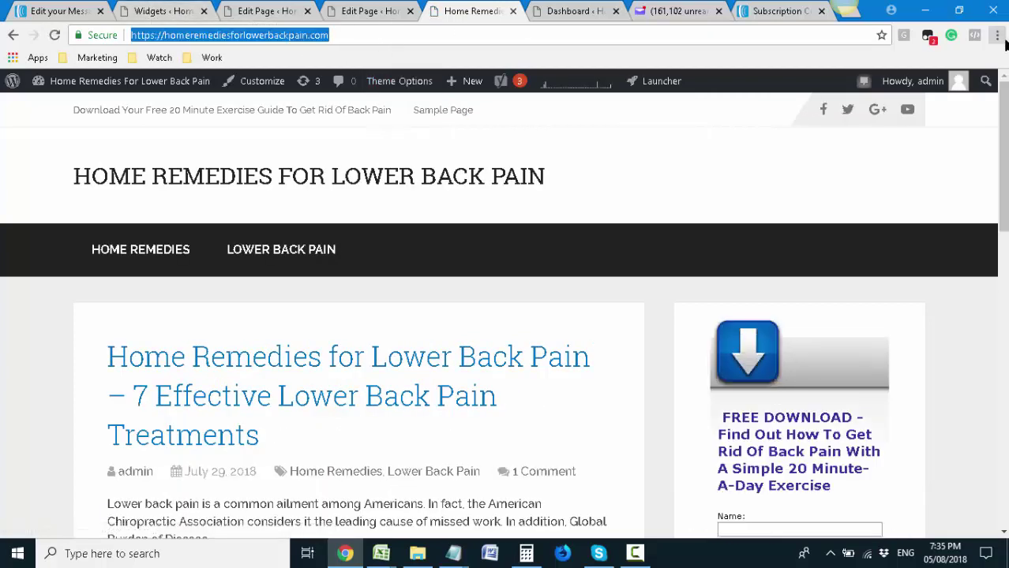
pyautogui.click(998, 35)
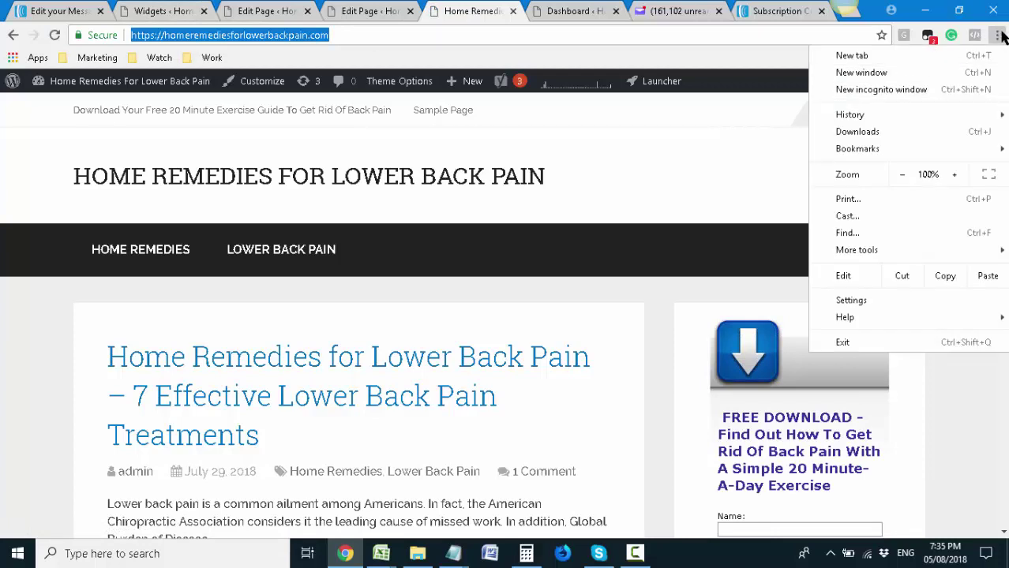
pyautogui.click(947, 89)
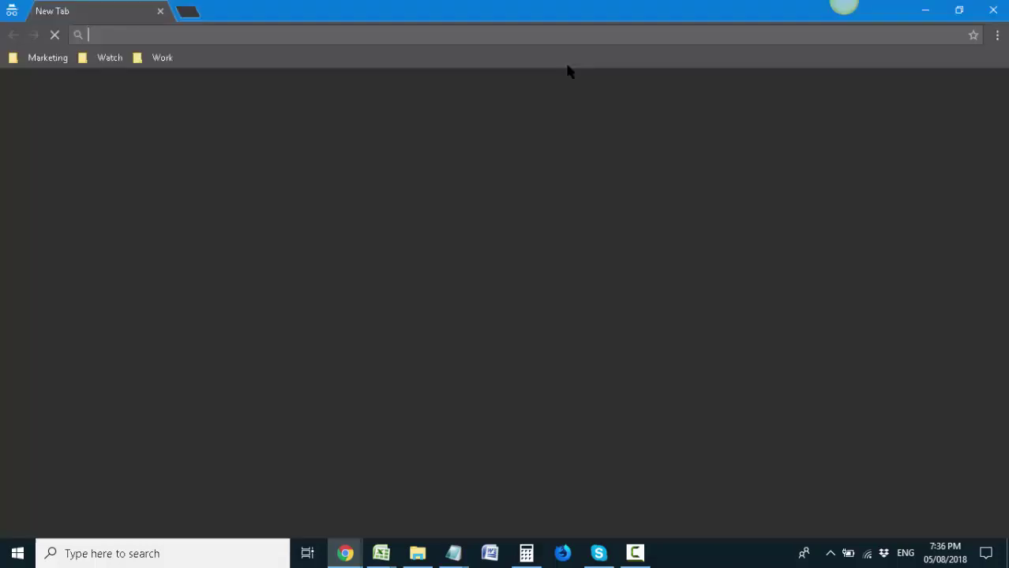
pyautogui.hotkey('ctrl', 'v')
pyautogui.click(569, 66)
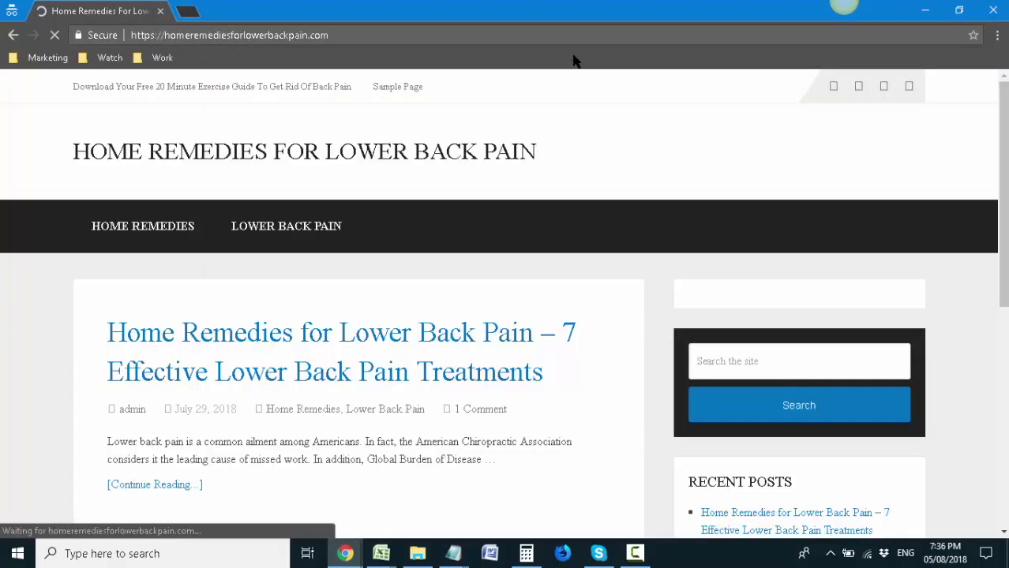
pyautogui.click(464, 85)
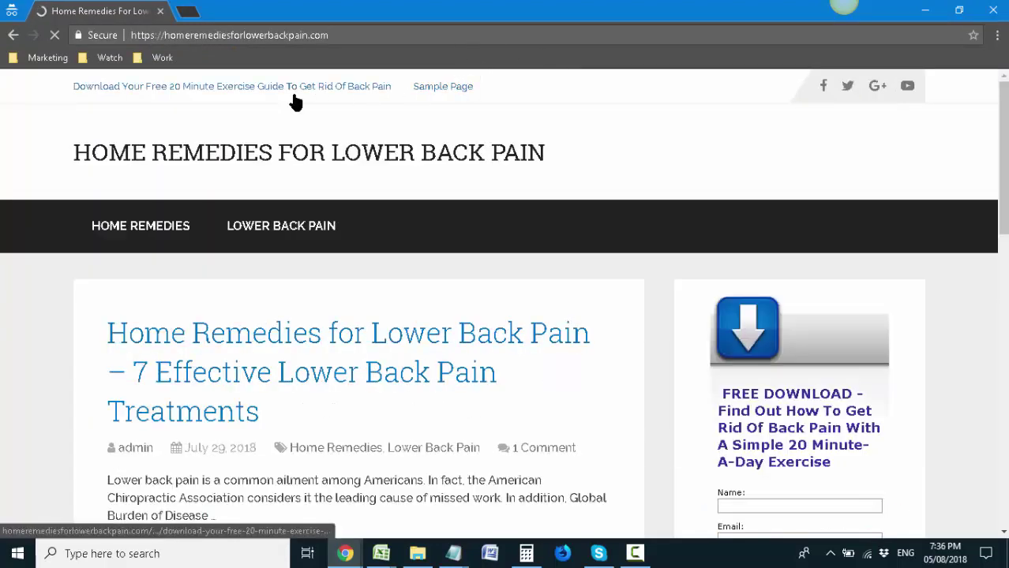
pyautogui.click(282, 155)
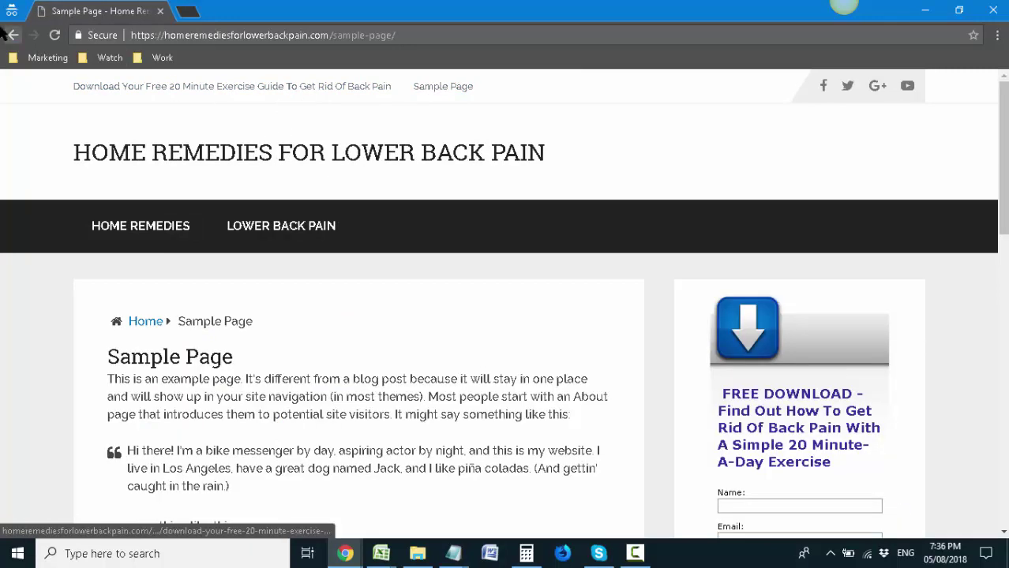
pyautogui.moveTo(345, 553)
pyautogui.click(313, 525)
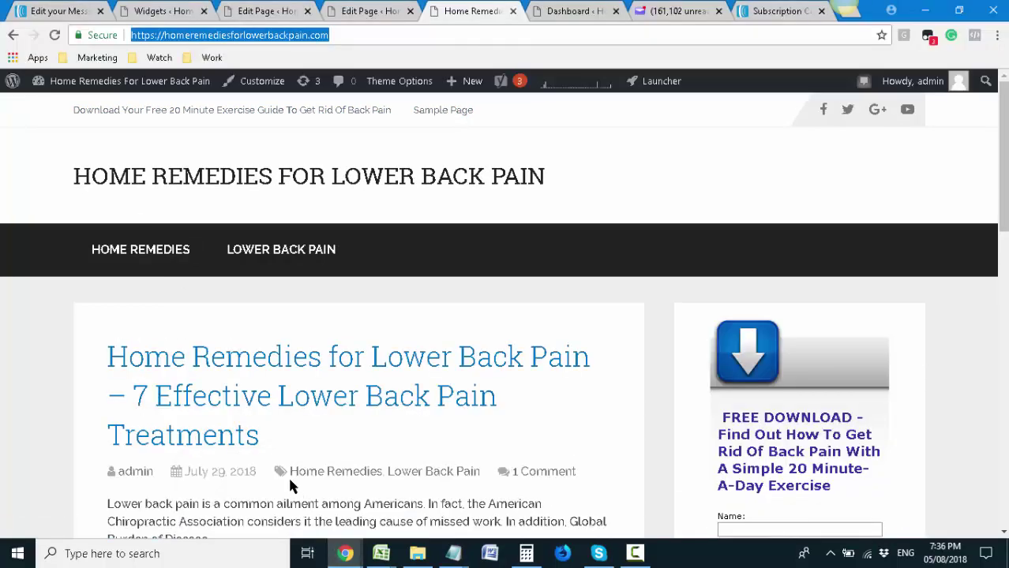
# Update Sample Page to save the Draft status and check the live site
pyautogui.click(338, 10)
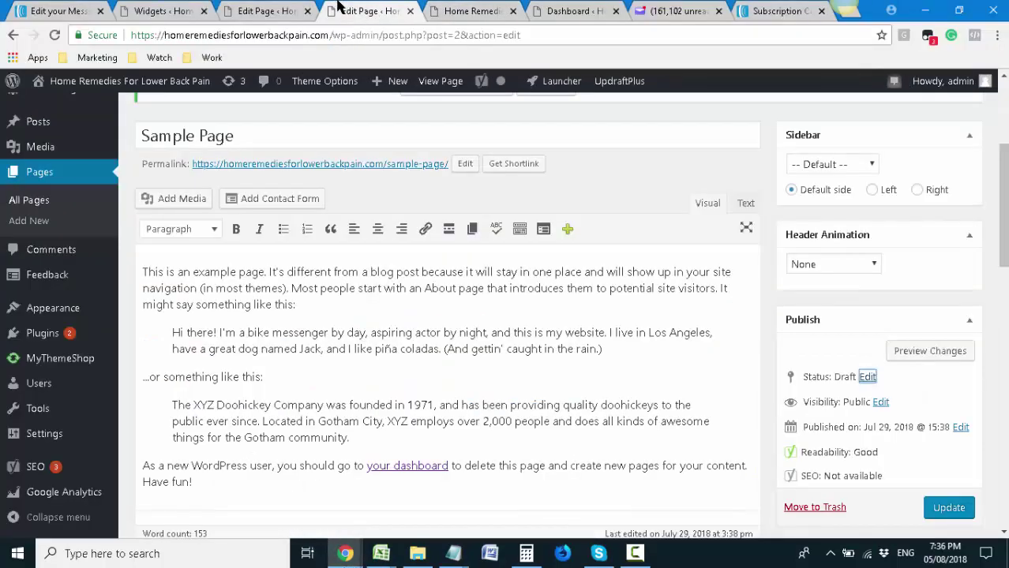
pyautogui.scroll(3, 694, 269)
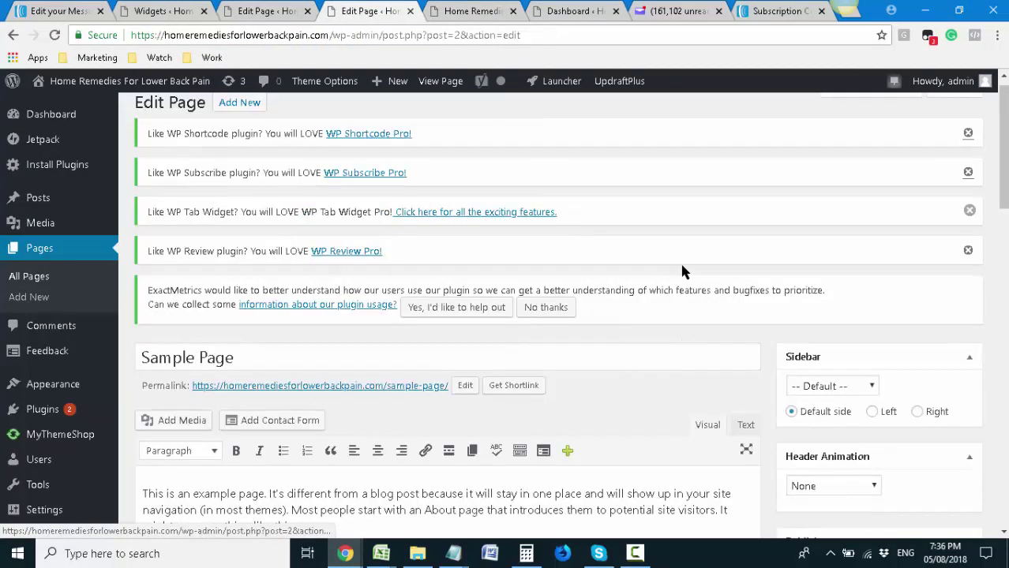
pyautogui.scroll(-5, 683, 271)
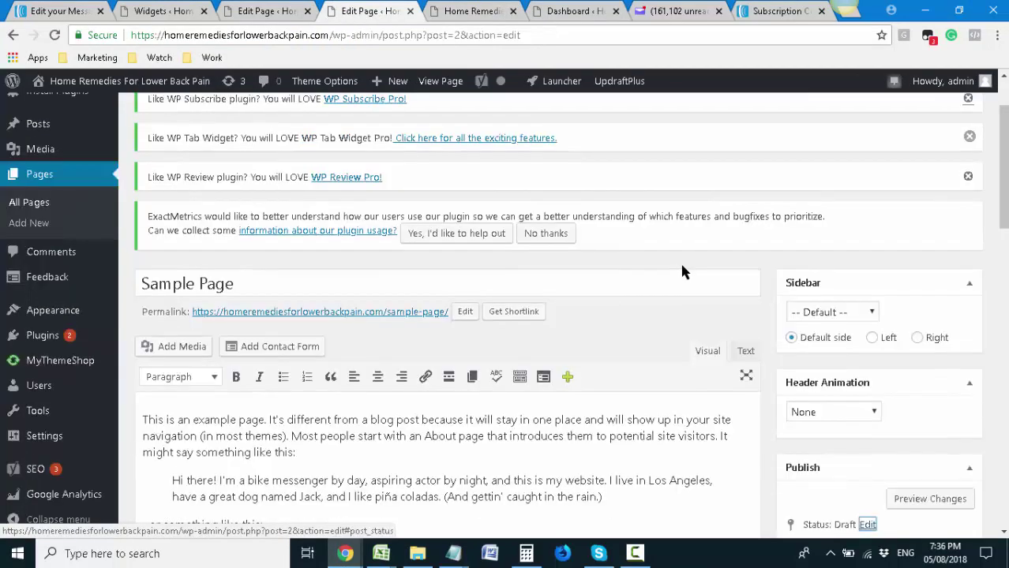
pyautogui.click(941, 360)
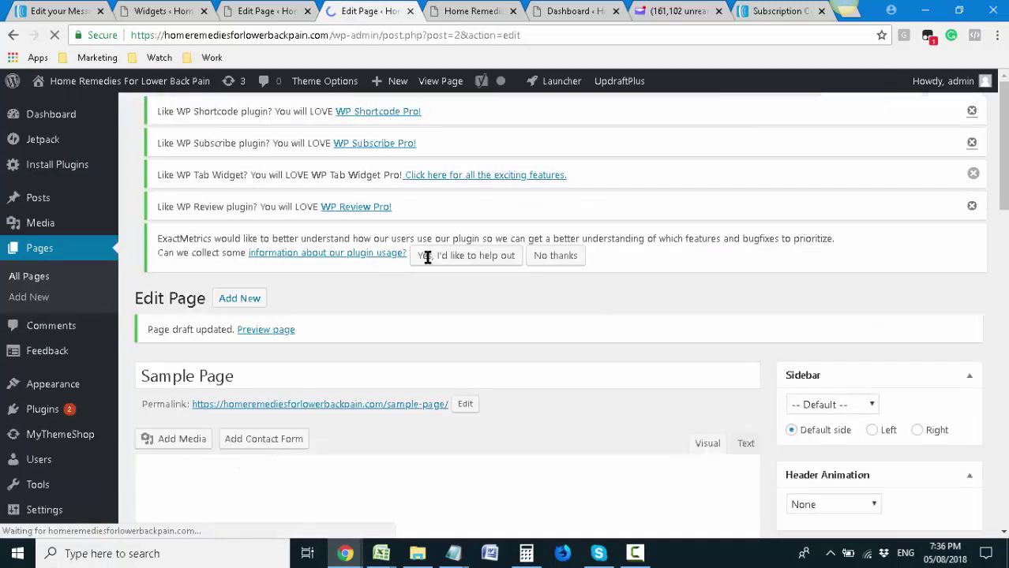
pyautogui.click(426, 8)
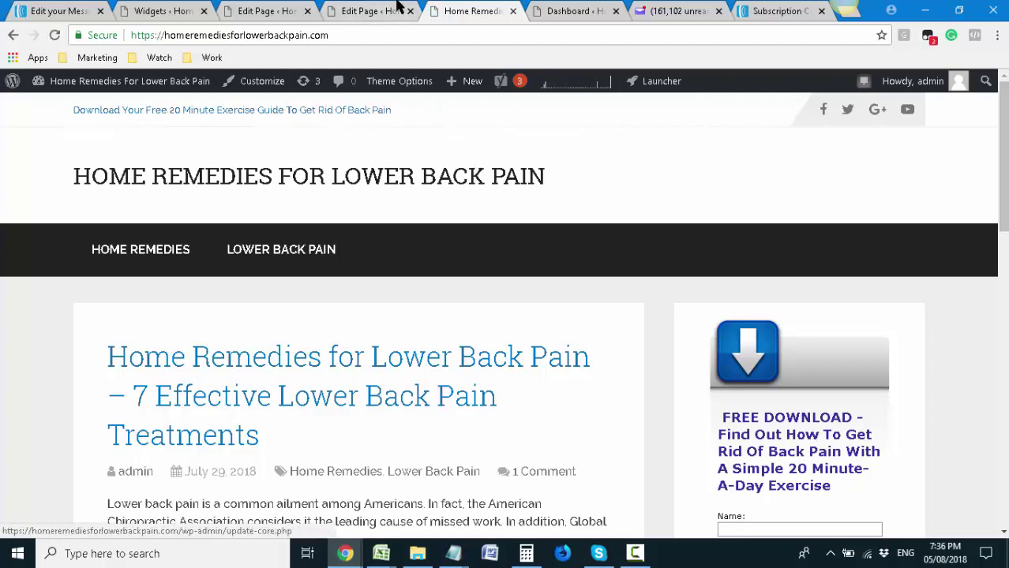
pyautogui.click(368, 11)
pyautogui.scroll(-1, 521, 170)
pyautogui.scroll(-2, 531, 177)
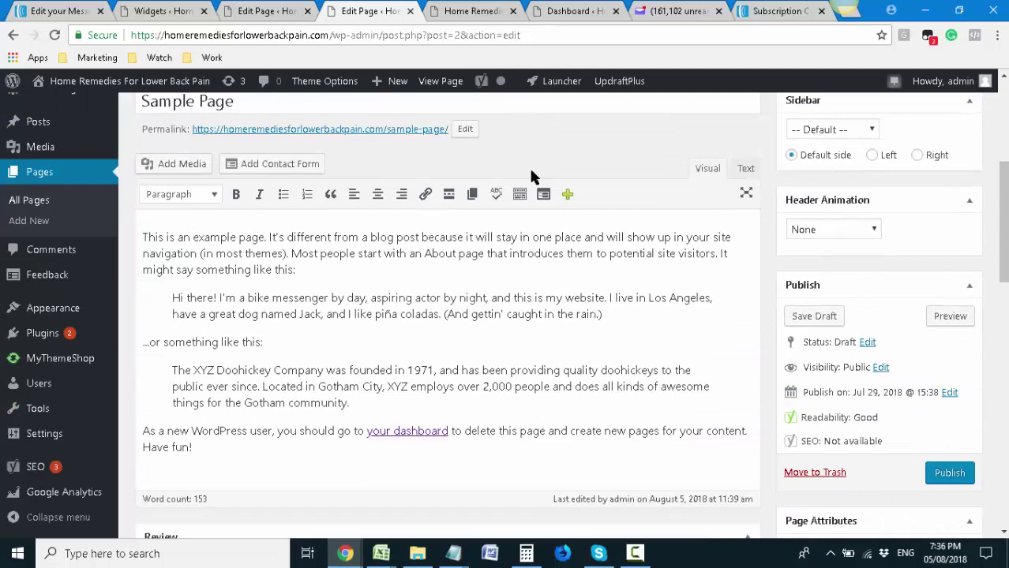
pyautogui.scroll(-3, 658, 173)
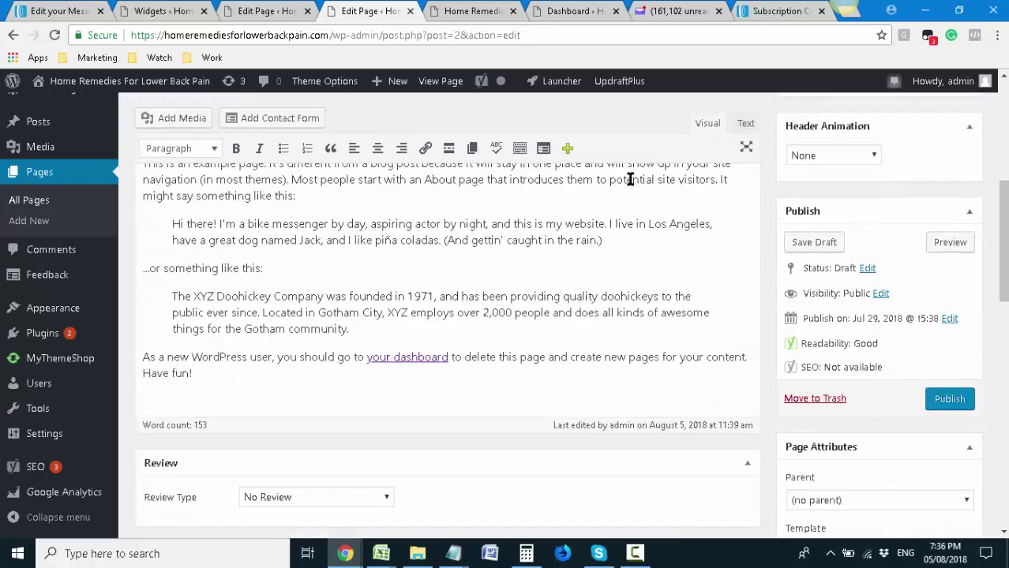
pyautogui.scroll(-1, 630, 179)
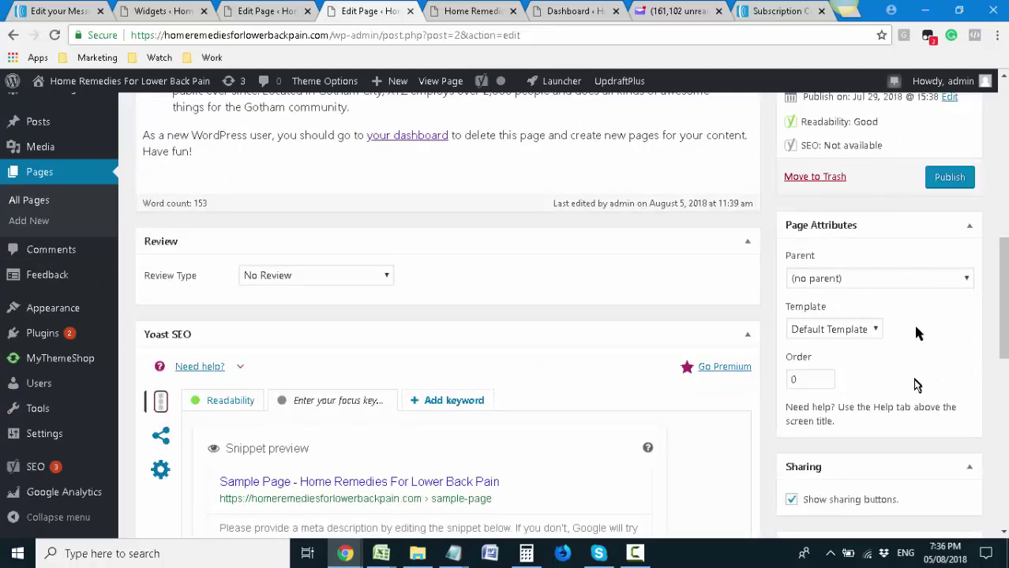
pyautogui.scroll(5, 896, 174)
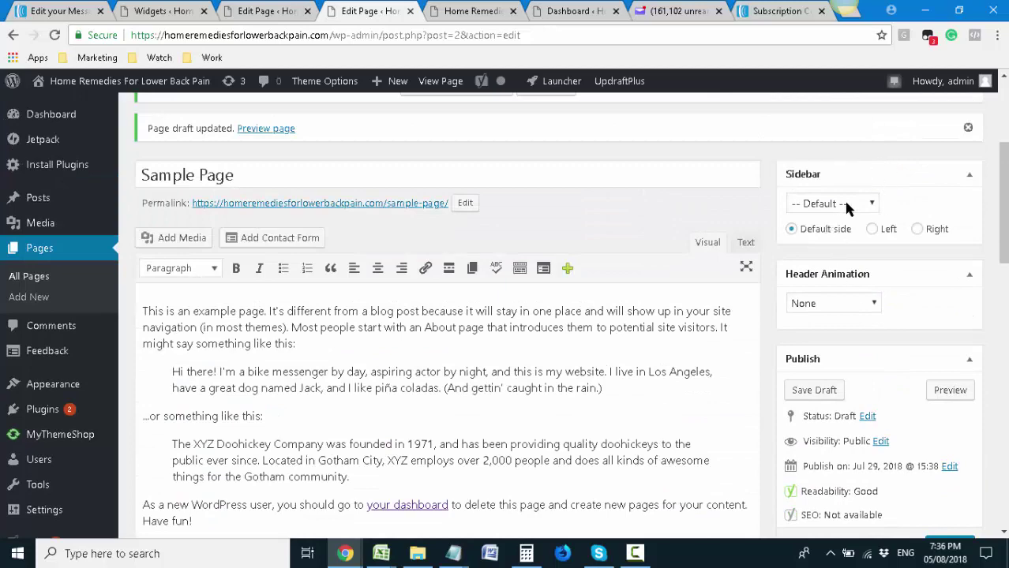
pyautogui.scroll(-1, 839, 310)
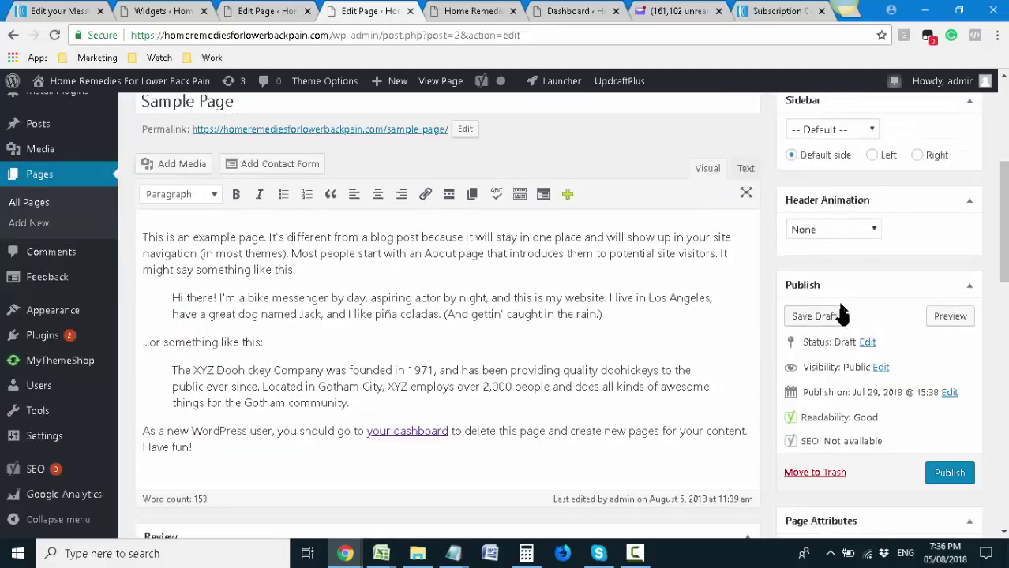
pyautogui.scroll(-1, 841, 314)
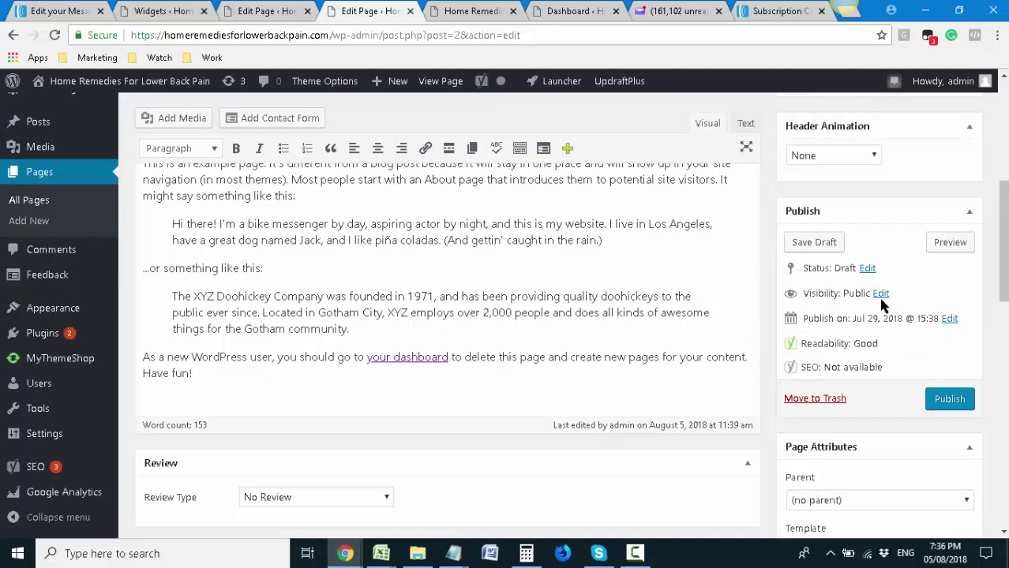
# Set Sample Page visibility to Private and update the page
pyautogui.click(881, 294)
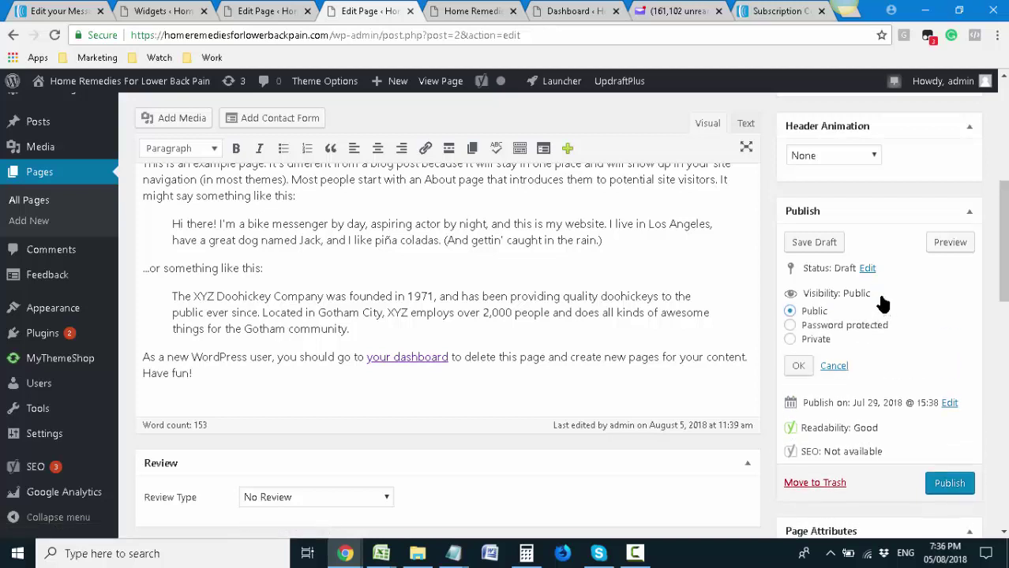
pyautogui.click(798, 366)
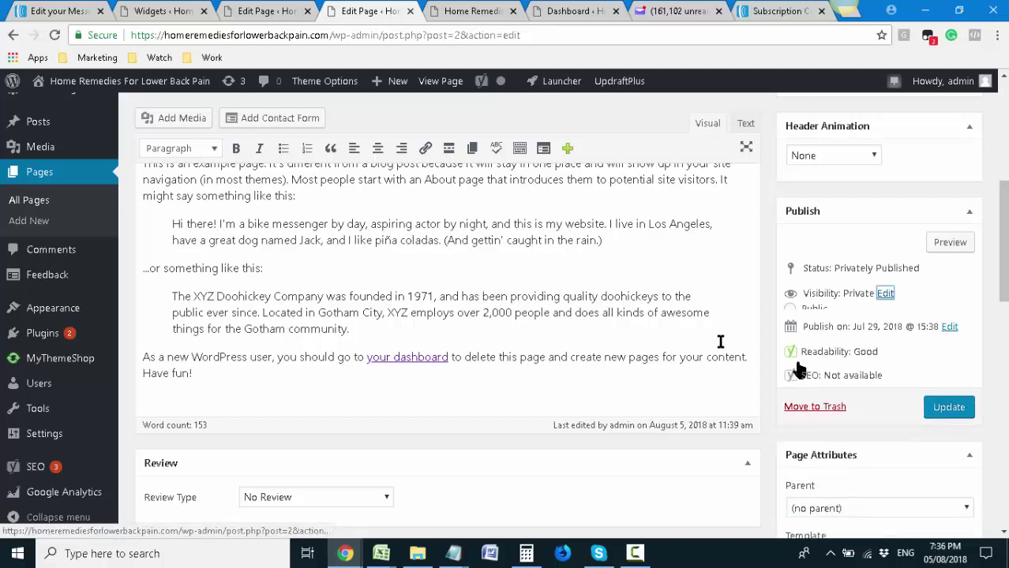
pyautogui.click(948, 399)
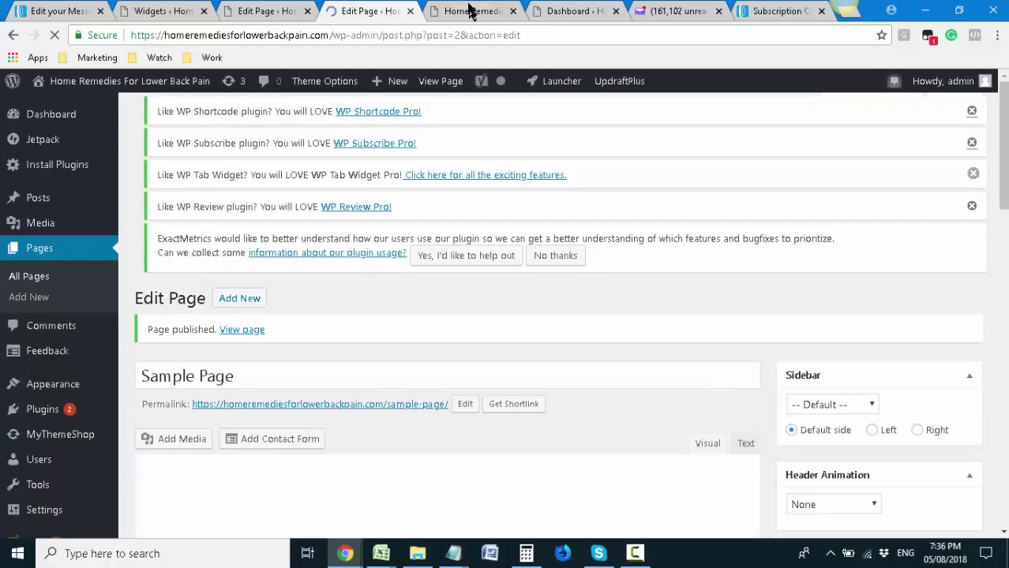
pyautogui.click(470, 11)
pyautogui.press('F5')
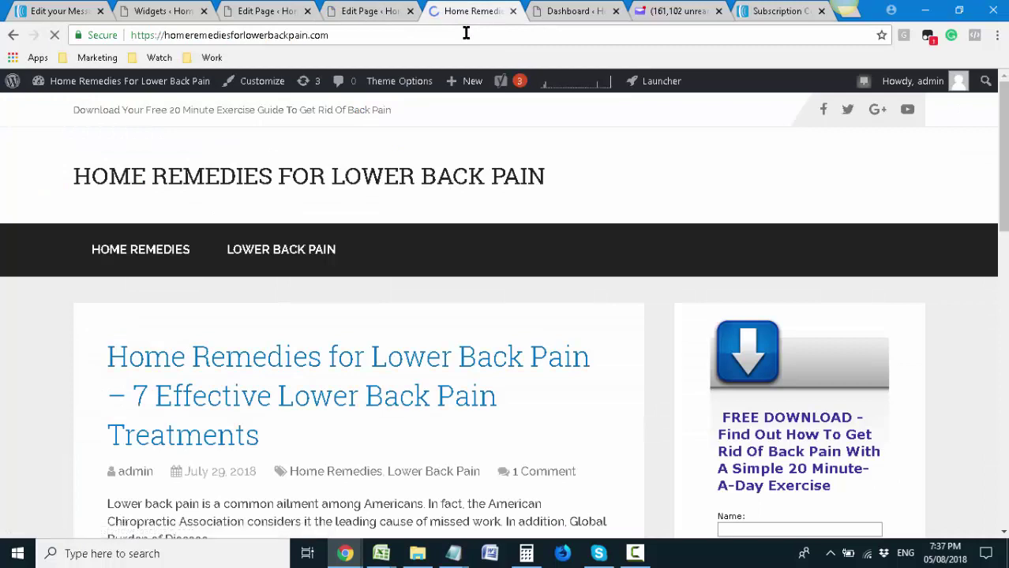
pyautogui.click(357, 559)
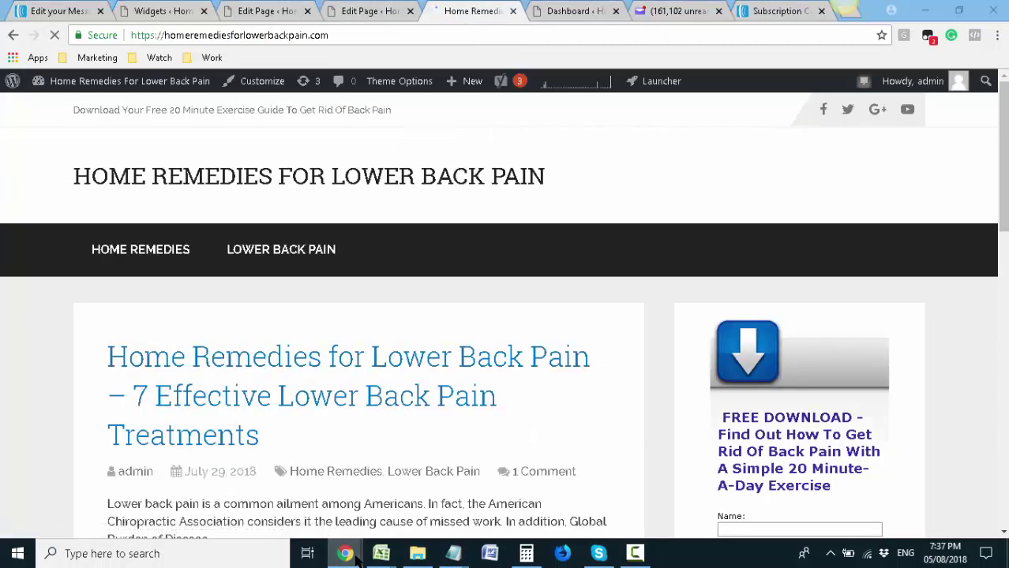
pyautogui.click(392, 527)
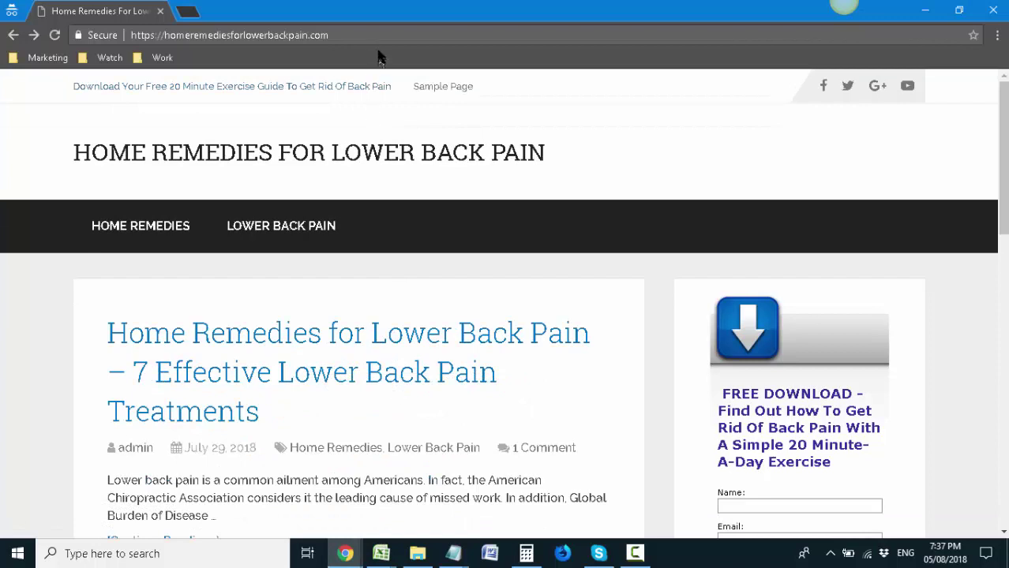
pyautogui.press('Return')
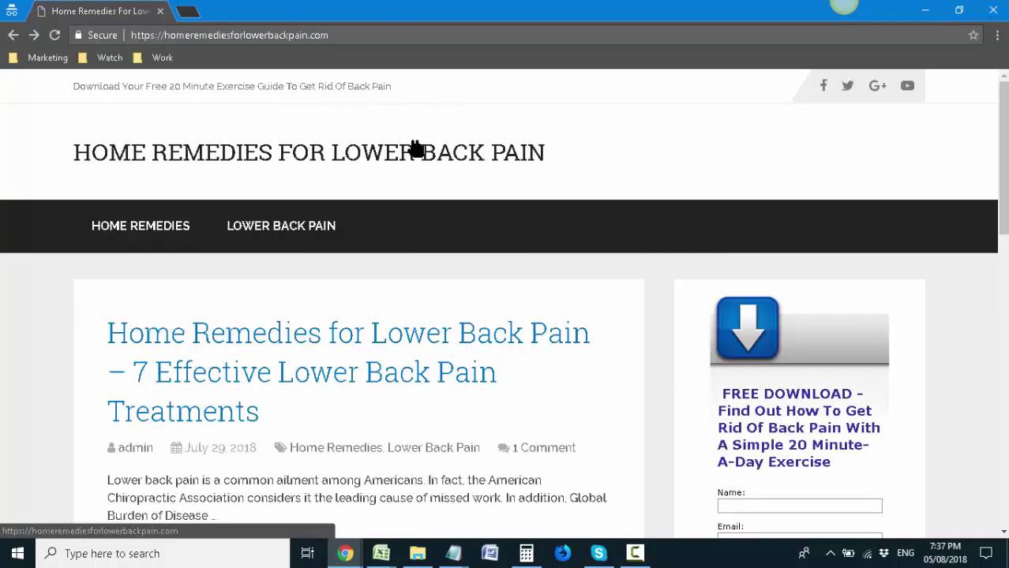
pyautogui.click(308, 86)
pyautogui.click(348, 554)
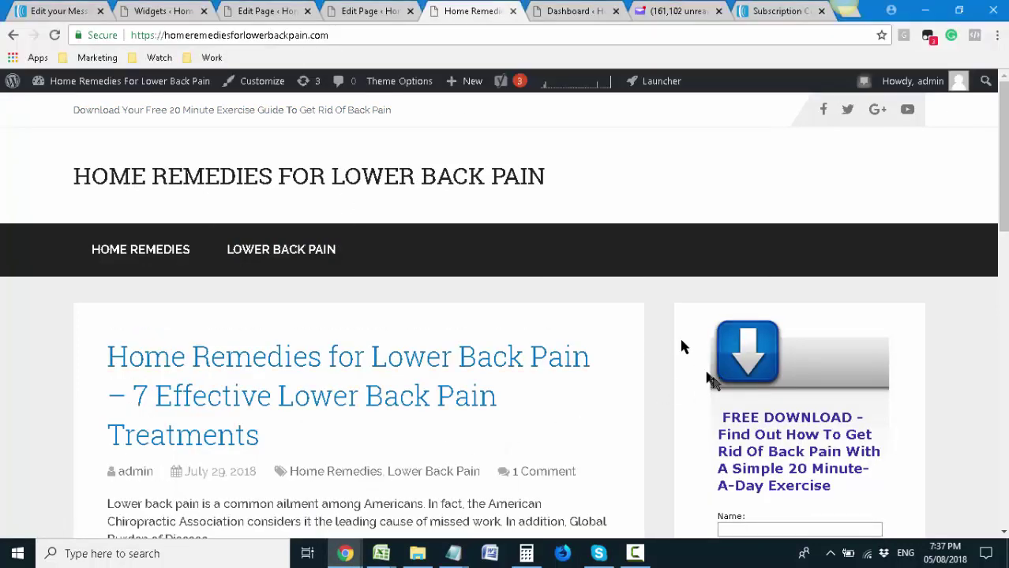
pyautogui.click(378, 11)
pyautogui.scroll(-3, 773, 320)
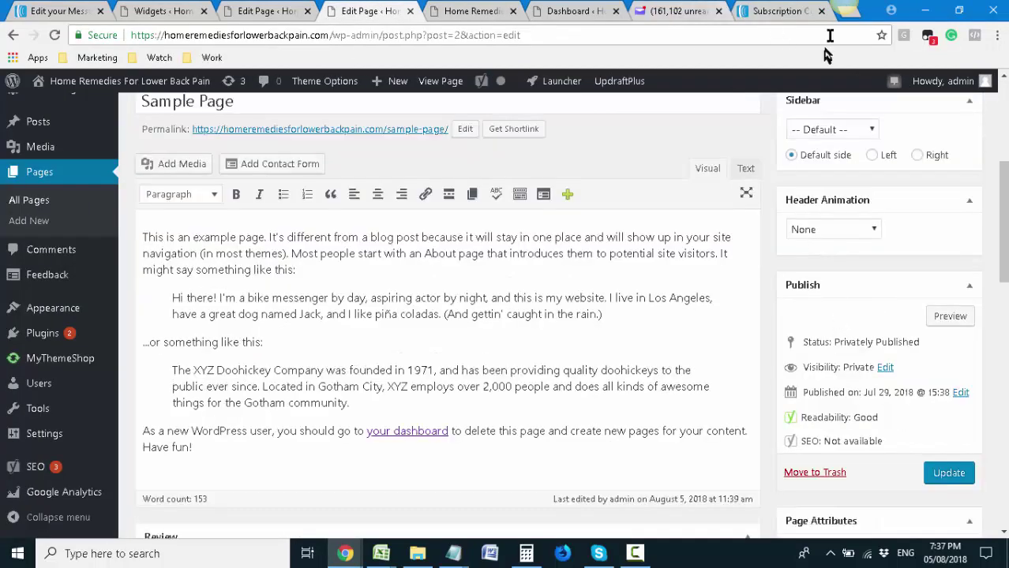
pyautogui.click(848, 12)
# Google 'what is the meaning of wordpress private page' and open the Codex Content Visibility result
pyautogui.write('google.com')
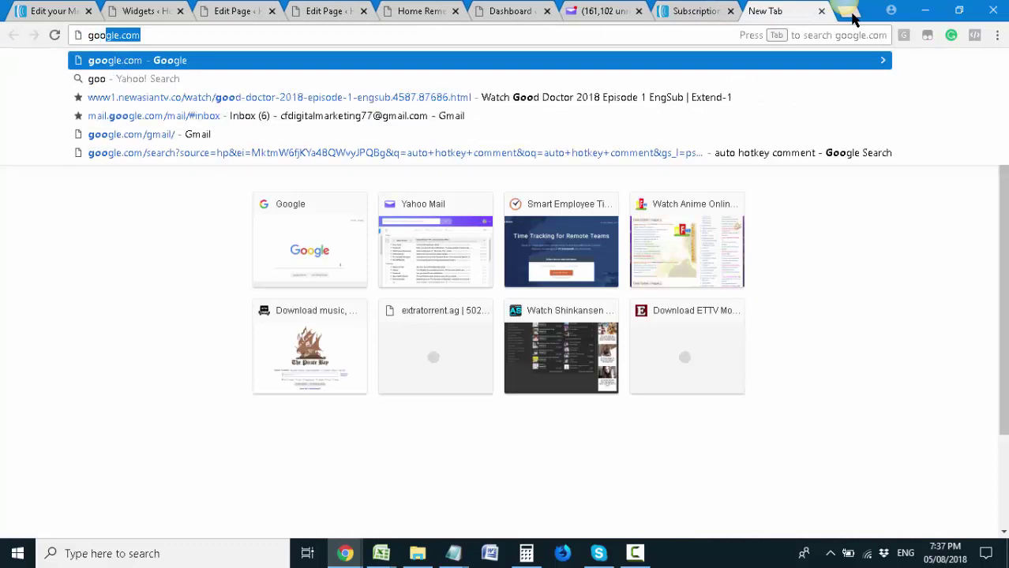
pyautogui.press('Return')
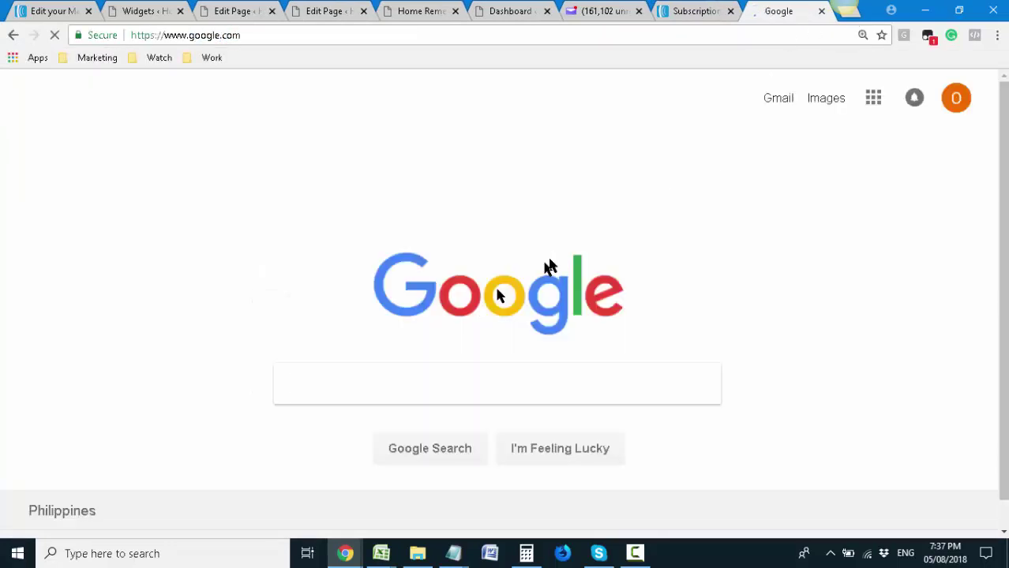
pyautogui.write('what is the me')
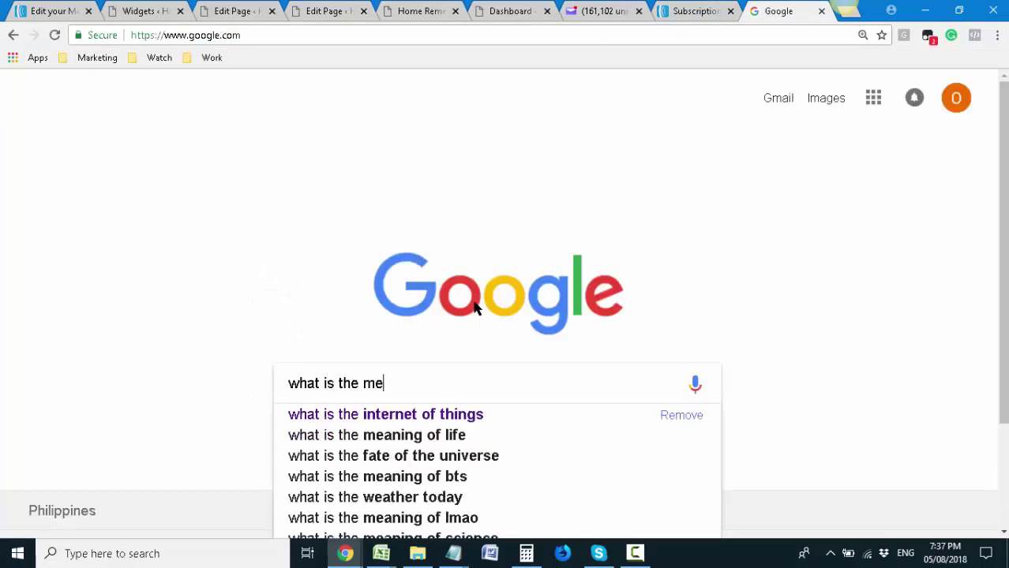
pyautogui.write('aning of wordpre')
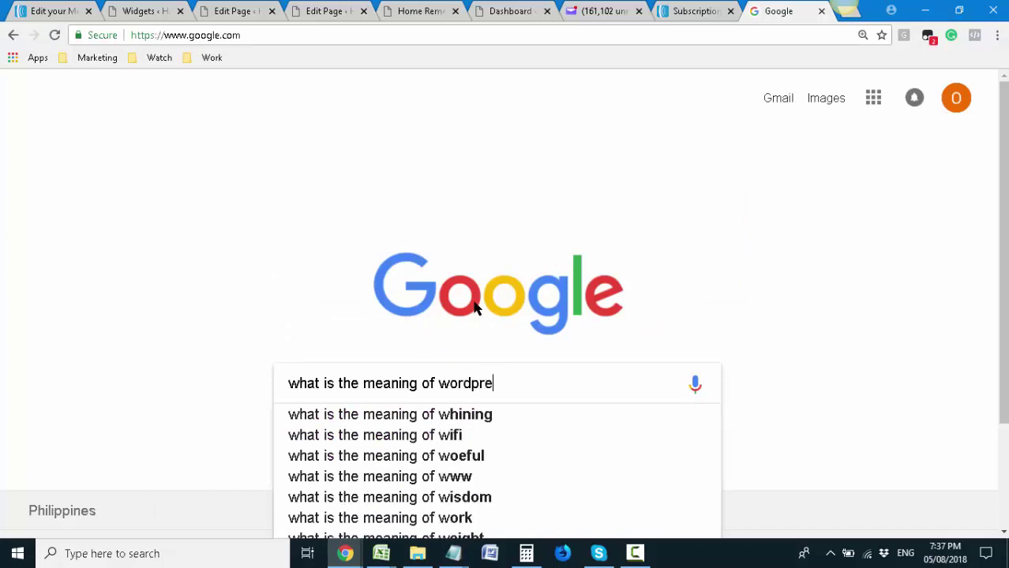
pyautogui.write('ss private page')
pyautogui.press('Return')
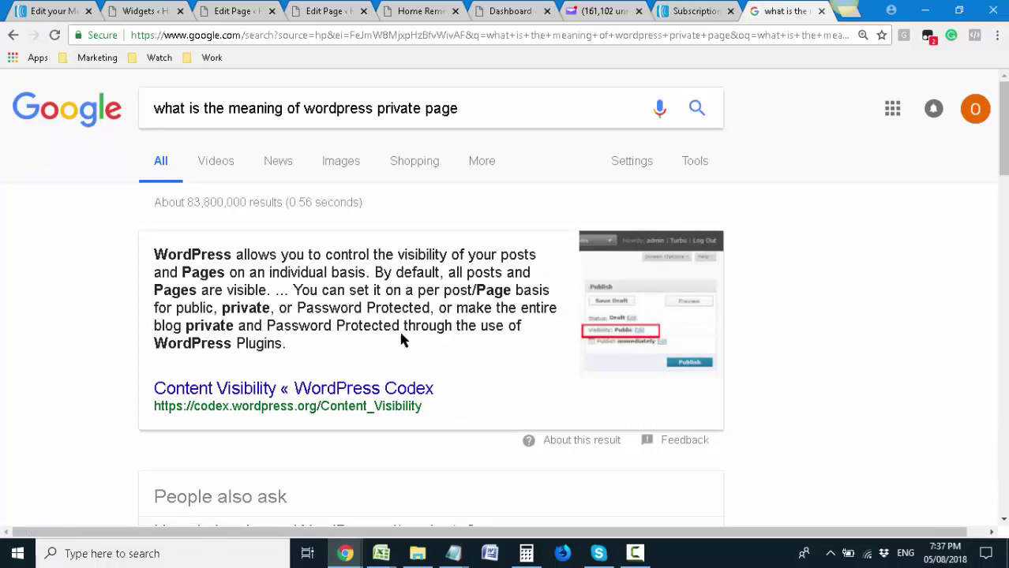
pyautogui.click(306, 389)
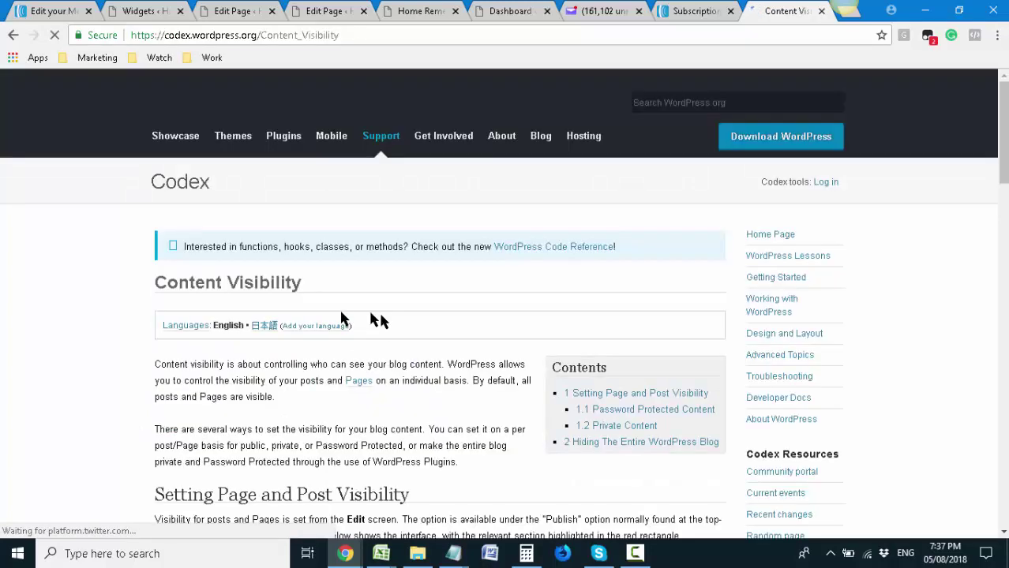
# Find 'private' in the Content Visibility article and jump to 1.2 Private Content
pyautogui.scroll(-3, 379, 382)
pyautogui.scroll(-1, 377, 381)
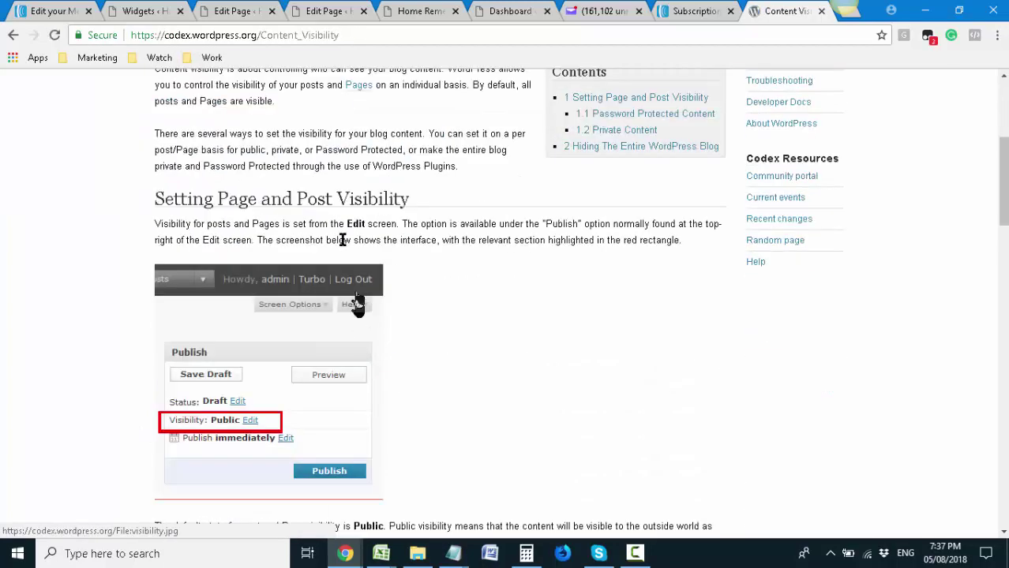
pyautogui.scroll(-5, 432, 271)
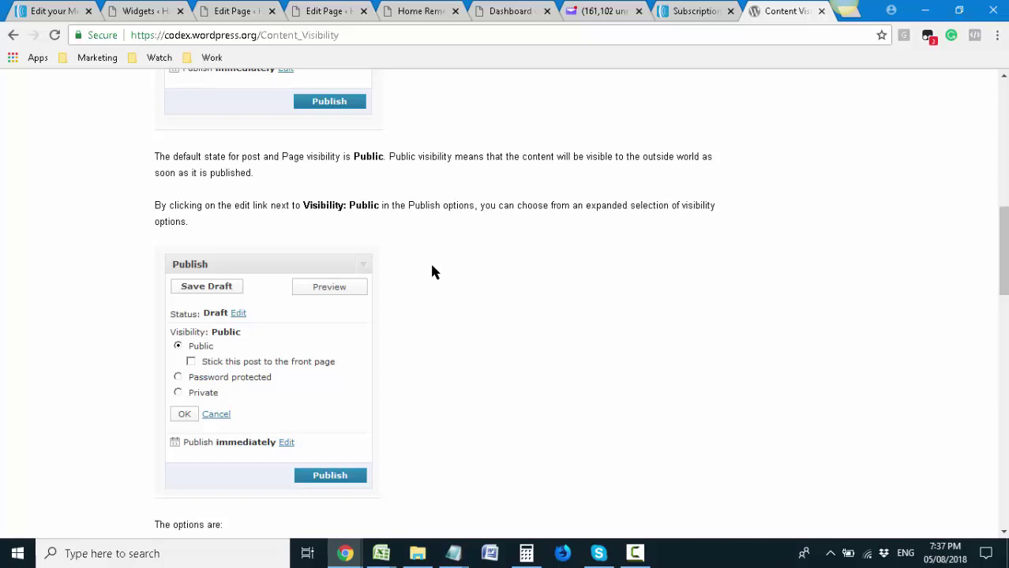
pyautogui.hotkey('ctrl', 'f')
pyautogui.write('private')
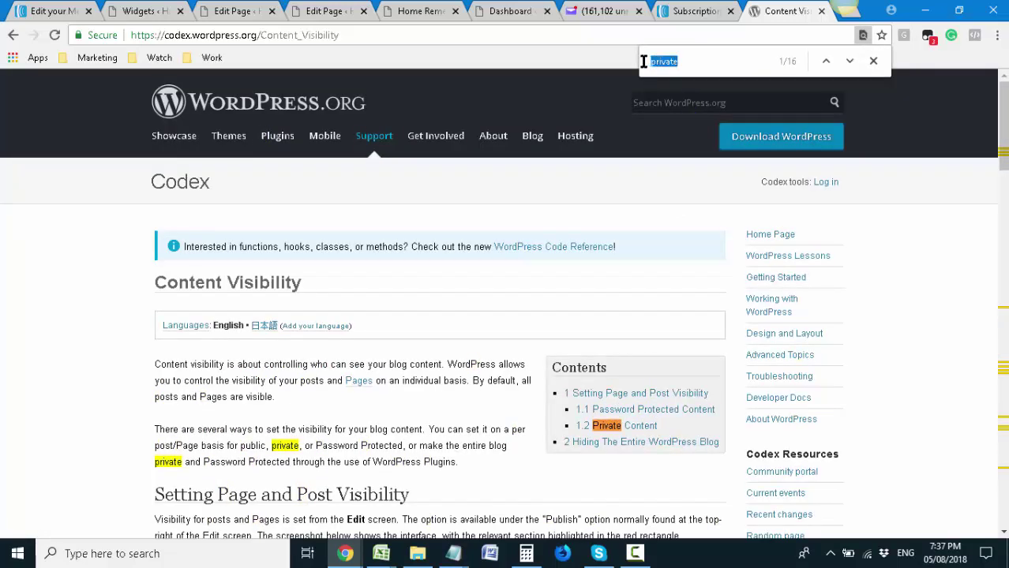
pyautogui.click(636, 424)
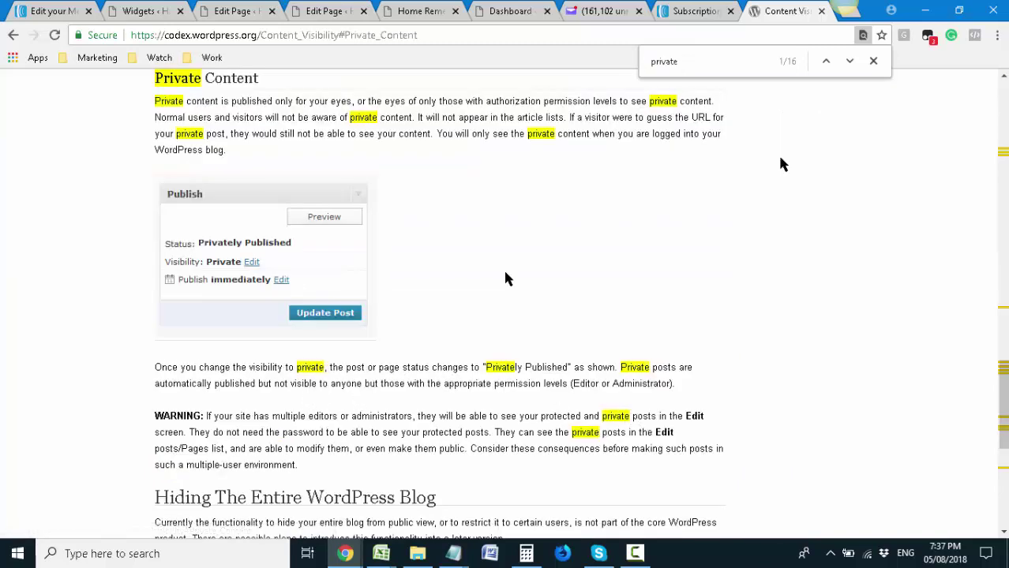
pyautogui.click(997, 35)
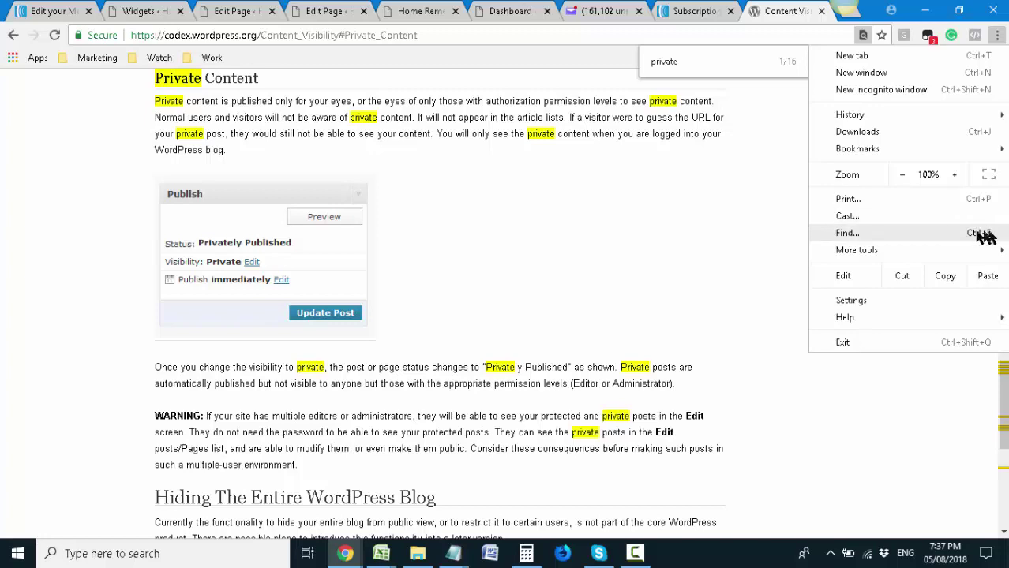
pyautogui.click(845, 236)
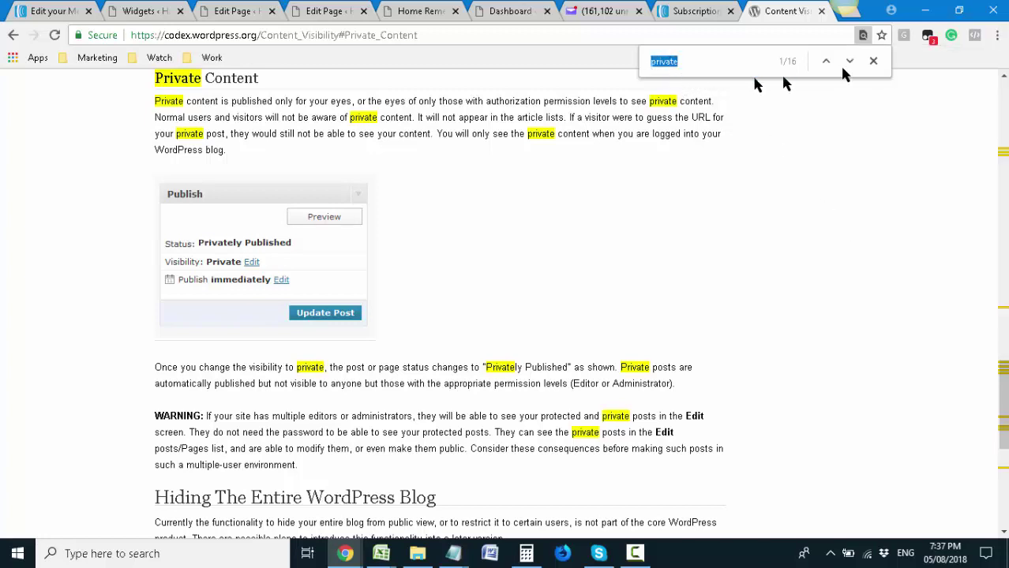
pyautogui.click(404, 382)
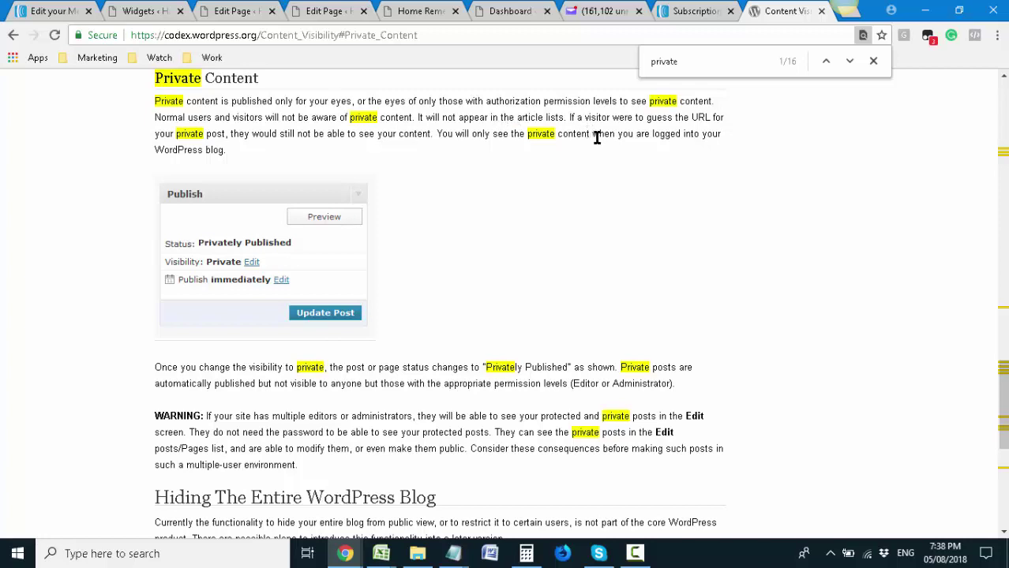
# Close the Sample Page editor tab and return to the exercise guide page editor
pyautogui.click(324, 11)
pyautogui.scroll(4, 750, 201)
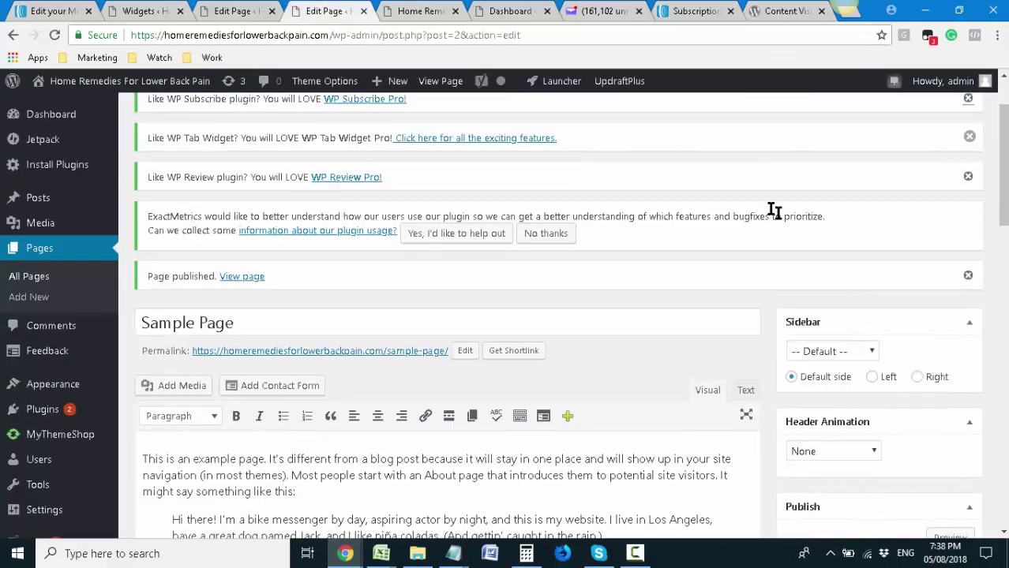
pyautogui.click(237, 11)
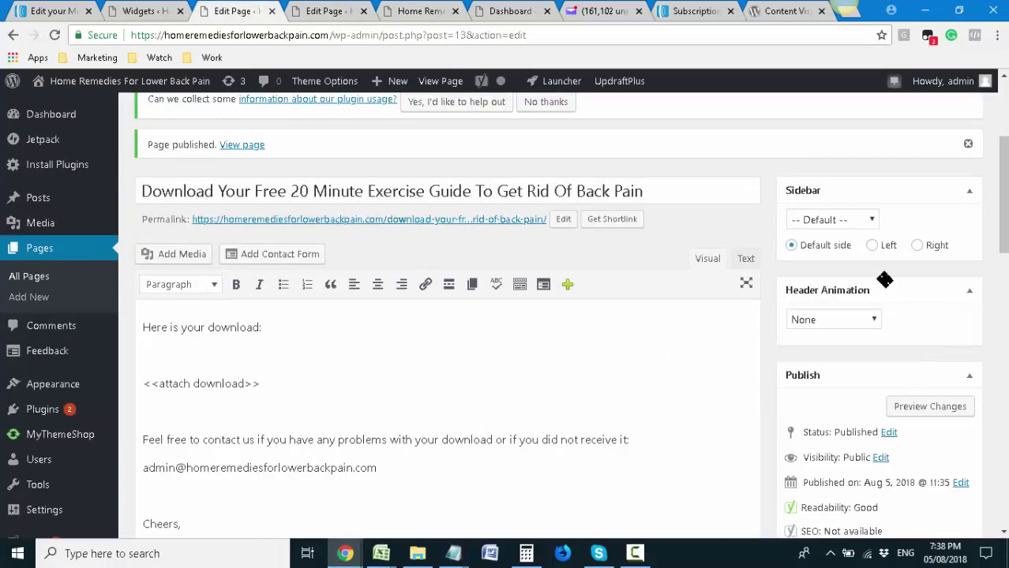
pyautogui.scroll(2, 884, 280)
pyautogui.click(415, 11)
pyautogui.click(328, 11)
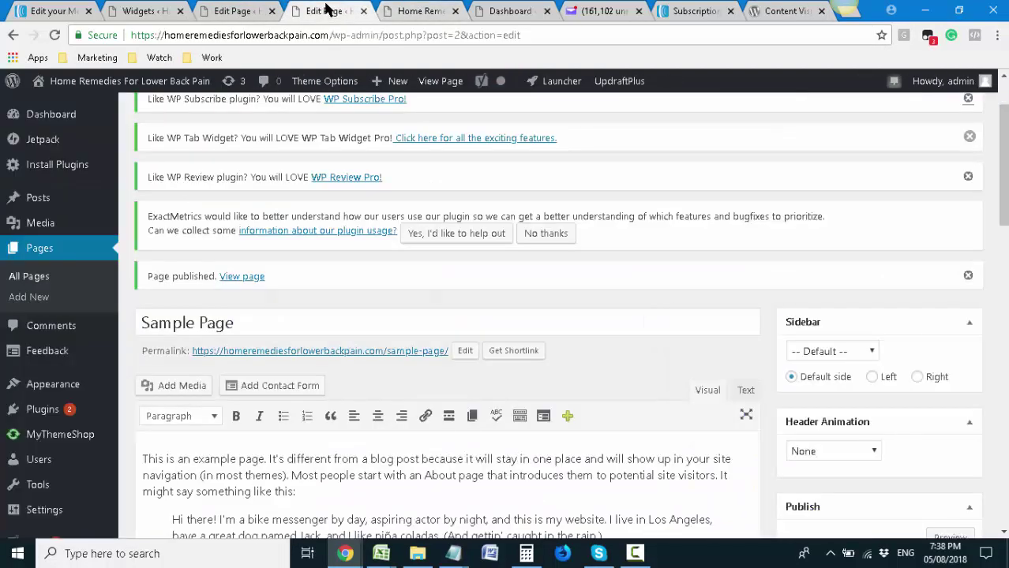
pyautogui.scroll(-1, 357, 157)
pyautogui.click(363, 11)
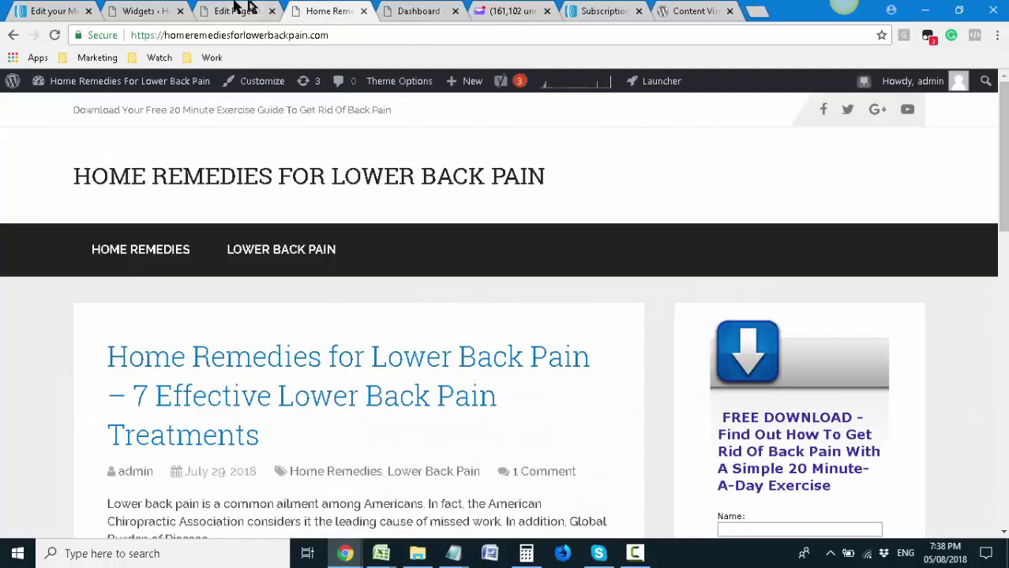
pyautogui.click(237, 11)
# Confirm Public visibility on the exercise guide download page and update it
pyautogui.scroll(-2, 986, 296)
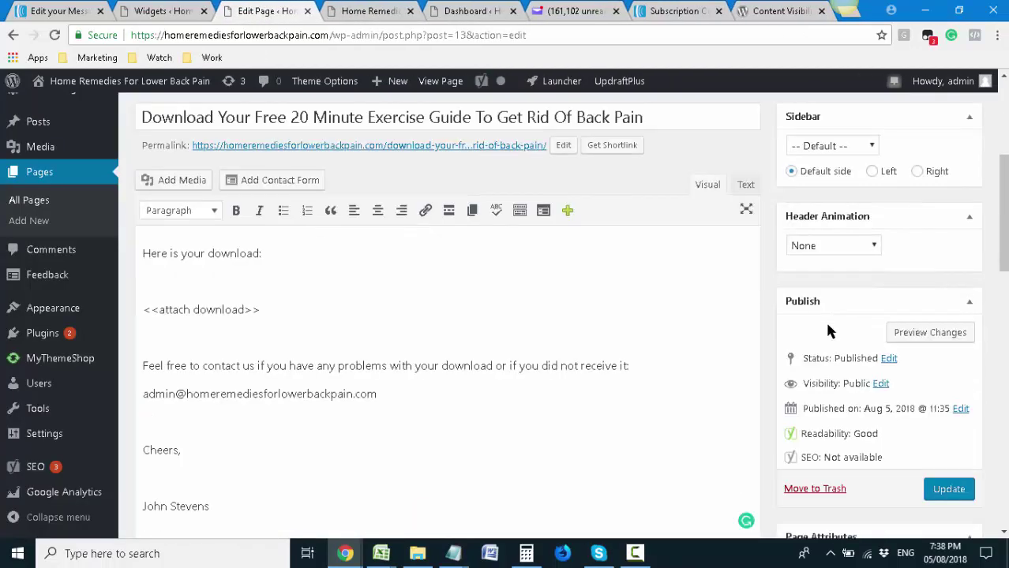
pyautogui.scroll(-1, 829, 330)
pyautogui.click(881, 310)
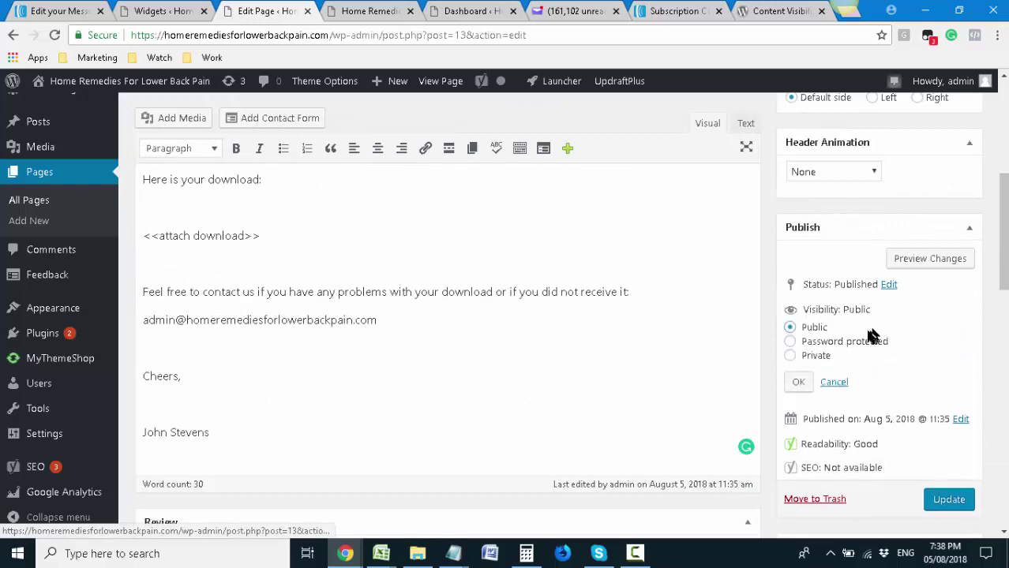
pyautogui.click(466, 12)
pyautogui.click(401, 10)
pyautogui.click(126, 9)
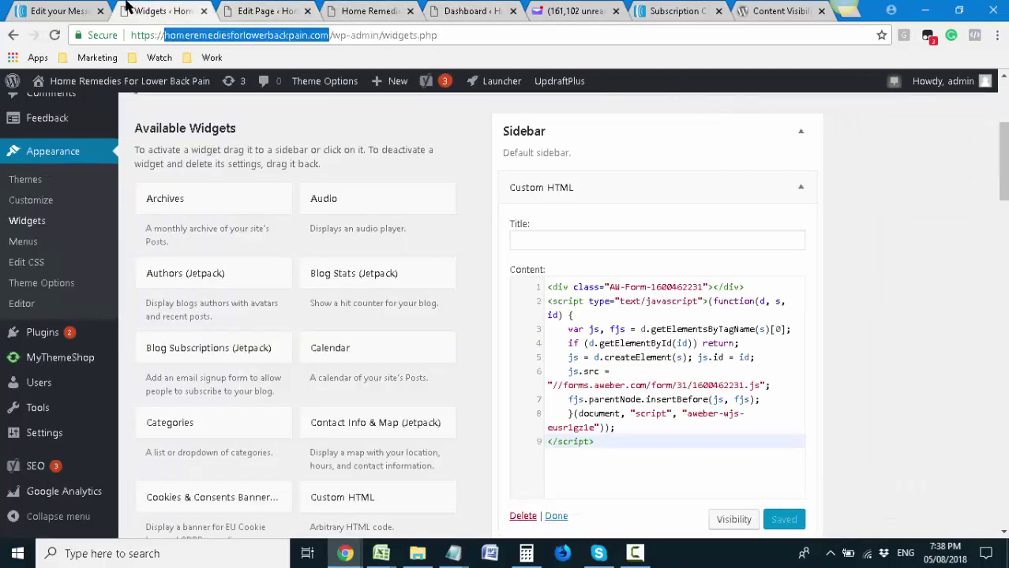
pyautogui.click(237, 10)
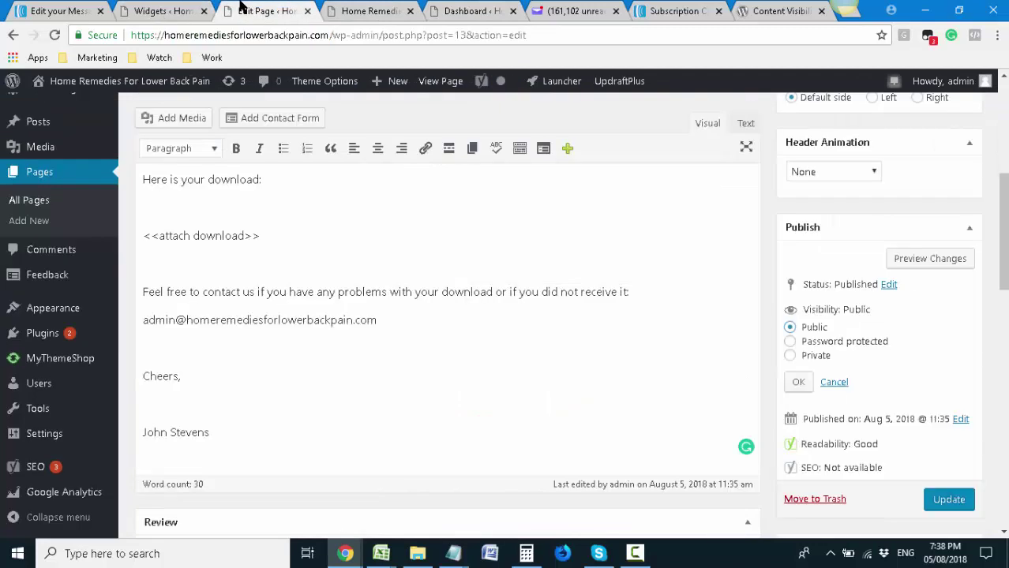
pyautogui.click(799, 384)
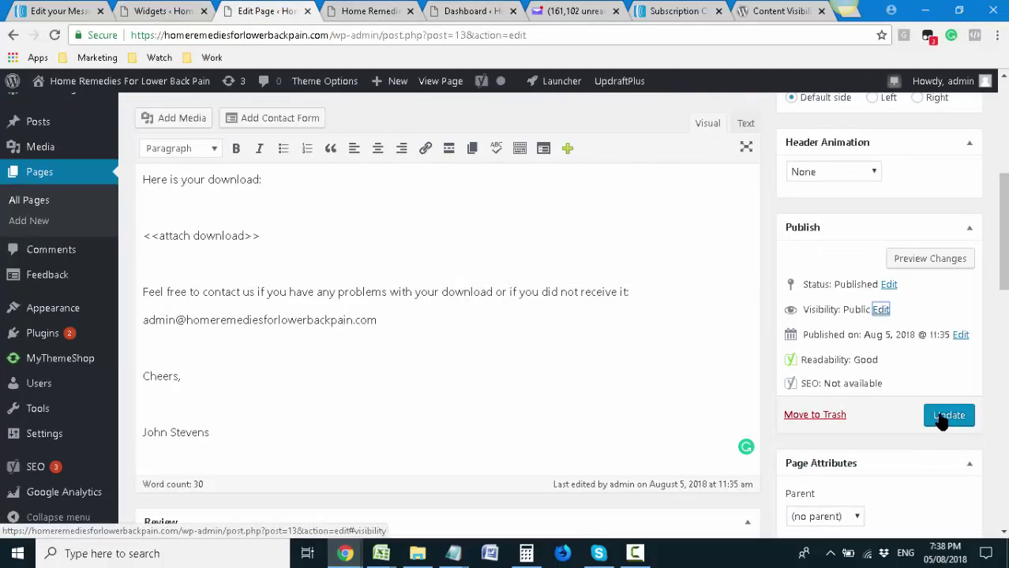
pyautogui.click(948, 416)
pyautogui.scroll(-3, 721, 396)
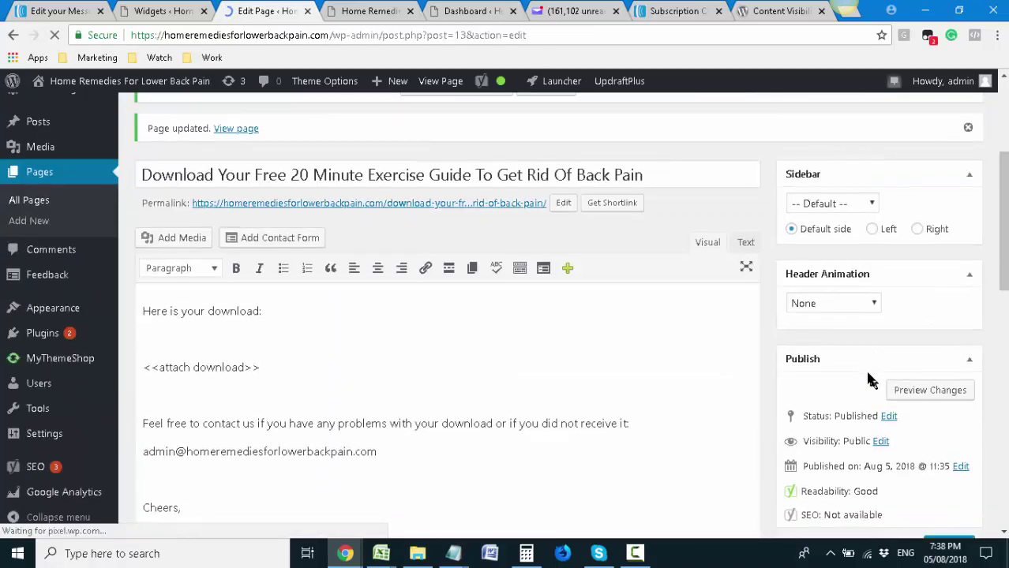
pyautogui.scroll(-5, 864, 365)
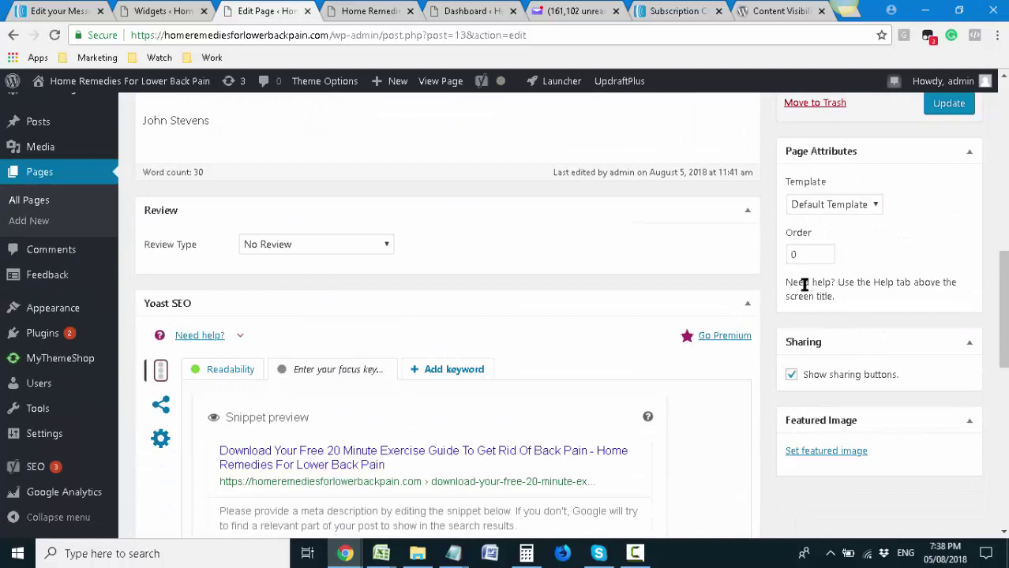
pyautogui.scroll(1, 825, 248)
pyautogui.scroll(-2, 833, 265)
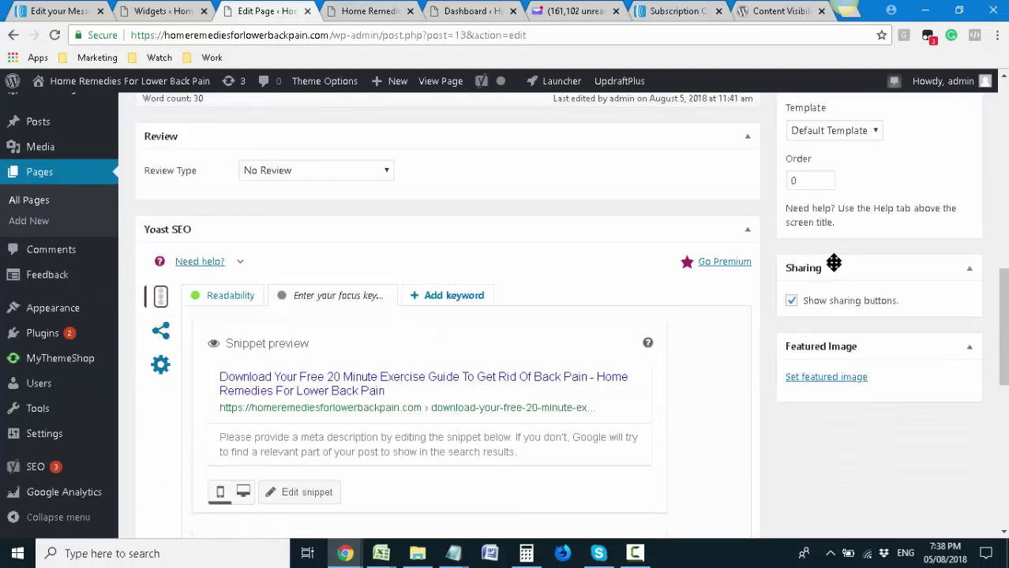
pyautogui.scroll(2, 837, 269)
pyautogui.click(840, 275)
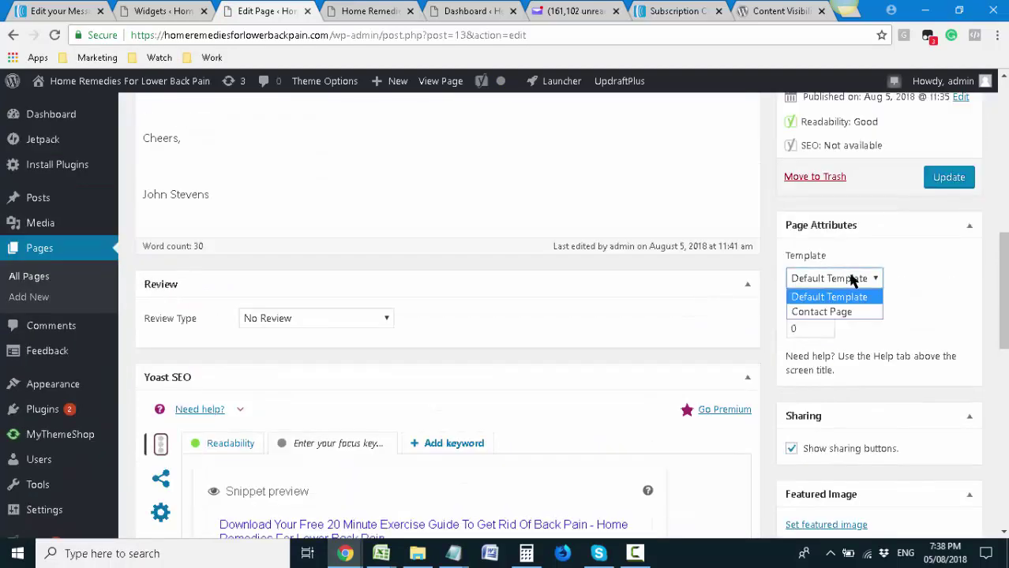
pyautogui.click(778, 329)
pyautogui.scroll(-2, 778, 329)
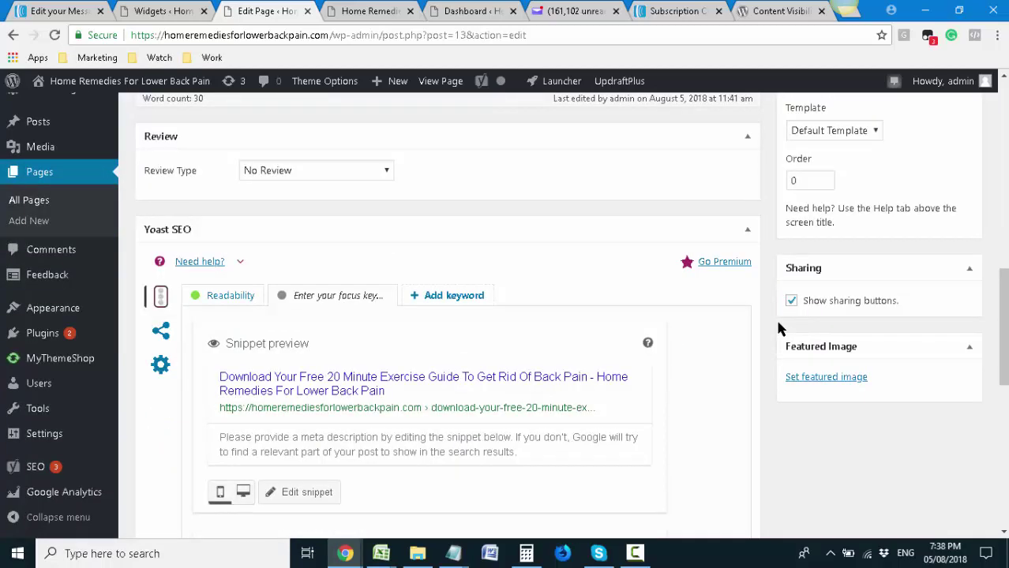
pyautogui.scroll(-1, 778, 329)
pyautogui.scroll(3, 777, 328)
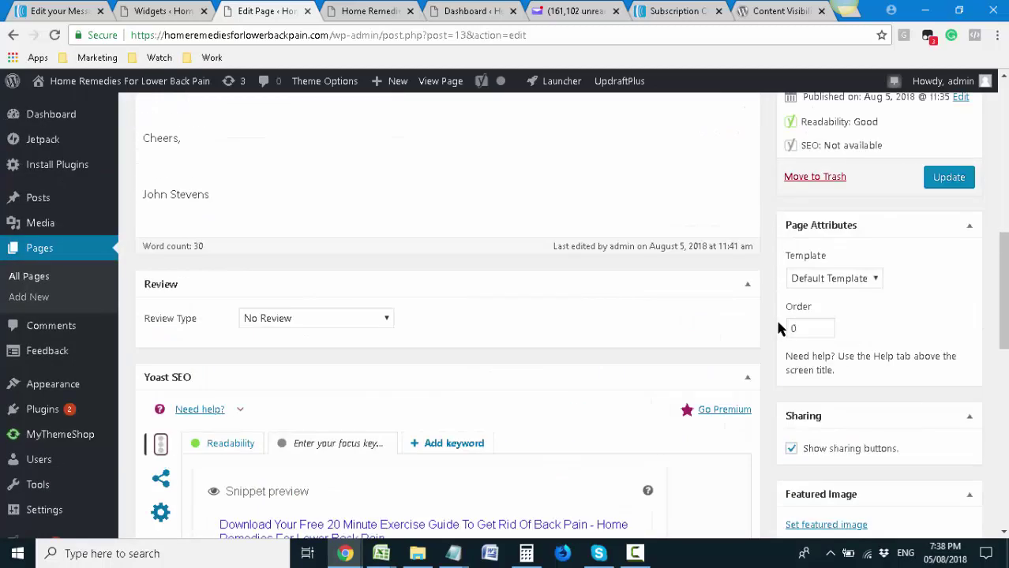
pyautogui.scroll(3, 778, 329)
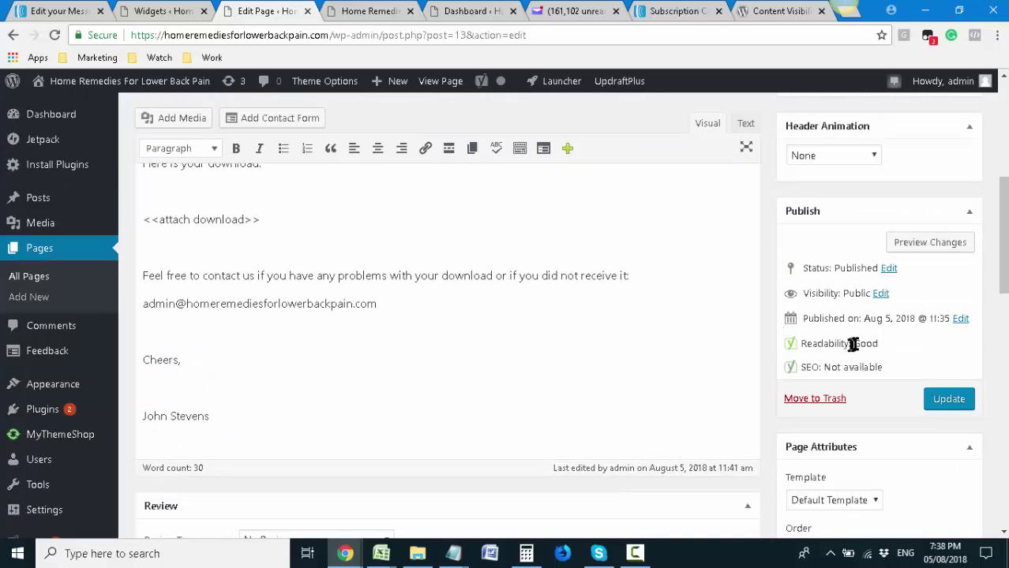
pyautogui.scroll(-1, 940, 322)
pyautogui.scroll(-2, 851, 312)
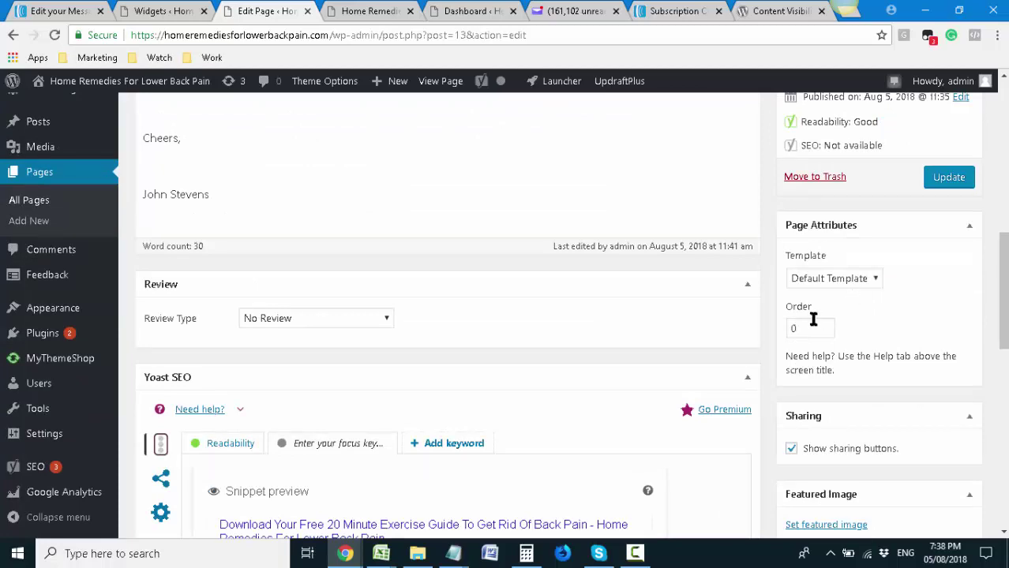
pyautogui.scroll(-3, 813, 319)
pyautogui.scroll(-6, 815, 323)
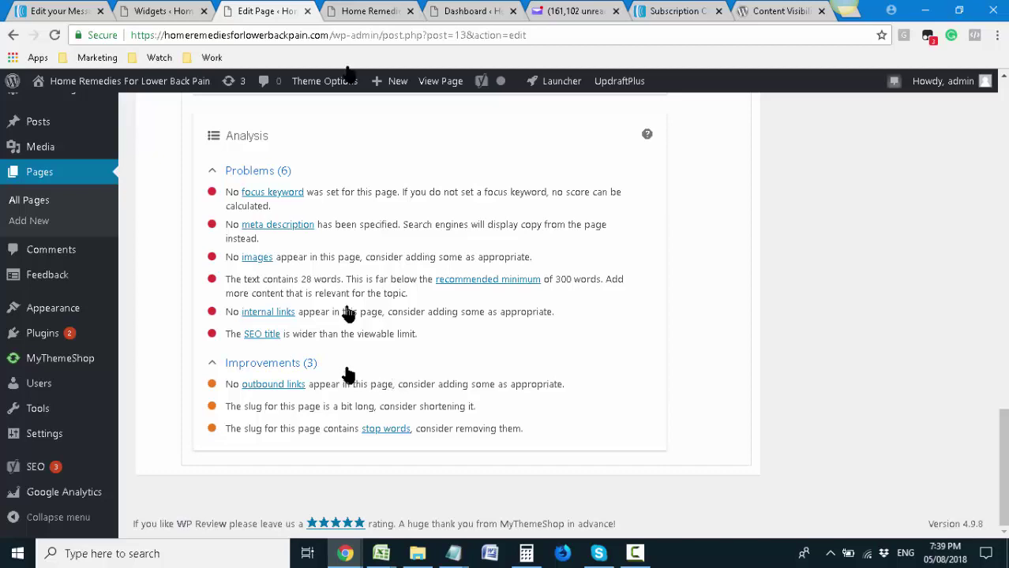
pyautogui.click(345, 10)
pyautogui.click(273, 11)
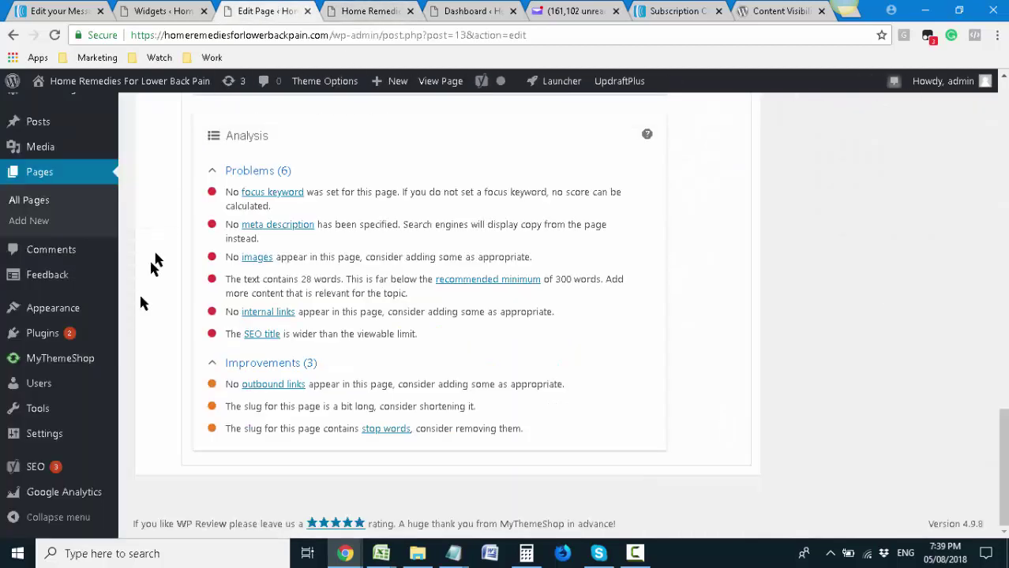
pyautogui.moveTo(87, 318)
pyautogui.moveTo(71, 336)
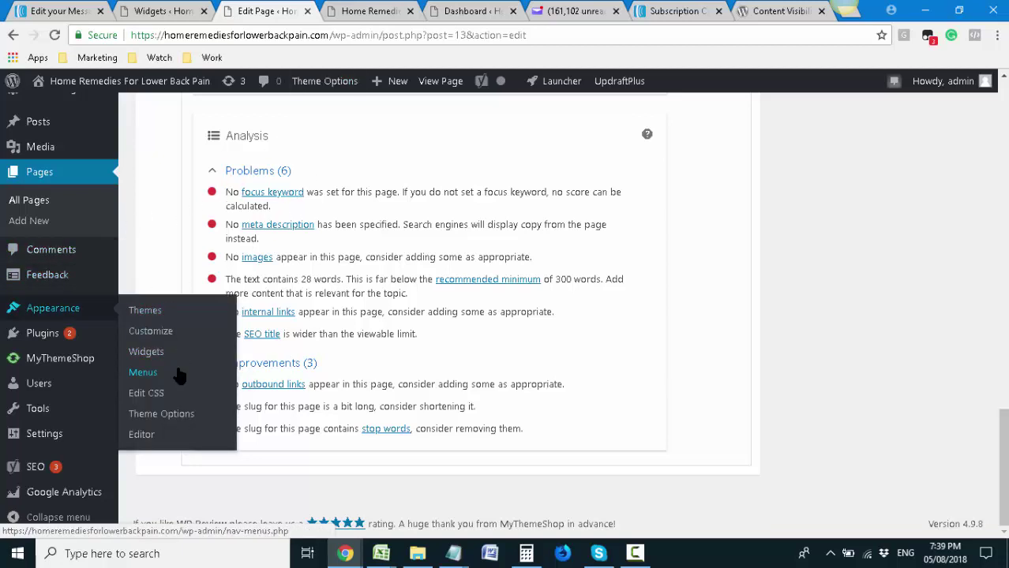
# Create a new menu named 'Top Menu'
pyautogui.click(180, 376)
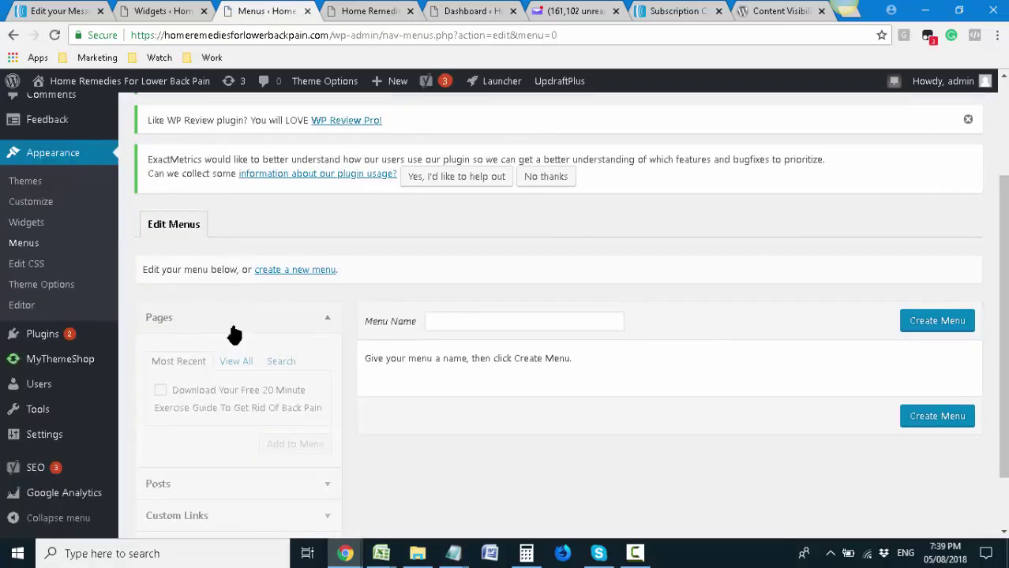
pyautogui.click(929, 323)
pyautogui.click(454, 325)
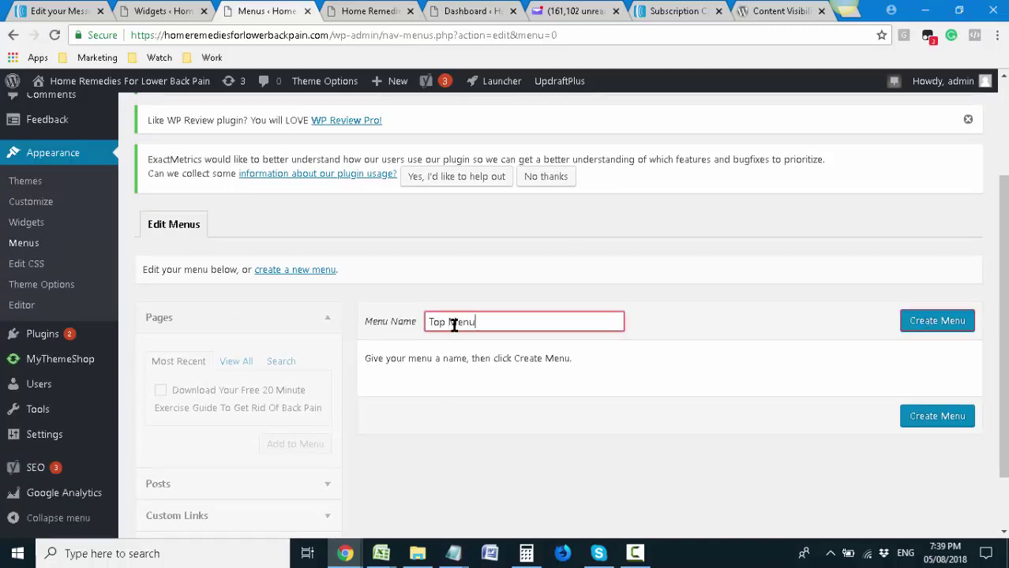
pyautogui.scroll(-1, 881, 312)
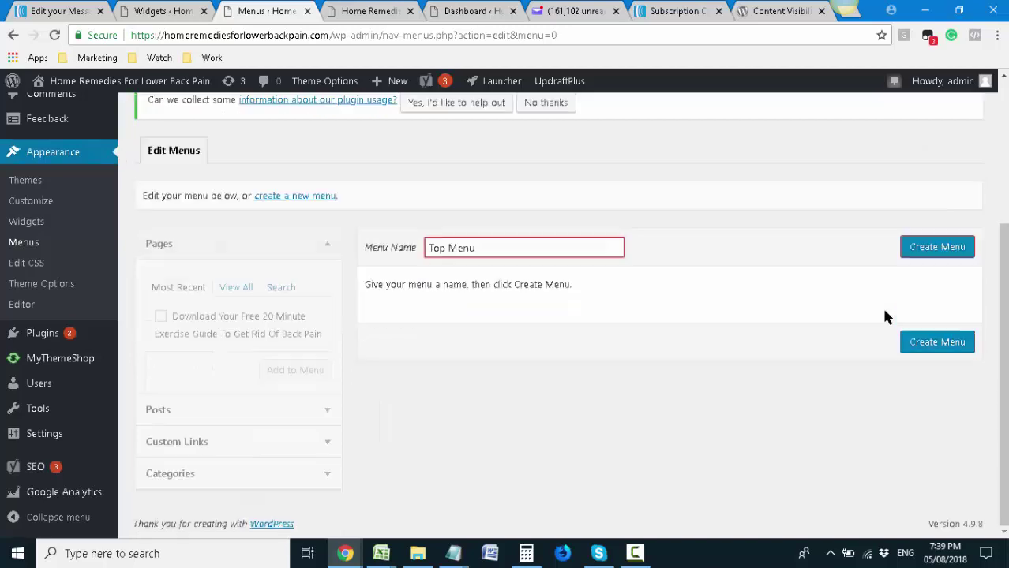
pyautogui.click(932, 247)
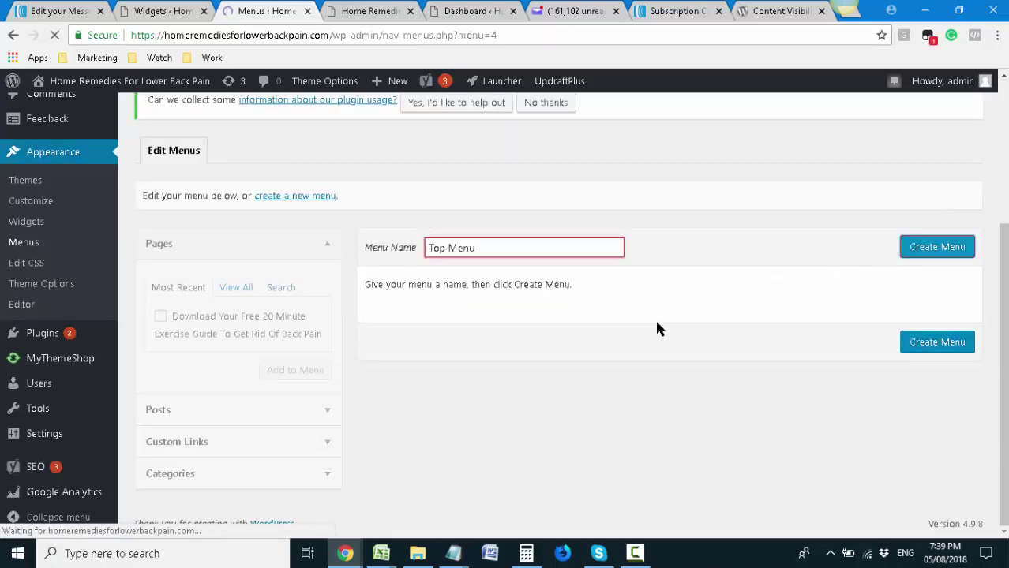
# Assign Top Menu to the Primary, Secondary and Mobile display locations
pyautogui.scroll(-1, 588, 339)
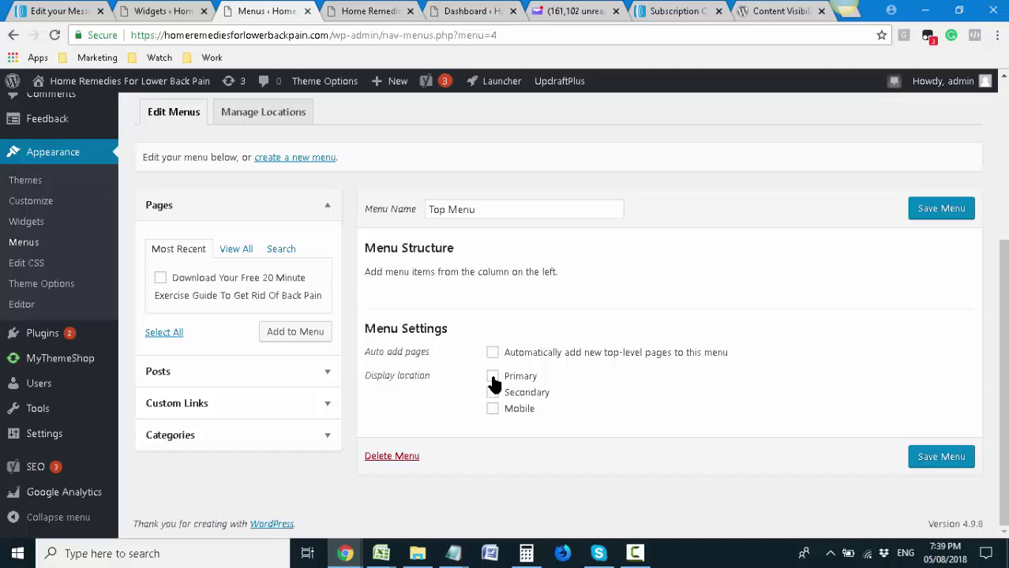
pyautogui.click(492, 378)
pyautogui.click(493, 393)
pyautogui.click(492, 409)
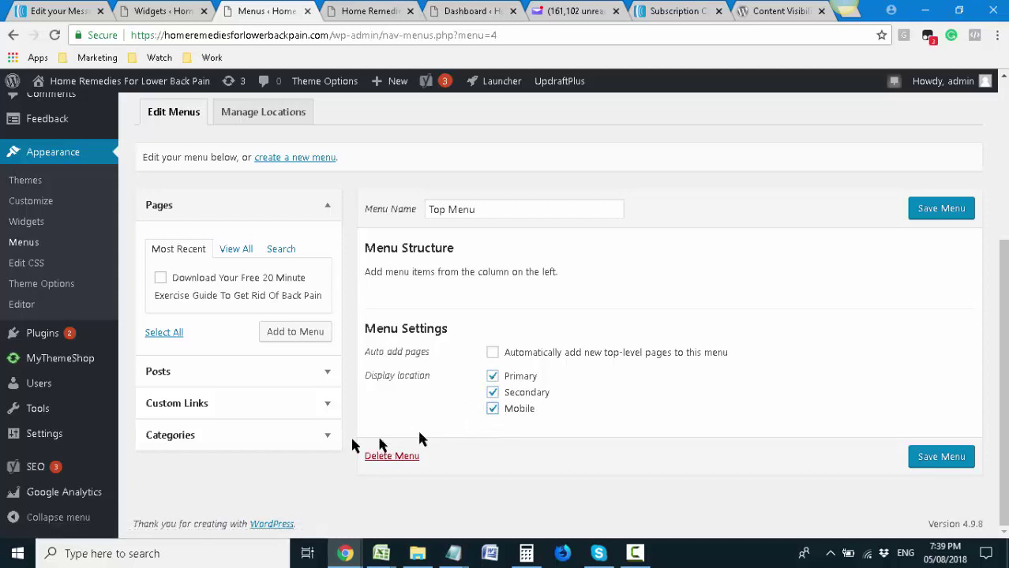
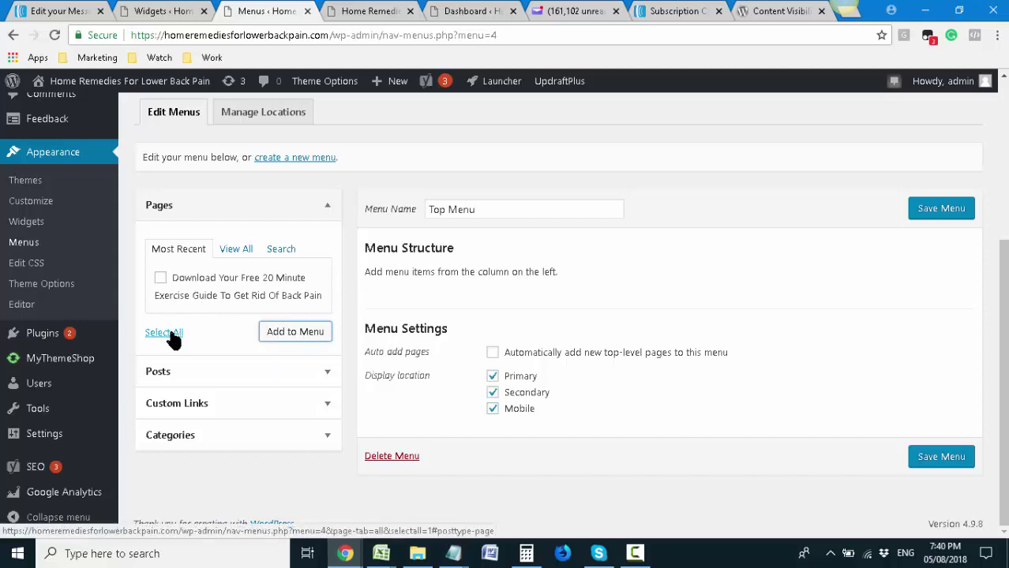
# Copy the site's homepage address from the live site's title link
pyautogui.click(324, 405)
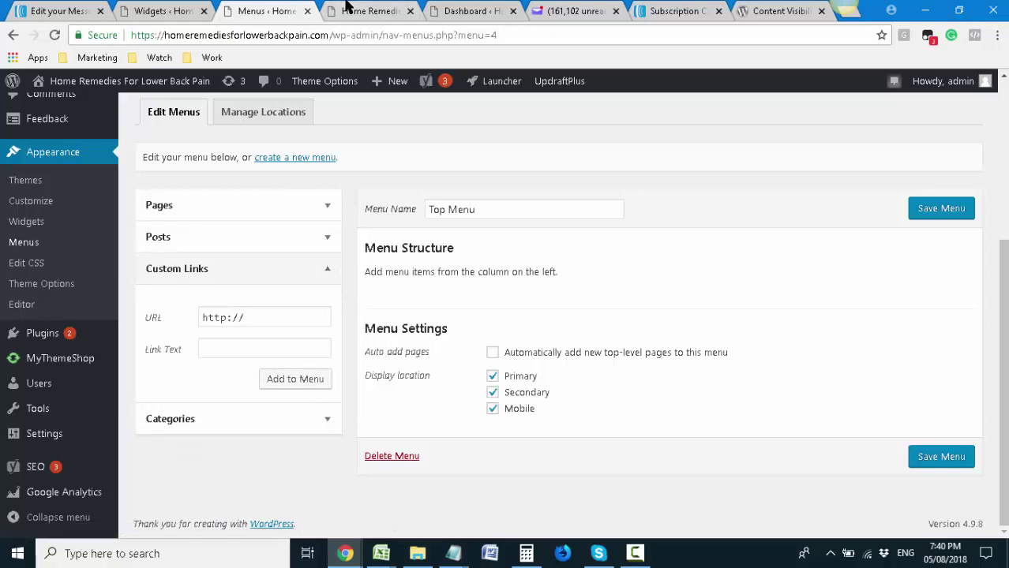
pyautogui.click(345, 7)
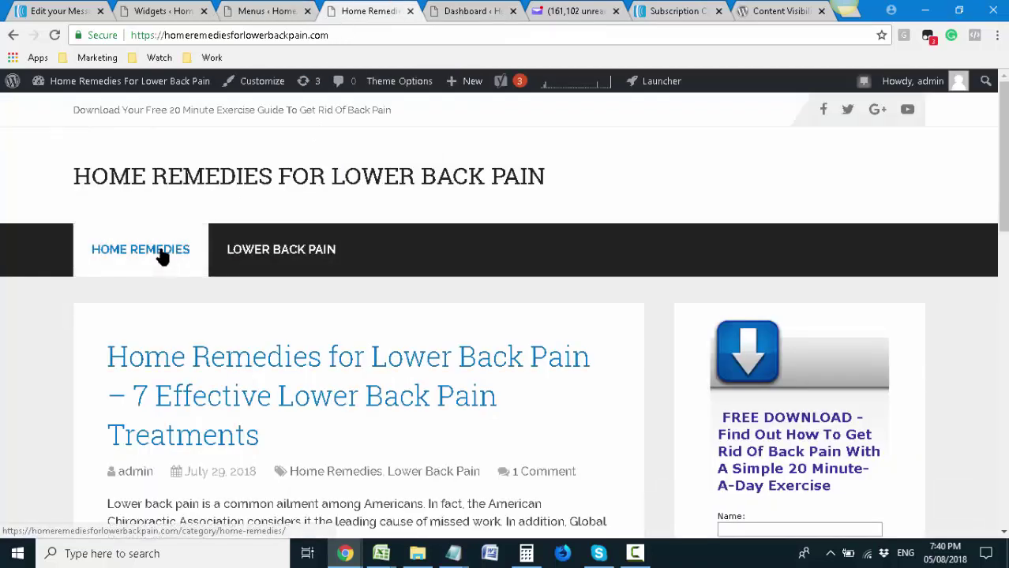
pyautogui.rightClick(205, 169)
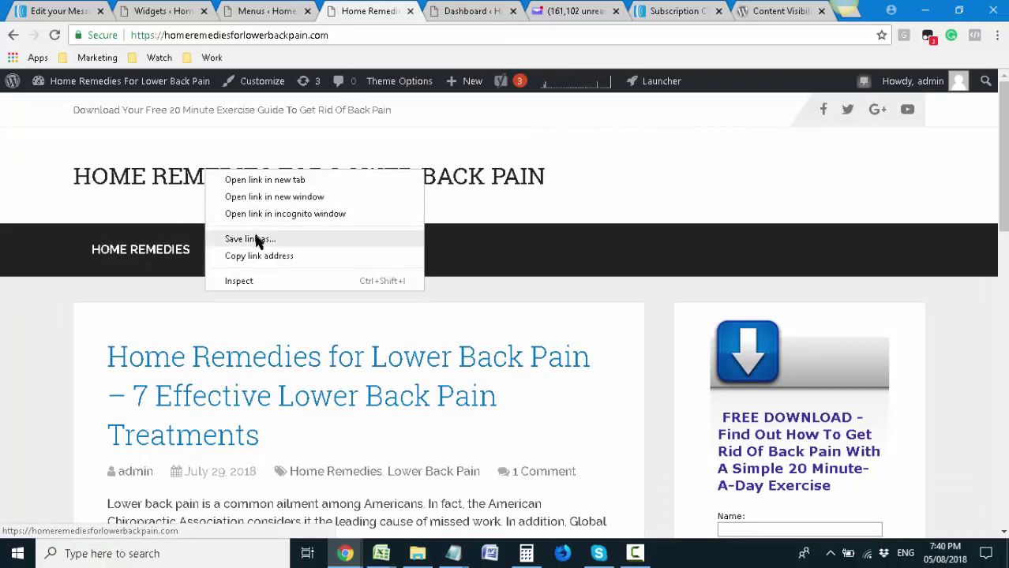
pyautogui.click(259, 256)
pyautogui.click(266, 10)
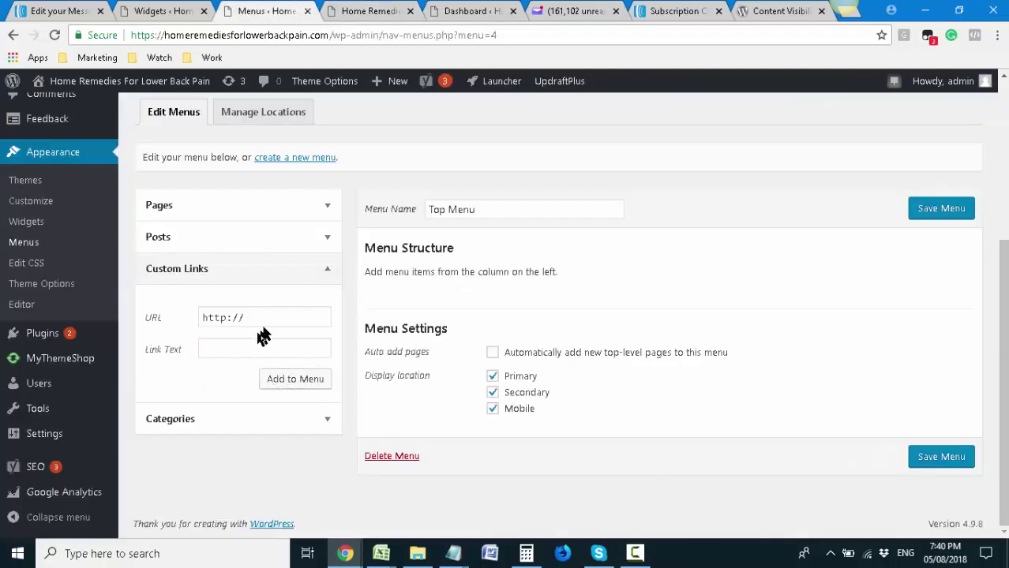
# Paste the homepage address as the custom link URL and label it Home
pyautogui.click(275, 273)
pyautogui.click(275, 273)
pyautogui.moveTo(264, 316); pyautogui.dragTo(164, 328)
pyautogui.hotkey('ctrl', 'v')
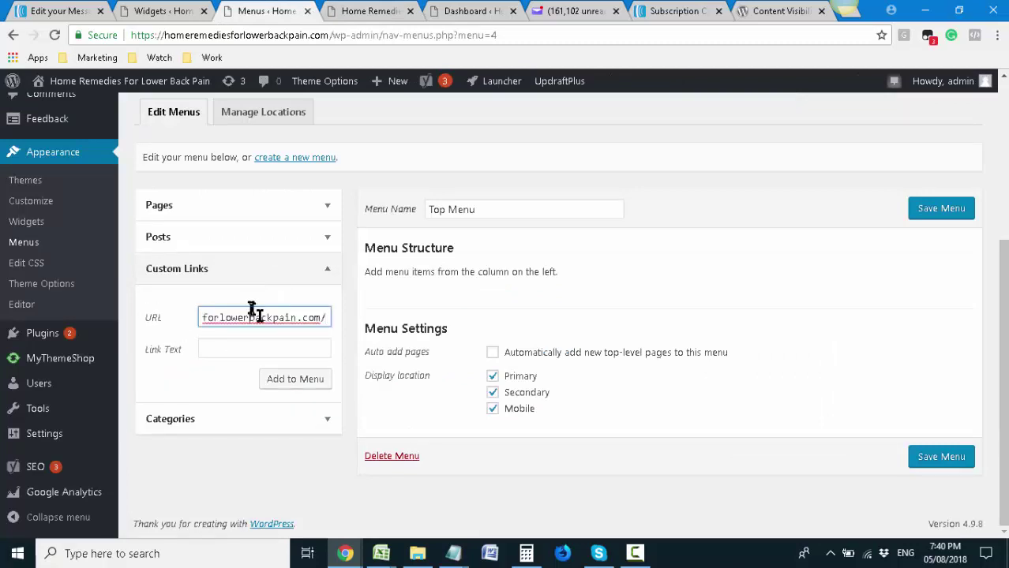
pyautogui.hotkey('shift', 'Home')
pyautogui.click(243, 345)
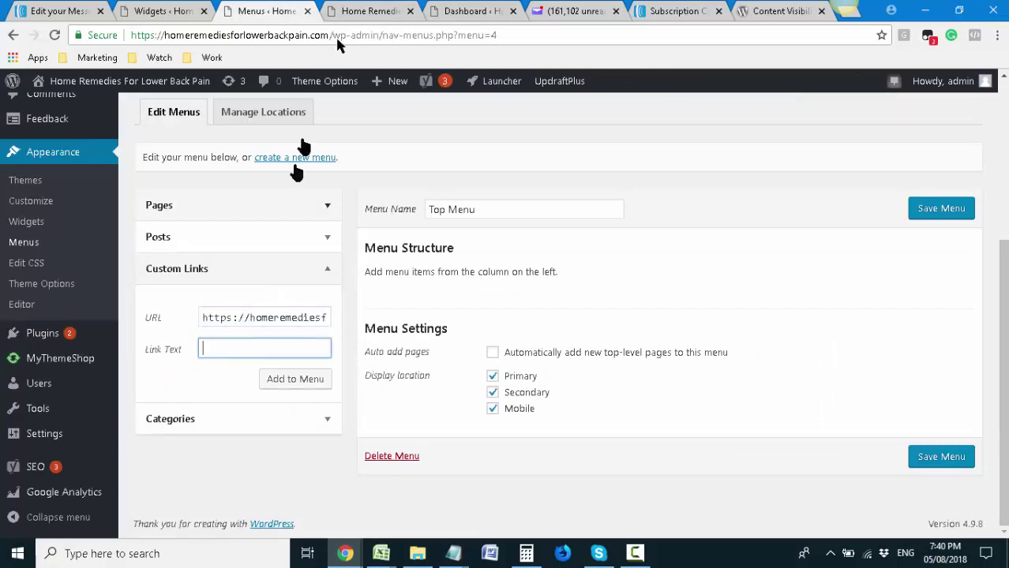
pyautogui.click(332, 7)
pyautogui.click(280, 10)
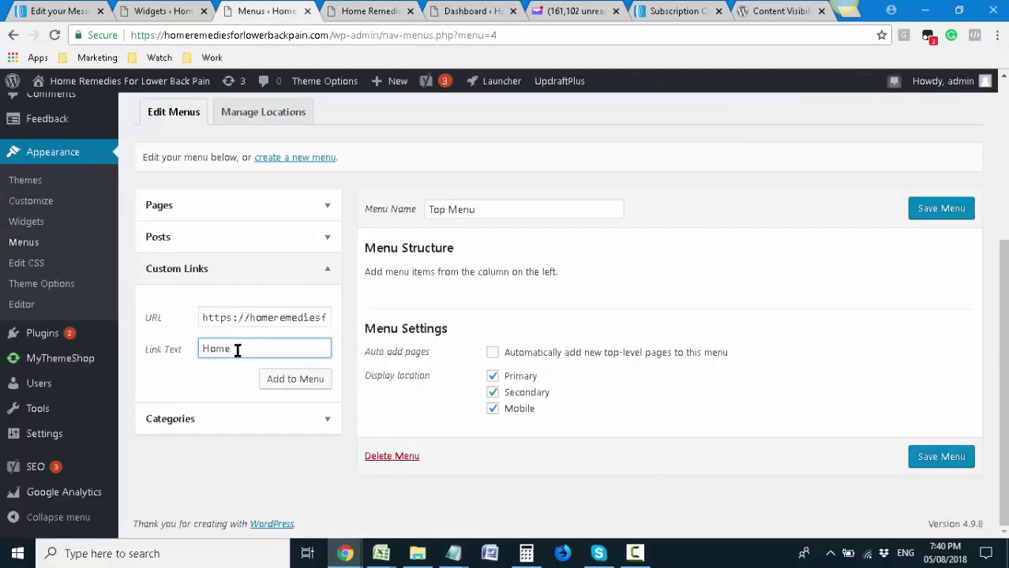
# Add the Home custom link to the Top Menu and save the menu
pyautogui.click(322, 391)
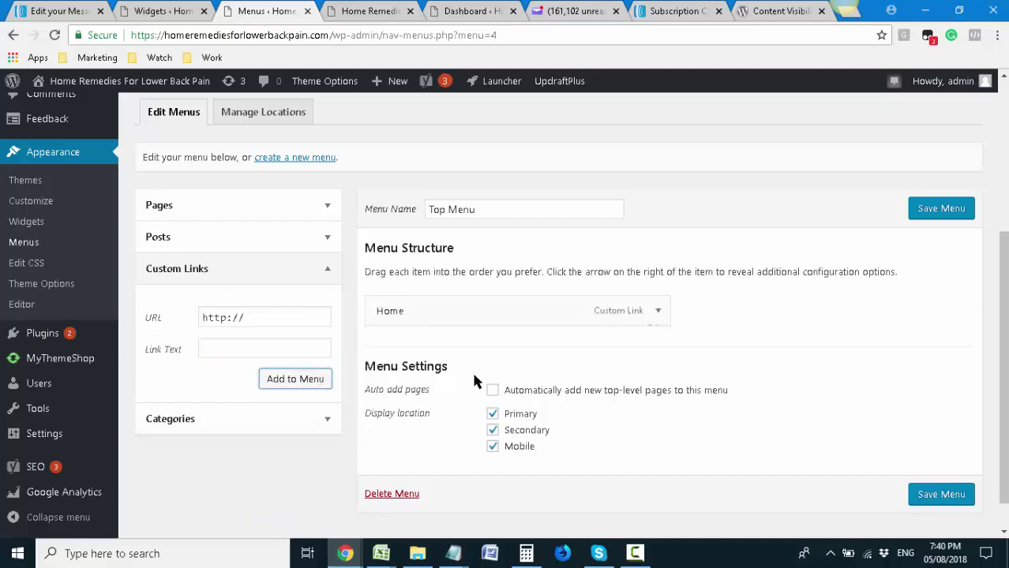
pyautogui.scroll(-1, 475, 380)
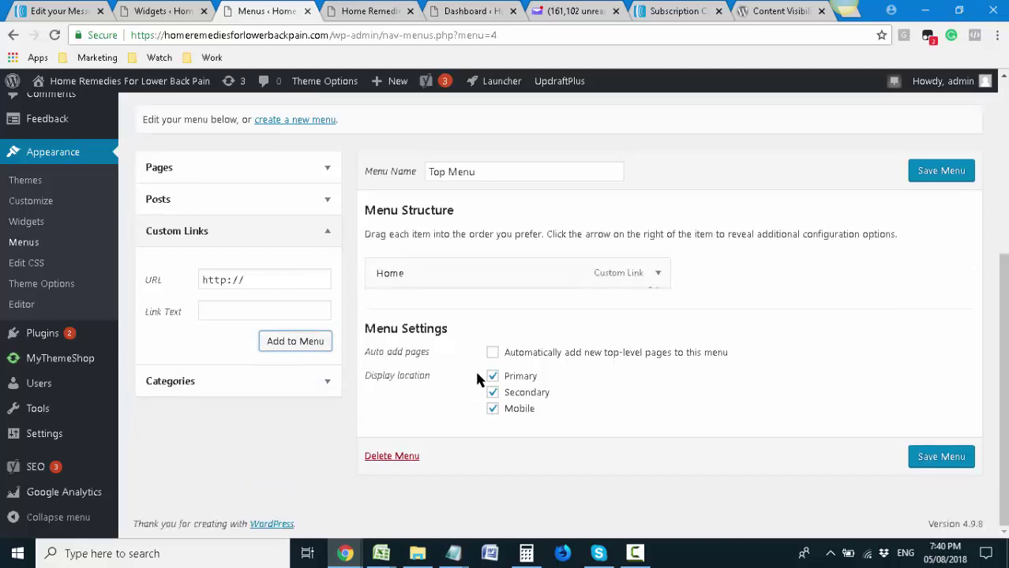
pyautogui.click(936, 458)
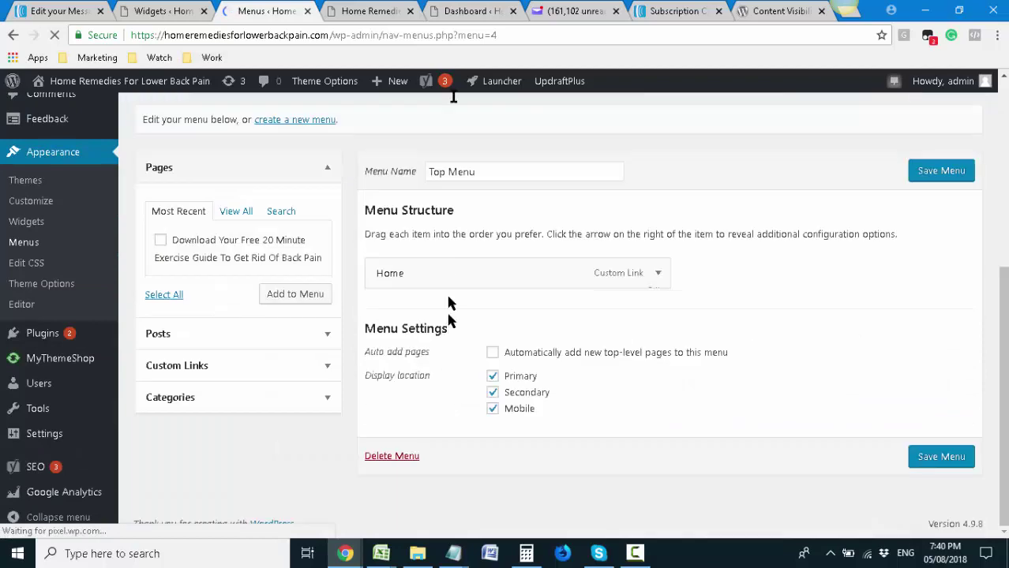
# Reload the live site to check how the Top Menu appears on the top bar
pyautogui.click(368, 11)
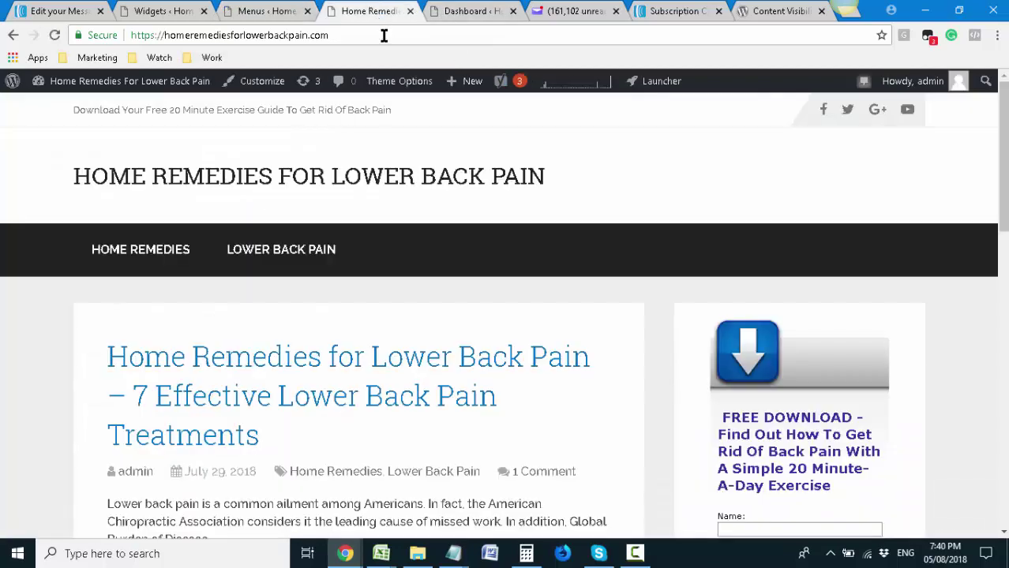
pyautogui.doubleClick(387, 35)
pyautogui.click(266, 11)
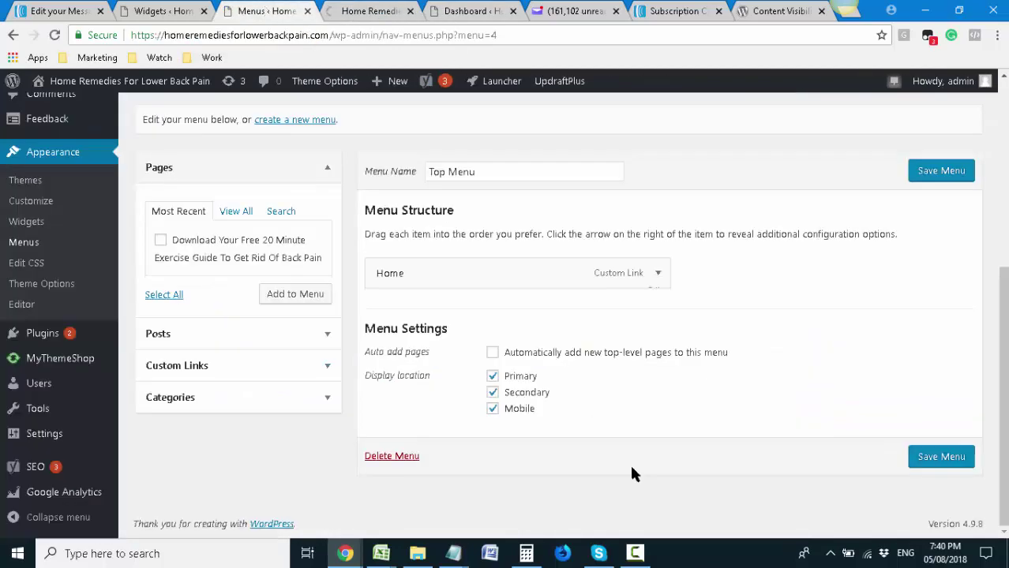
pyautogui.click(347, 11)
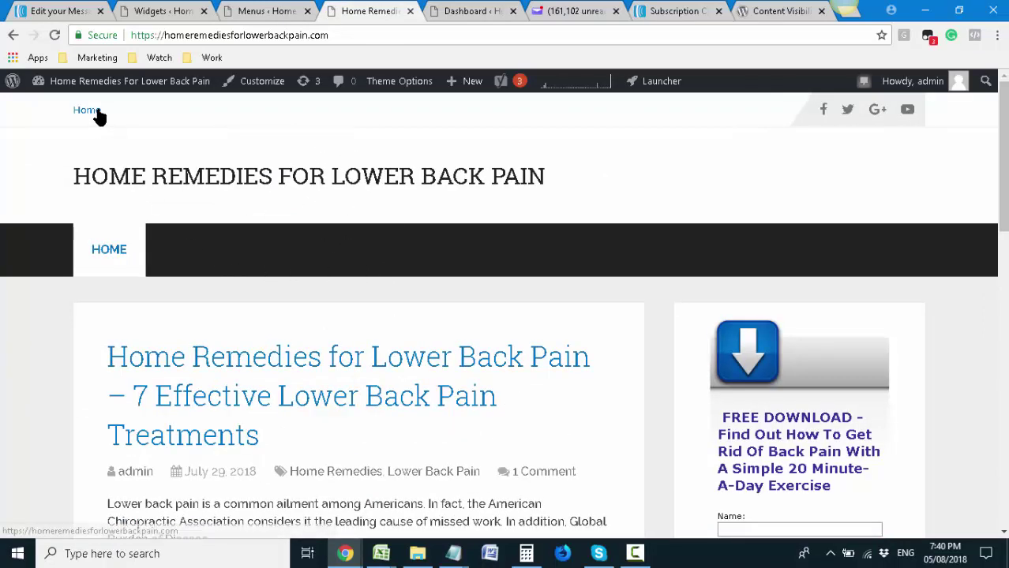
pyautogui.click(233, 11)
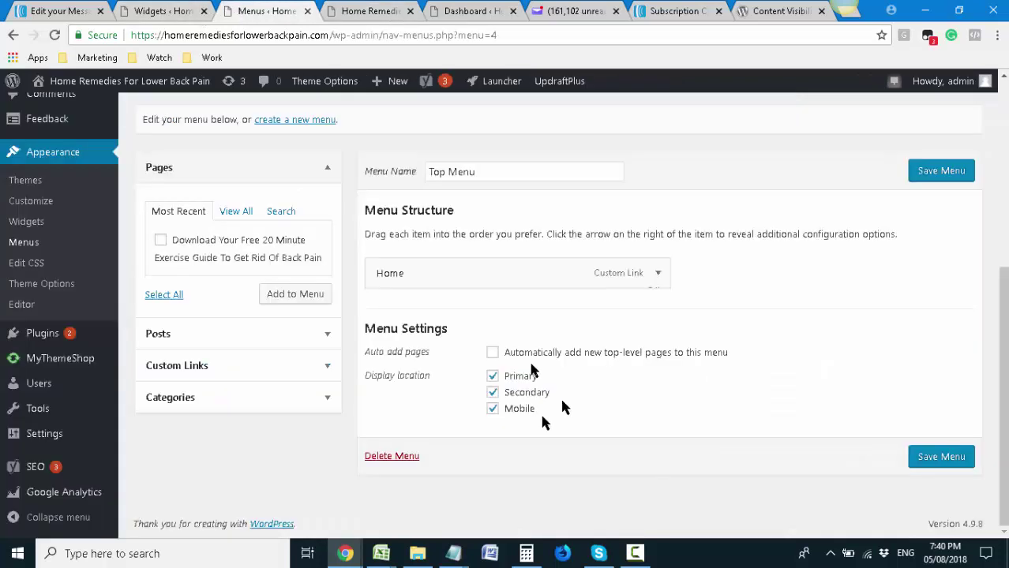
# Untick the Secondary display location, save the Top Menu, and reload the live site
pyautogui.click(493, 393)
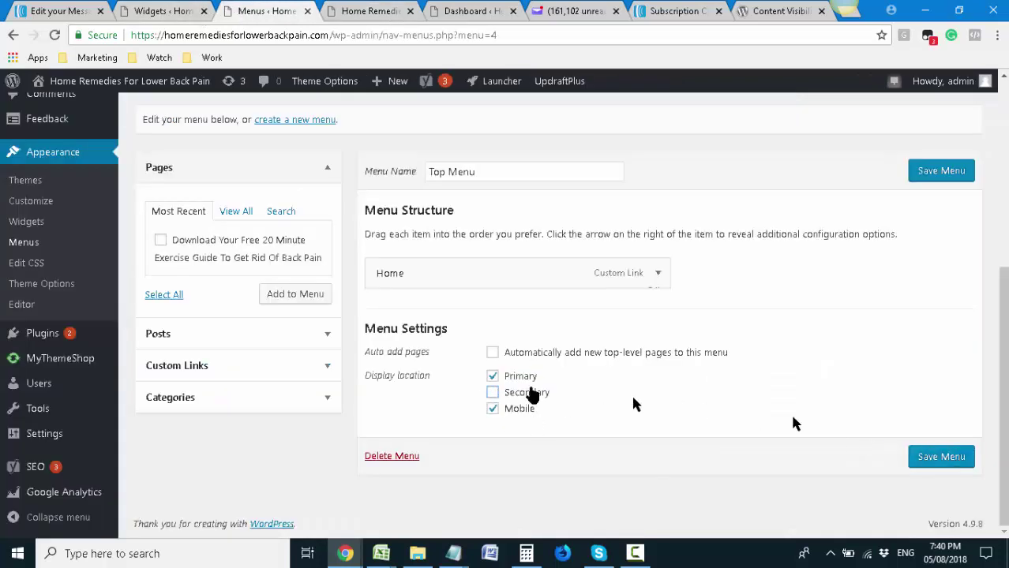
pyautogui.click(938, 459)
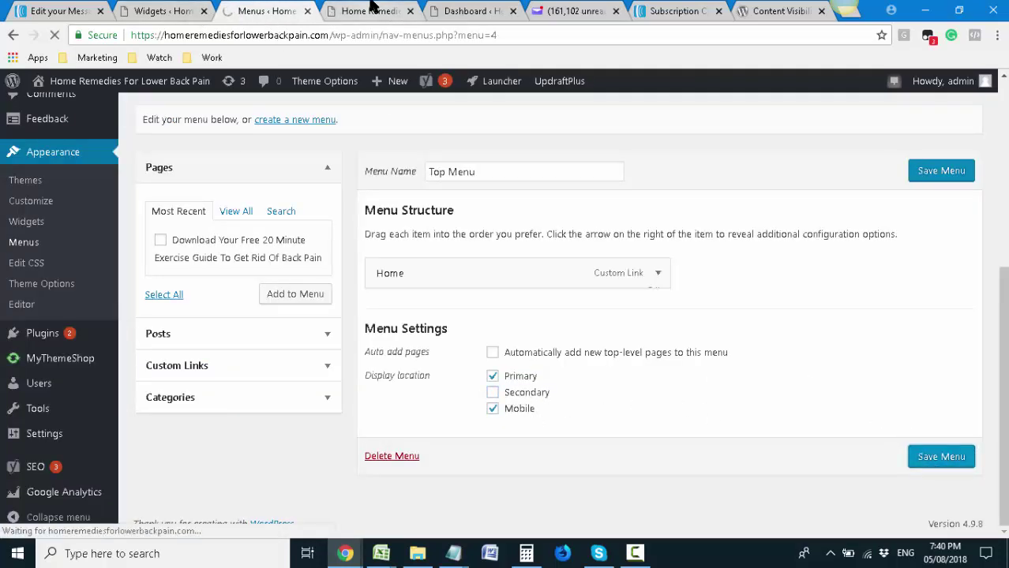
pyautogui.click(369, 11)
pyautogui.press('Return')
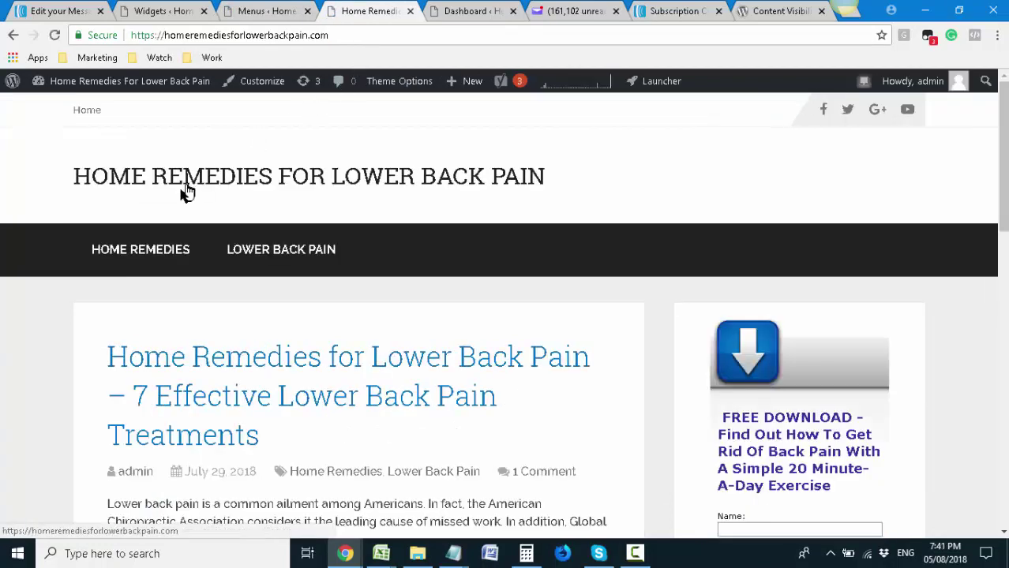
pyautogui.click(263, 11)
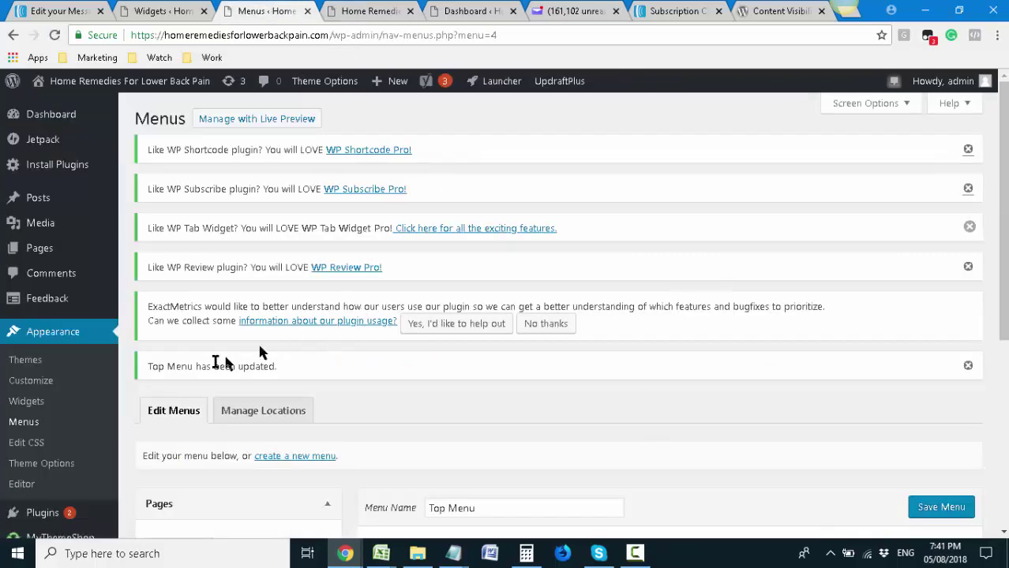
pyautogui.click(371, 10)
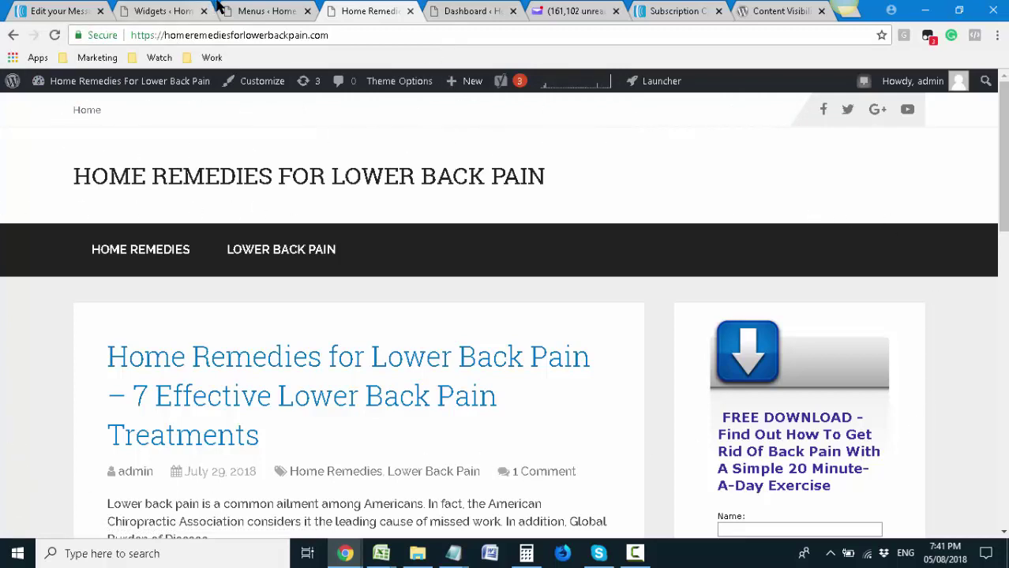
pyautogui.click(250, 14)
pyautogui.scroll(-4, 473, 327)
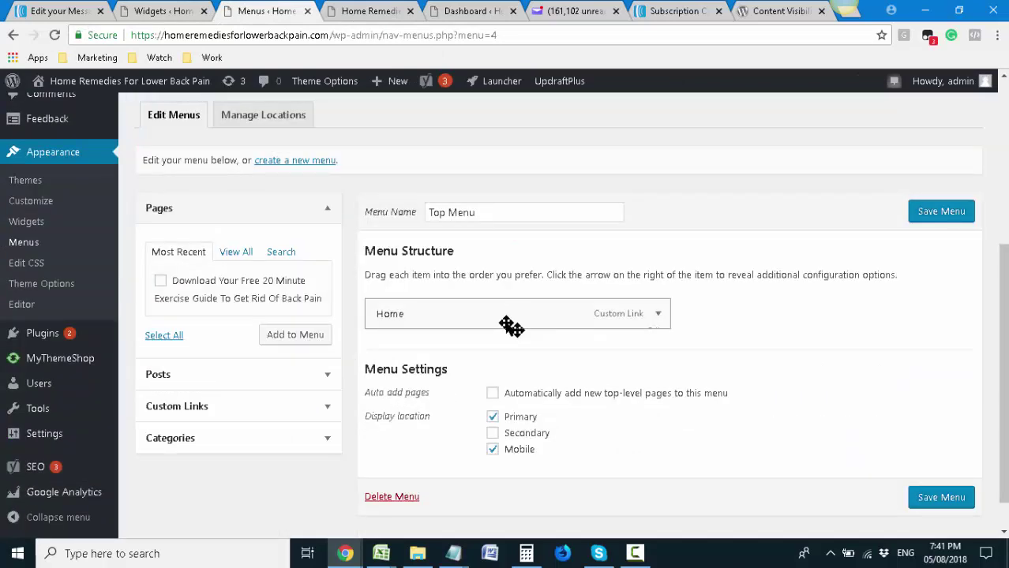
pyautogui.click(362, 10)
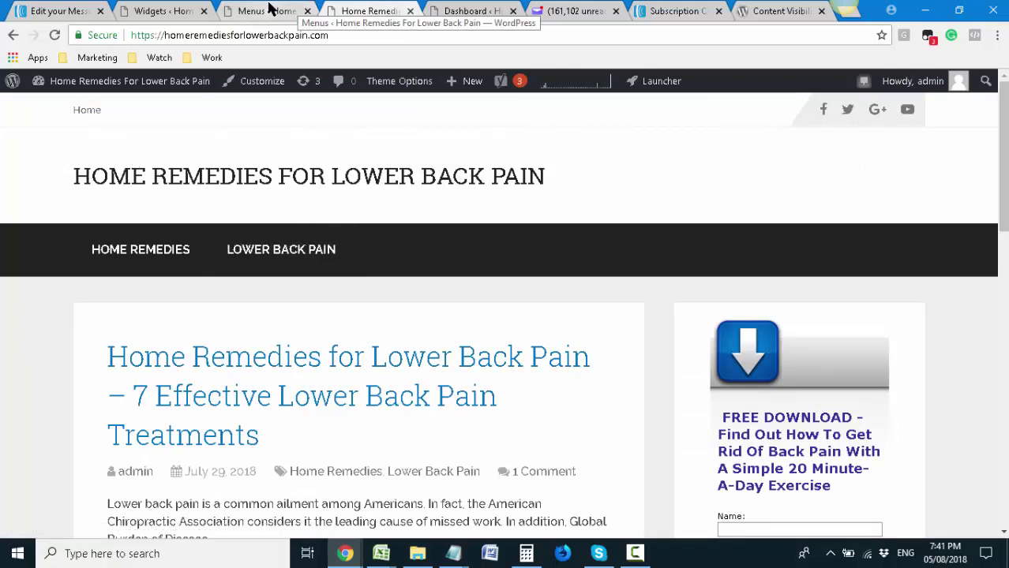
pyautogui.click(269, 8)
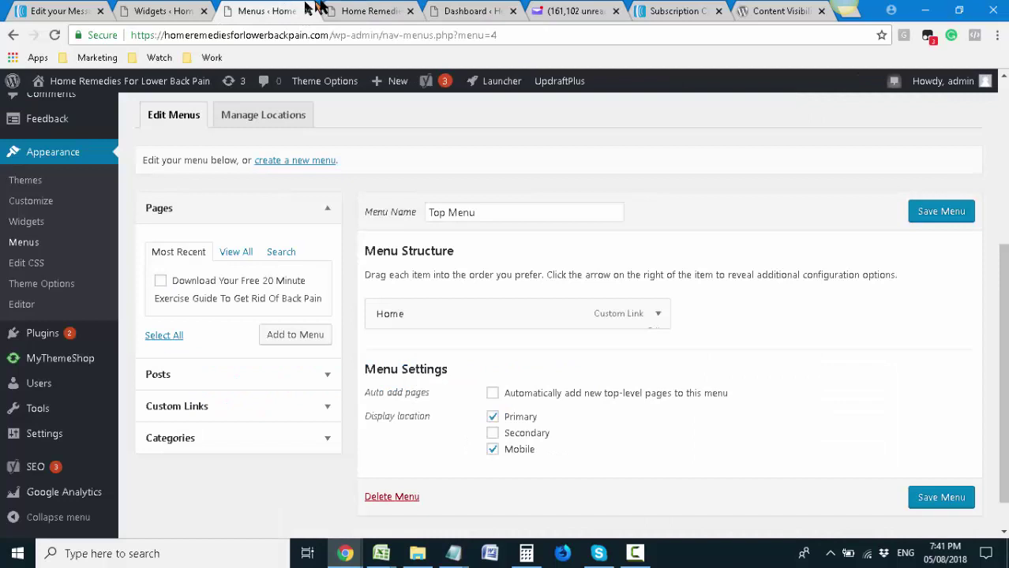
pyautogui.click(364, 9)
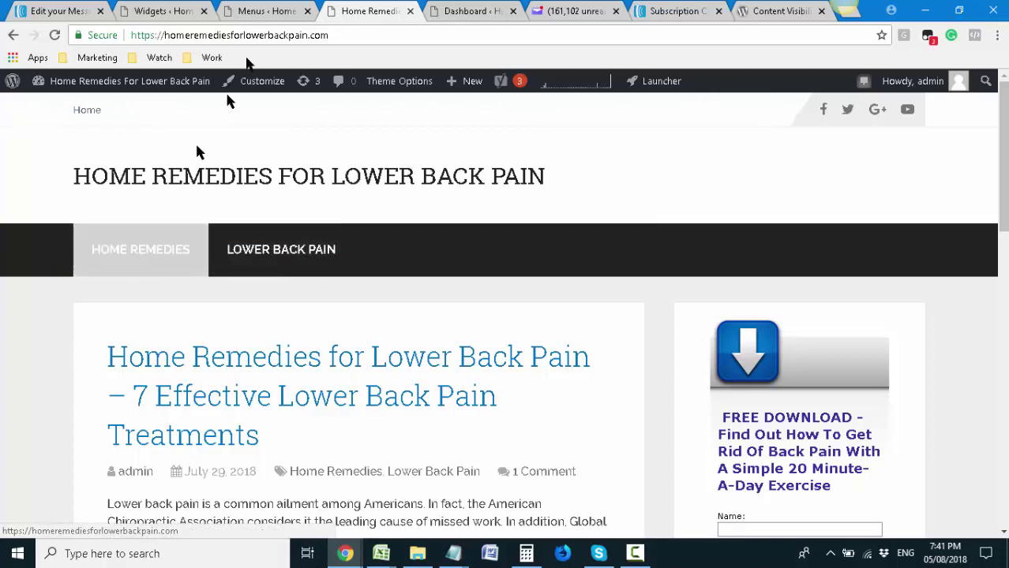
pyautogui.click(267, 11)
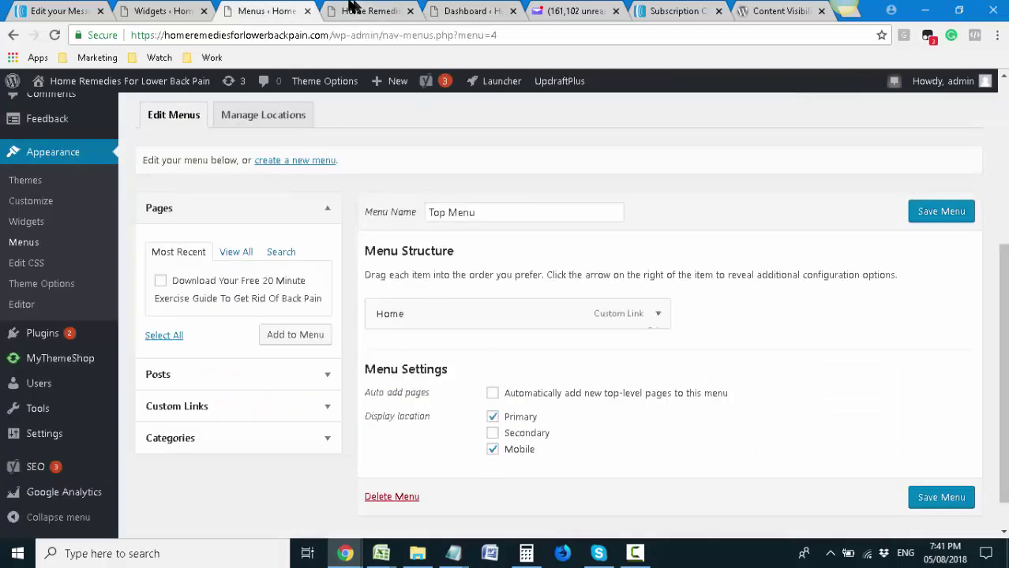
pyautogui.click(353, 11)
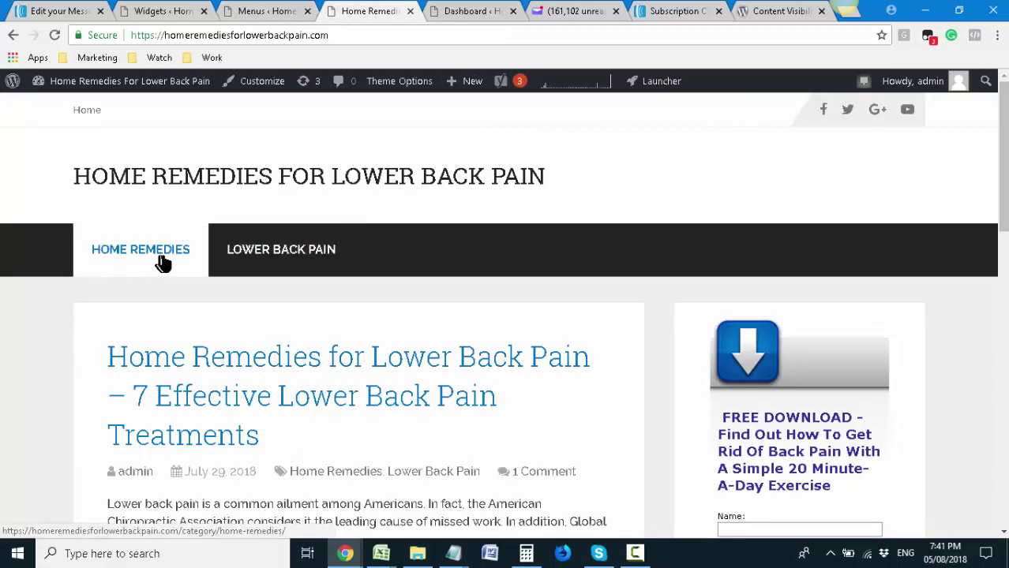
# Open the Home Remedies for Lower Back Pain post from the front page and read through it
pyautogui.scroll(-2, 289, 371)
pyautogui.scroll(-3, 294, 370)
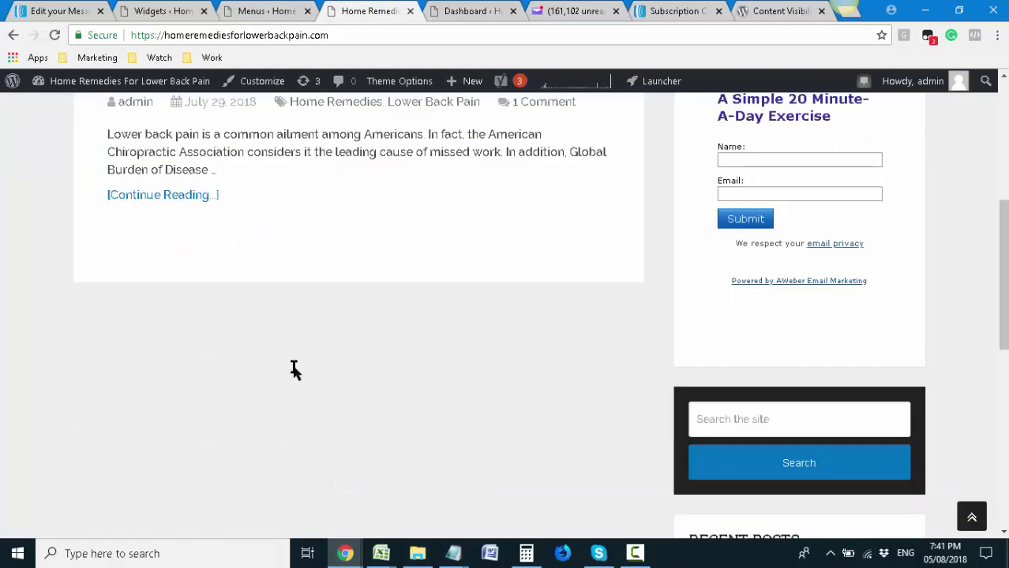
pyautogui.scroll(4, 294, 367)
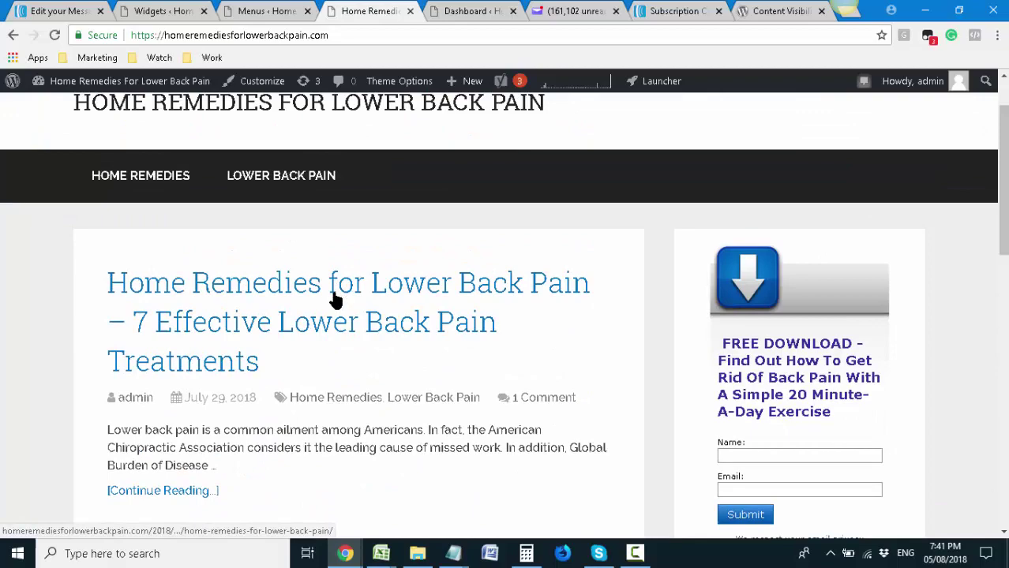
pyautogui.click(336, 299)
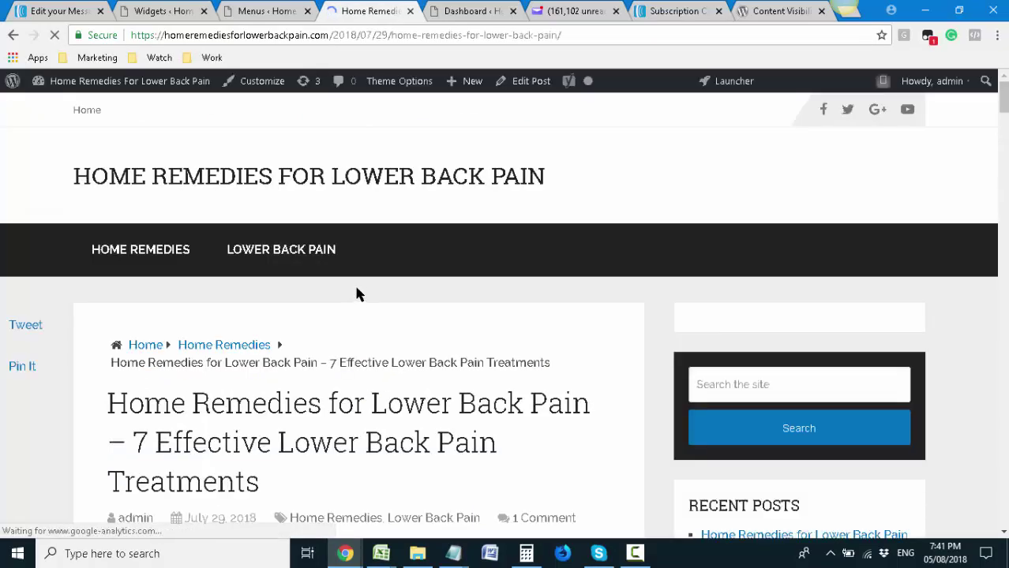
pyautogui.scroll(-4, 356, 290)
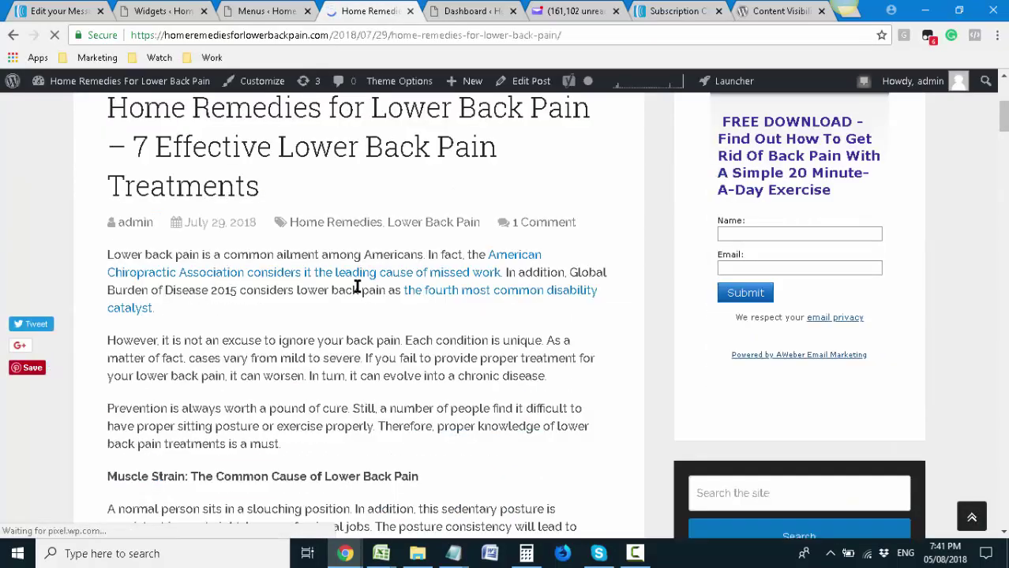
pyautogui.scroll(-13, 359, 288)
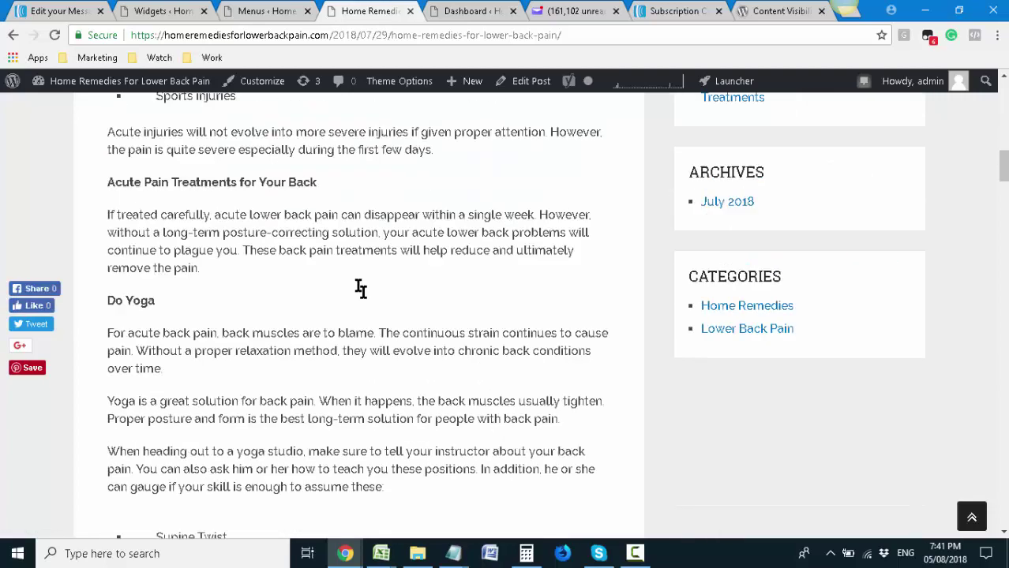
pyautogui.scroll(12, 360, 289)
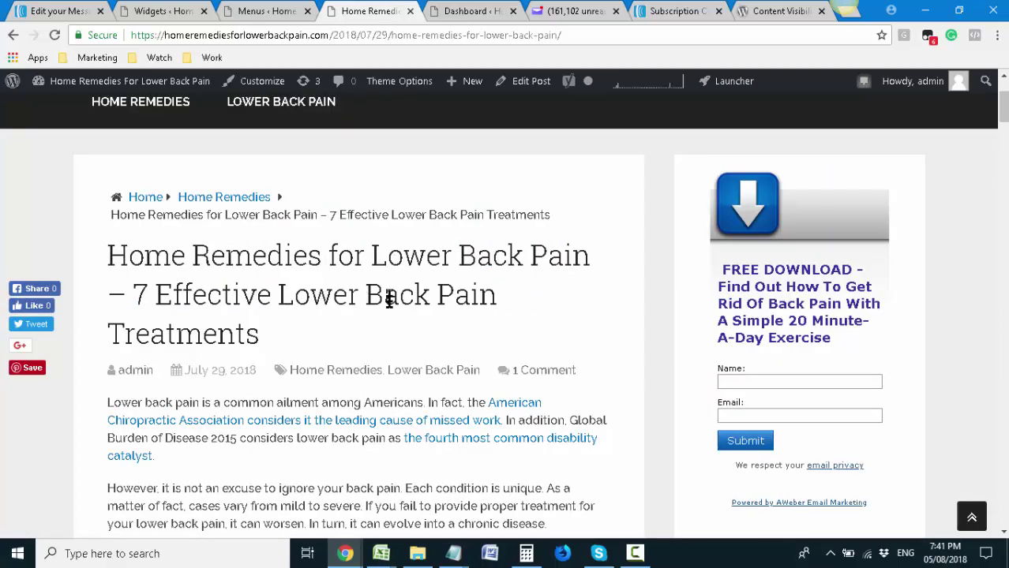
pyautogui.scroll(-1, 389, 298)
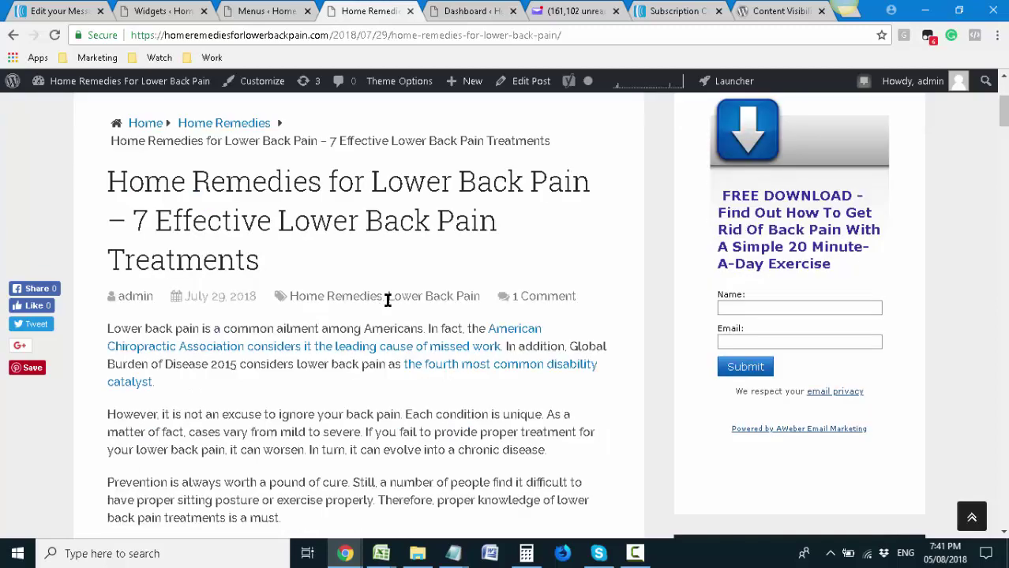
# Try the Name field of the post's signup form
pyautogui.click(769, 307)
pyautogui.scroll(-4, 662, 349)
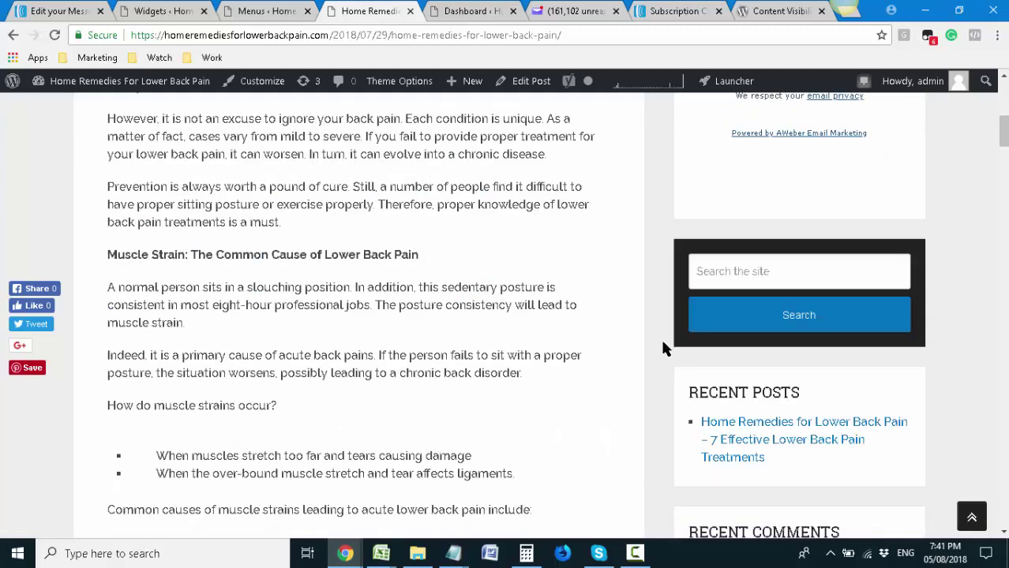
pyautogui.scroll(5, 663, 349)
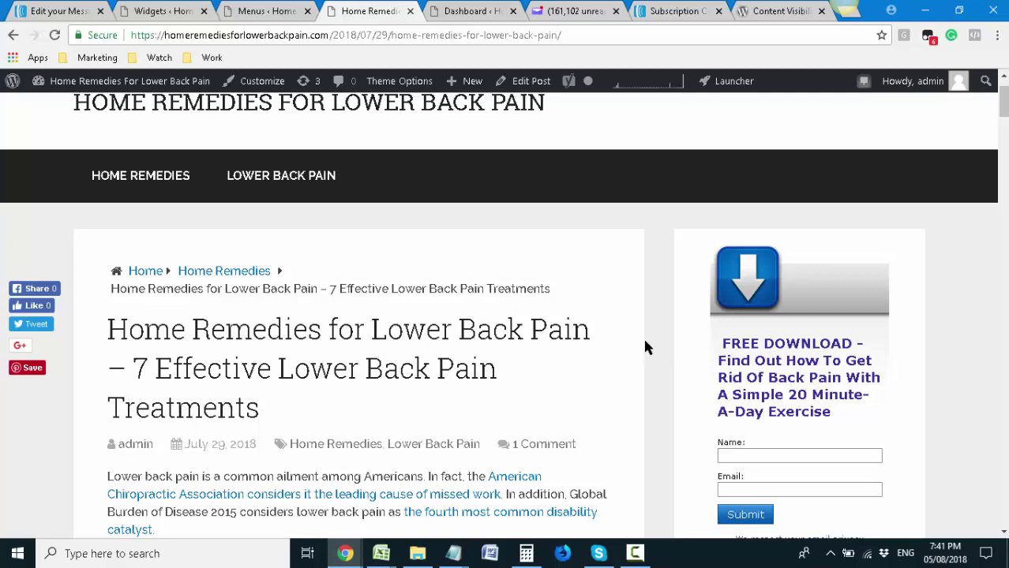
pyautogui.scroll(-2, 645, 343)
pyautogui.scroll(3, 644, 343)
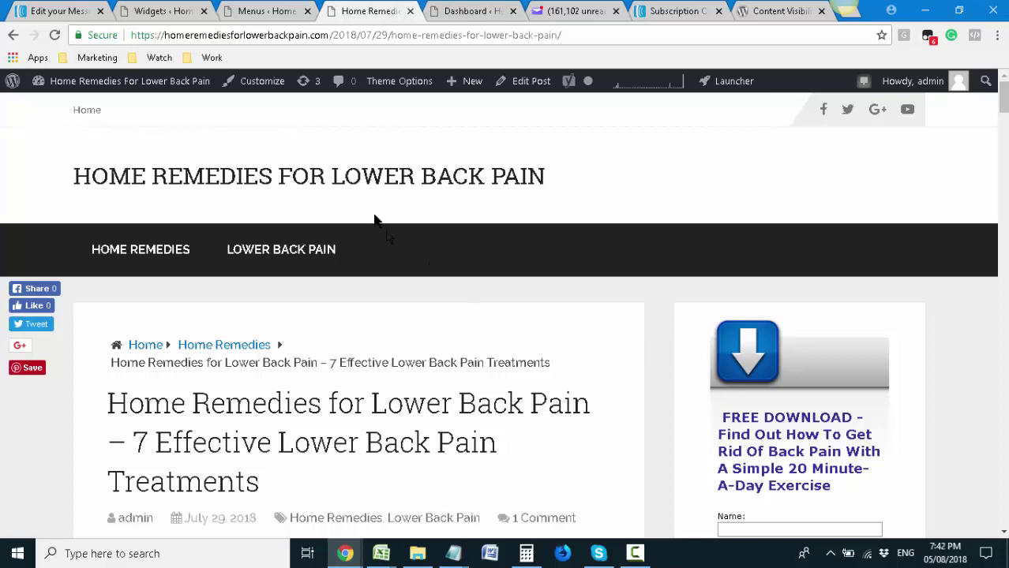
# Switch to the Widgets admin page and go to Posts > All Posts
pyautogui.click(145, 10)
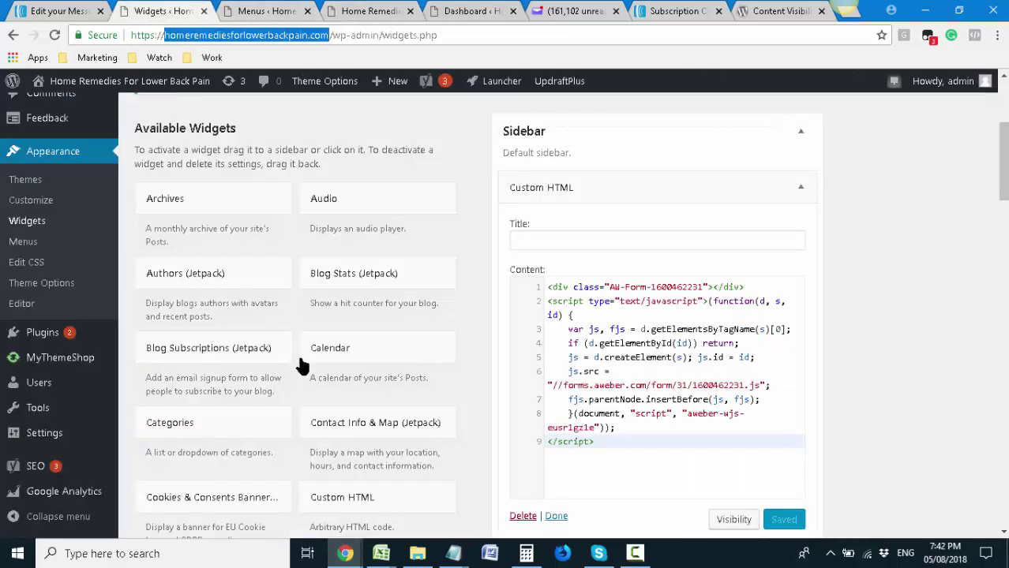
pyautogui.scroll(3, 32, 213)
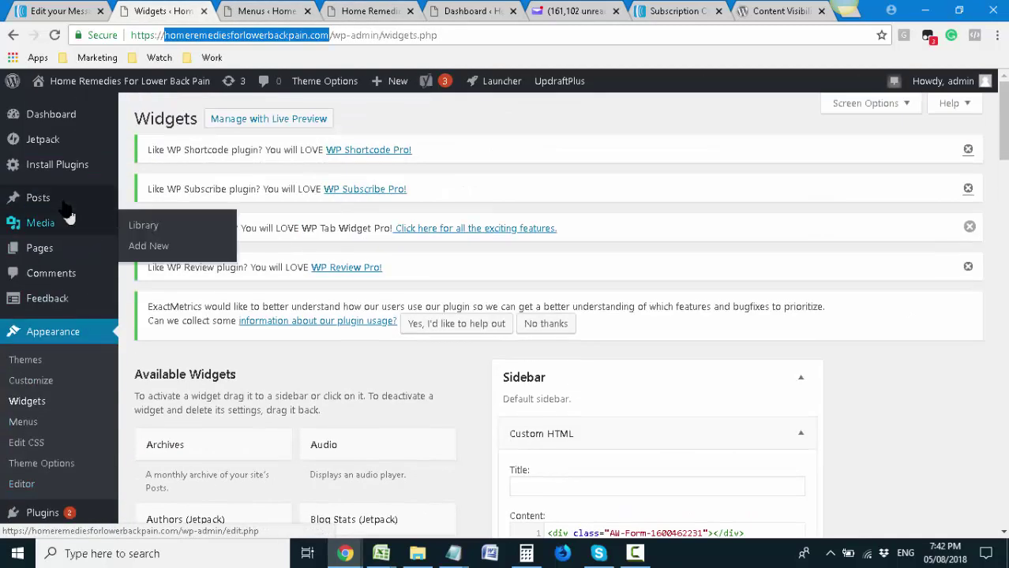
pyautogui.moveTo(74, 207)
pyautogui.click(149, 201)
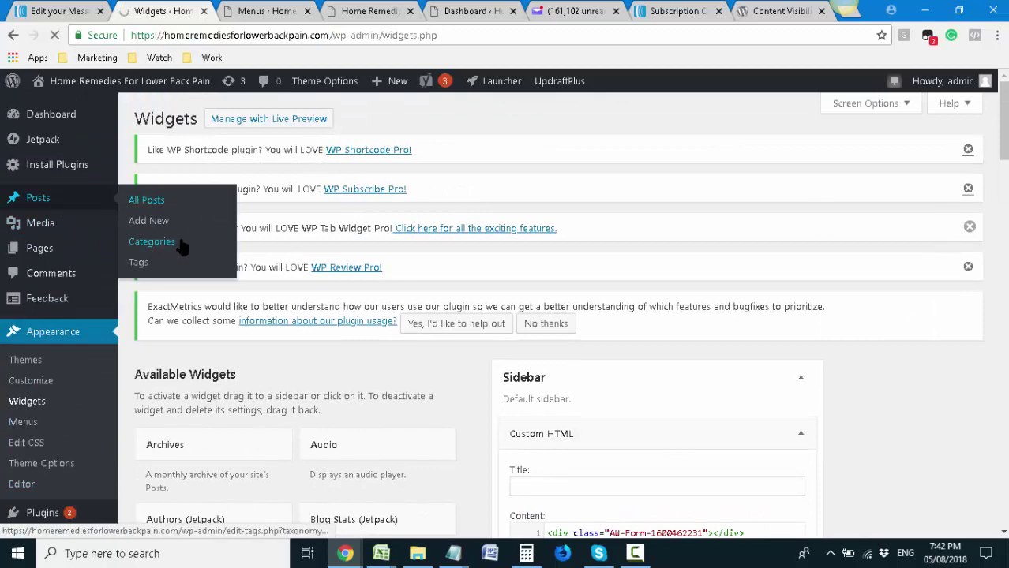